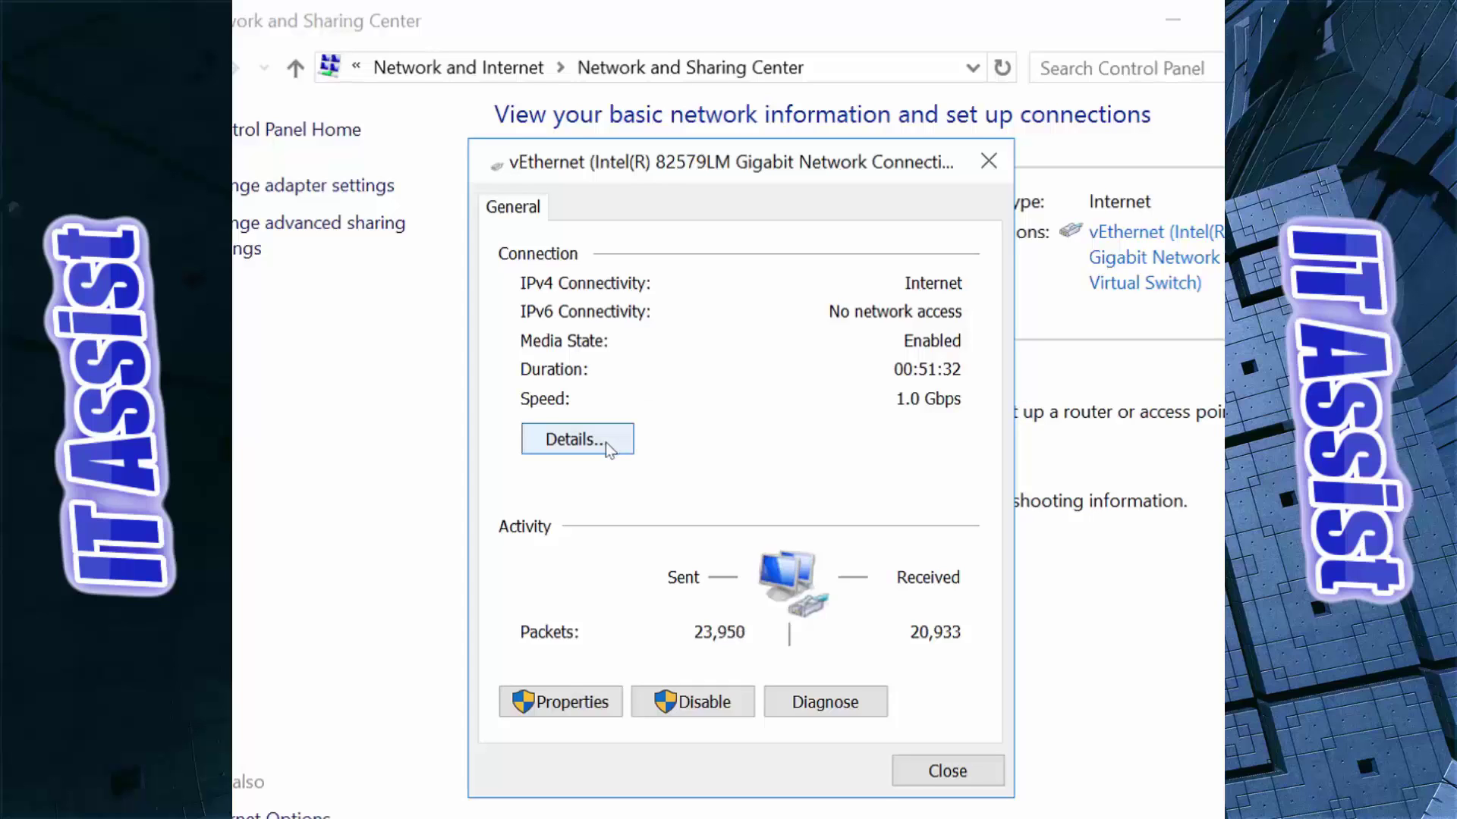
- View the detailed information for the vEthernet connection
click(605, 441)
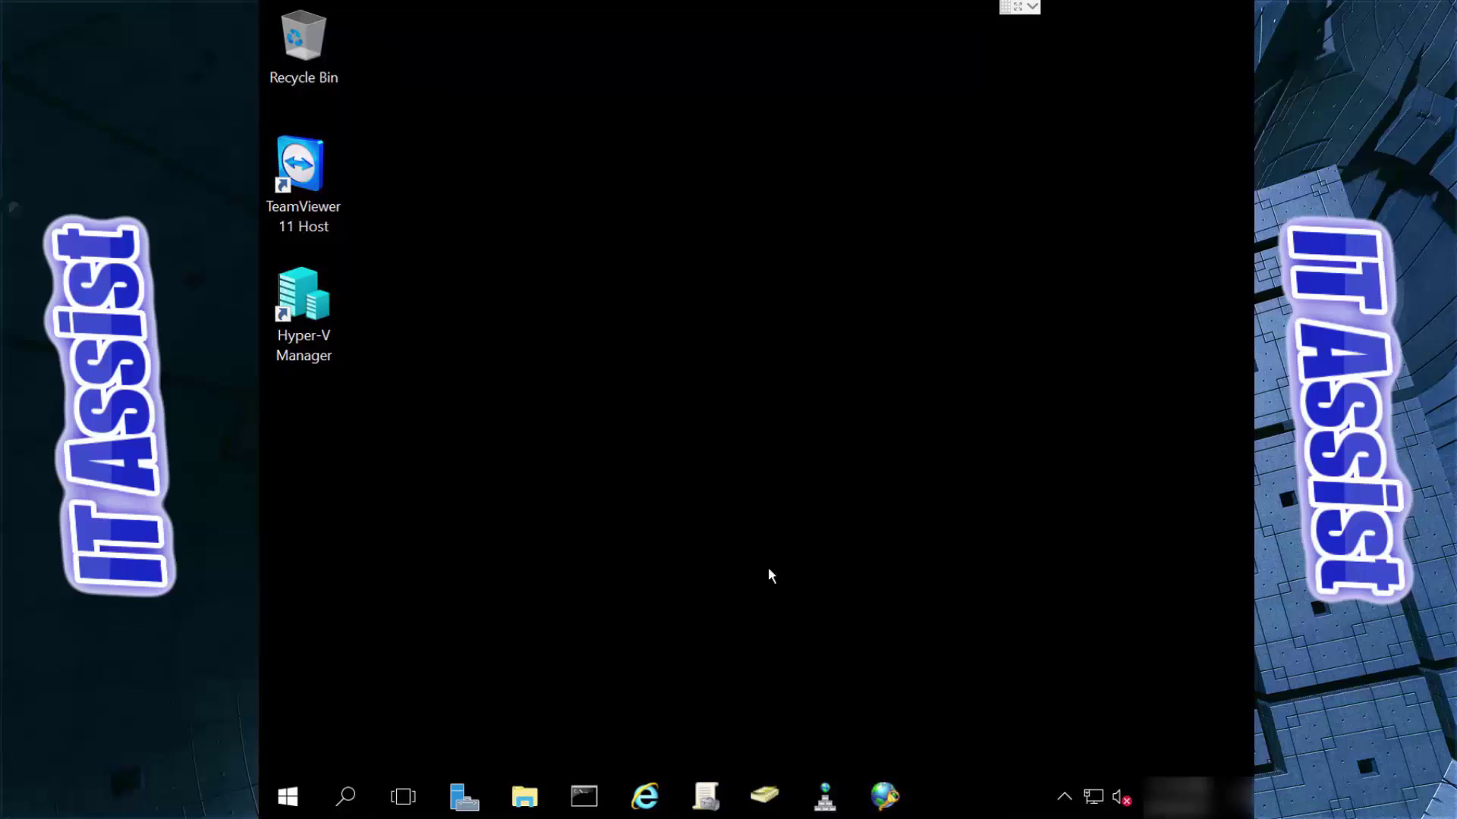
click(766, 798)
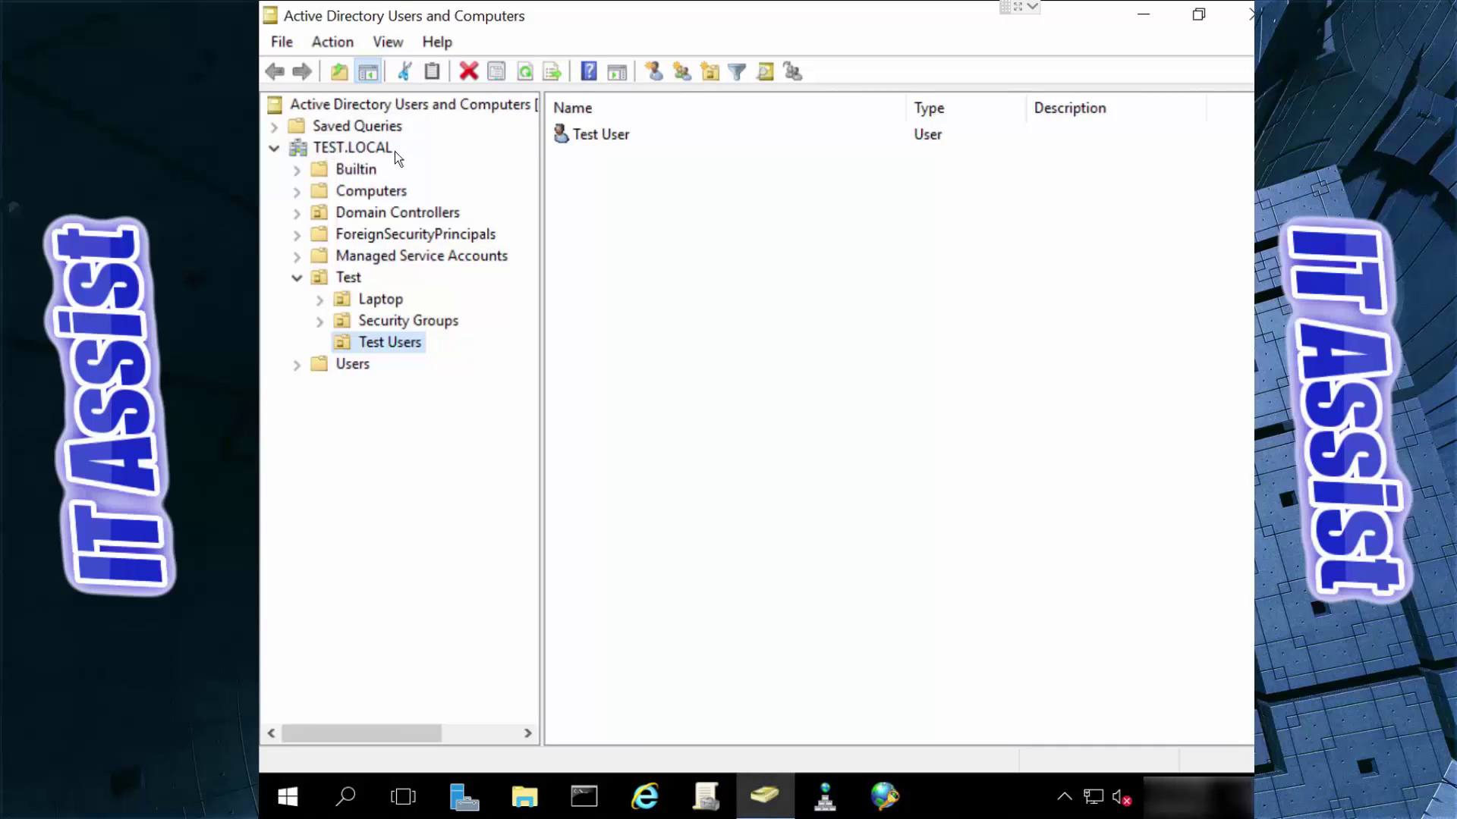
click(377, 301)
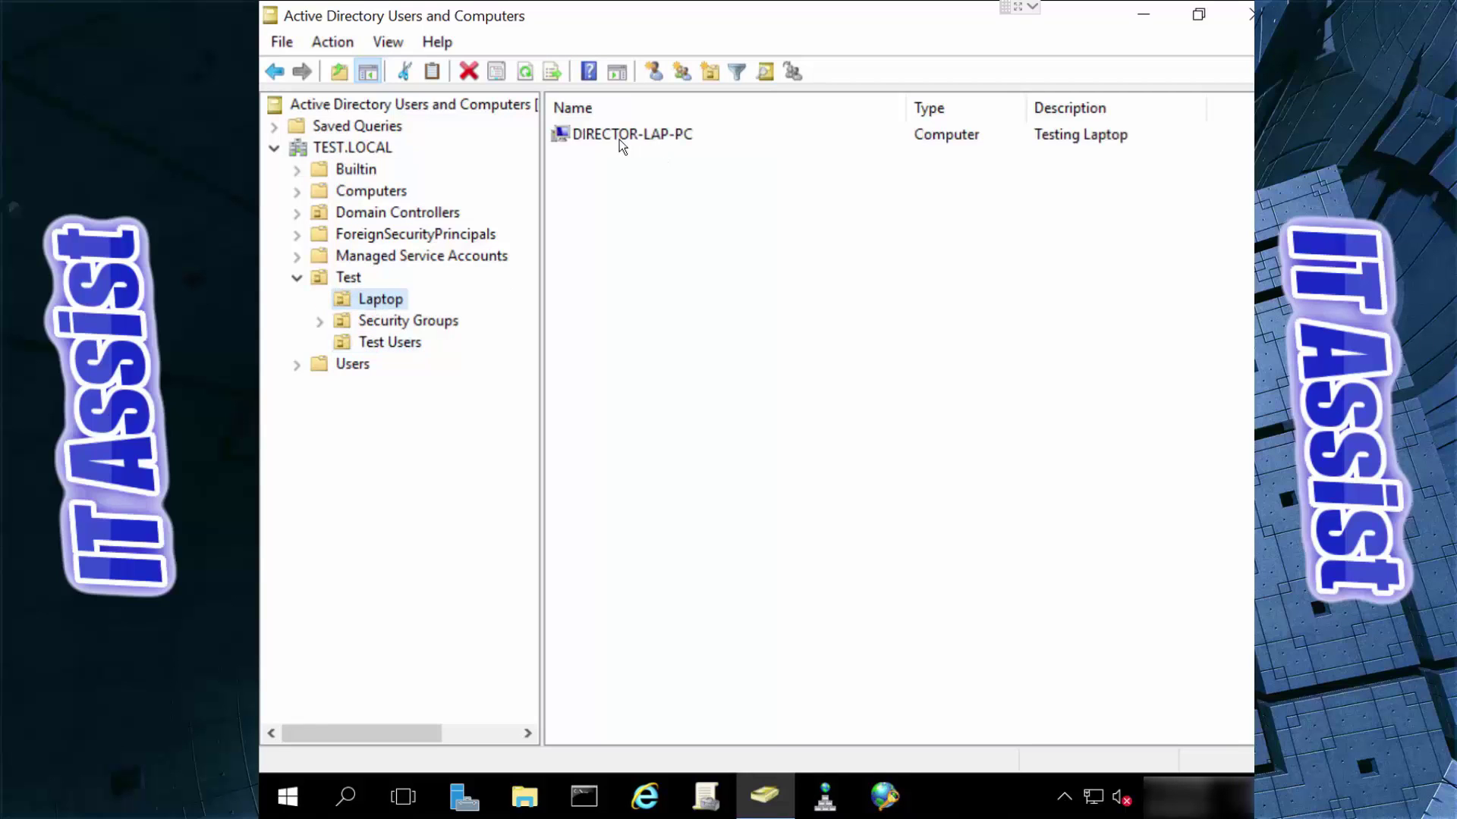
click(615, 141)
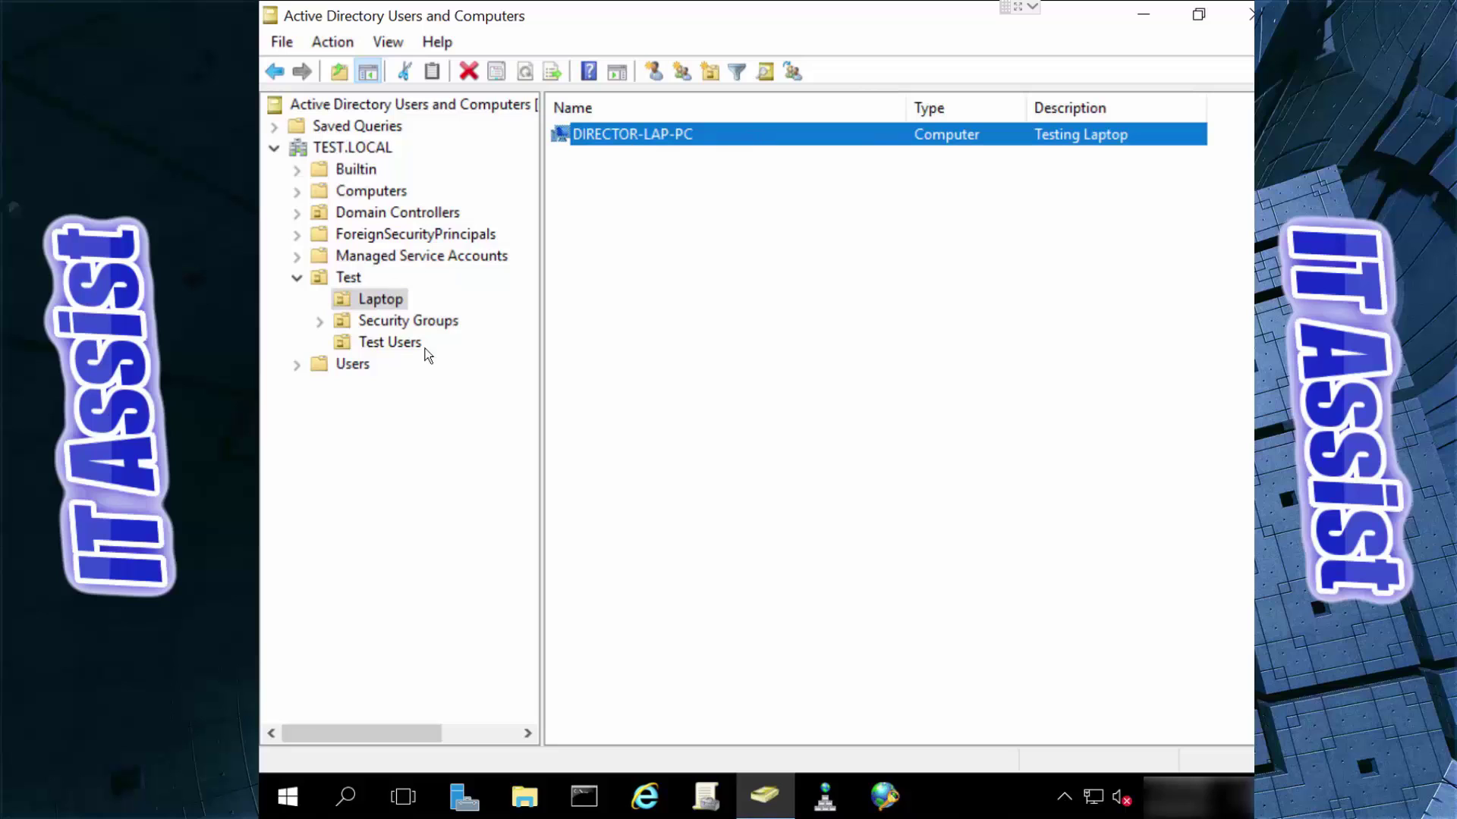
click(380, 323)
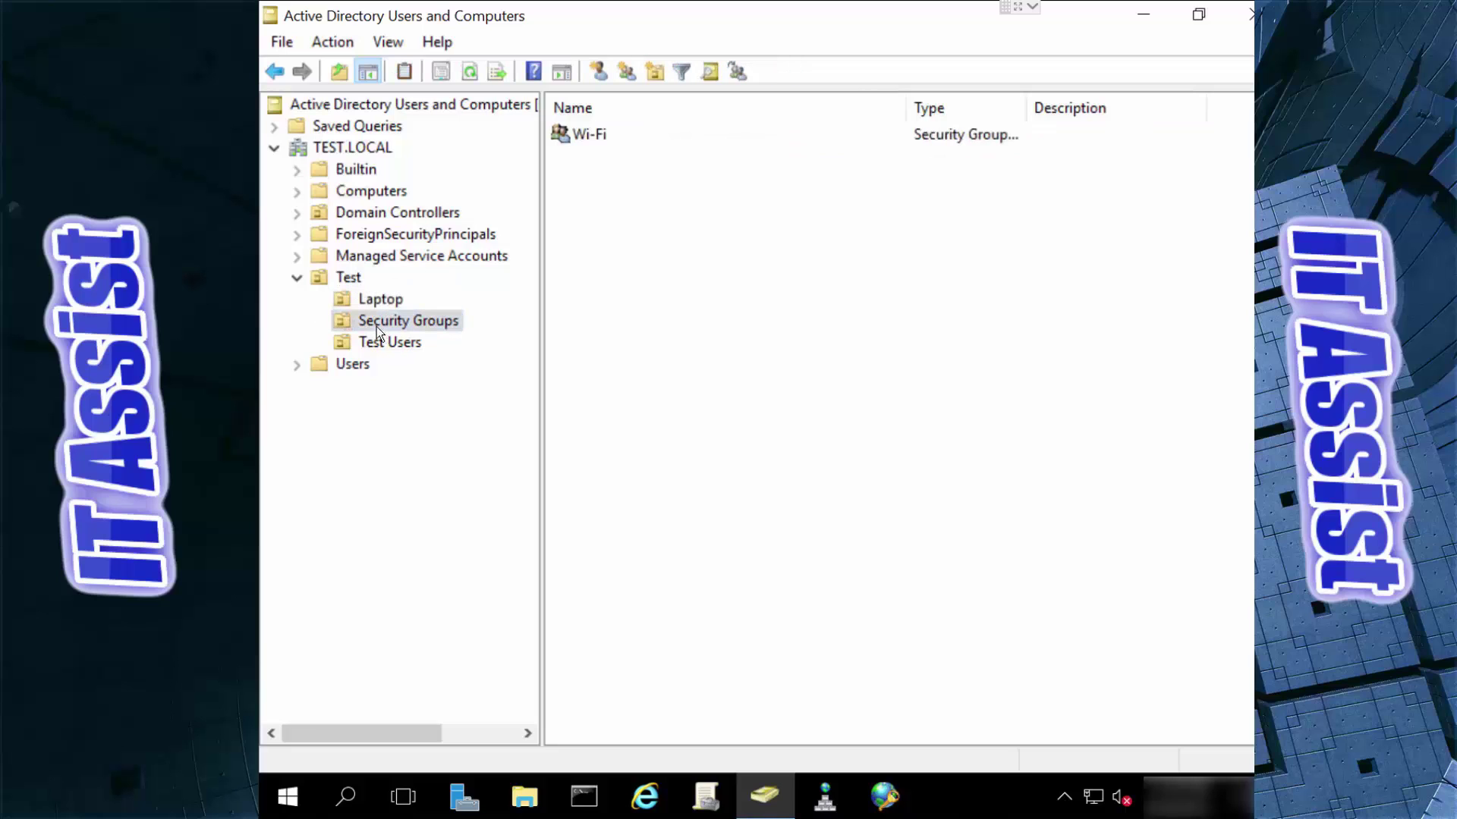
click(597, 134)
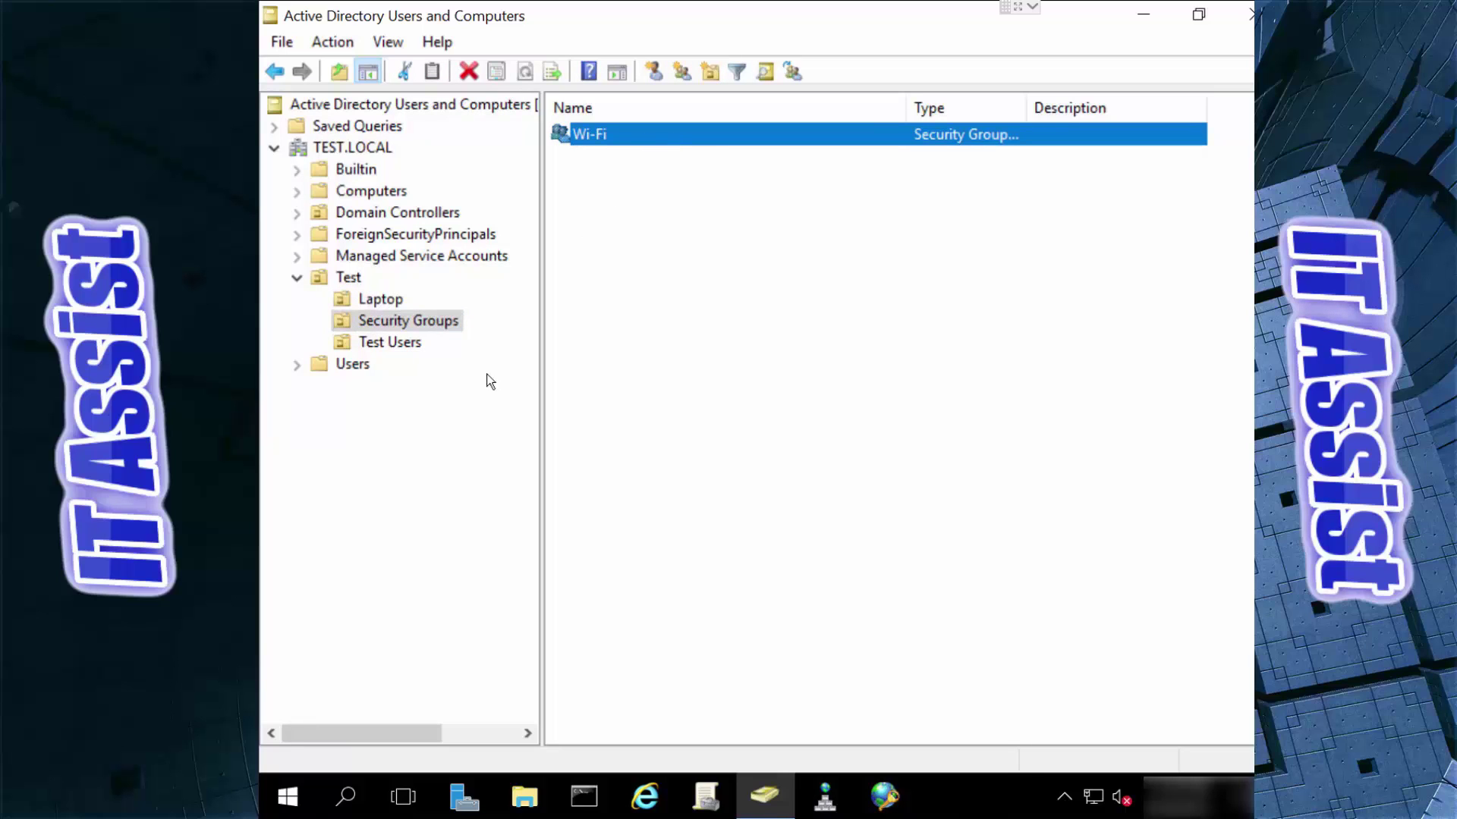
click(378, 341)
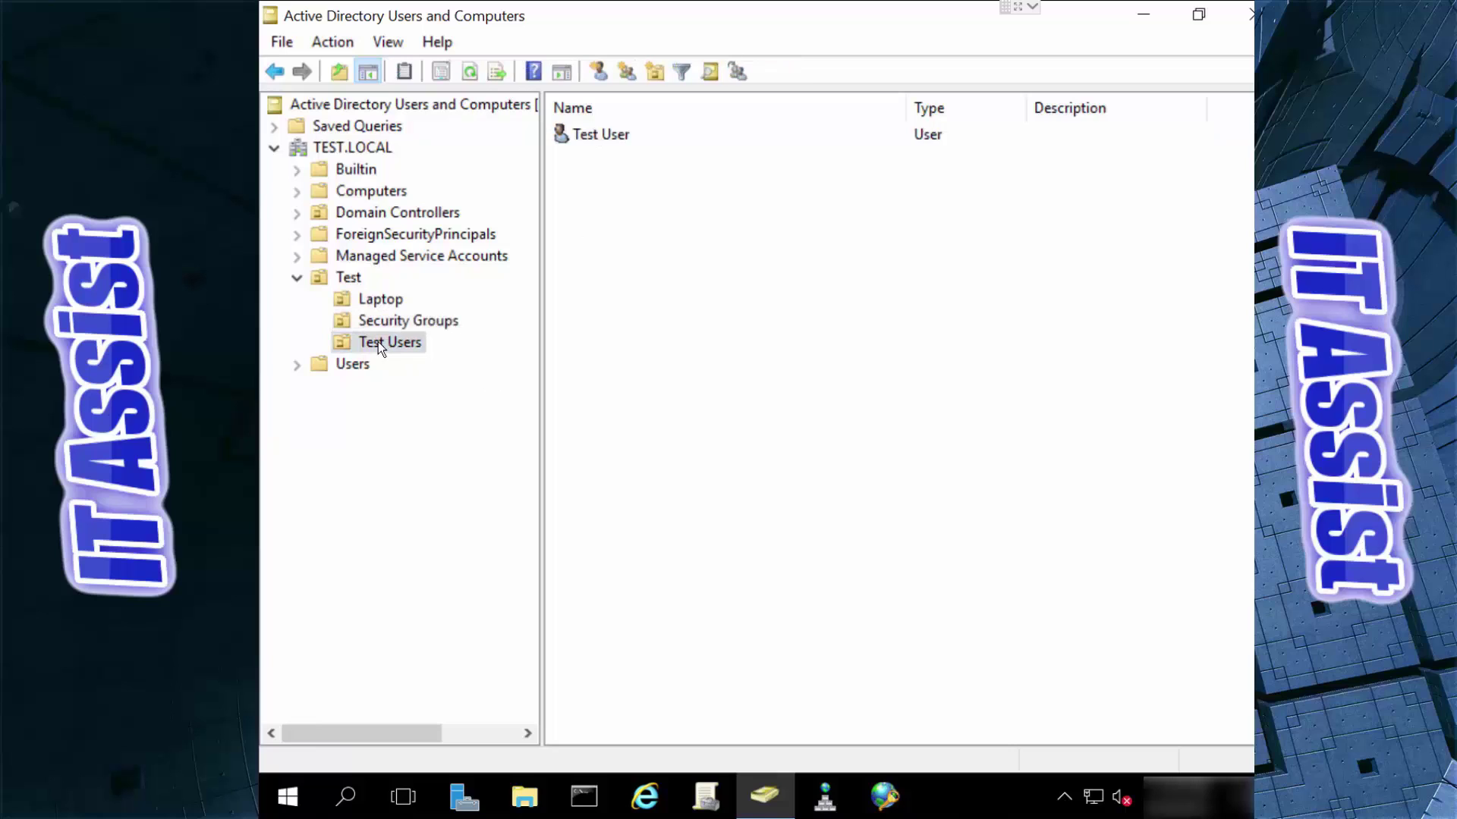
click(607, 137)
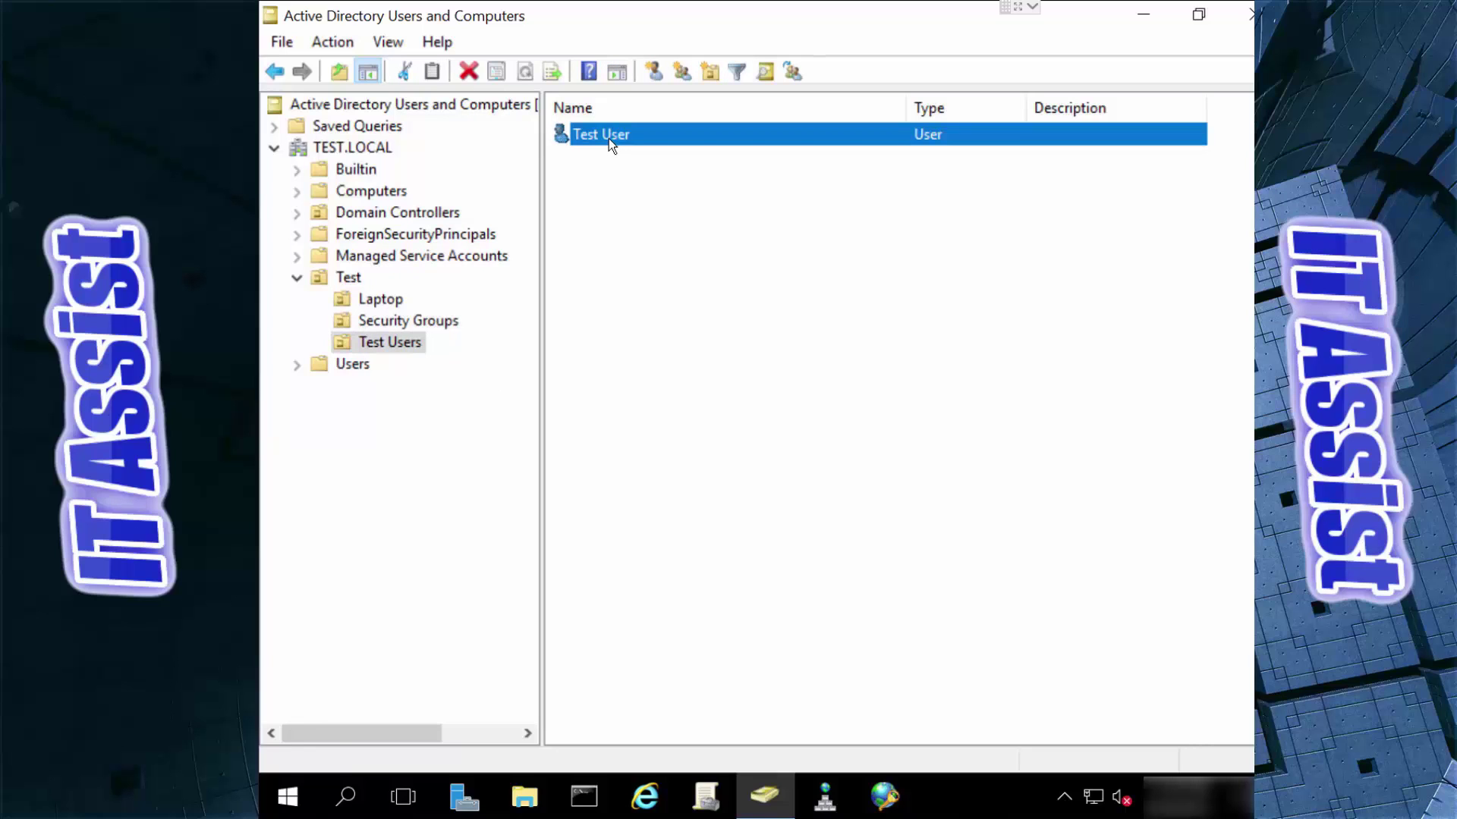
click(371, 300)
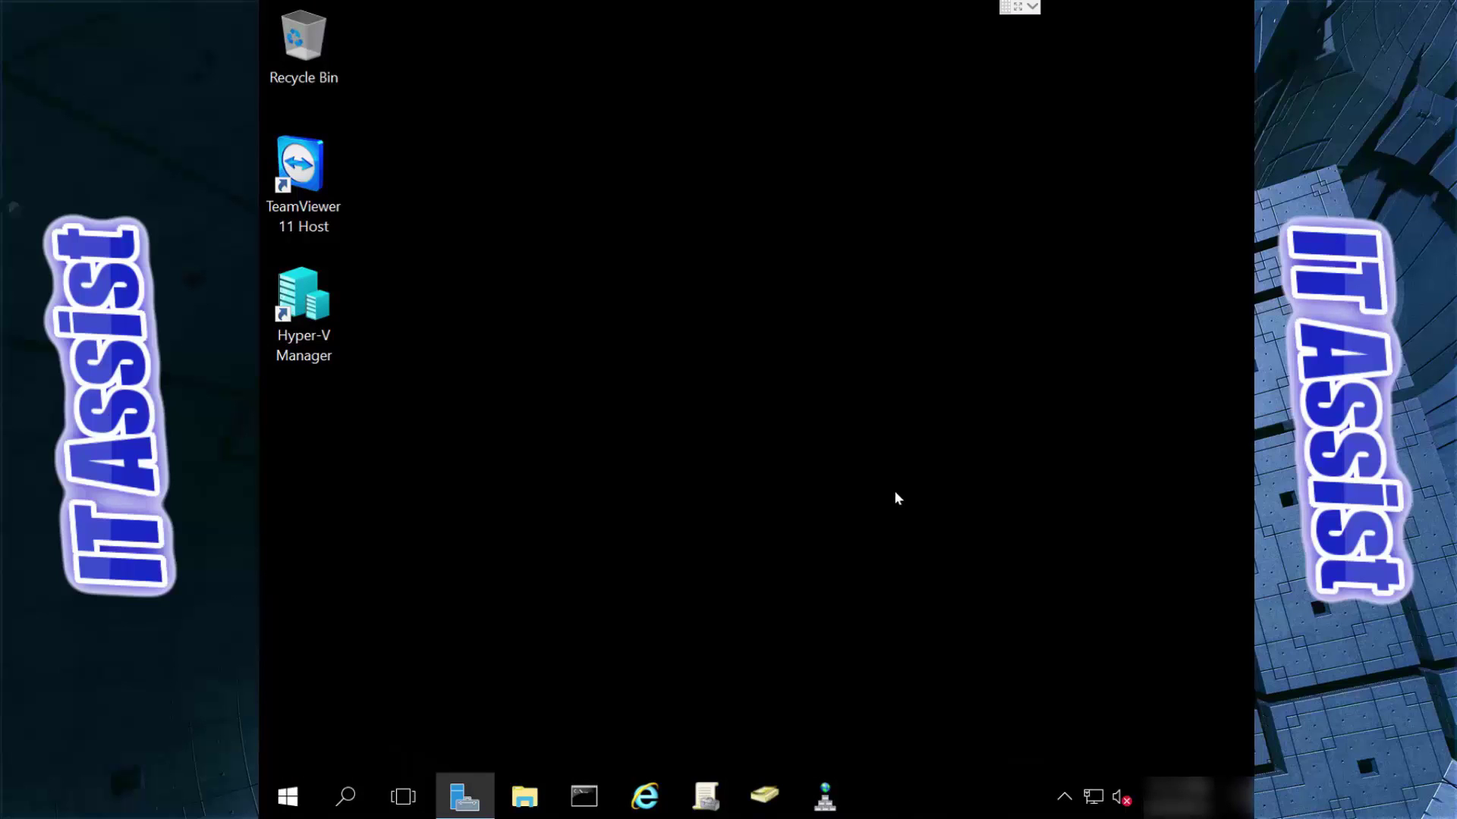
- Launch Network Policy Server from Windows Administrative Tools and browse its console tree
click(296, 801)
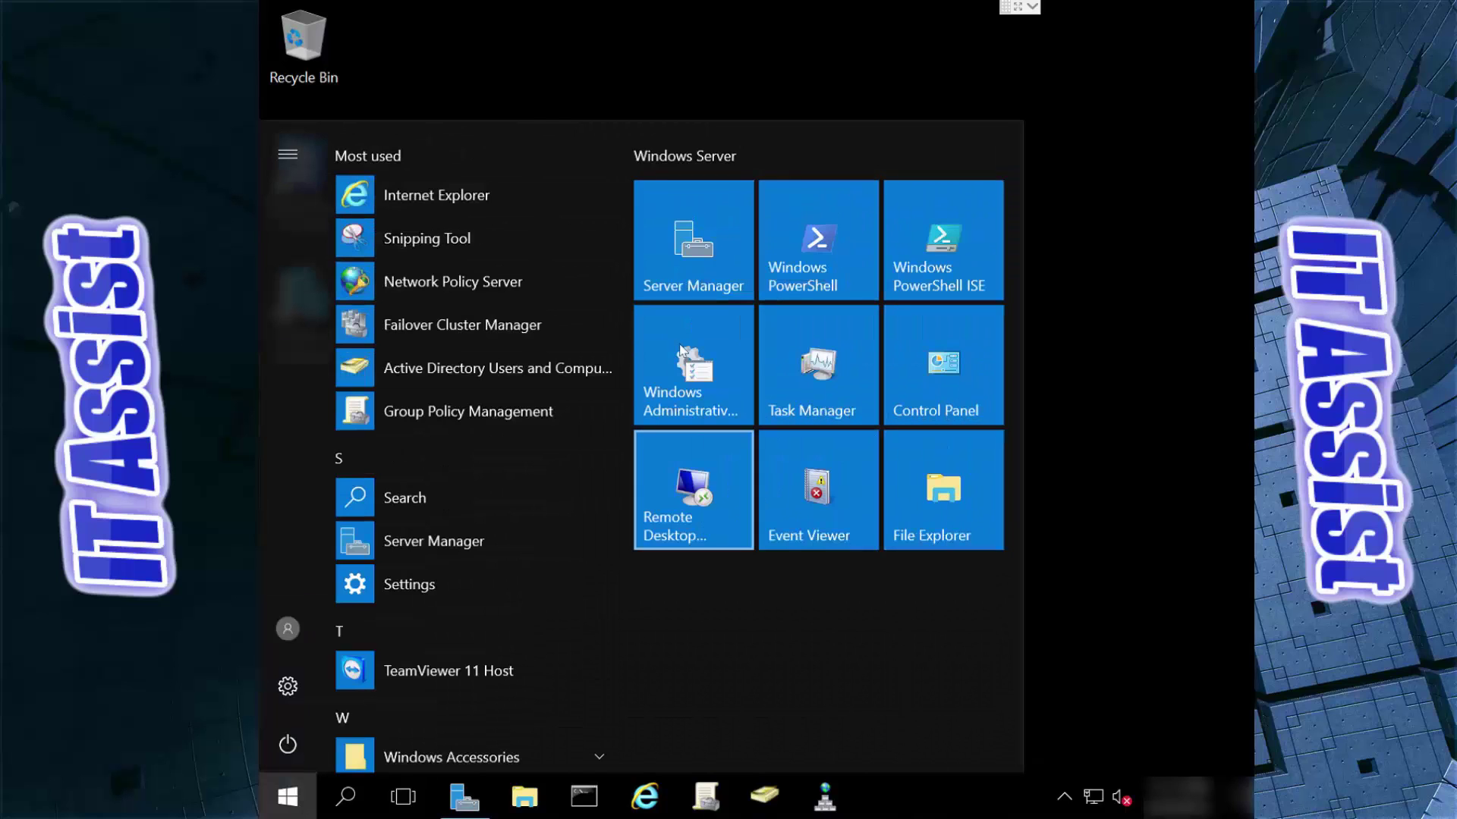
click(684, 383)
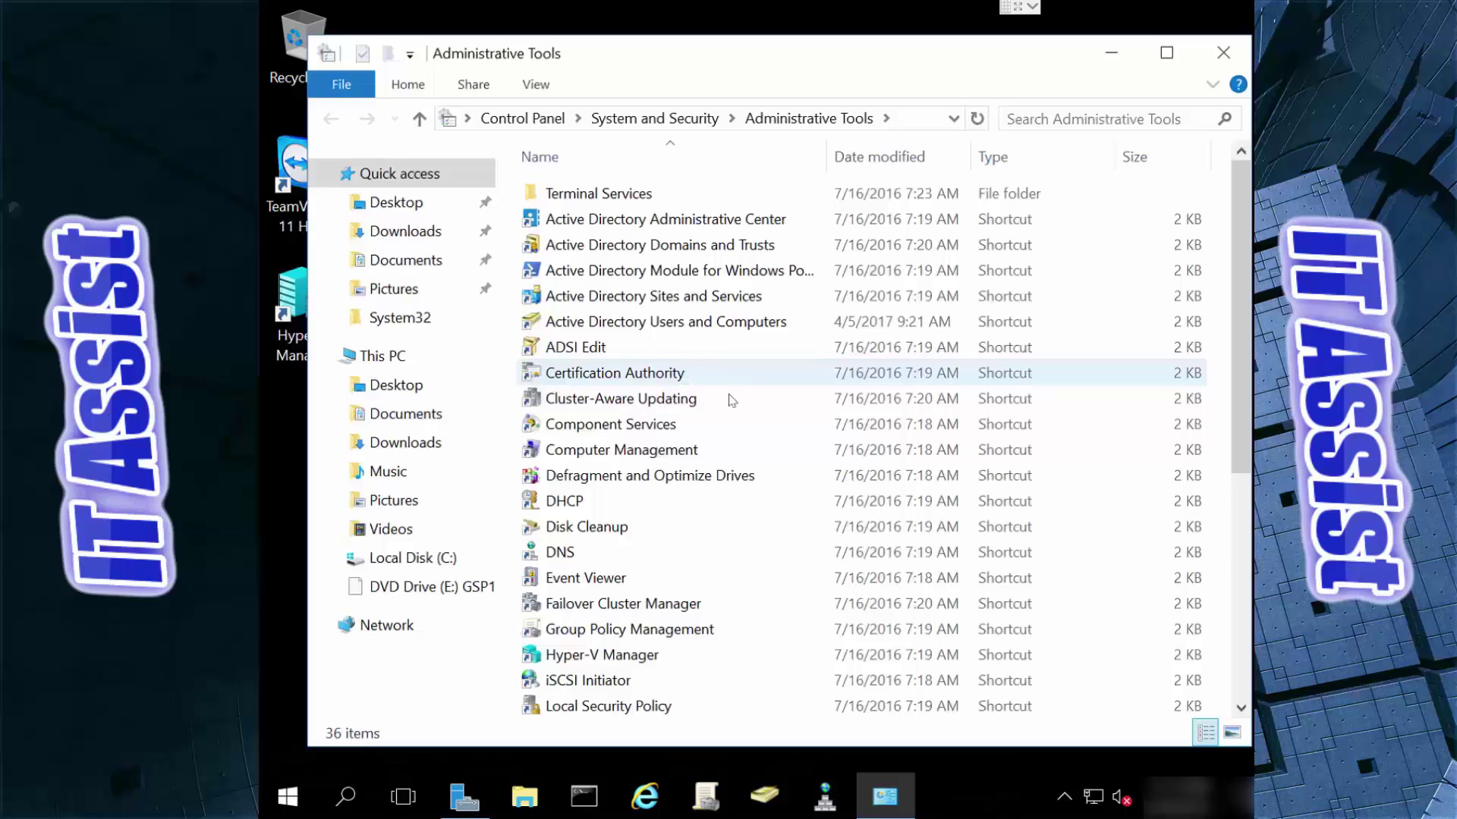
scroll(668, 531, down, 2)
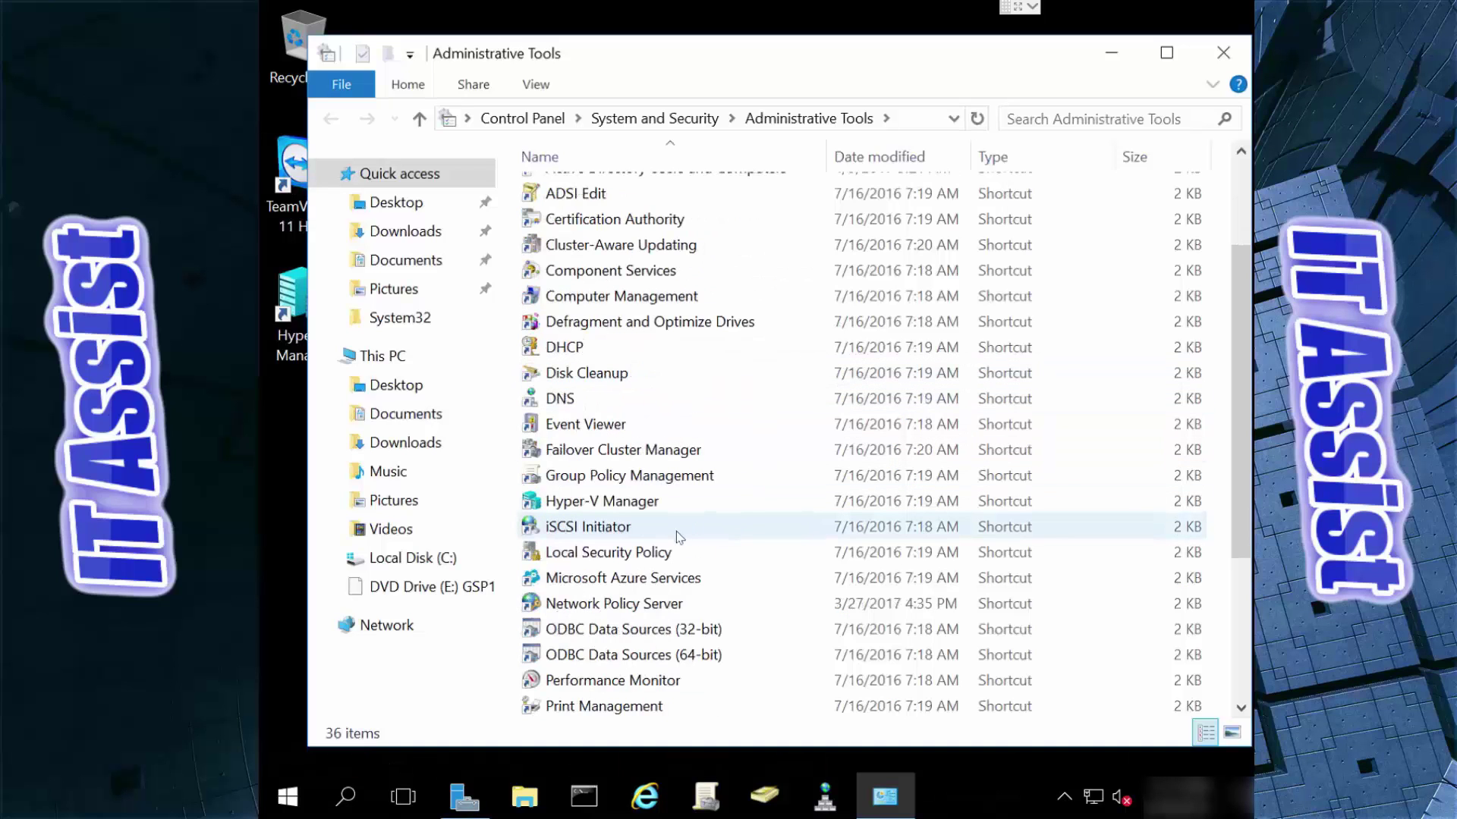
double_click(634, 605)
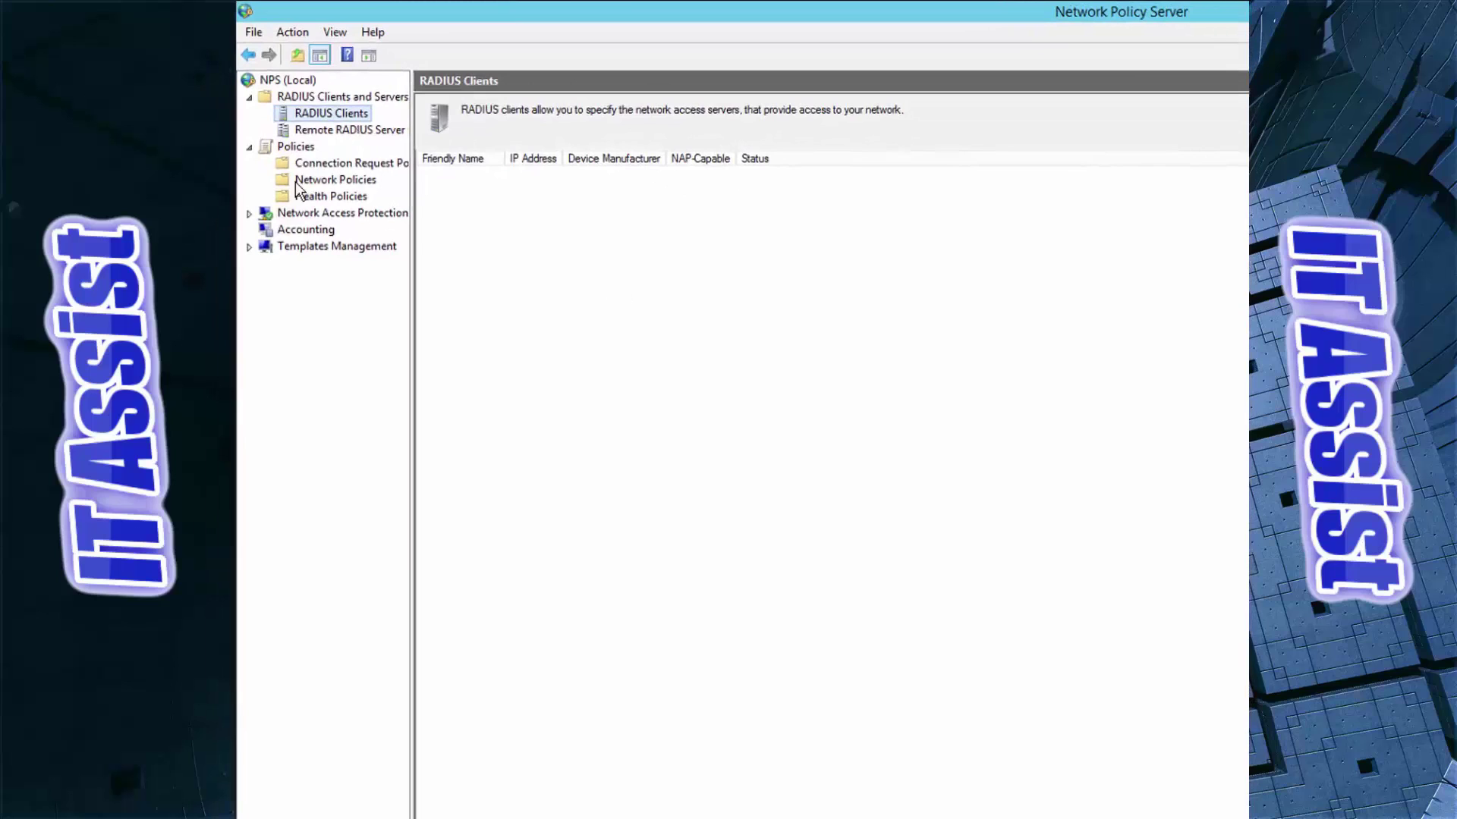
click(321, 162)
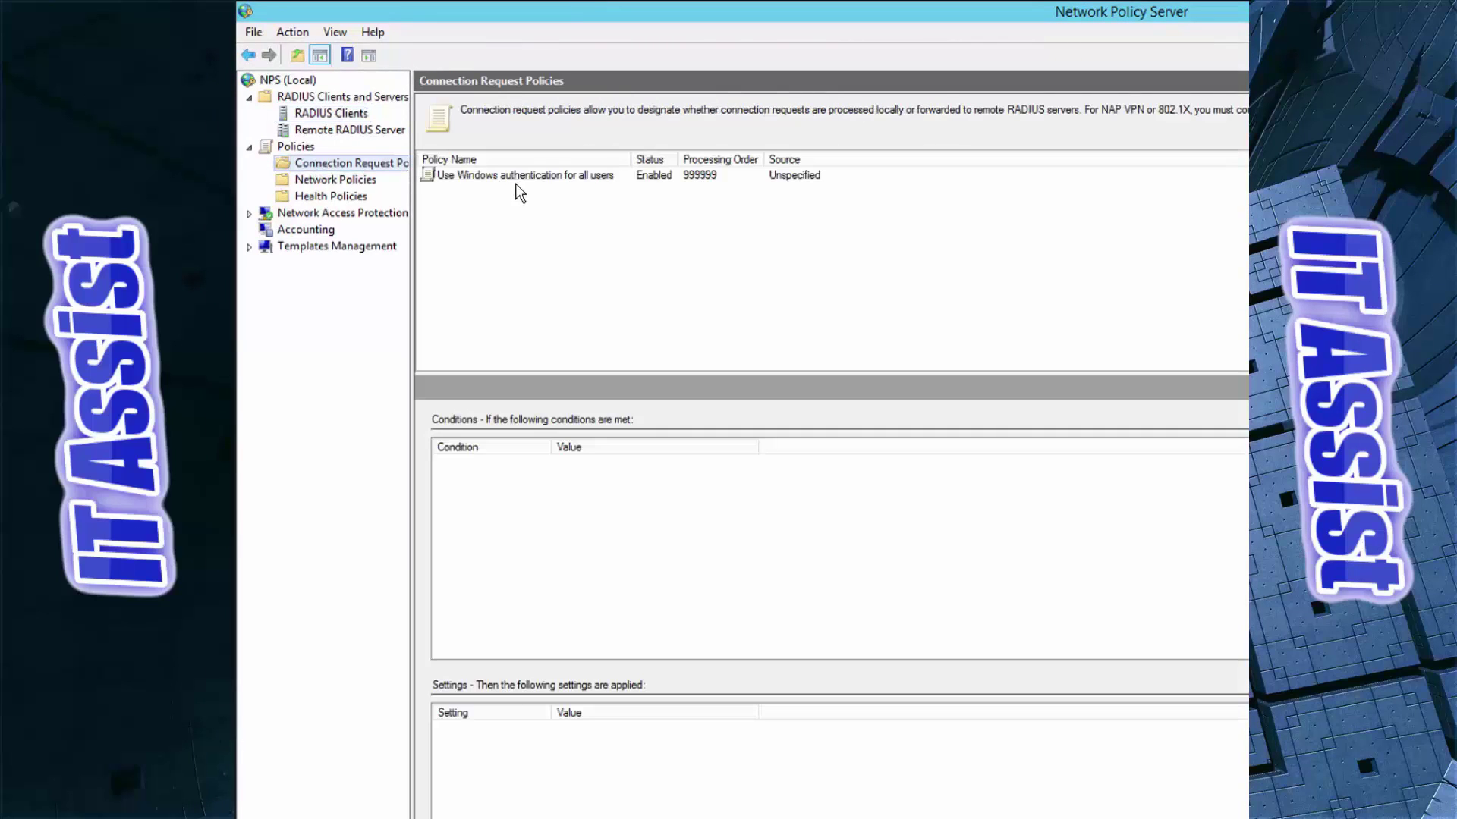
click(321, 114)
click(277, 80)
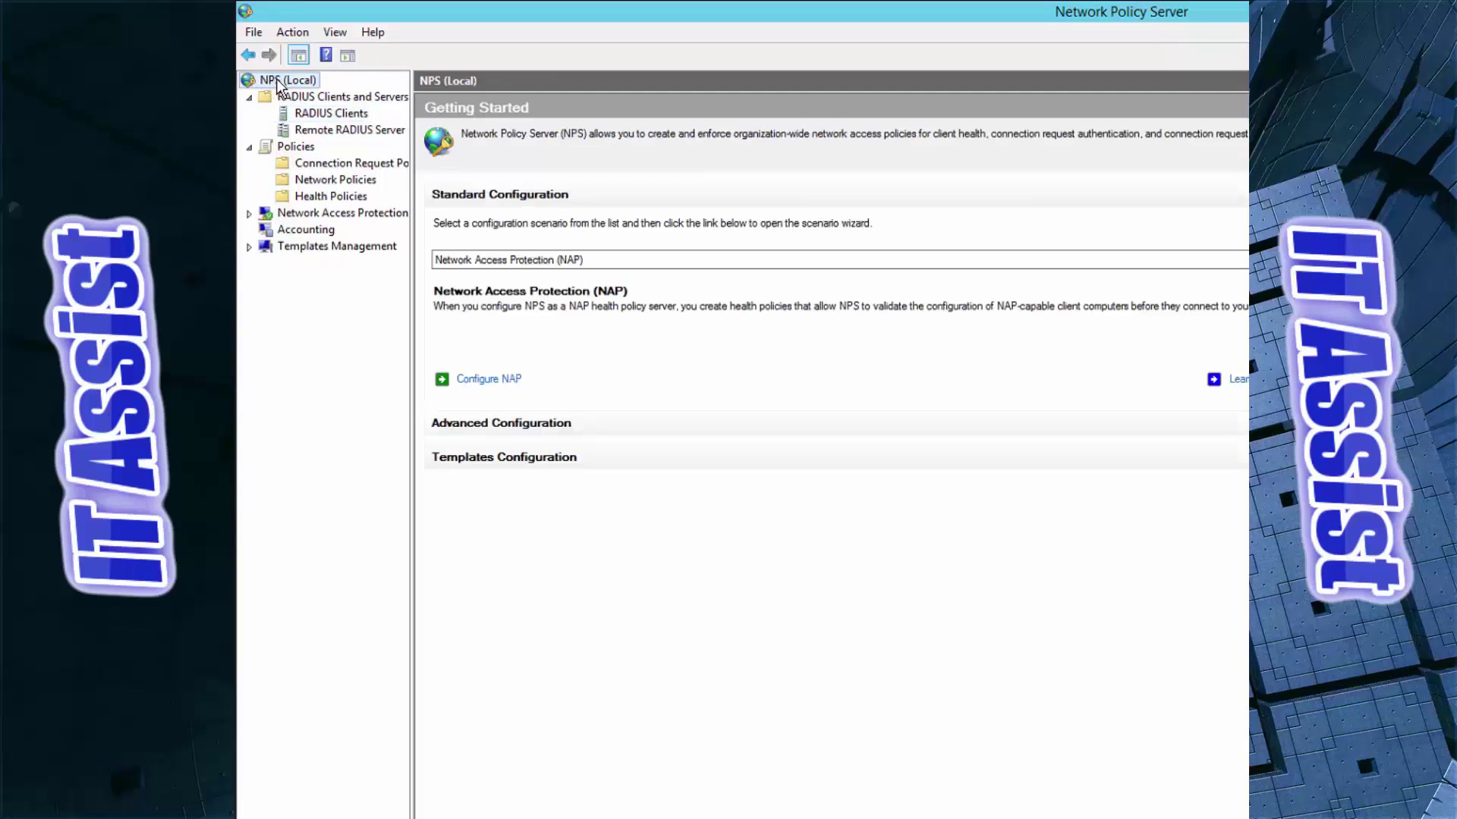
- Register NPS (Local) in Active Directory and display the empty RADIUS Clients list
right_click(278, 84)
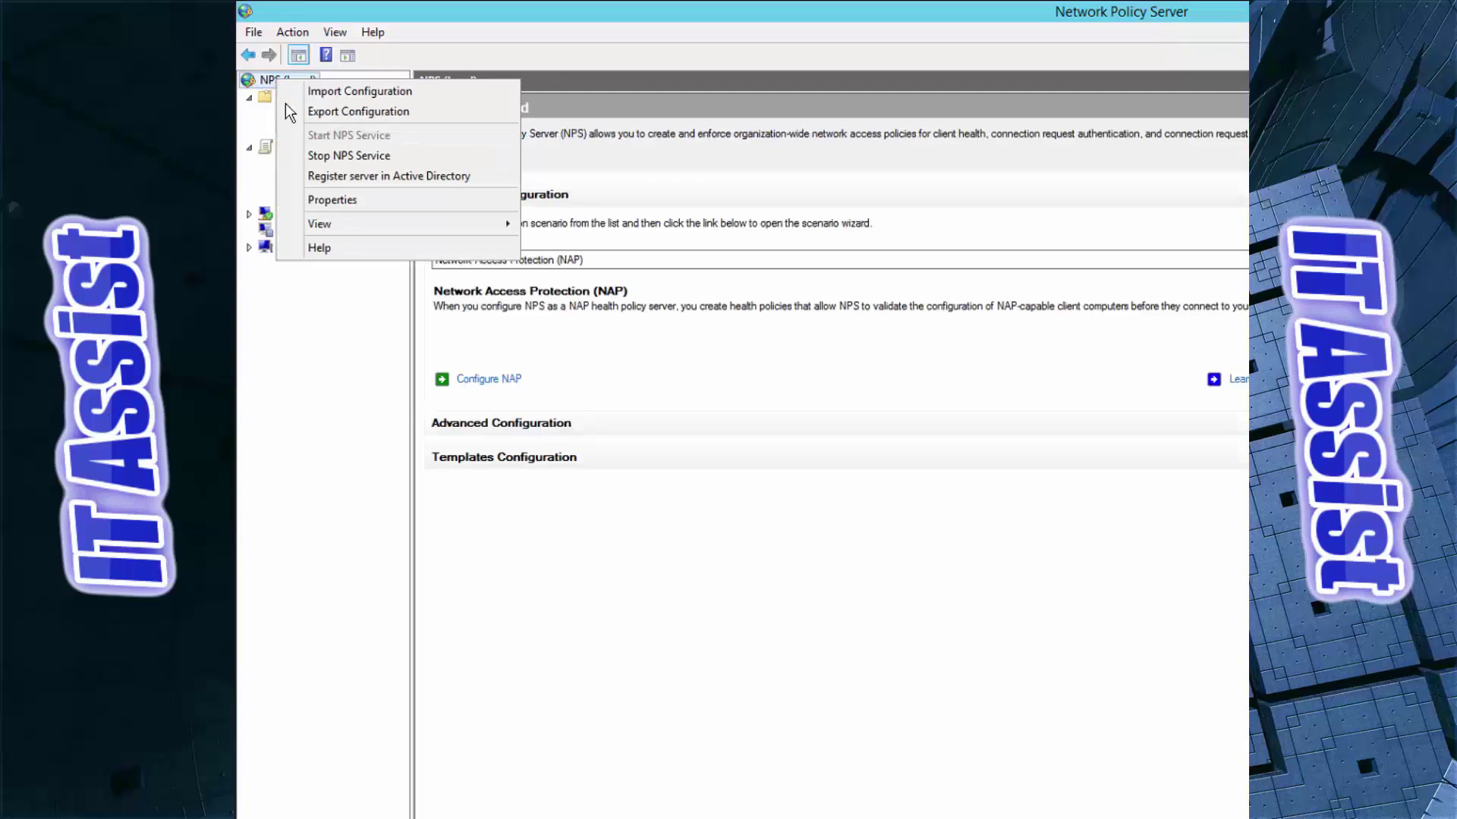
click(346, 180)
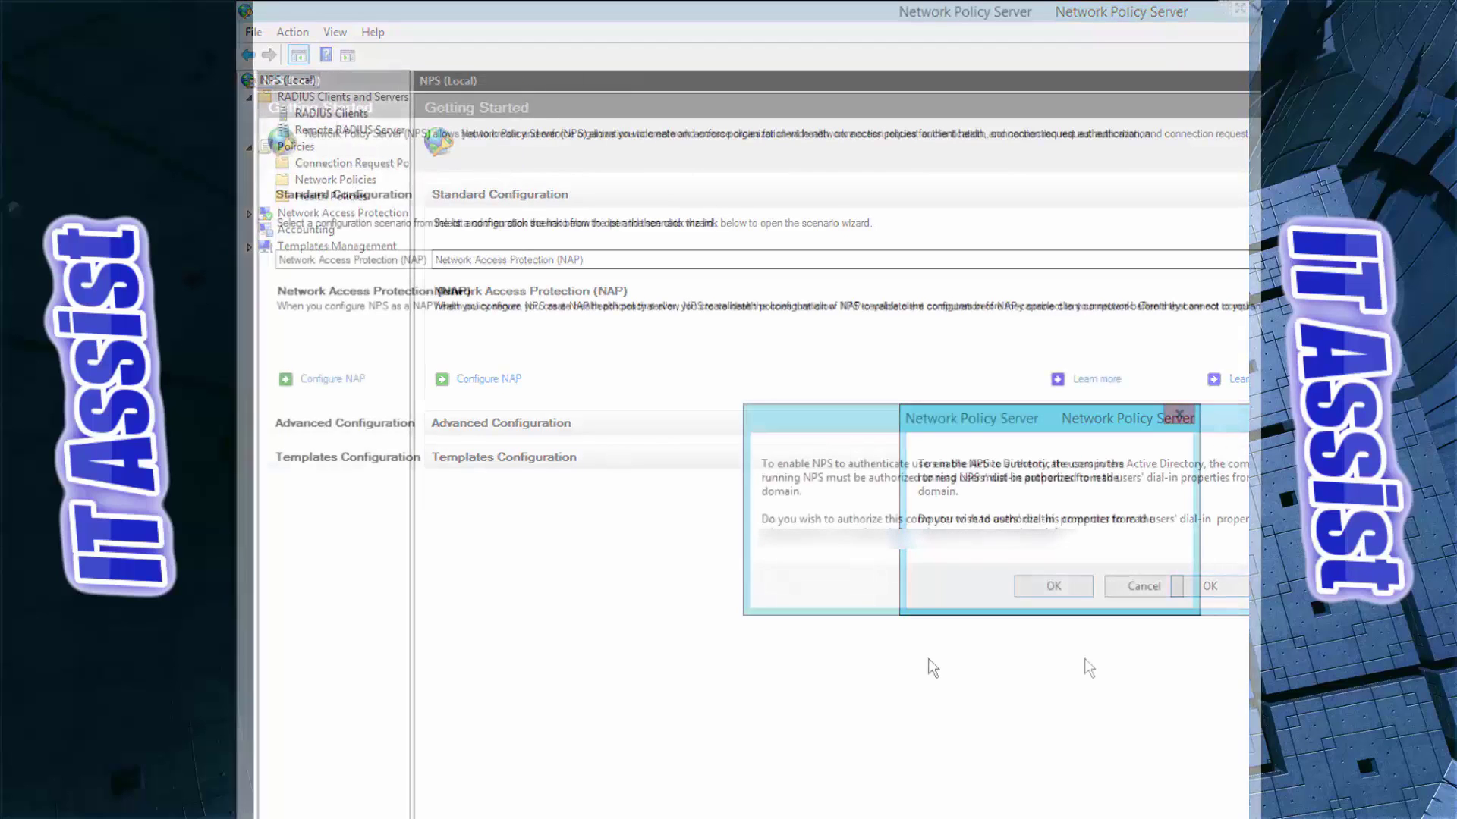
click(1054, 588)
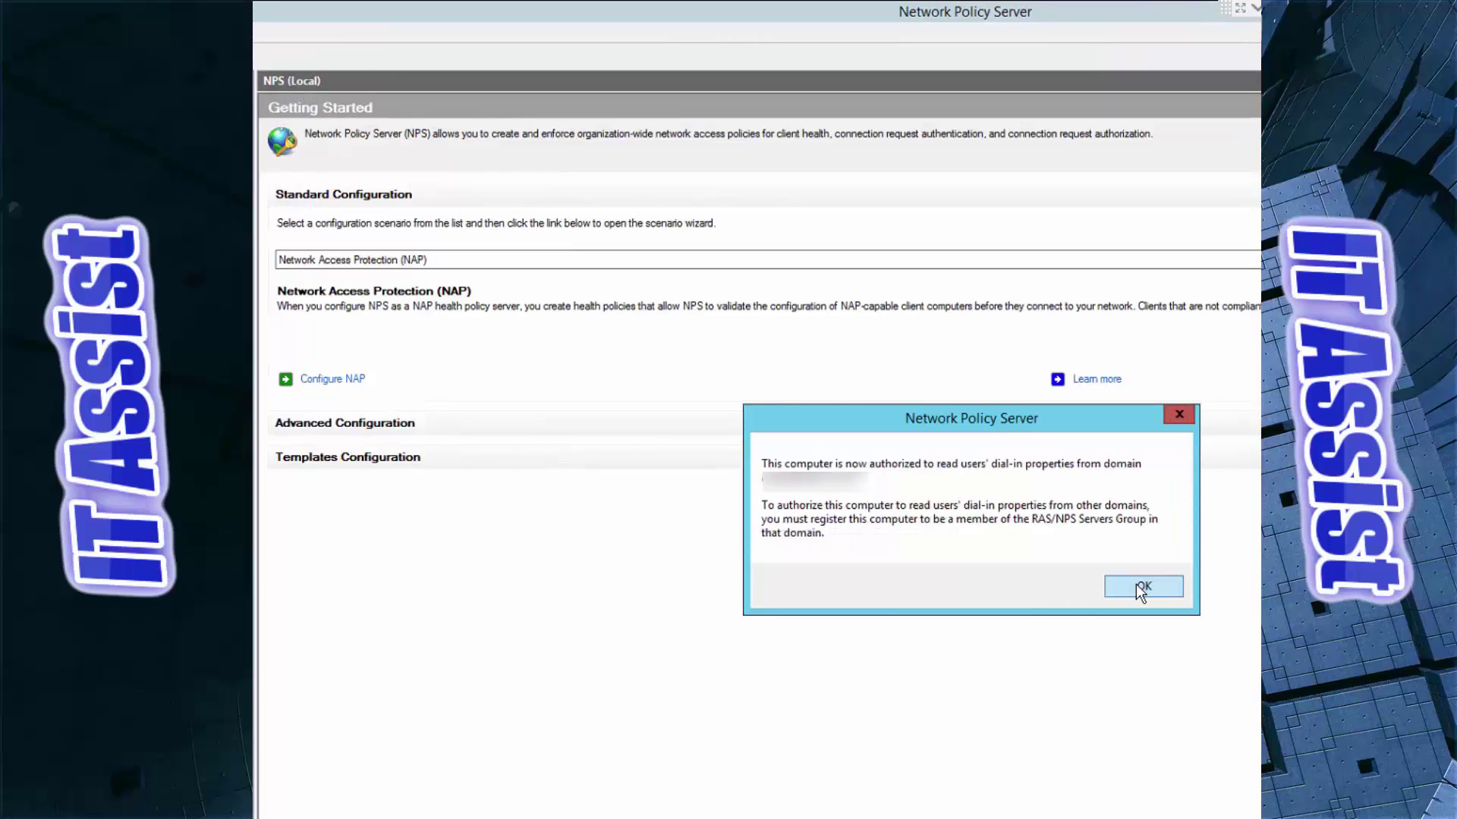
right_click(237, 78)
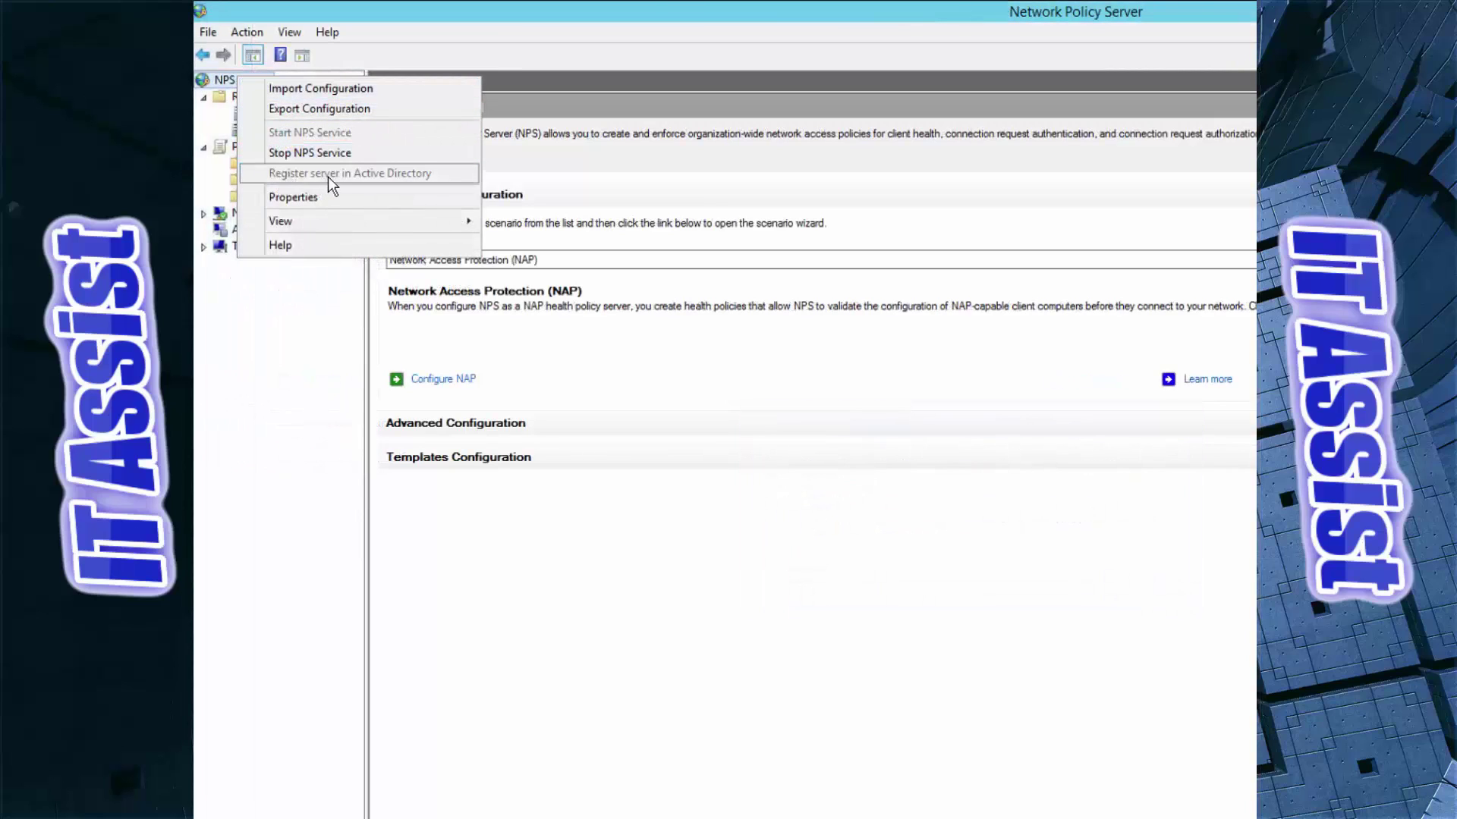
click(797, 553)
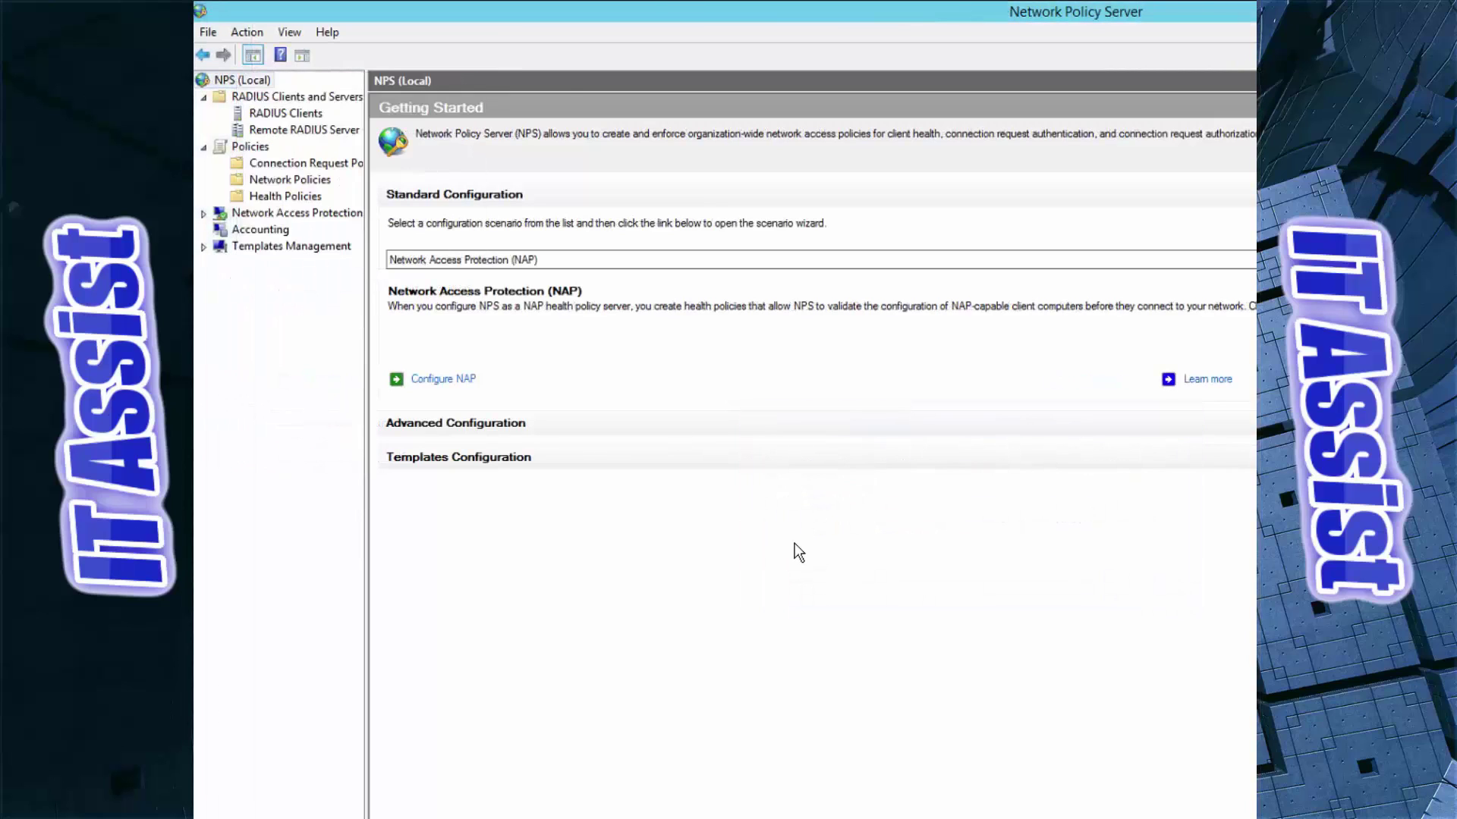
click(279, 116)
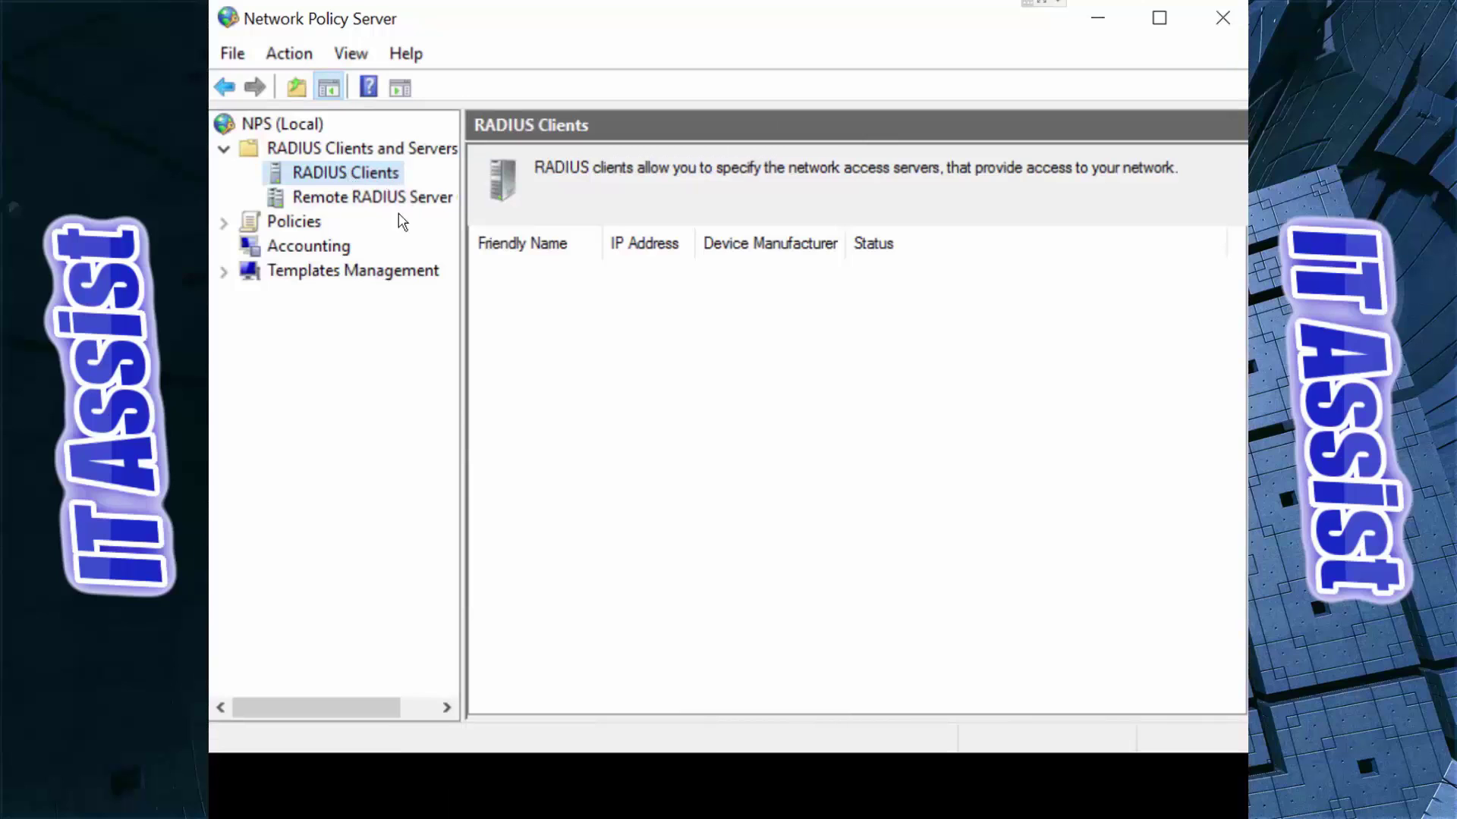
- Add a new RADIUS client named AccessPoint at address 192.168.1.6
right_click(355, 177)
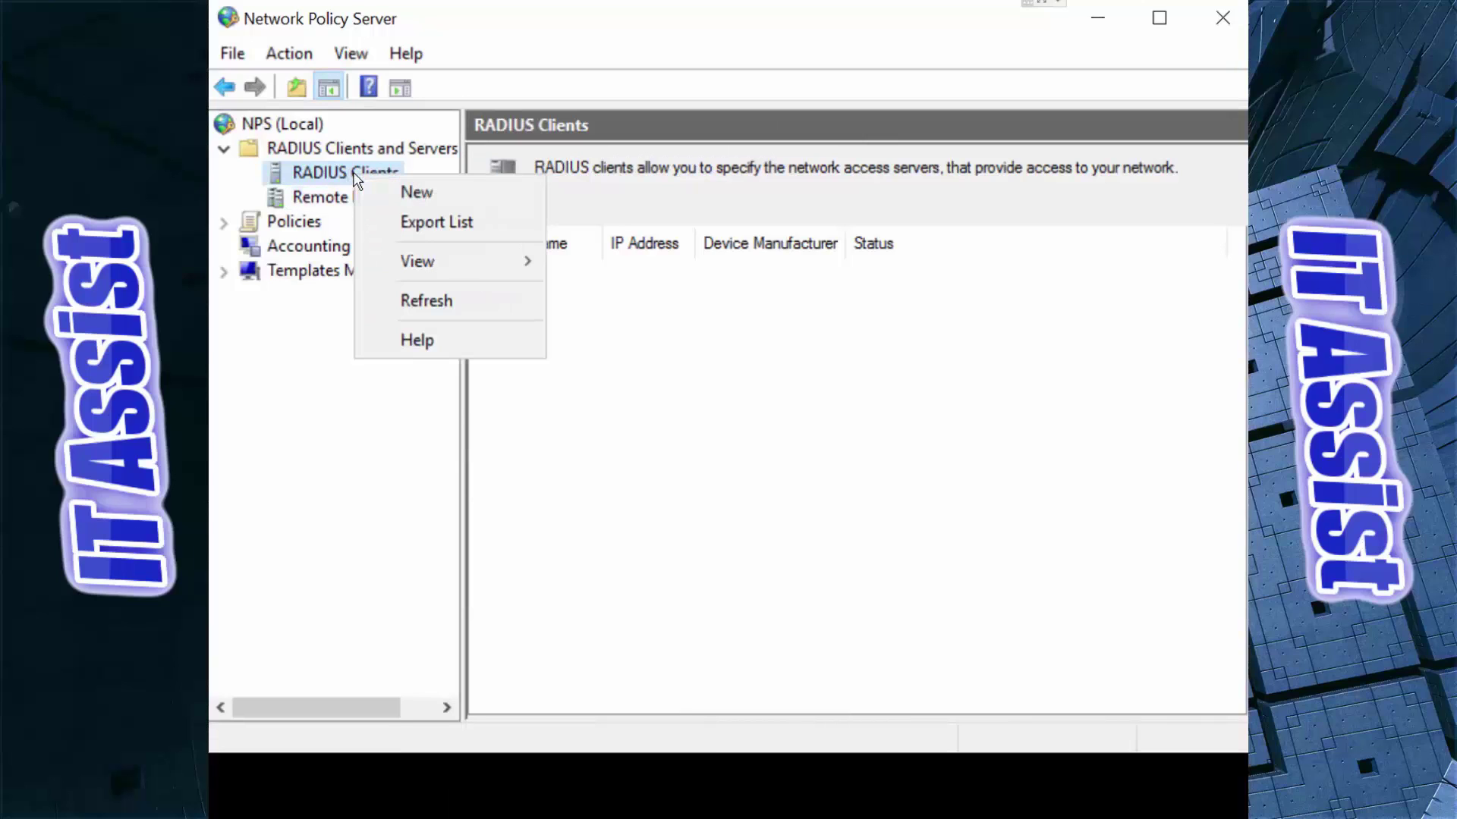
click(411, 190)
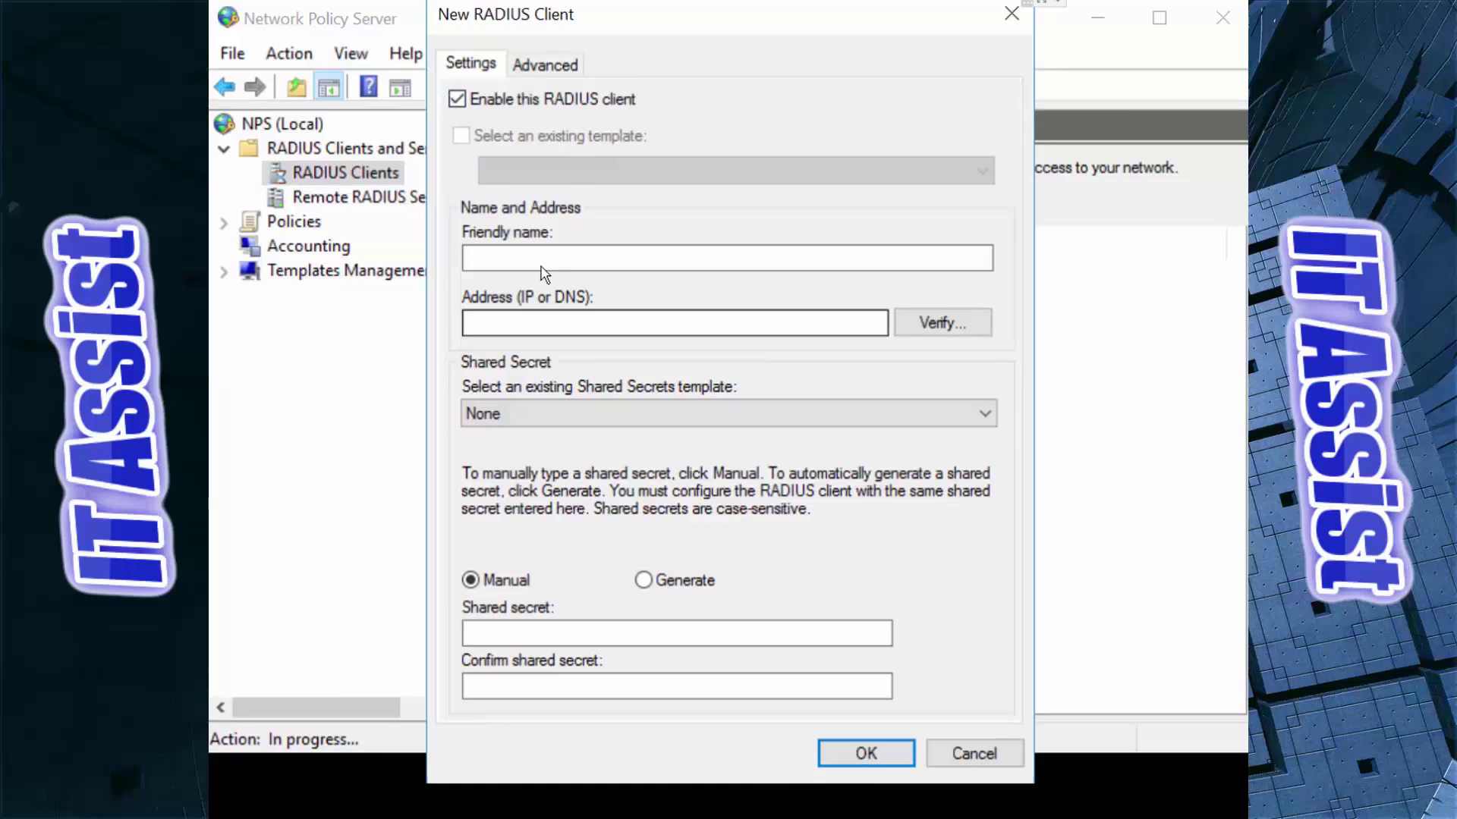
click(543, 260)
text(AccessPoint)
key(Tab)
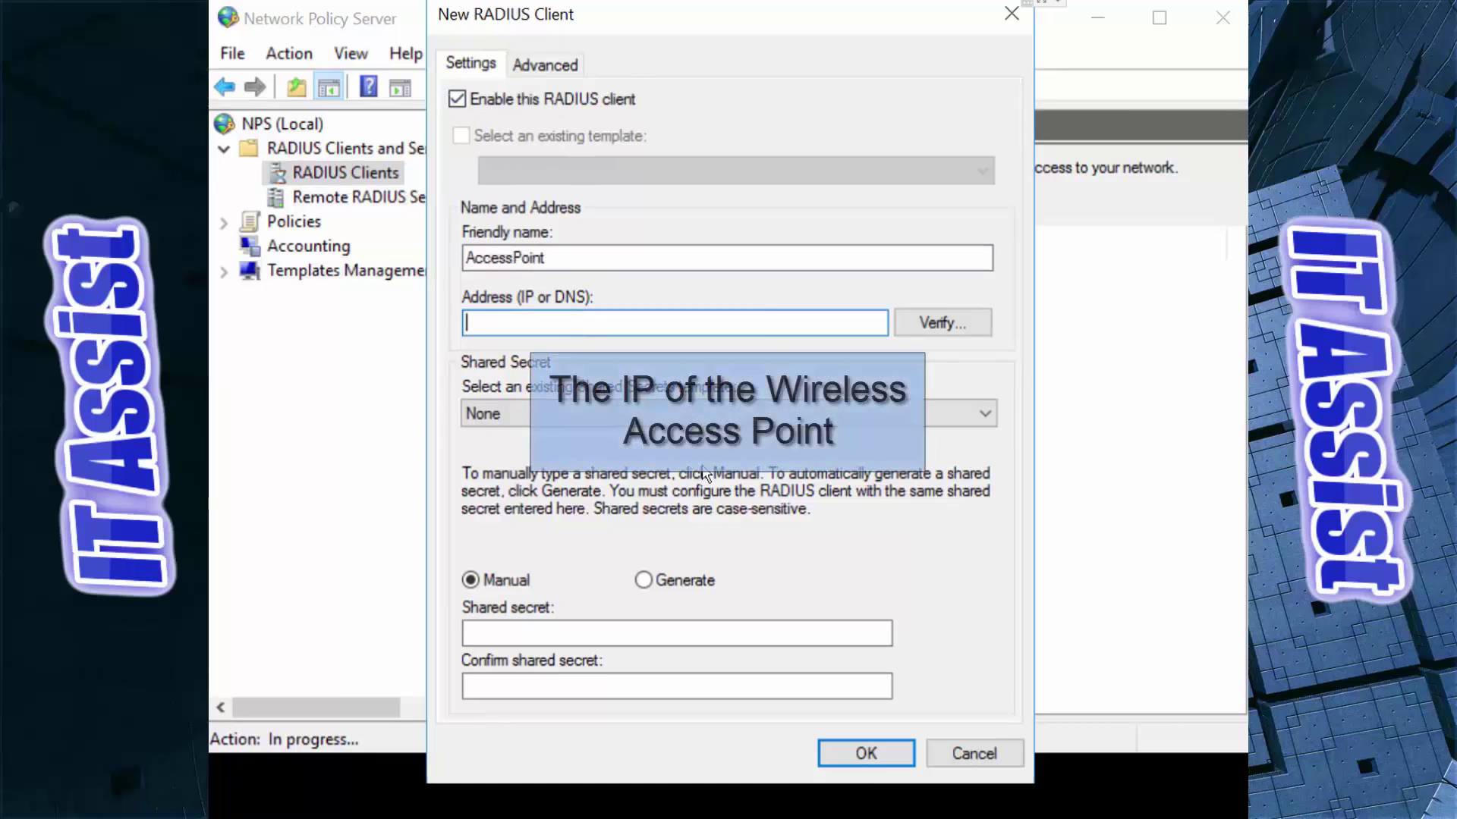
text(192.168.1.6)
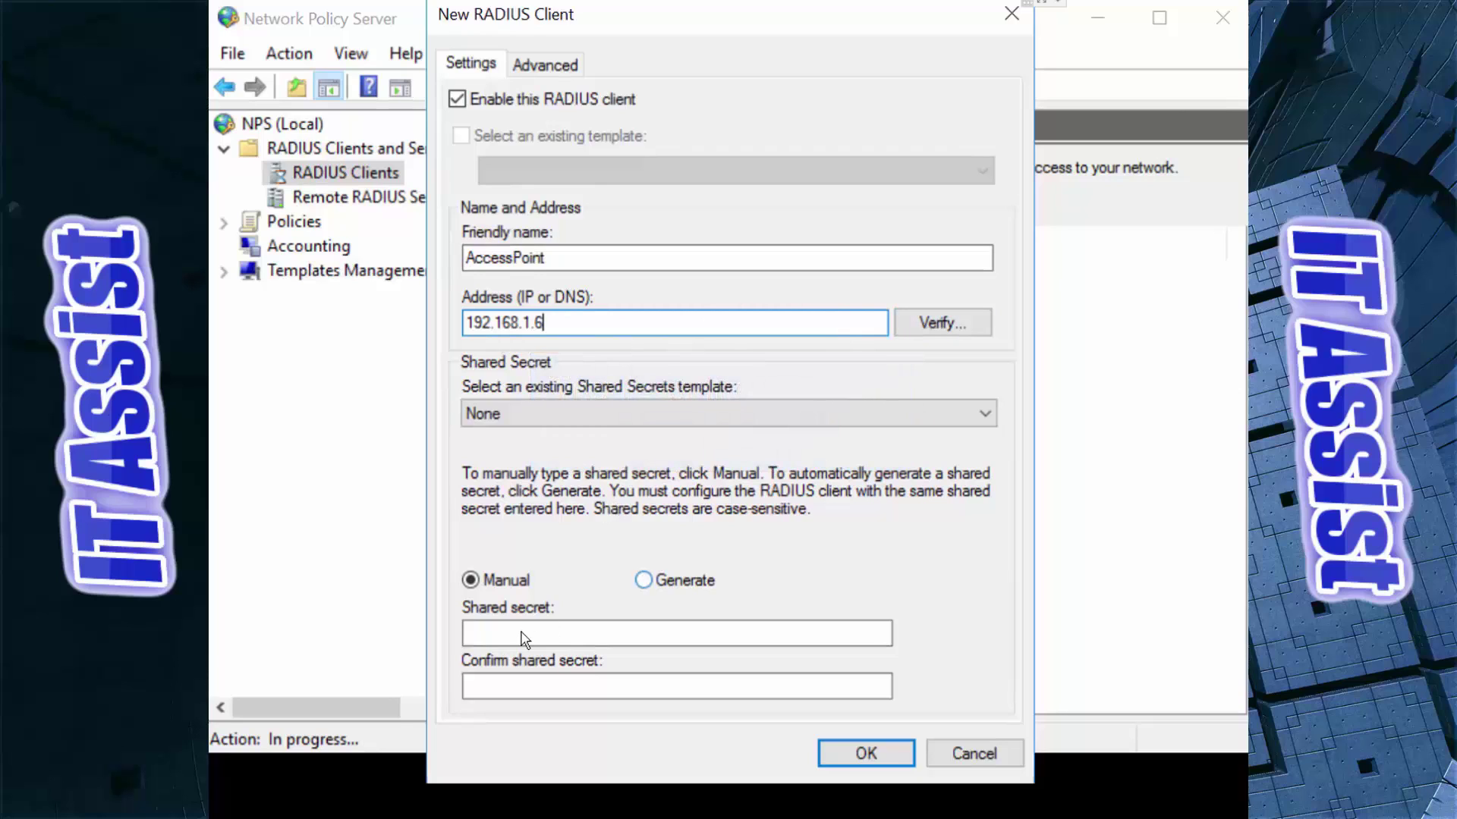
- Enter and confirm the shared secret, then save the client with vendor RADIUS Standard
click(491, 631)
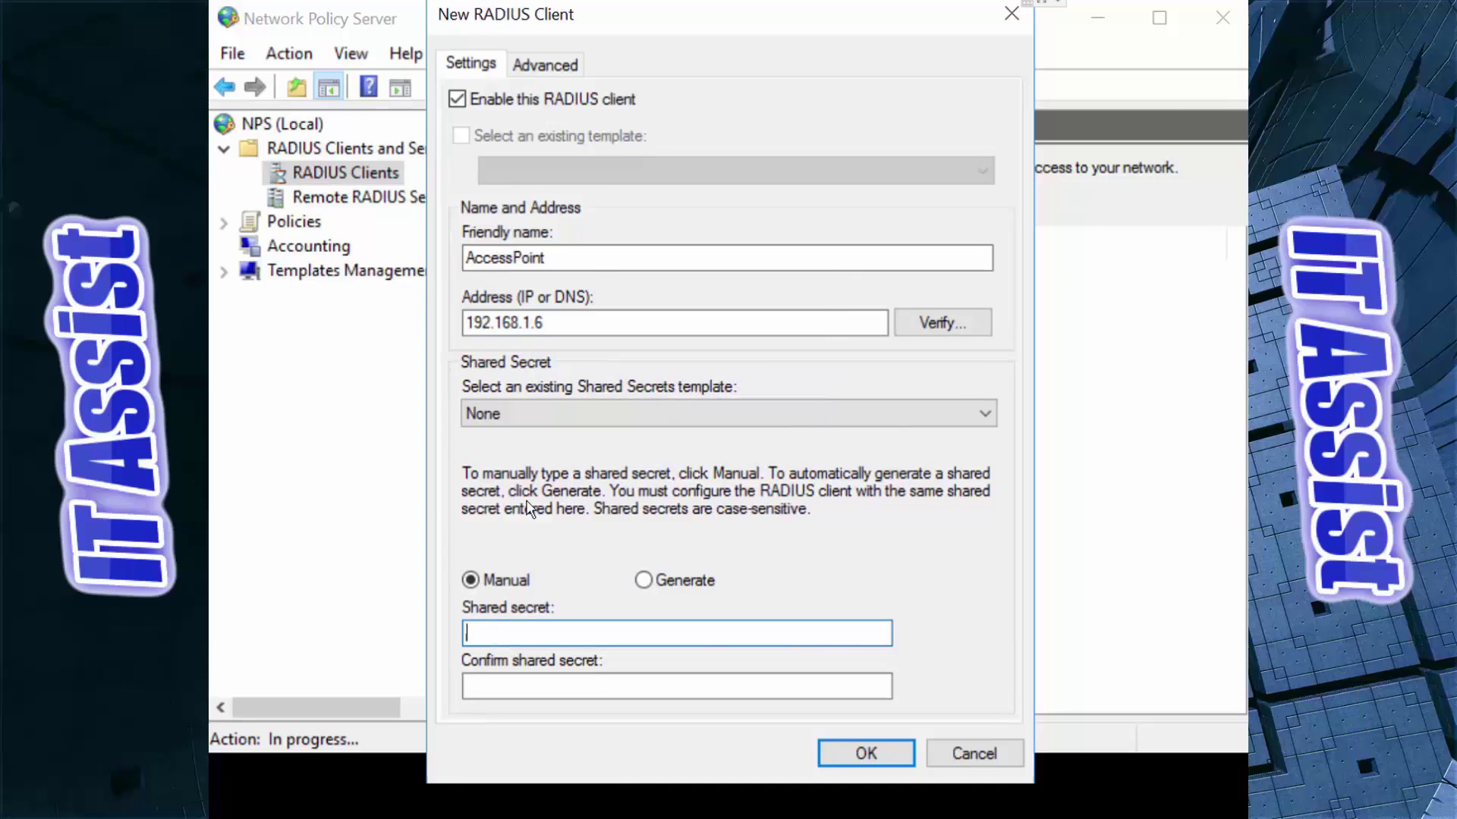
key(Tab)
click(644, 582)
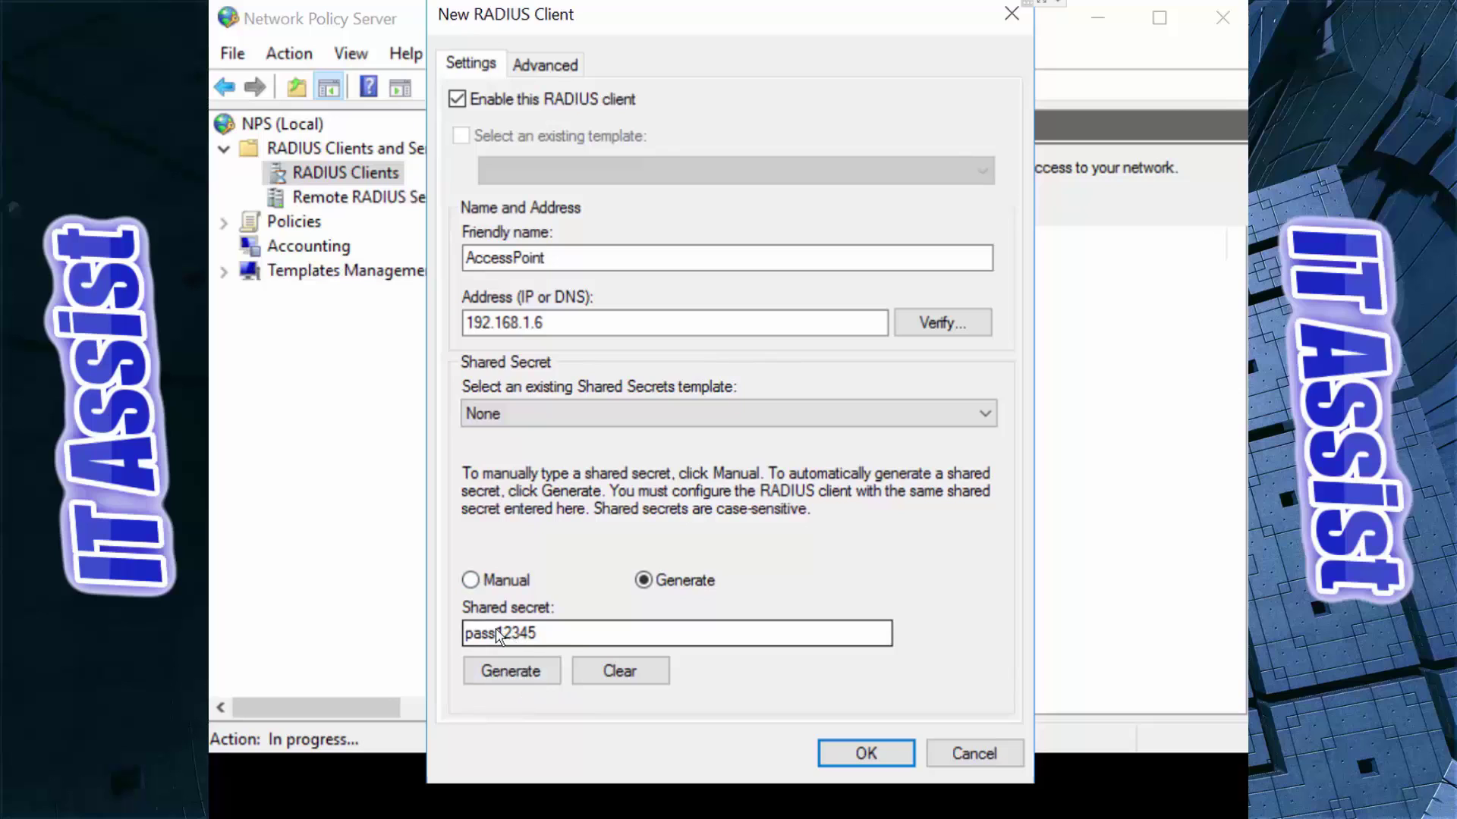
click(472, 581)
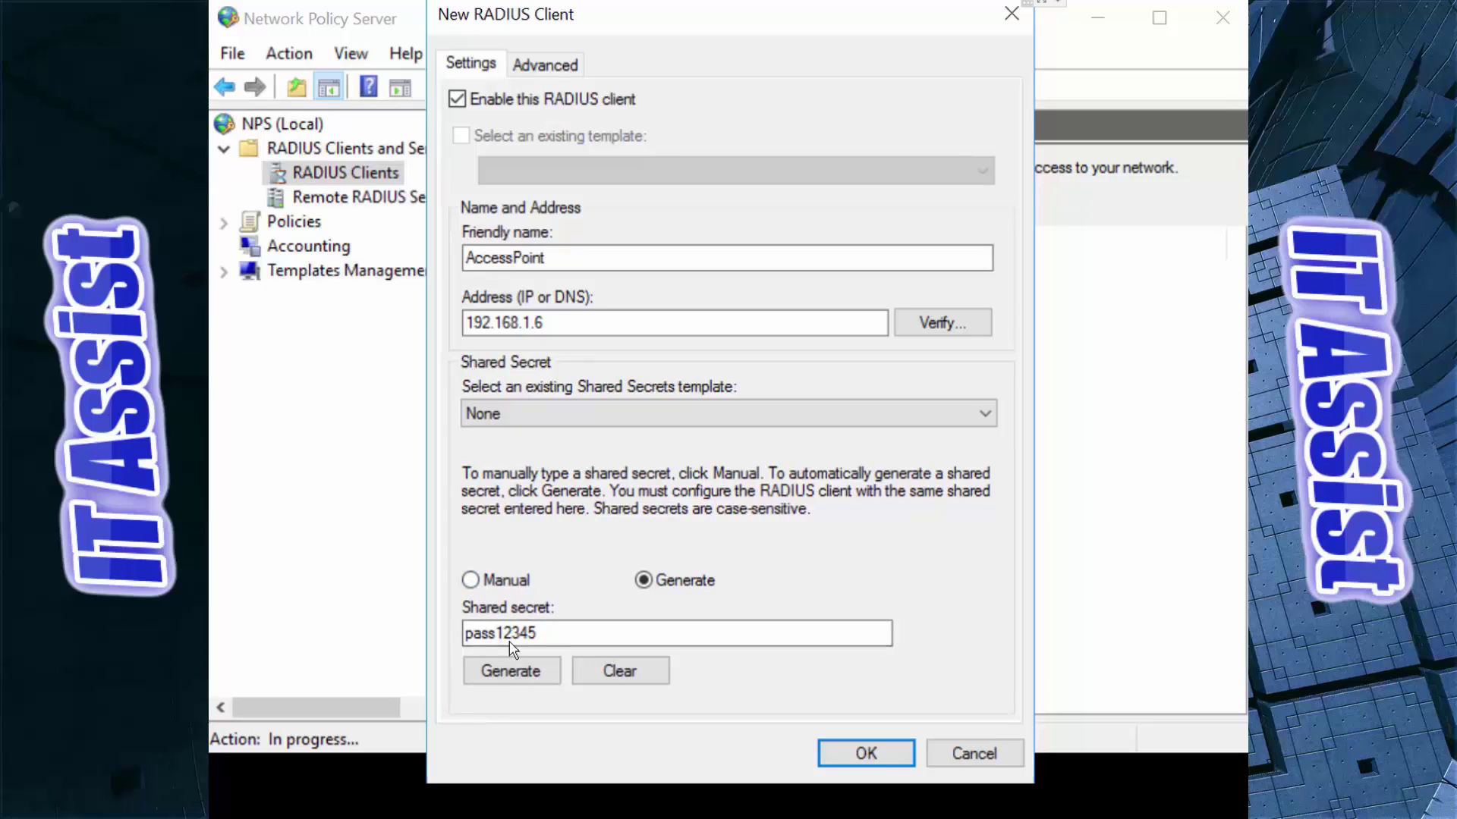
click(545, 67)
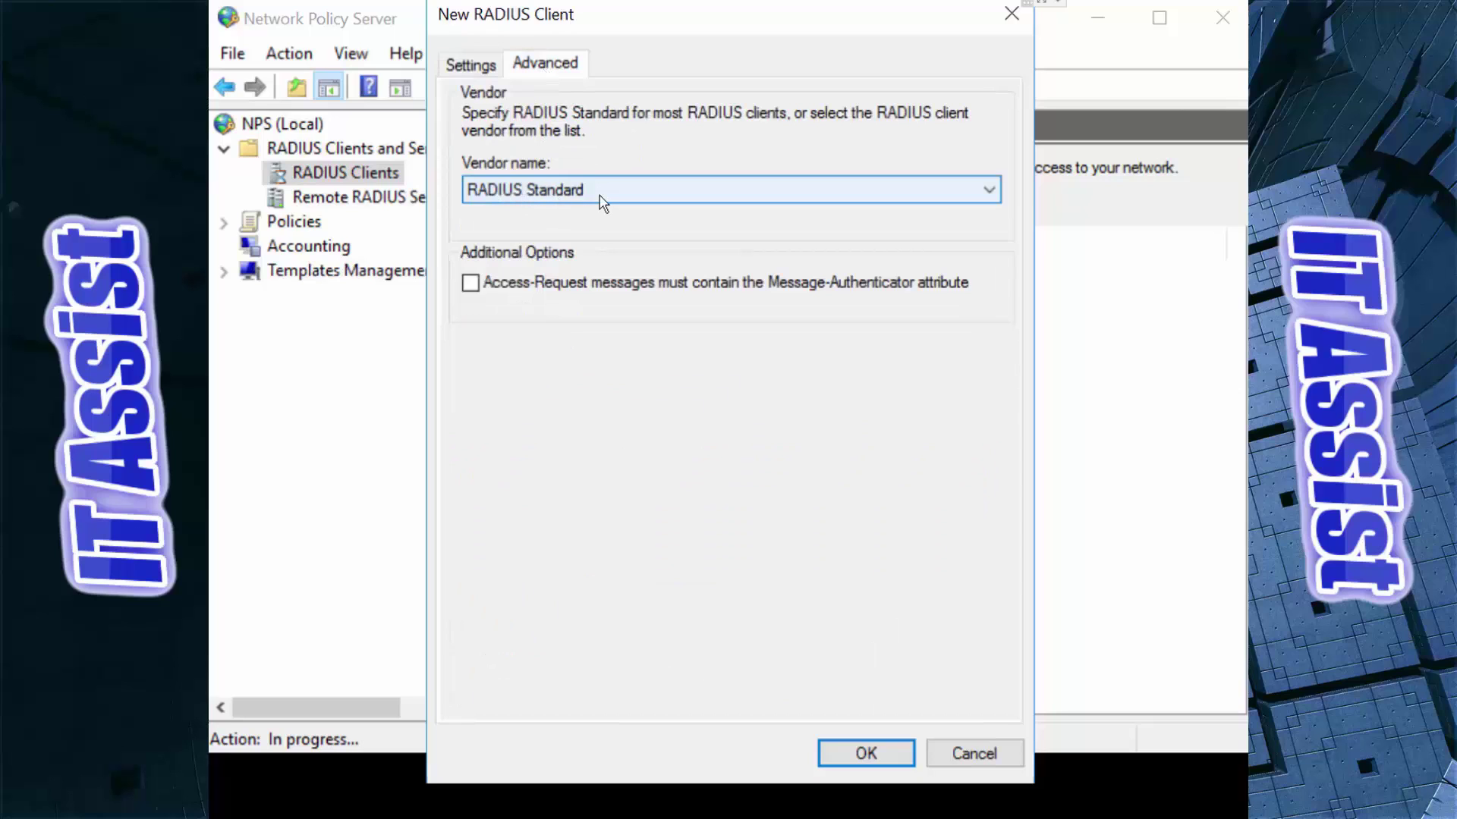
click(865, 755)
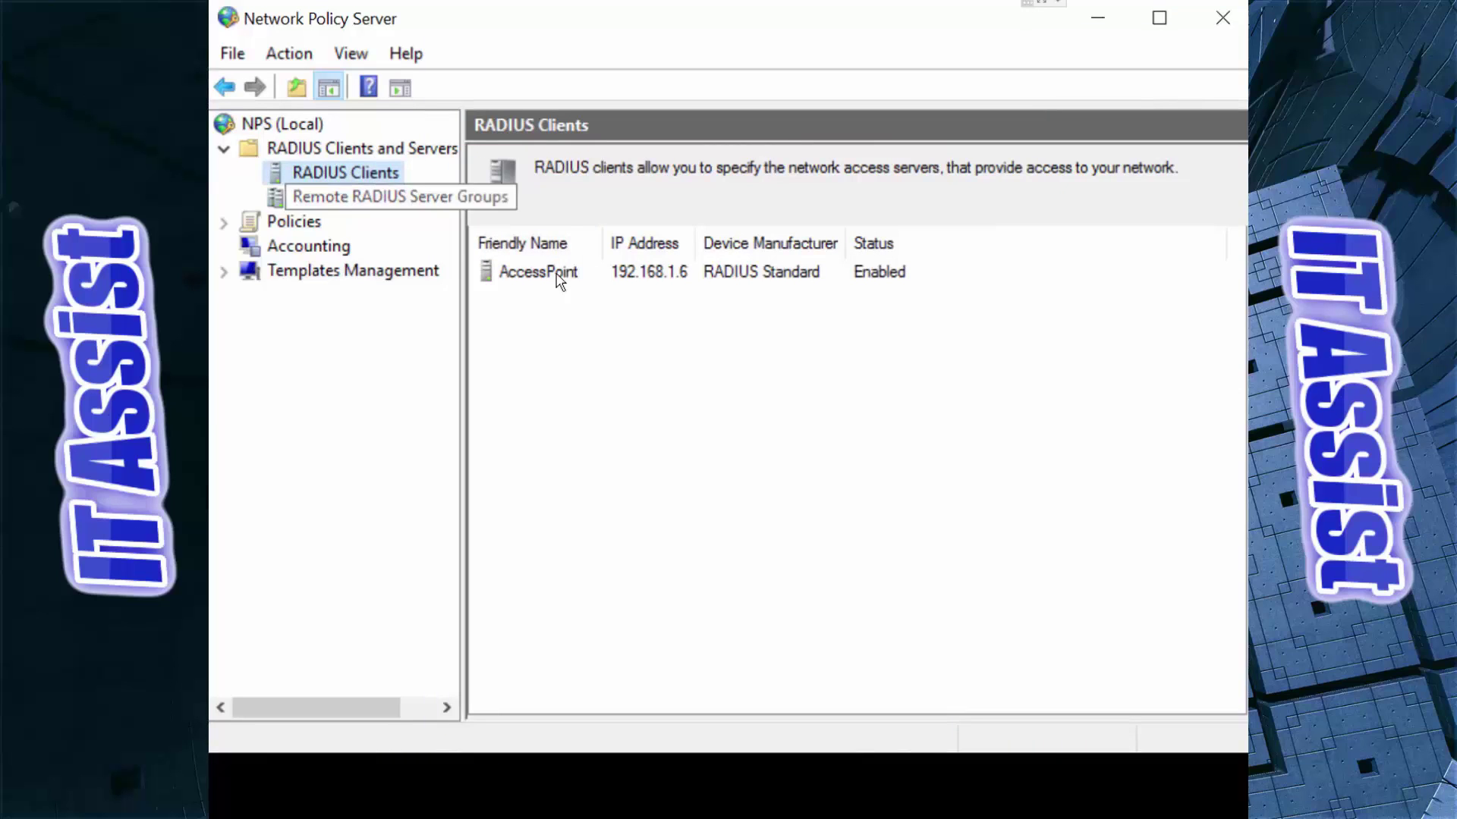
click(294, 221)
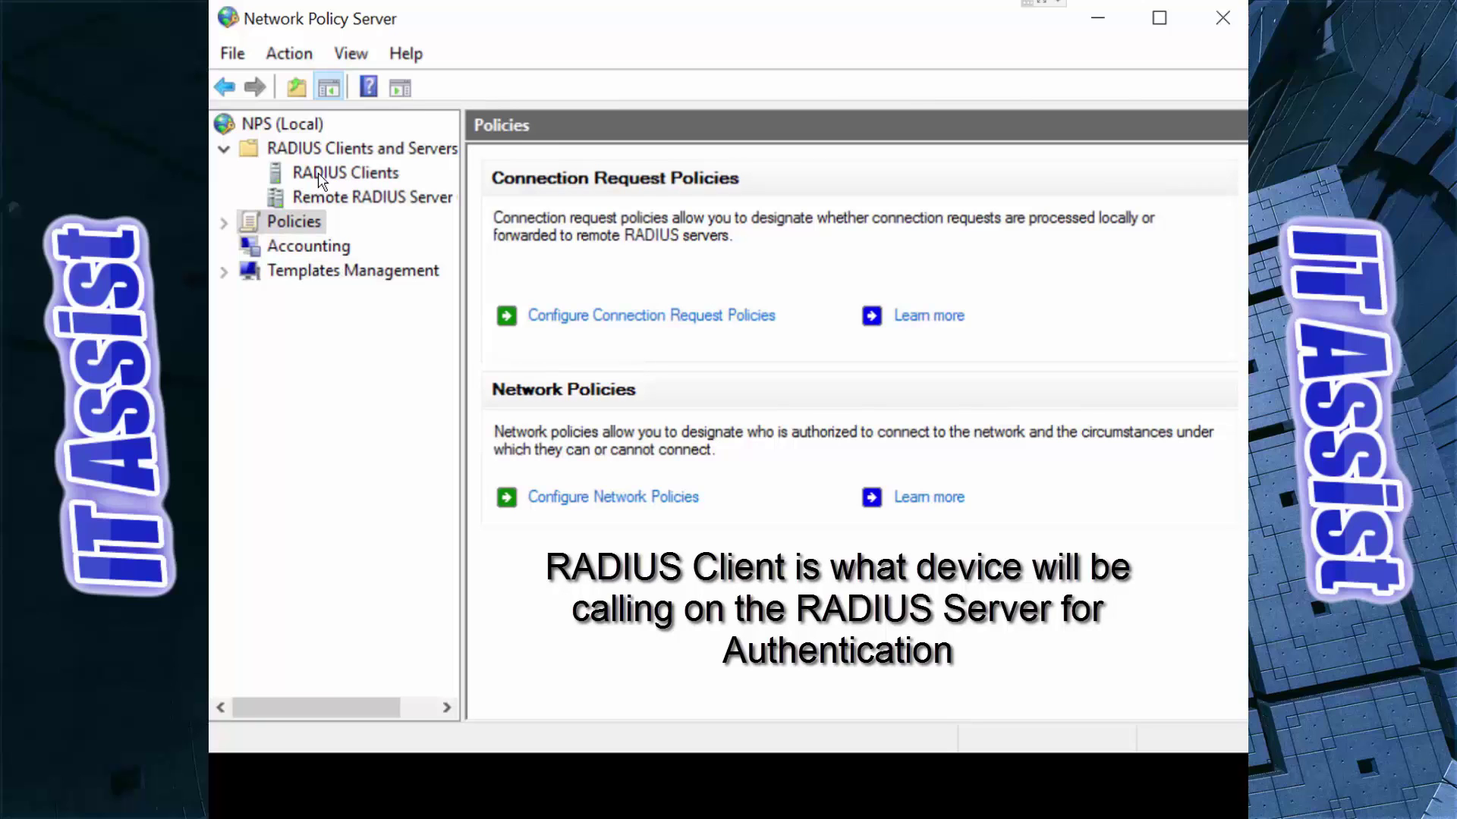
- Expand Policies and select Connection Request Policies to show the default Windows authentication policy
click(321, 179)
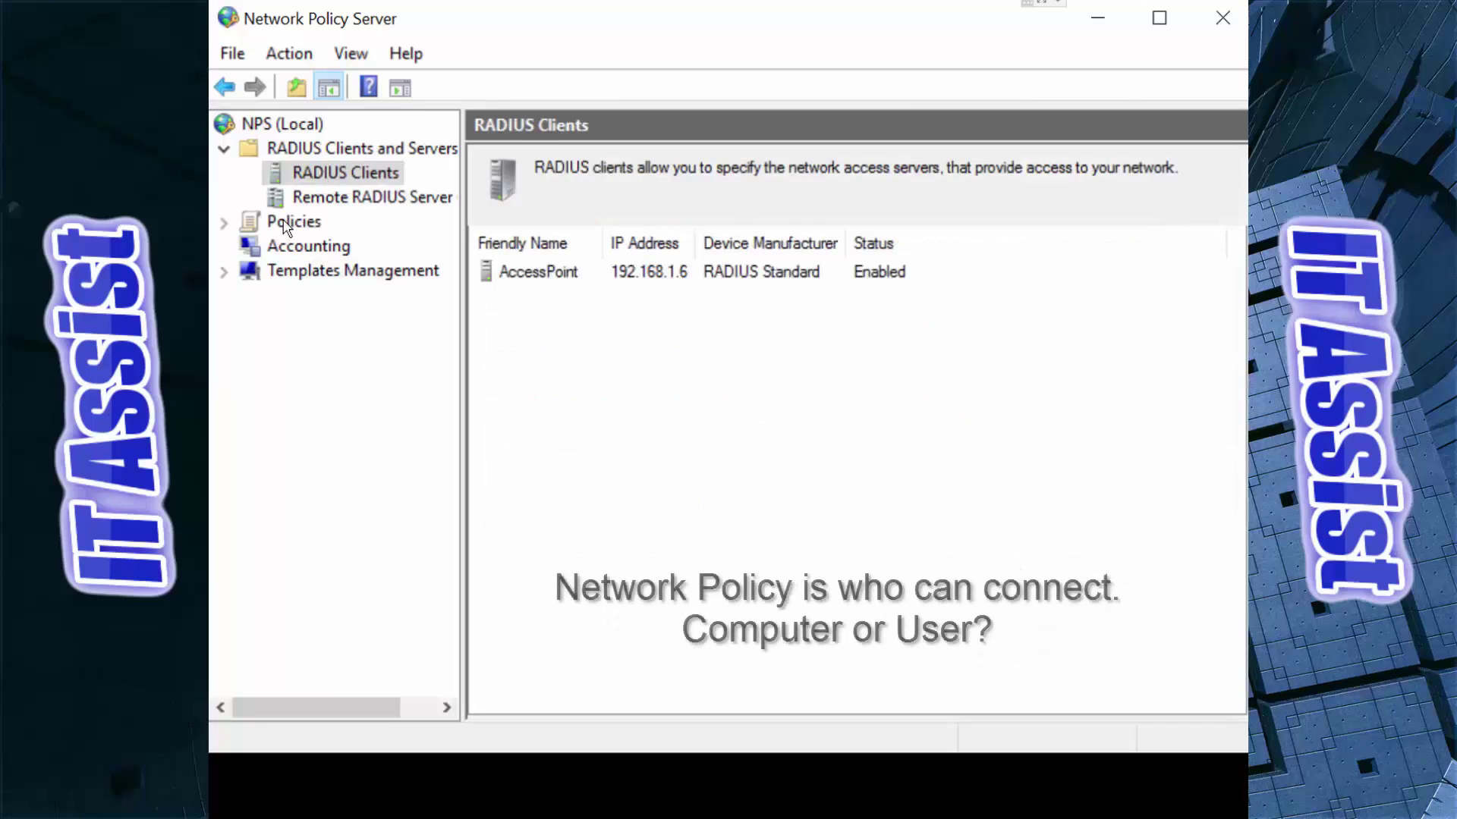
click(223, 223)
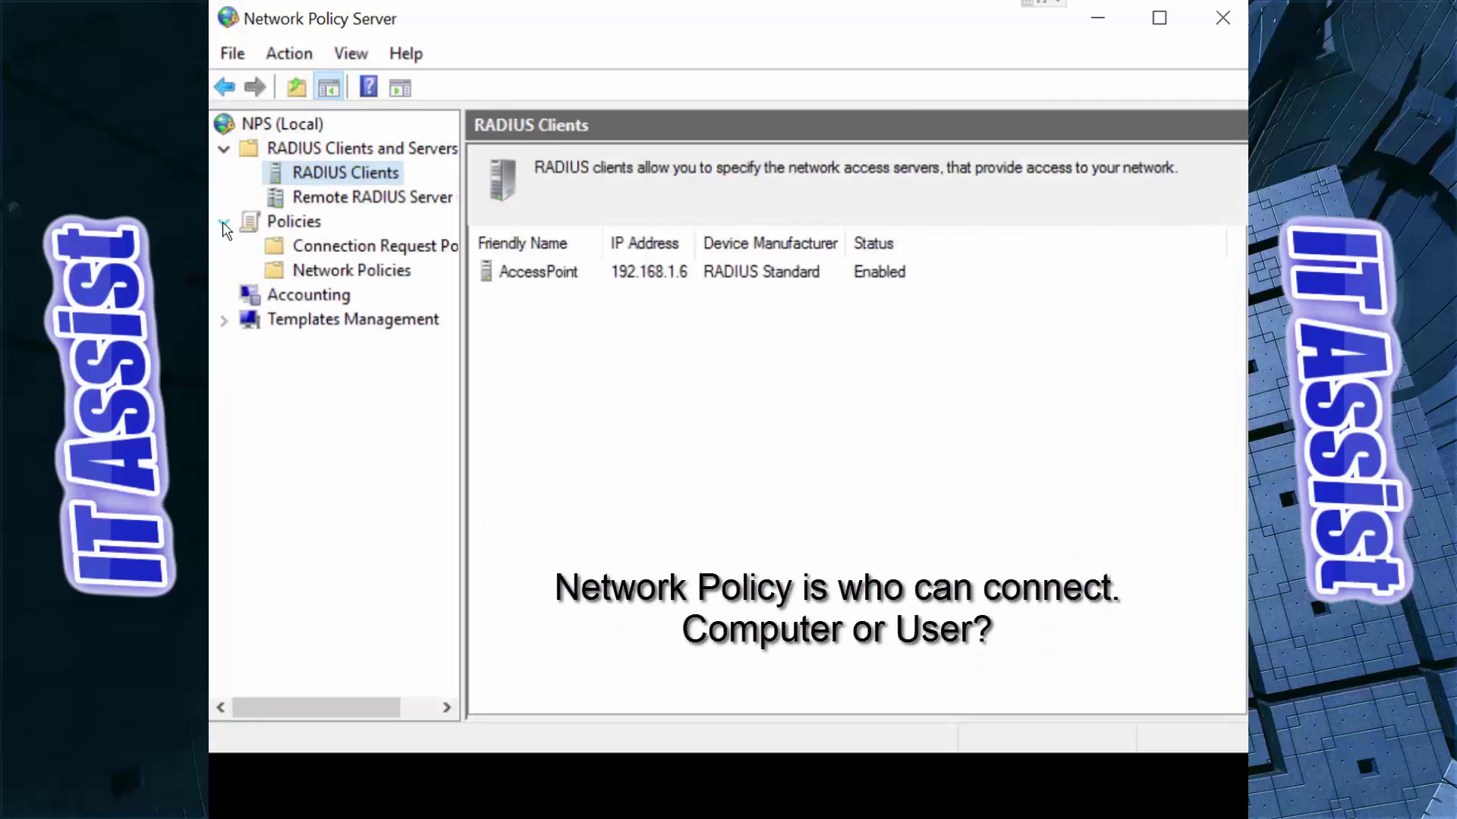
click(306, 248)
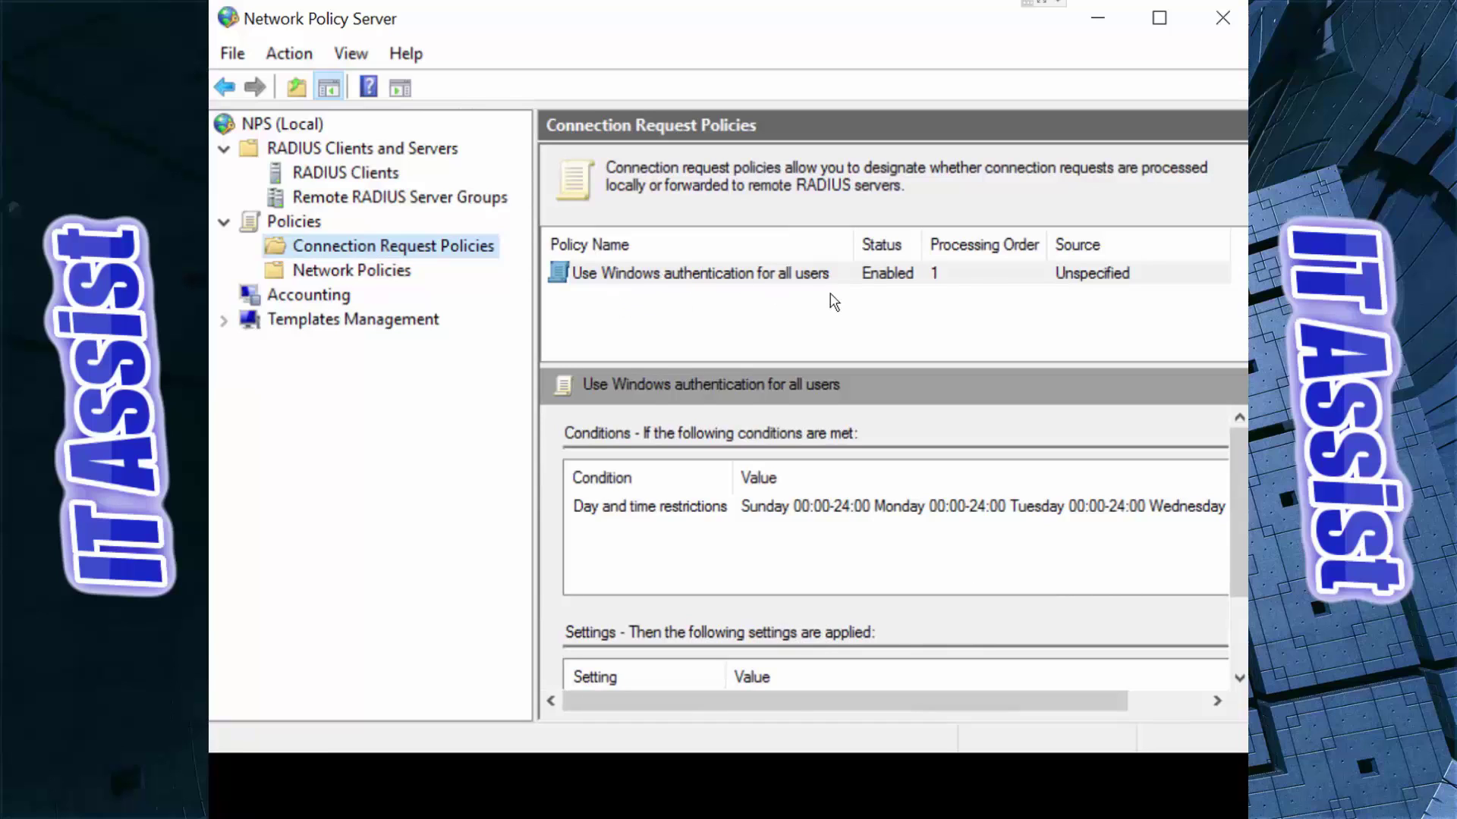
click(657, 313)
- Name a new connection request policy Secure Wireless Connections with a wireless NAS Port Type condition
right_click(453, 253)
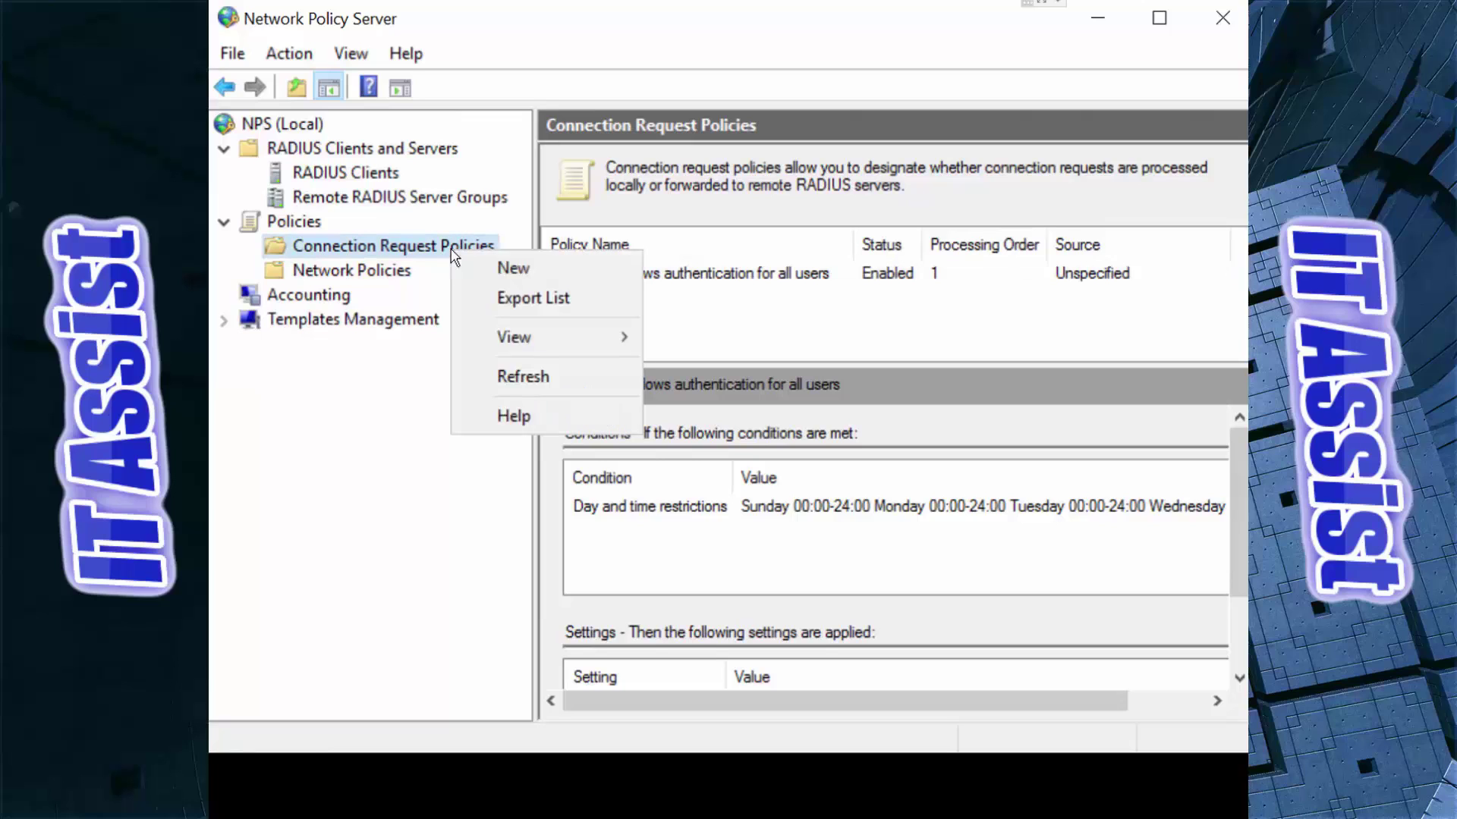
click(510, 267)
text(Secure Wireless Connections)
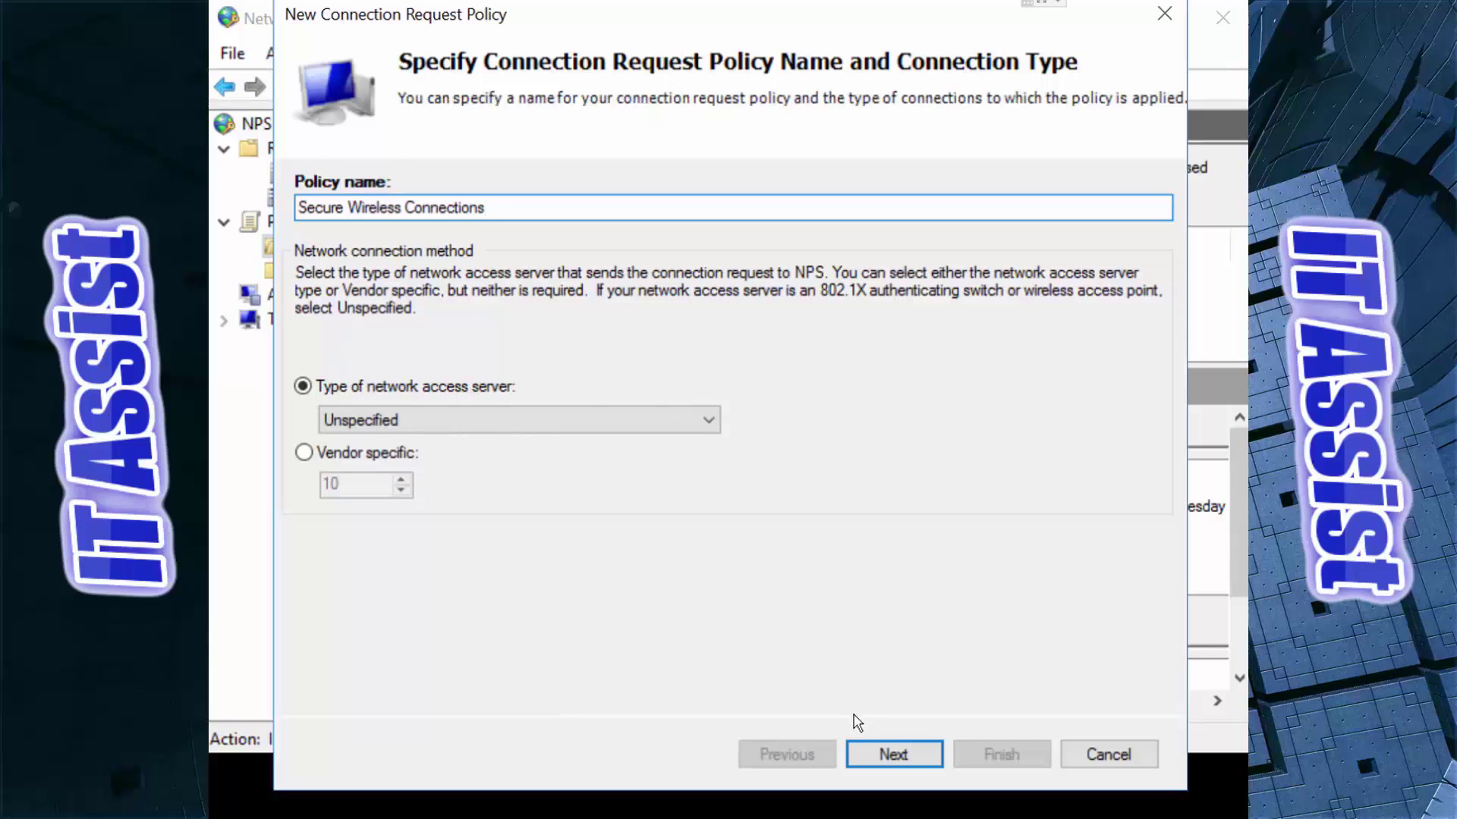
click(891, 755)
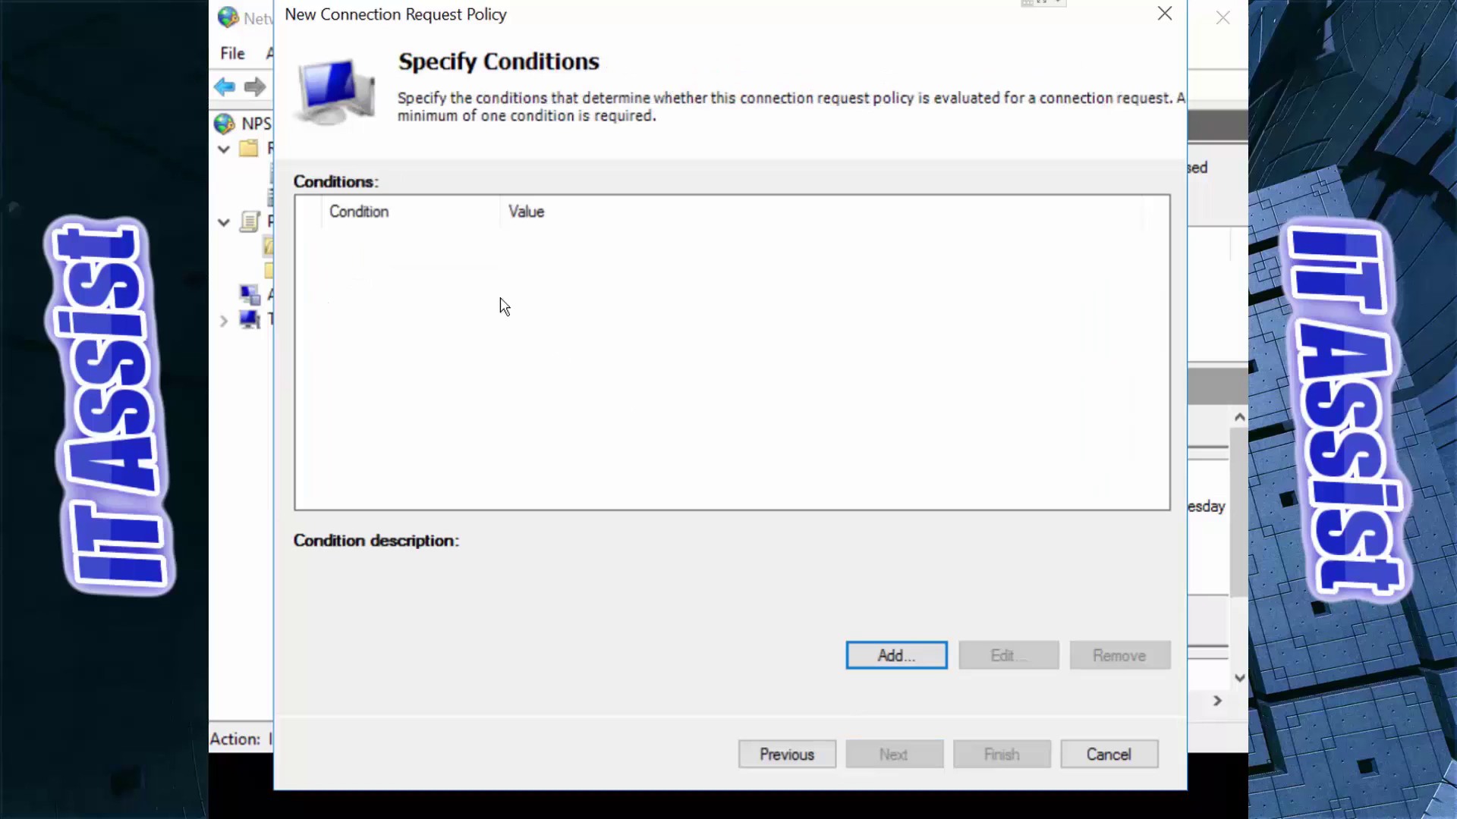
click(893, 657)
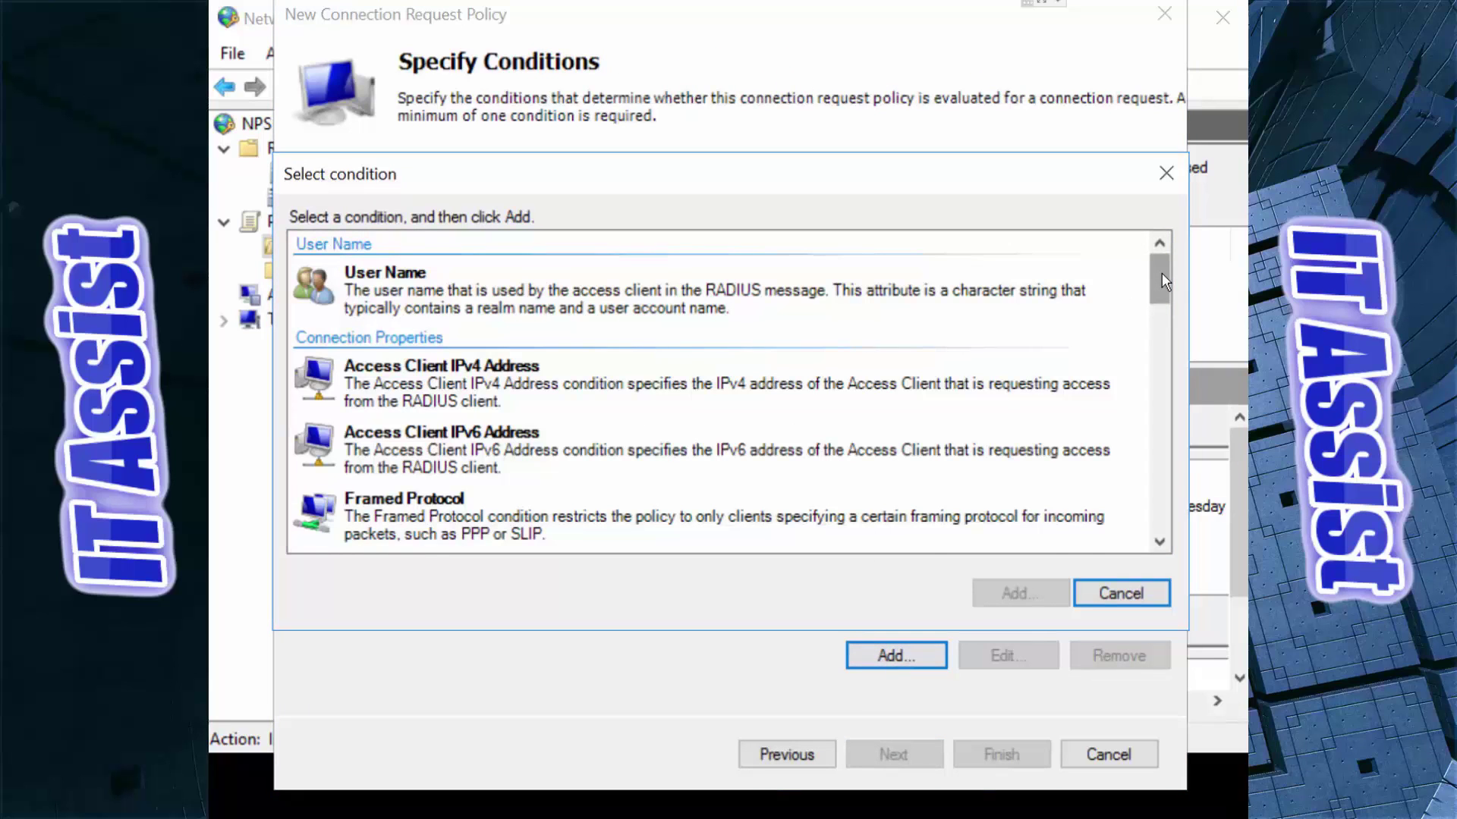
drag(1163, 272, 1167, 491)
double_click(759, 519)
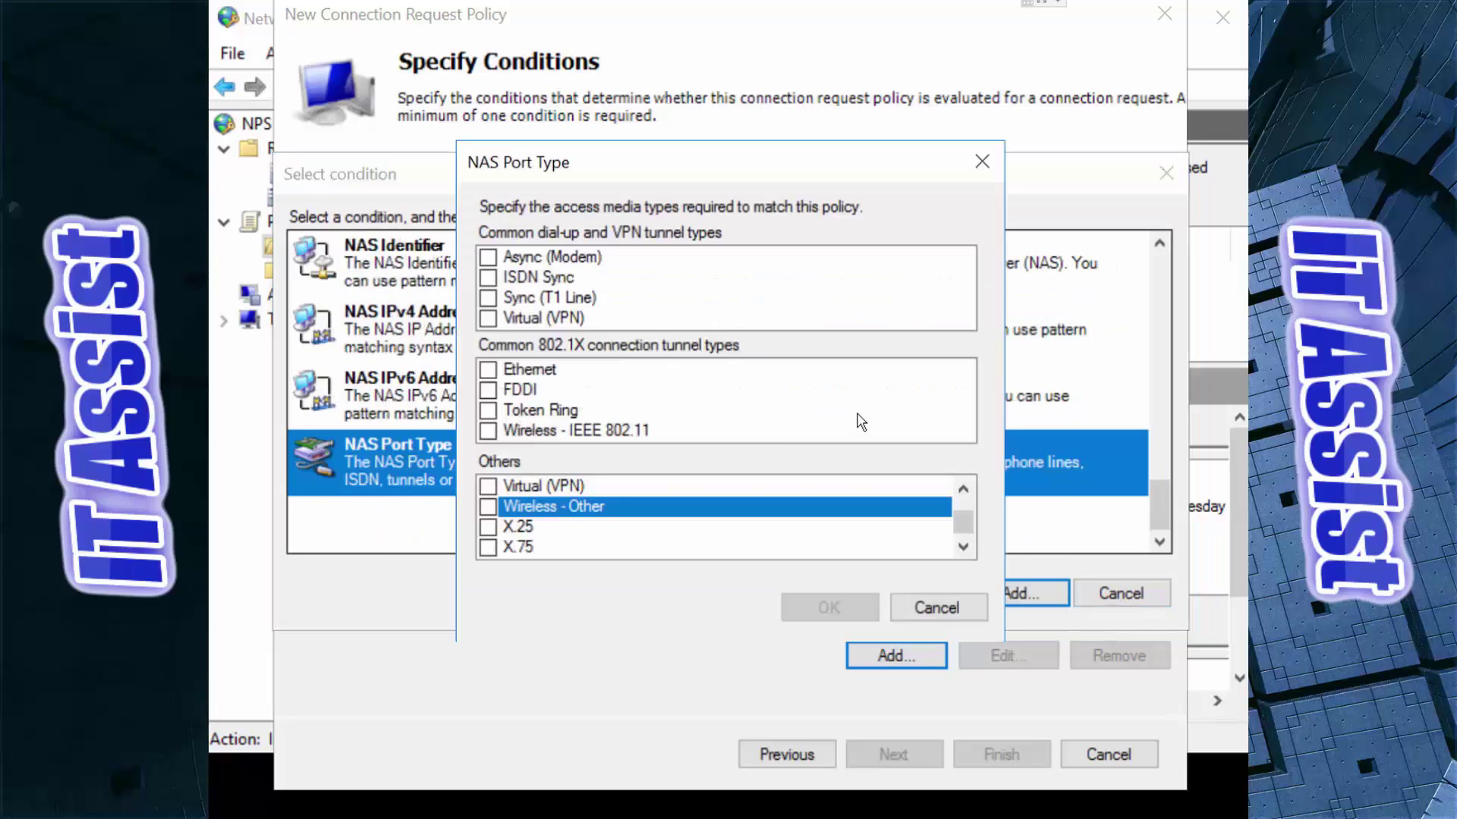
click(487, 431)
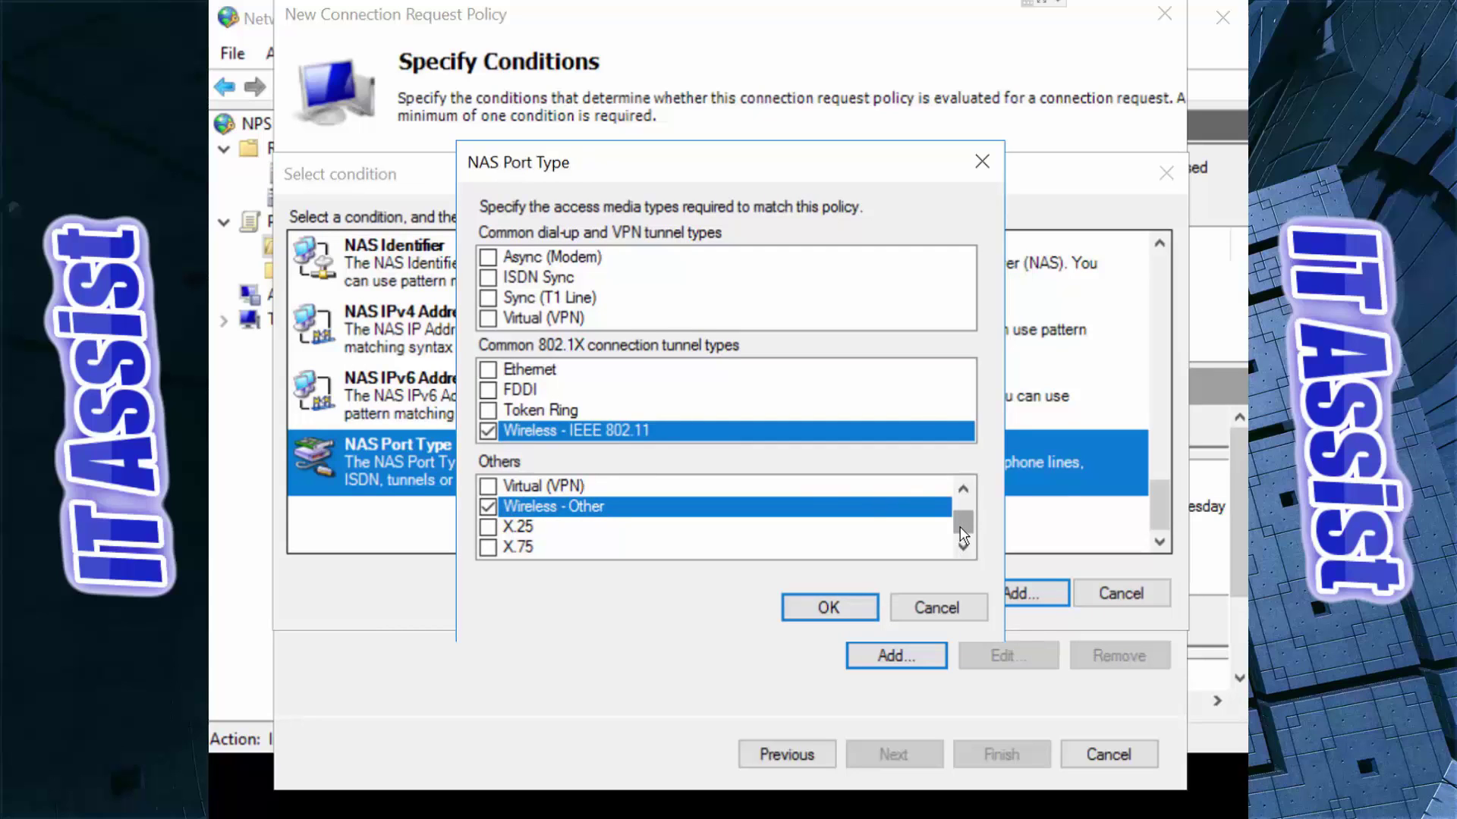
mouse_move(964, 536)
mouse_down()
mouse_move(963, 500)
mouse_move(967, 547)
mouse_up()
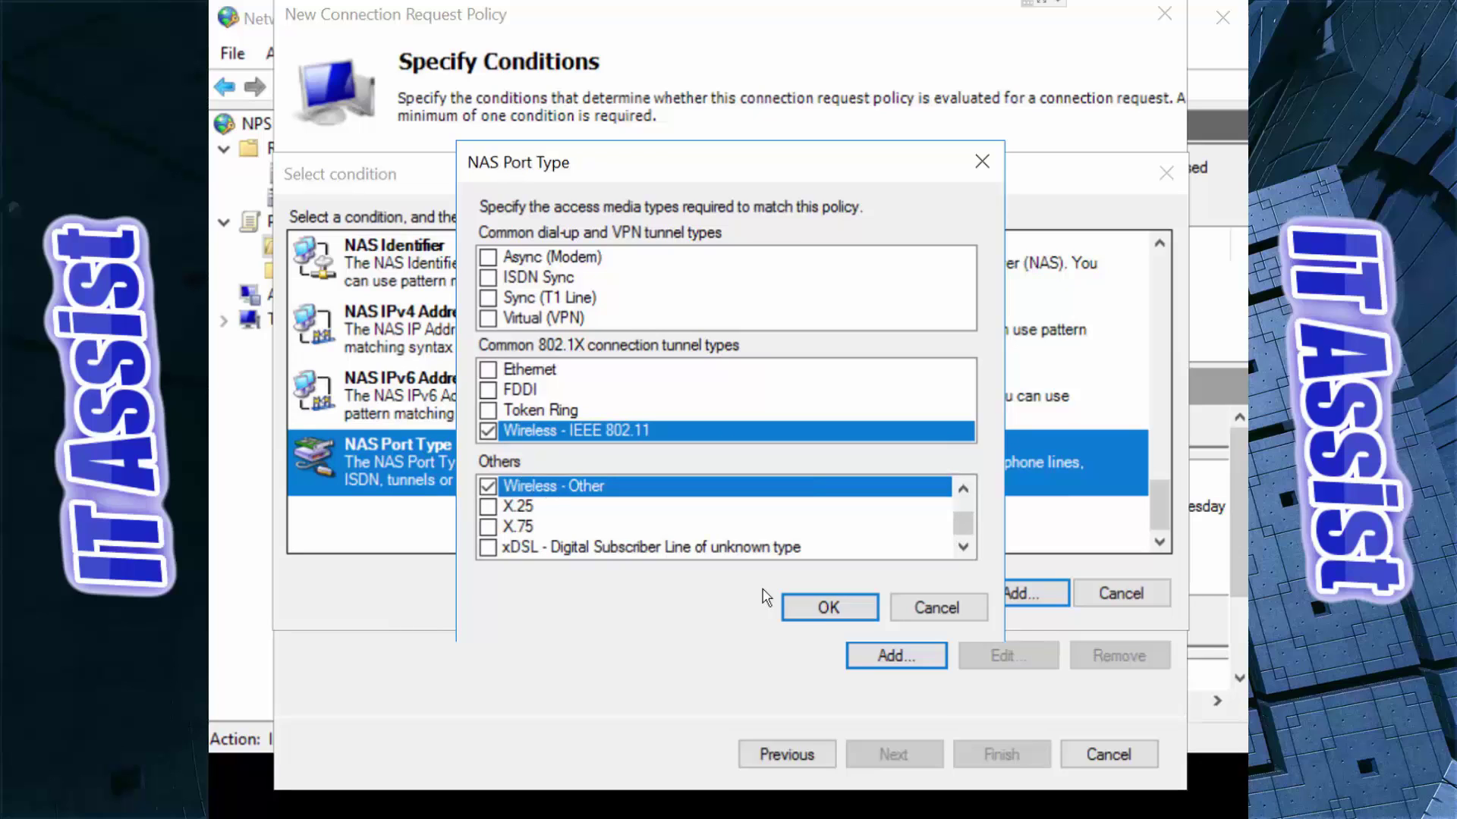
click(829, 607)
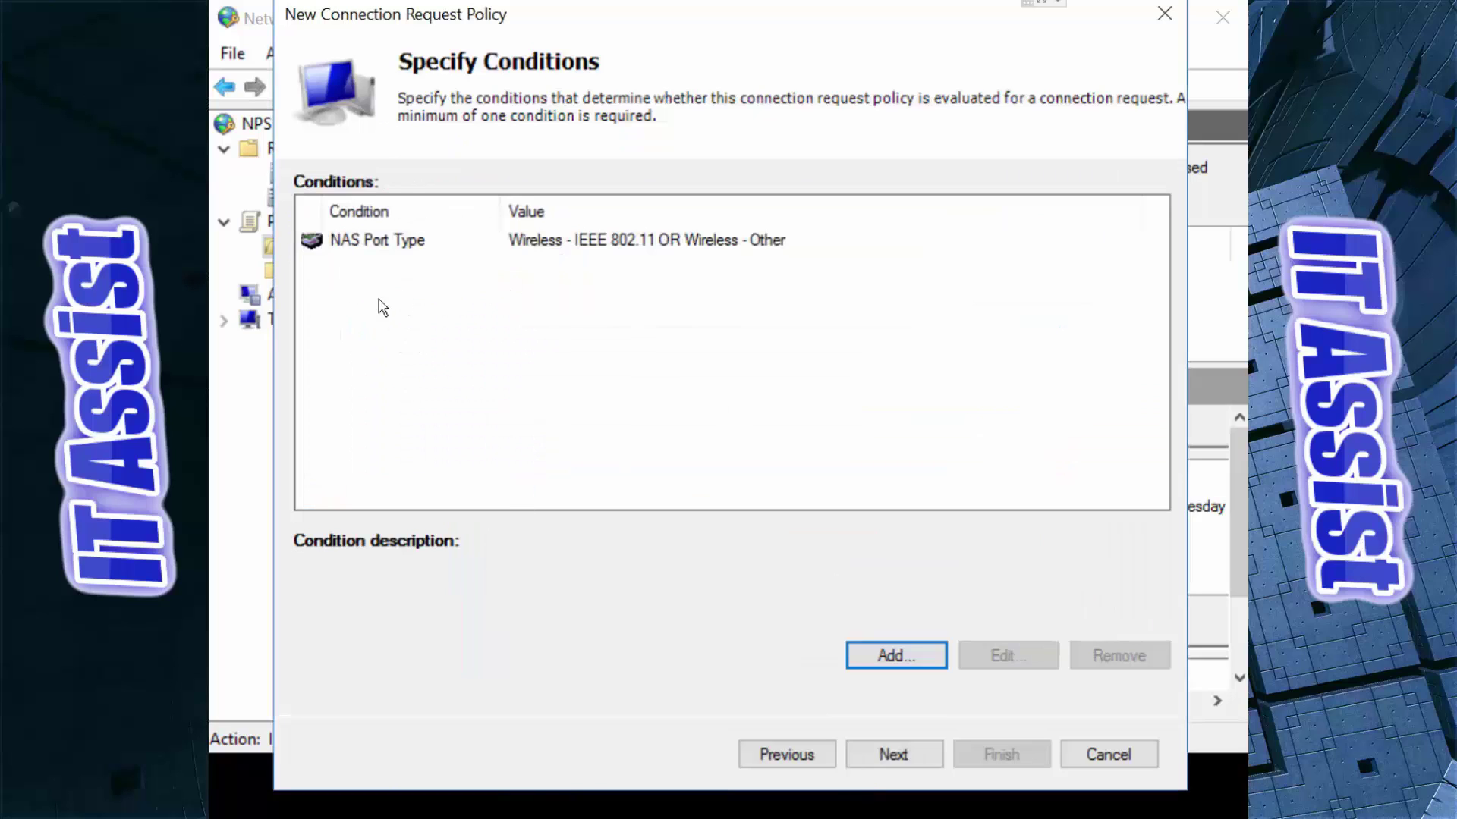
- Keep local authentication and default settings, then finish creating the request policy
click(891, 755)
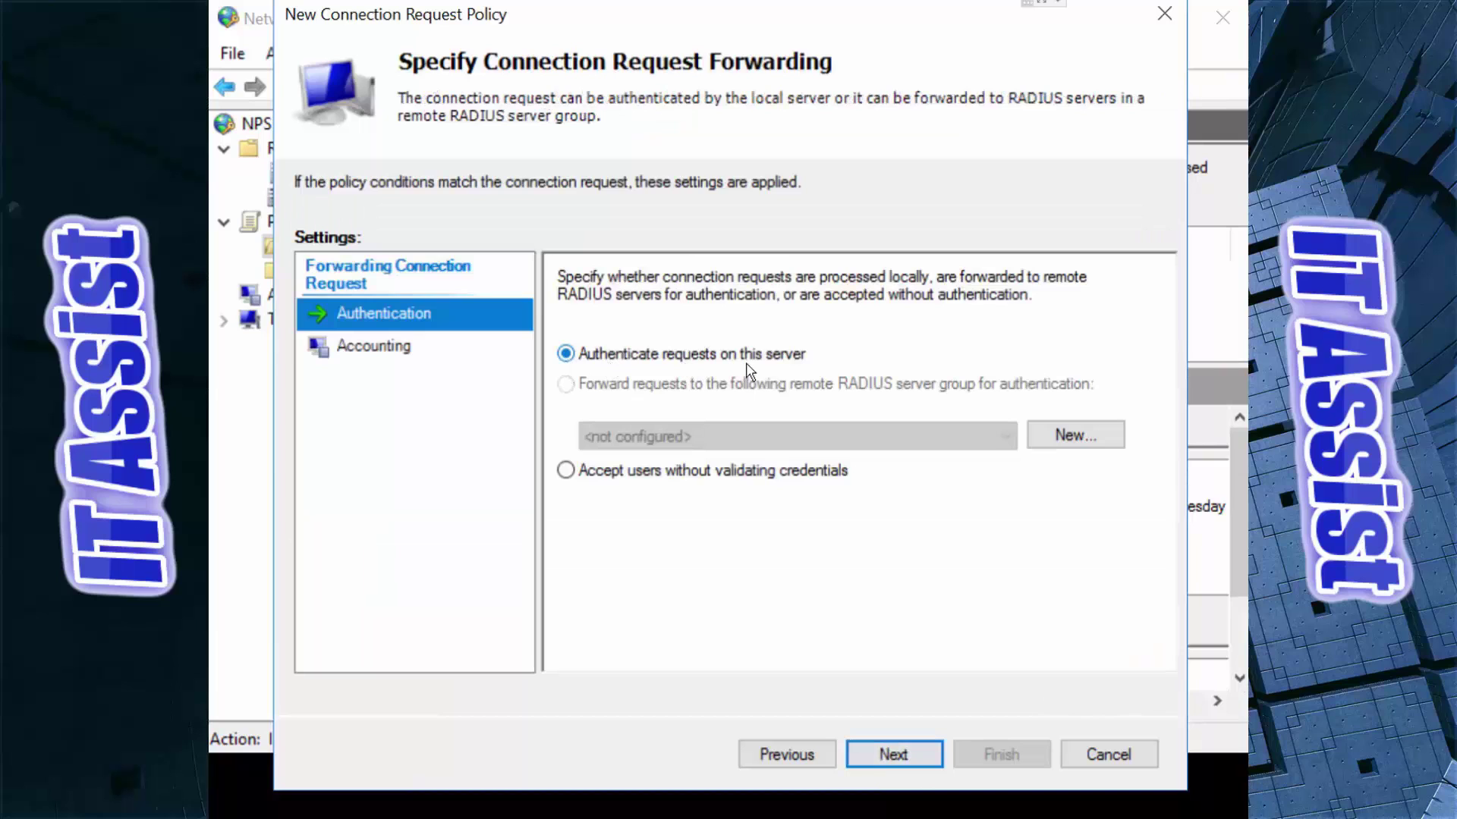
click(884, 755)
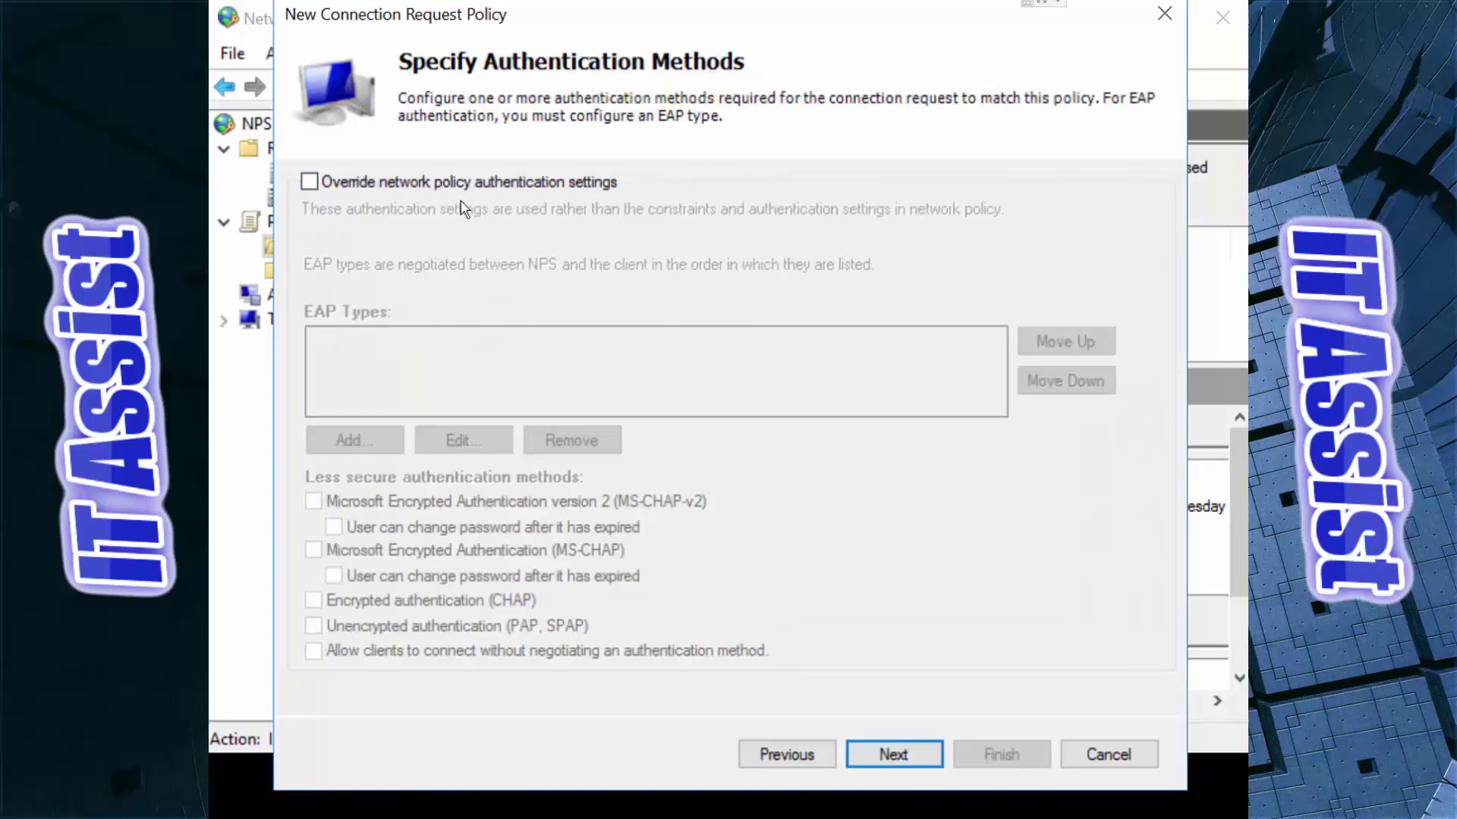
click(897, 761)
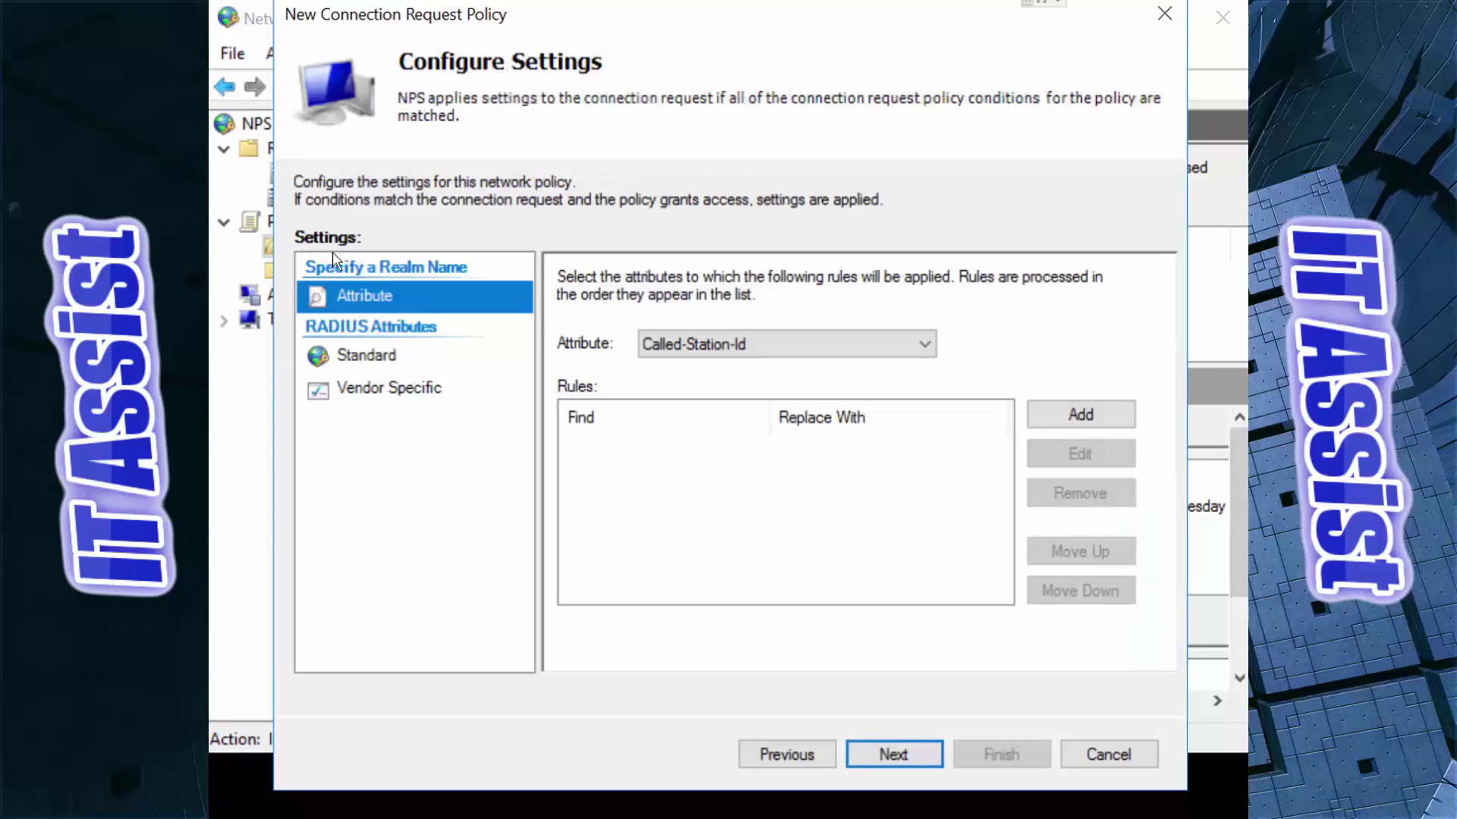
click(365, 363)
click(366, 389)
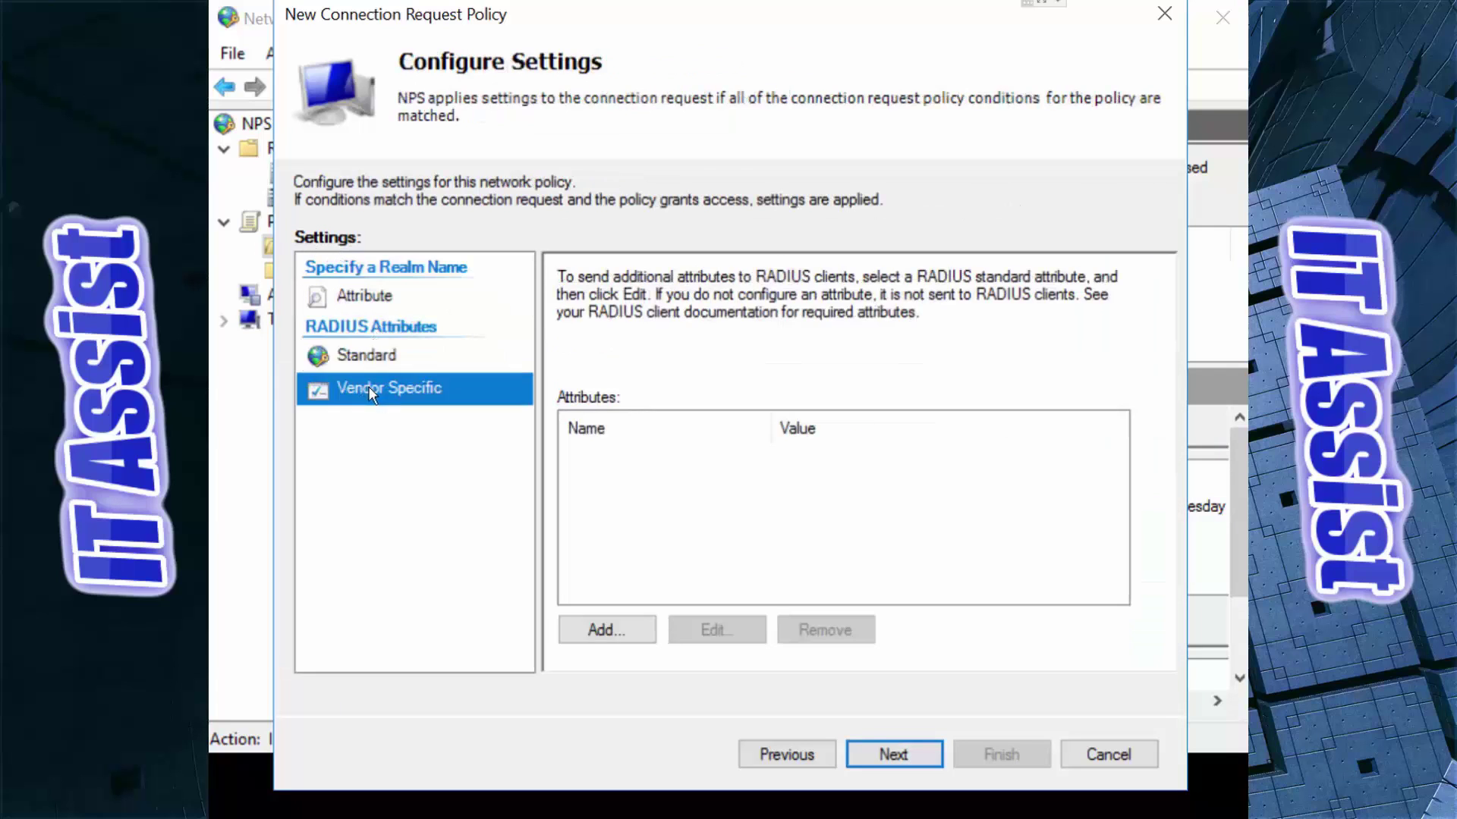
click(382, 302)
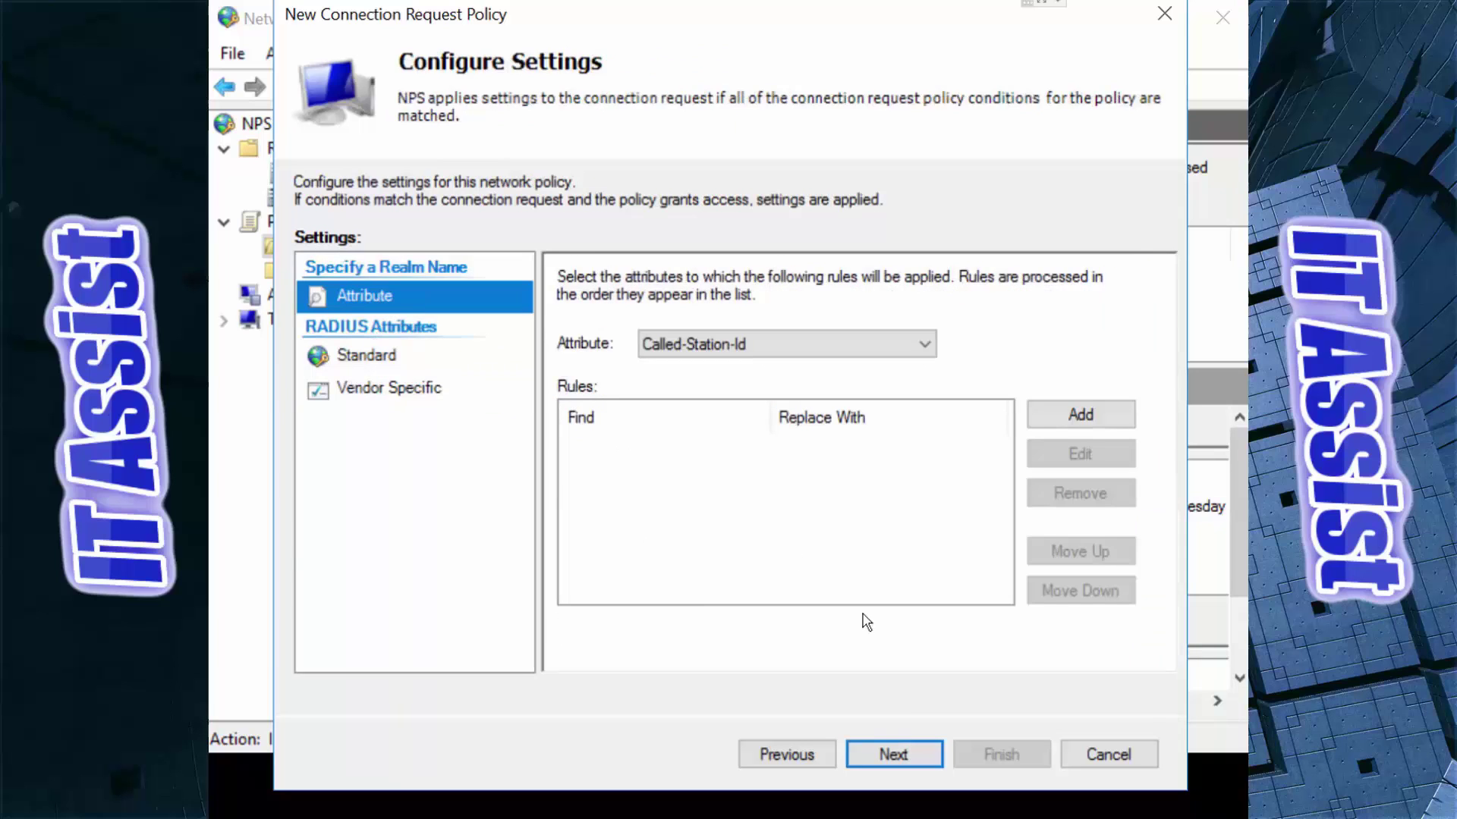
click(884, 752)
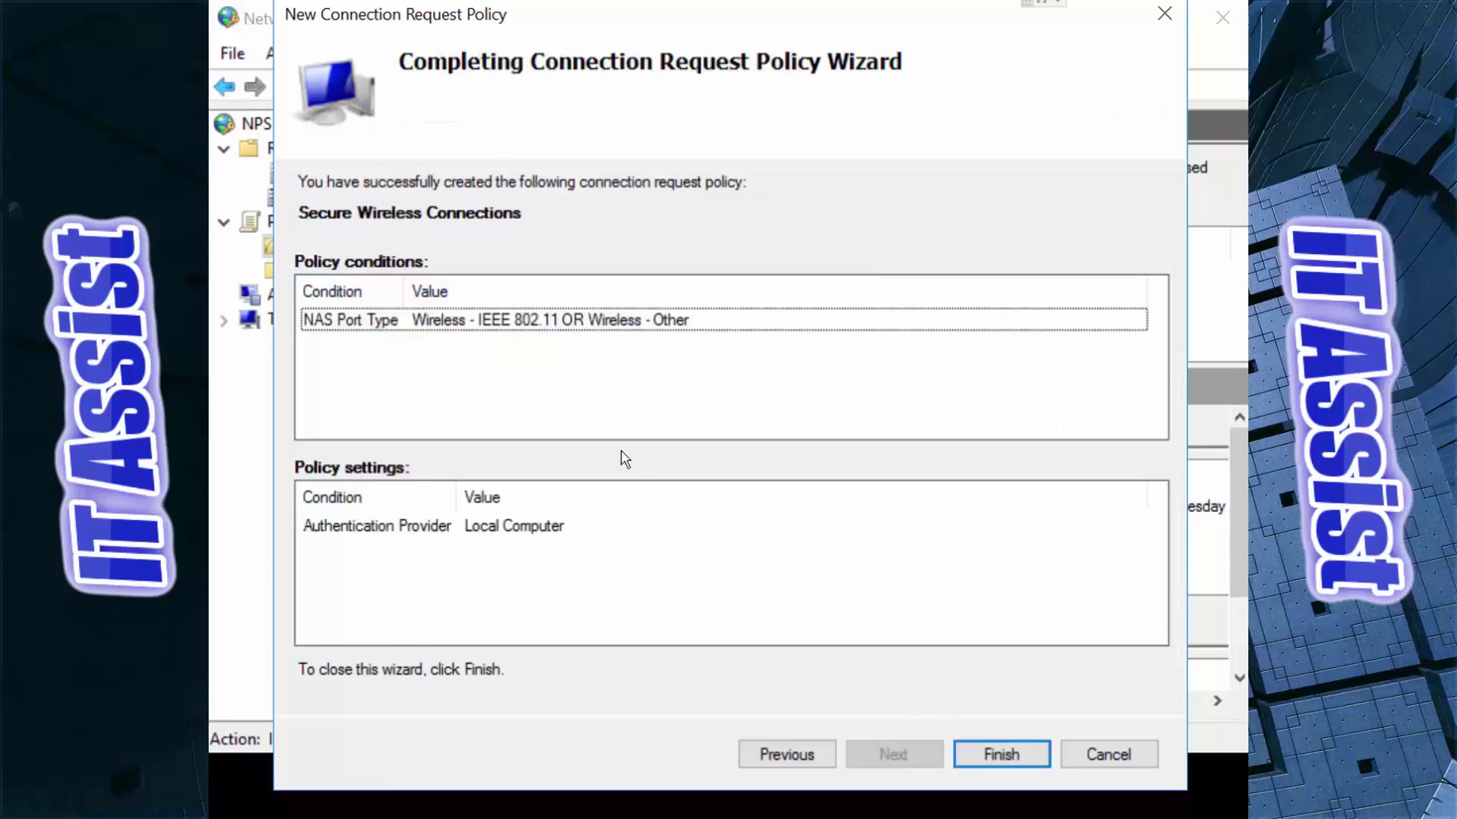
click(1009, 754)
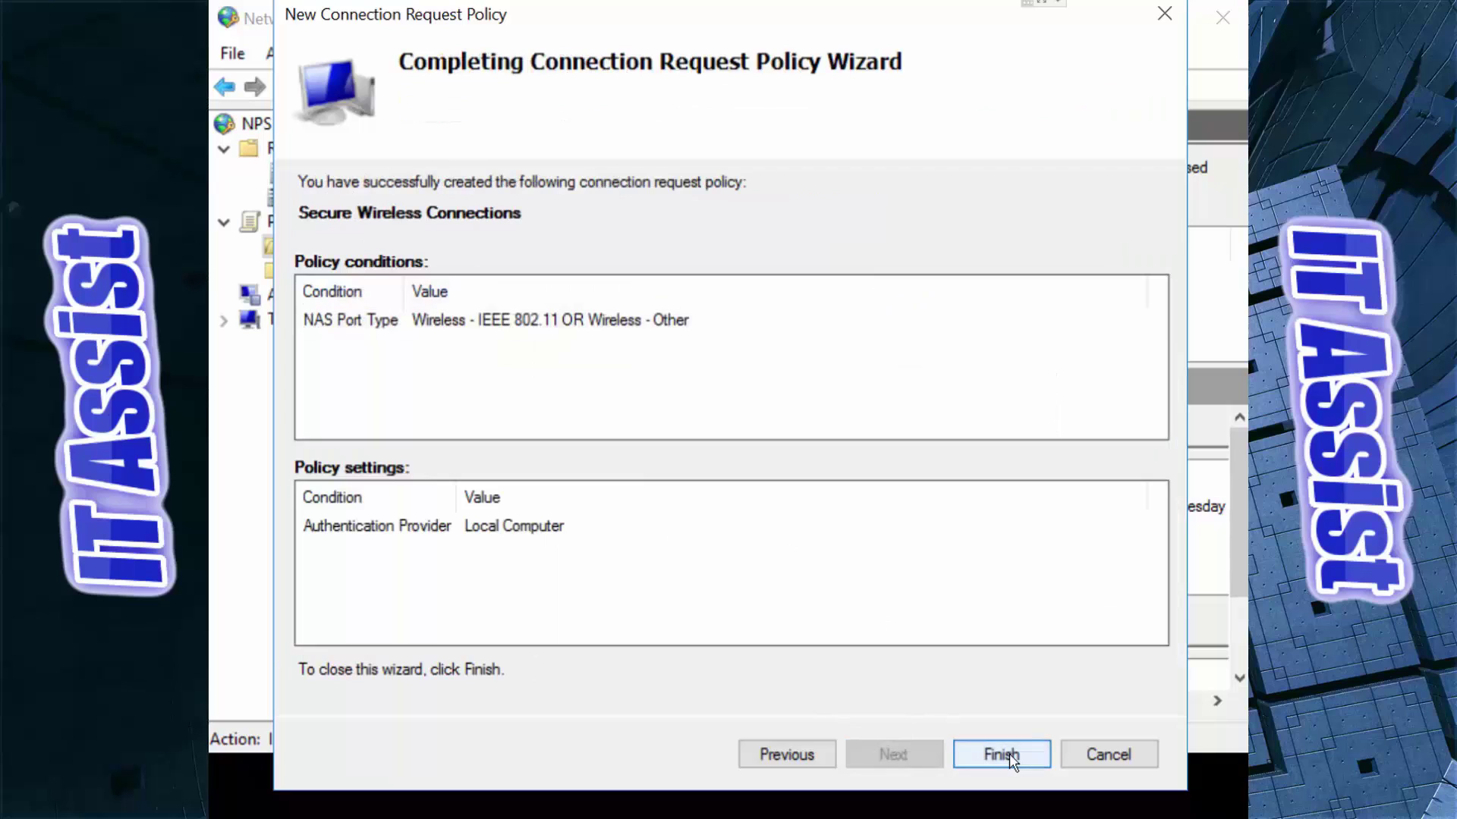
click(709, 302)
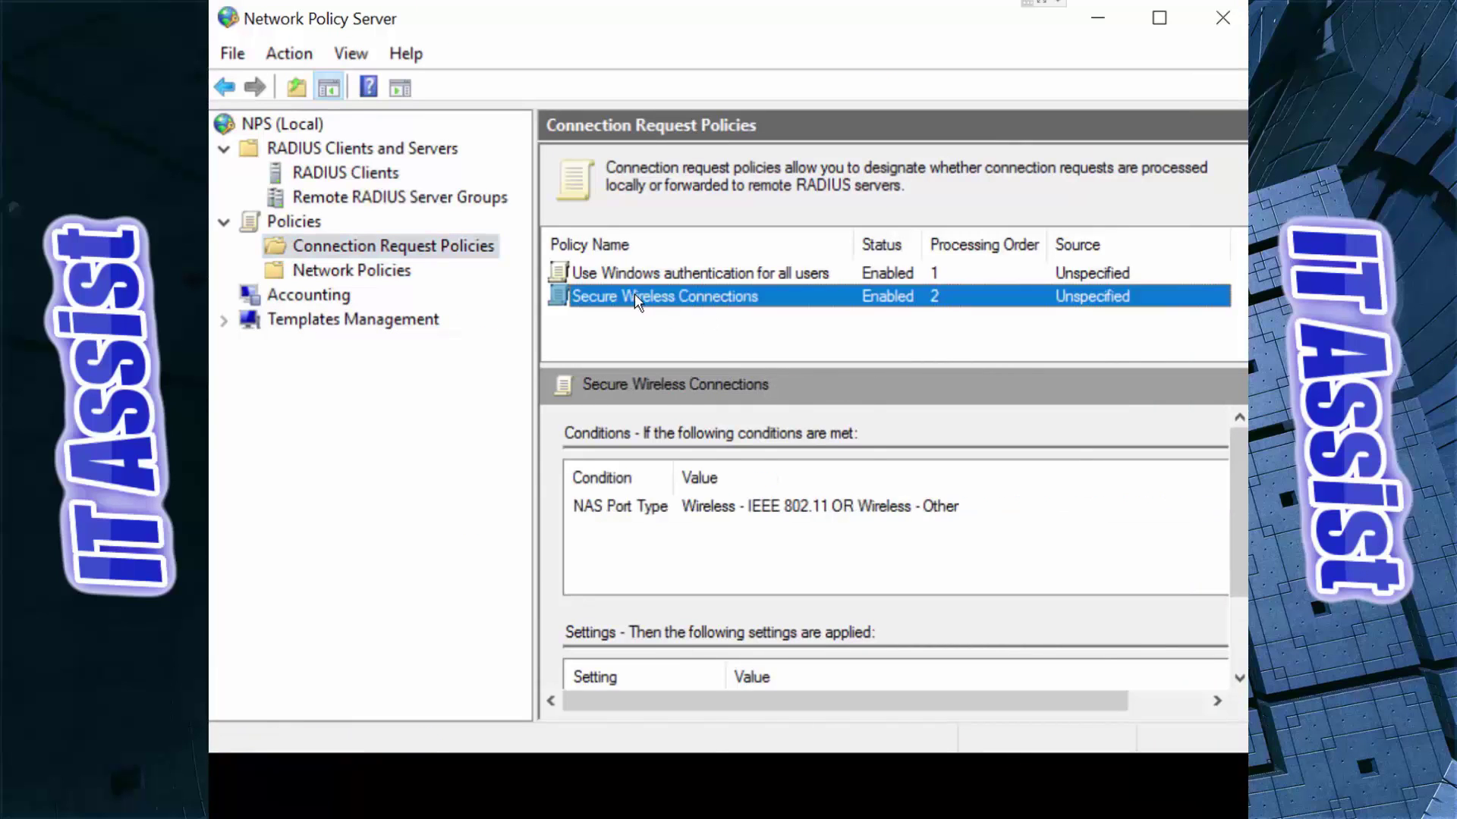
- Move Secure Wireless Connections up to processing order 1
right_click(635, 297)
click(694, 315)
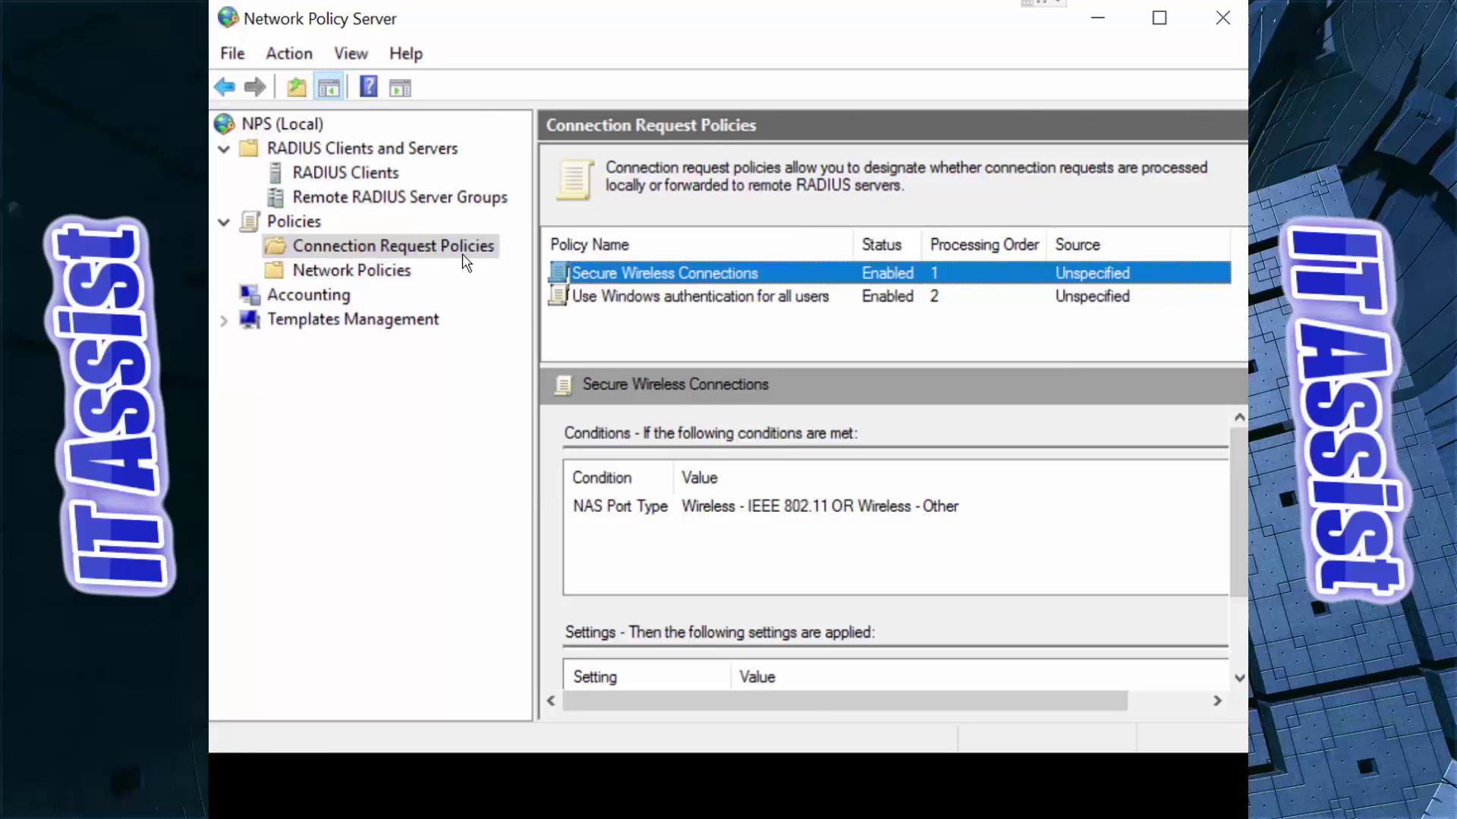
- Create a new network policy named Secure Wireless Connections and advance to its conditions
click(322, 274)
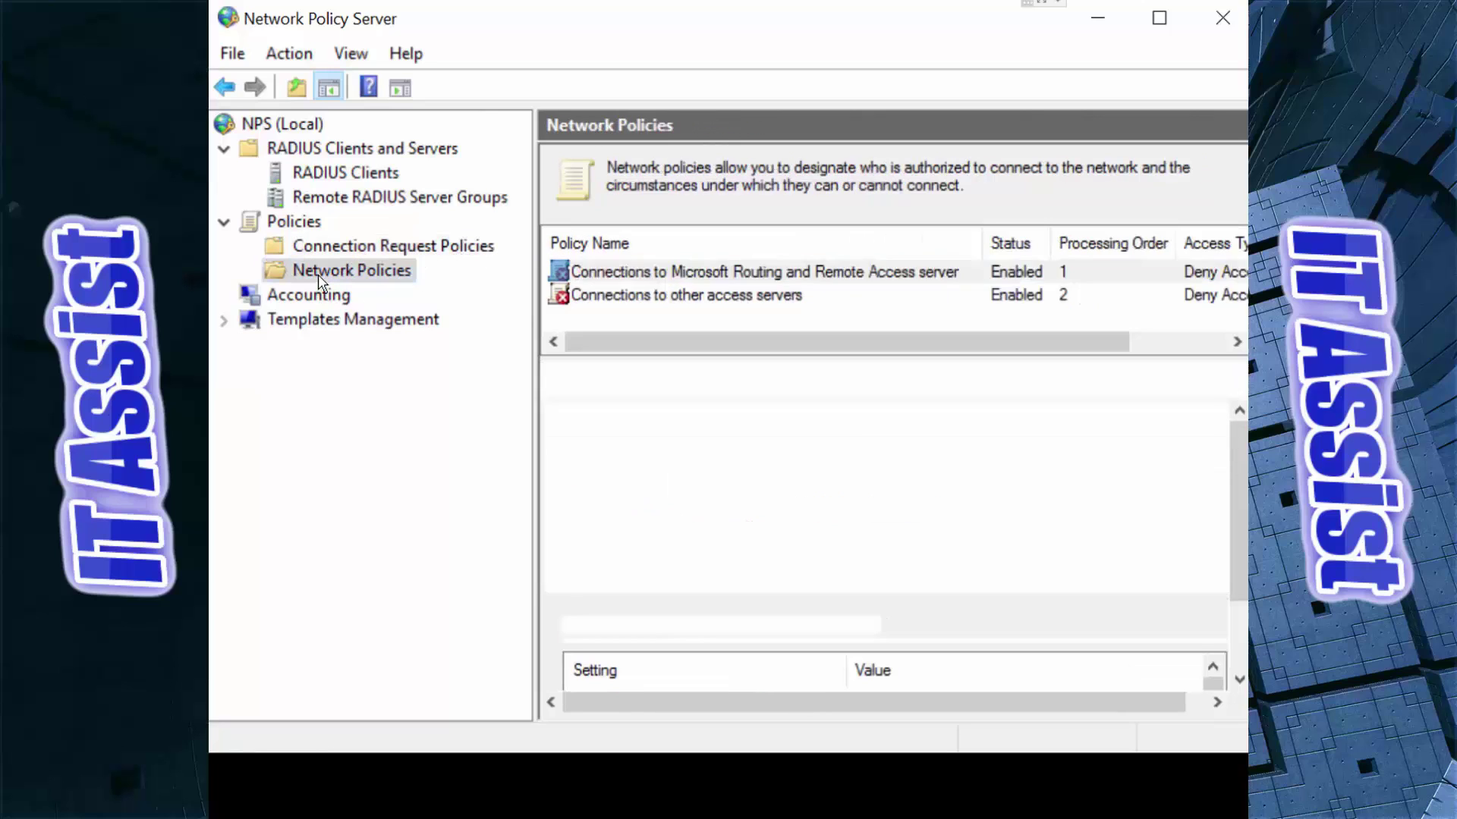
click(332, 271)
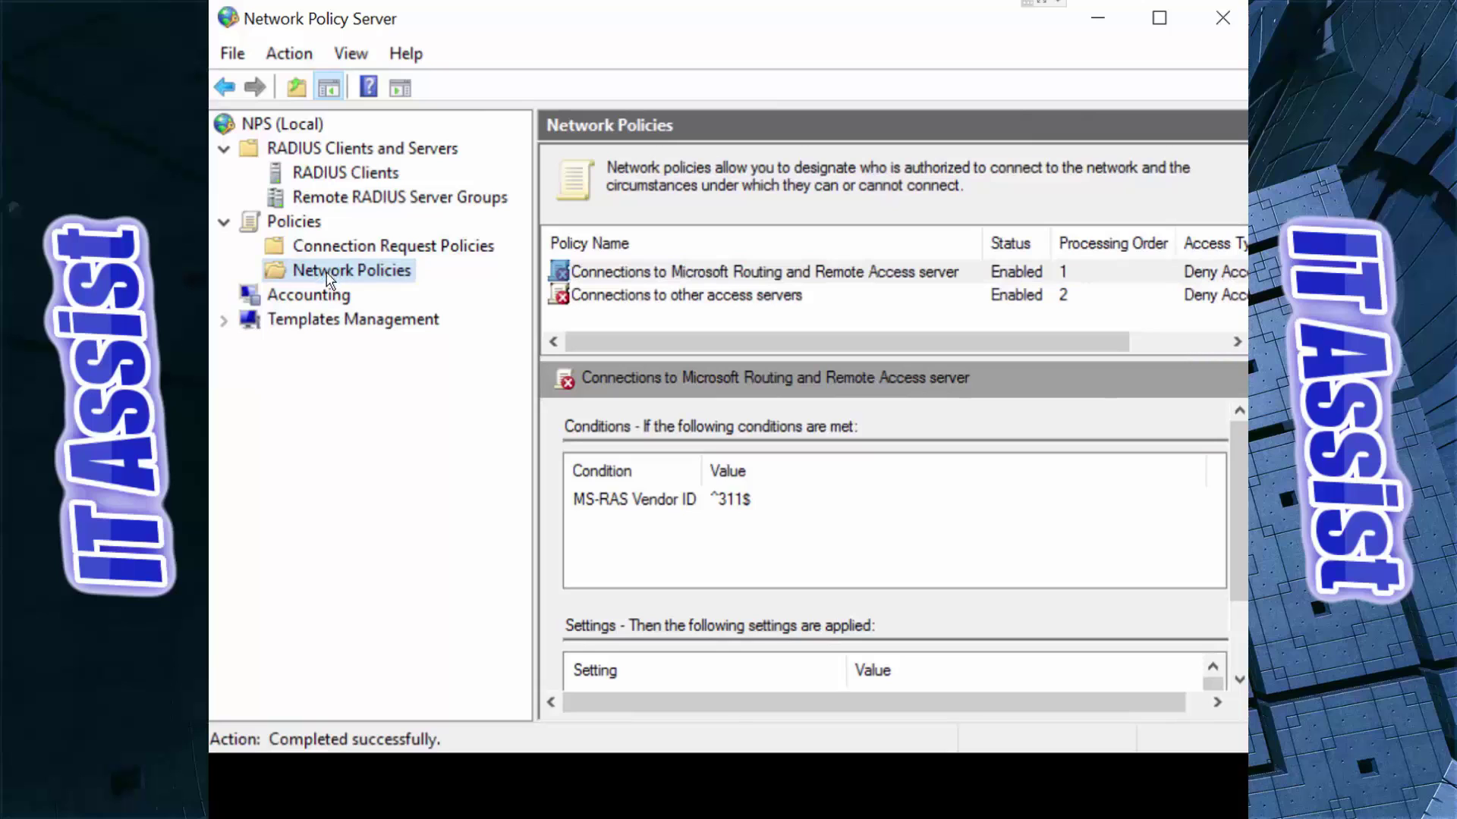
right_click(328, 279)
click(395, 288)
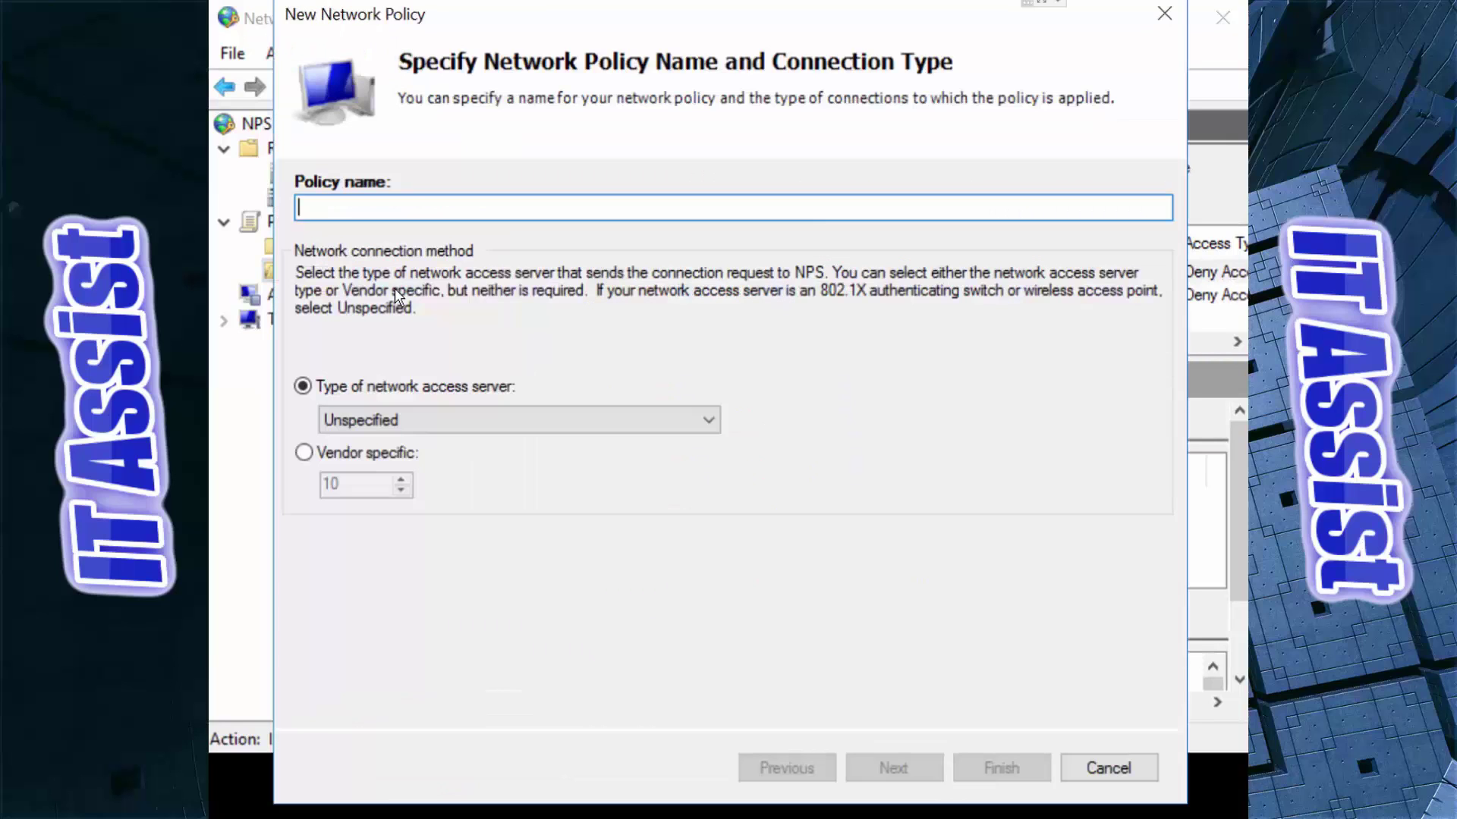
text(Secure Wireless Connections)
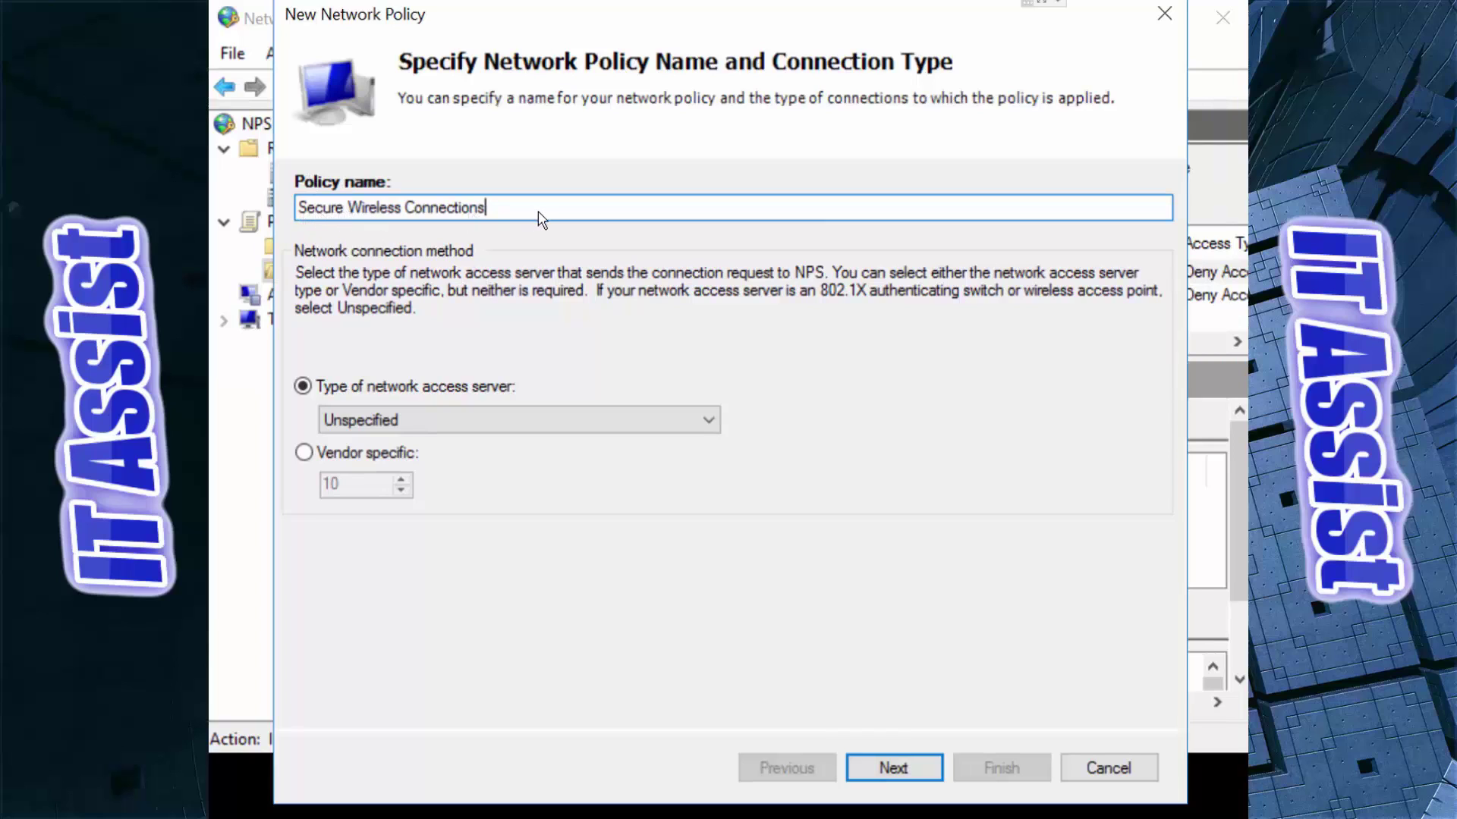
drag(538, 213, 297, 213)
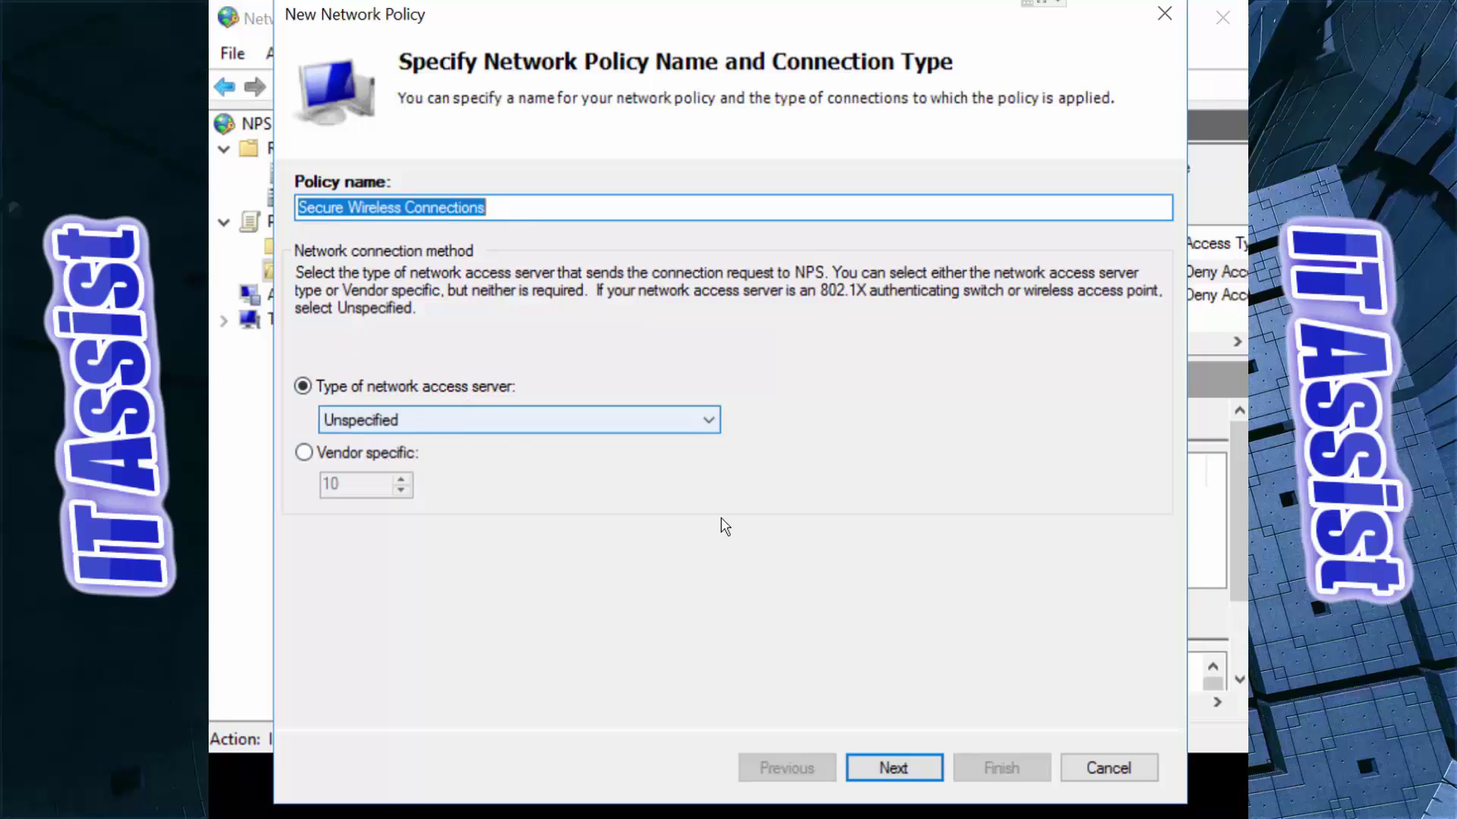
click(893, 768)
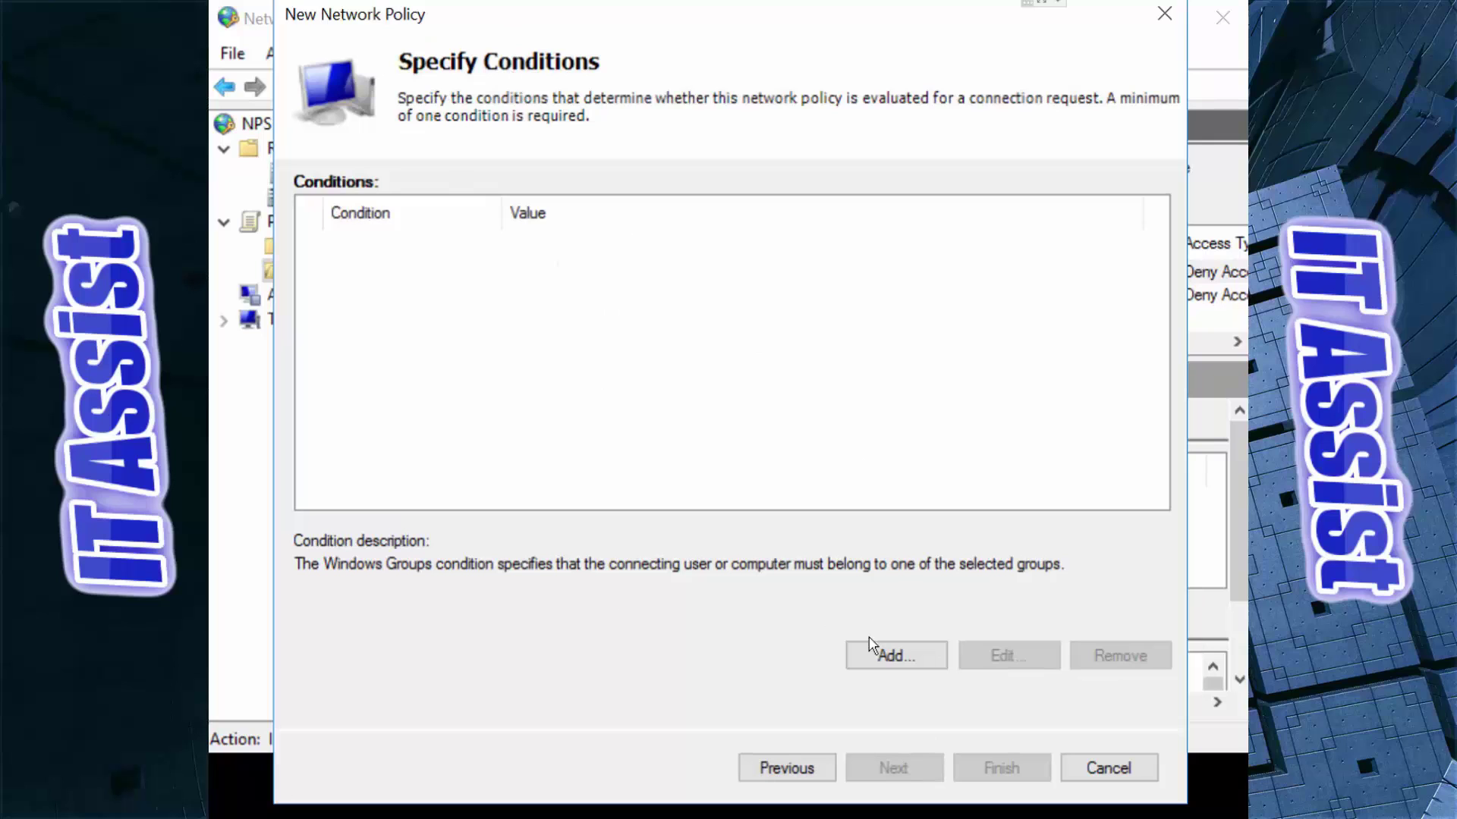
- Add a Windows Groups condition requiring the TEST\Wi-Fi group
click(894, 657)
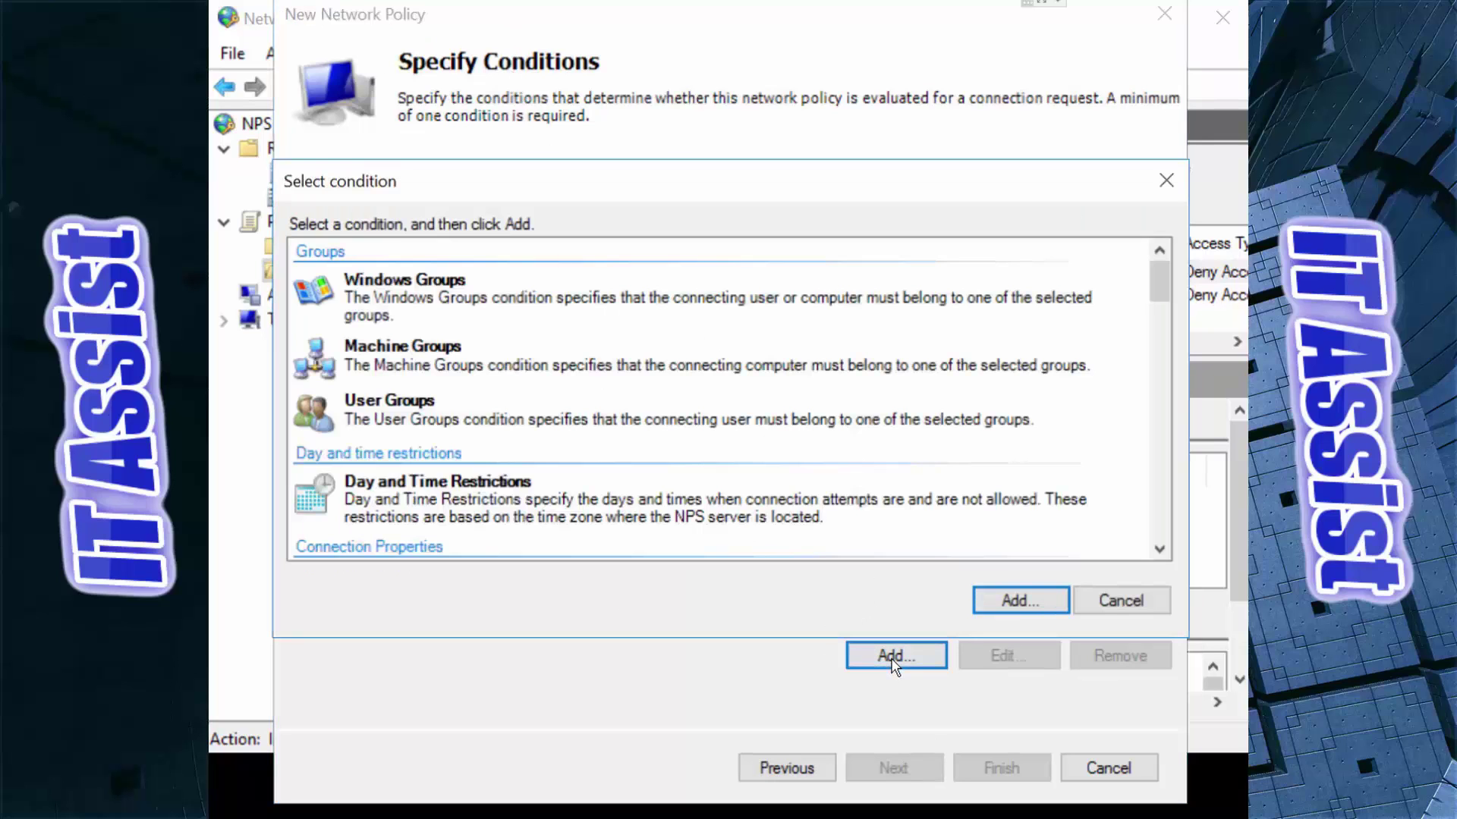
click(362, 289)
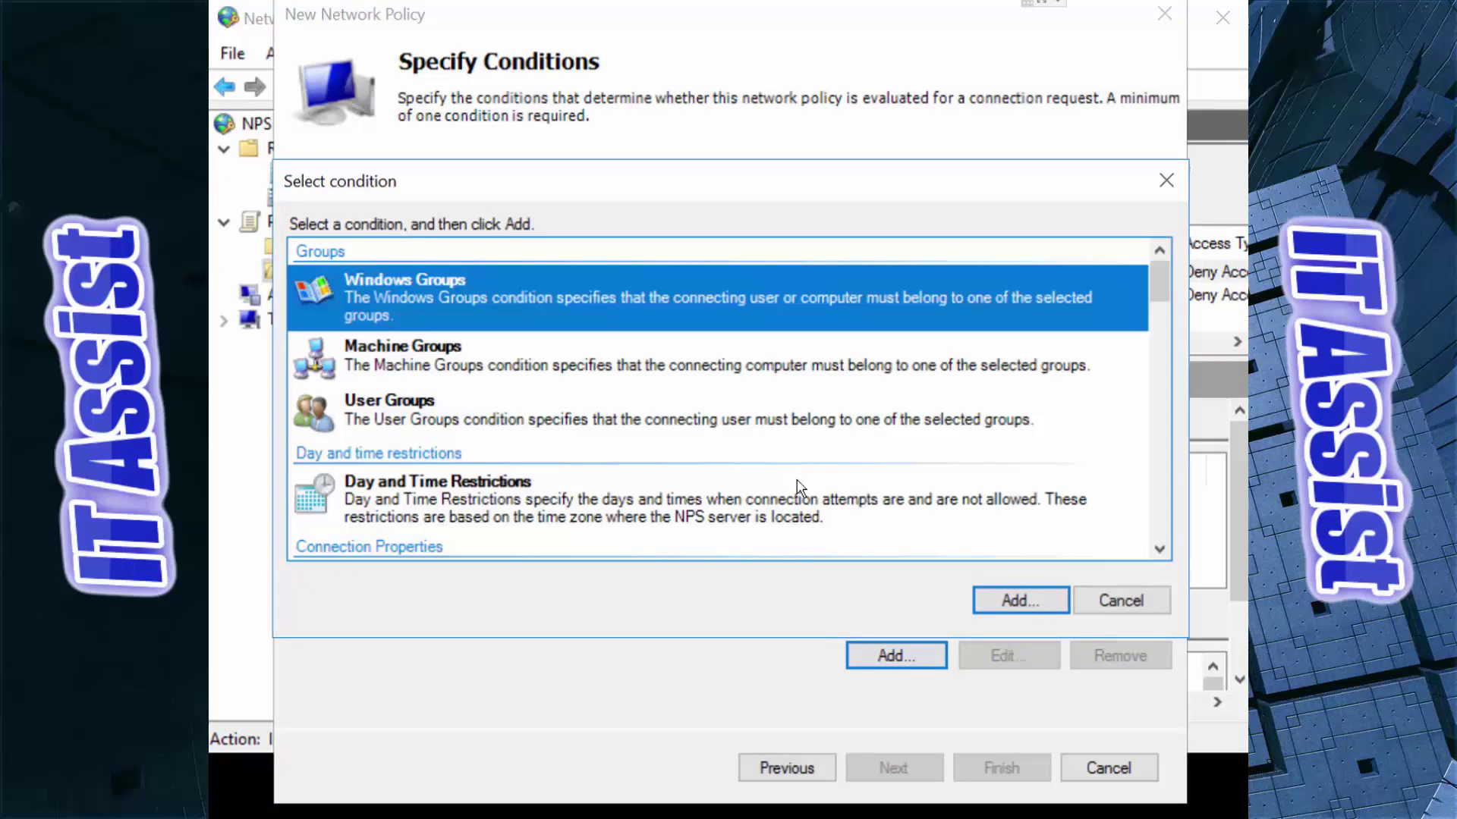
click(999, 602)
click(699, 524)
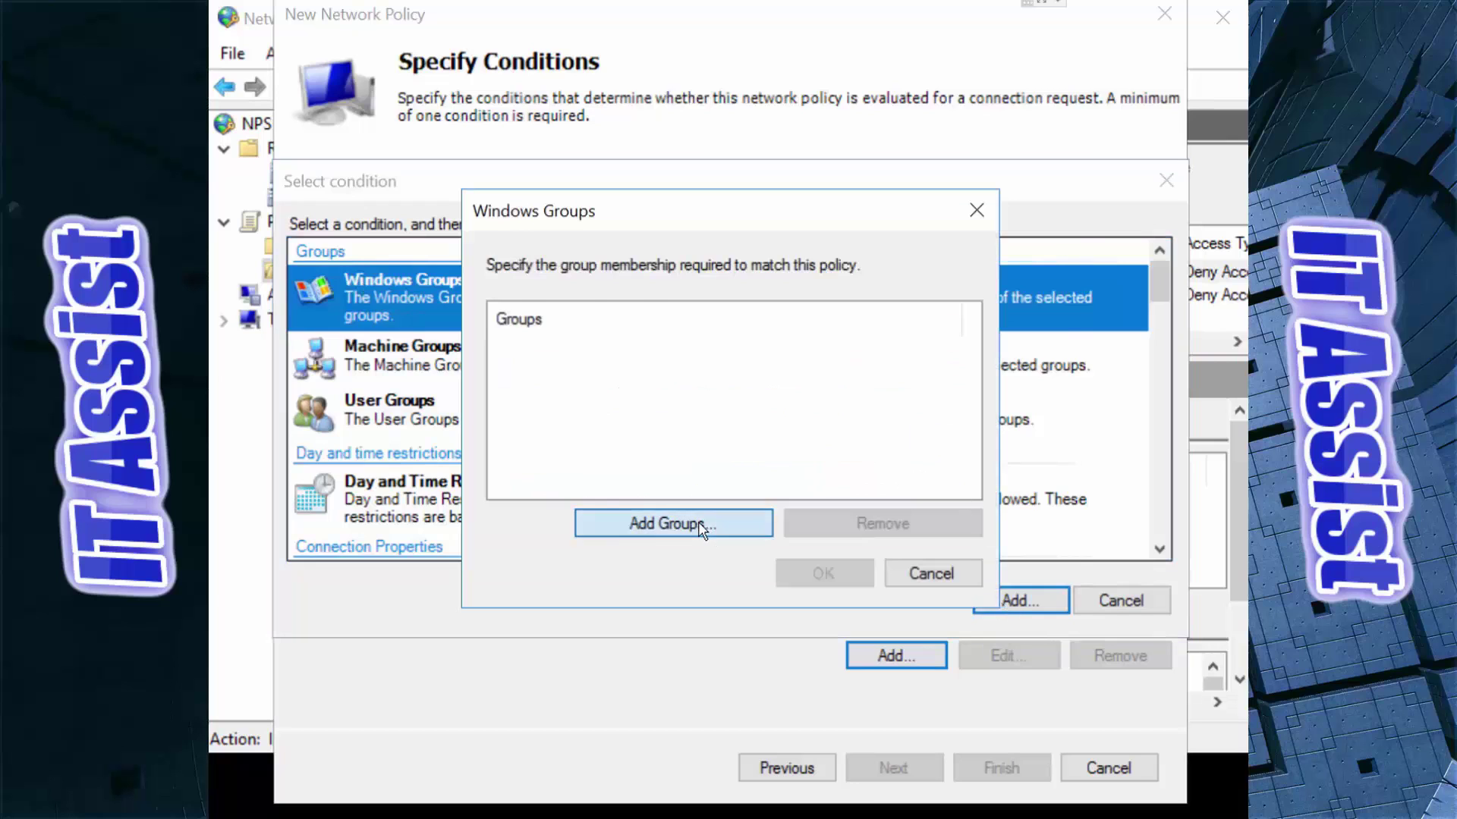
text(wi-fi)
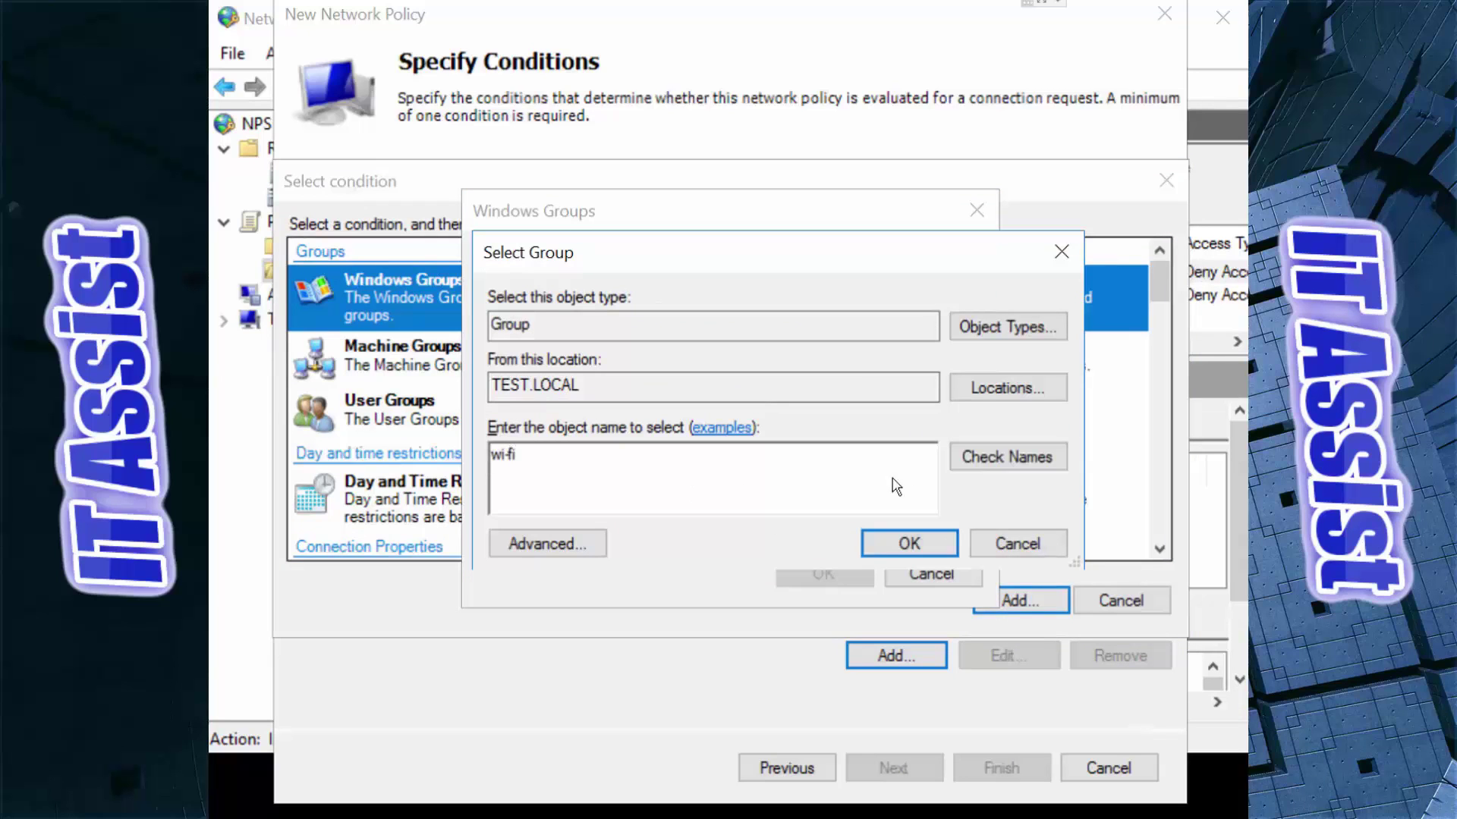
click(985, 458)
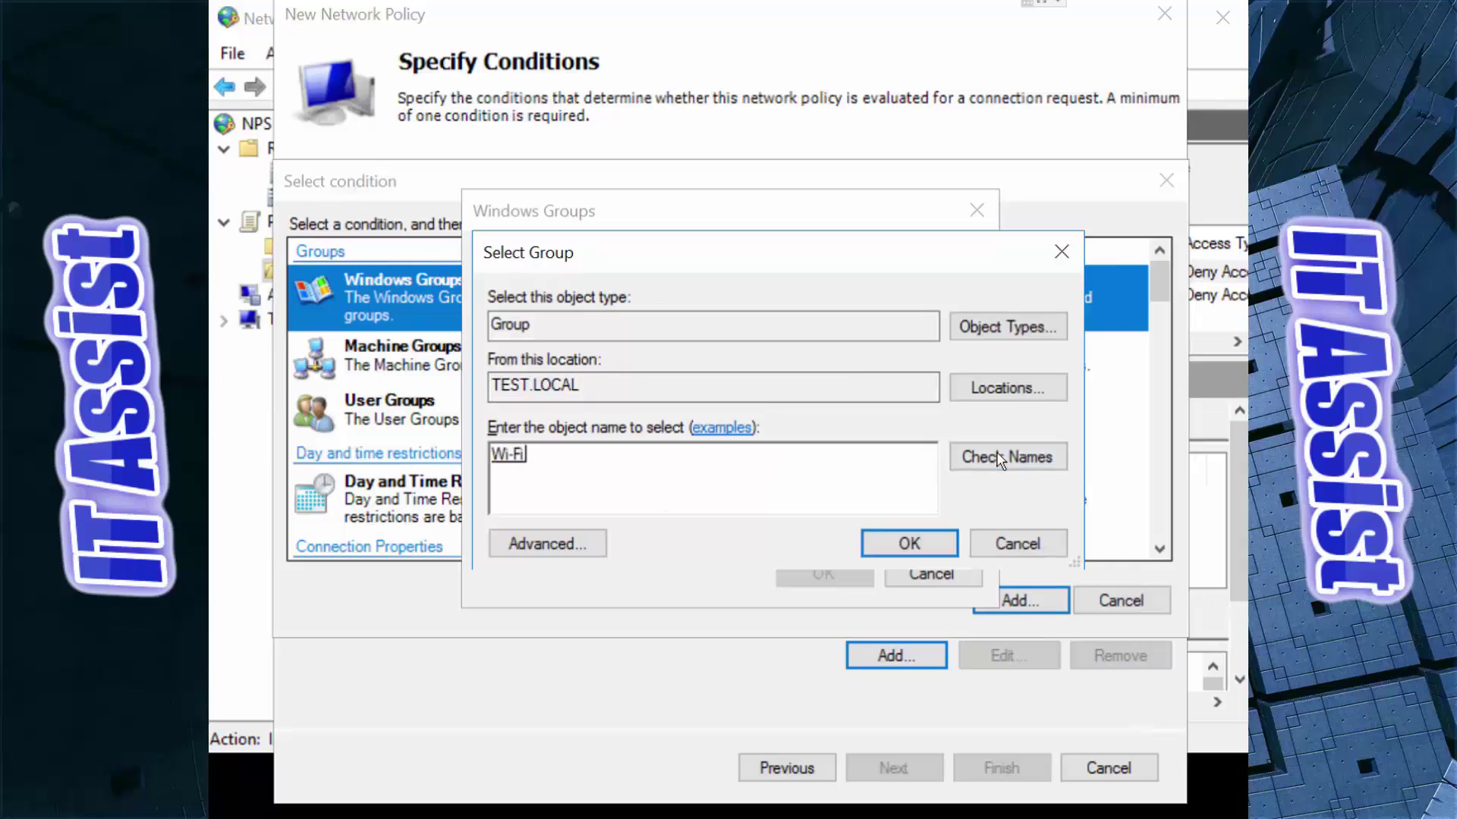
click(909, 542)
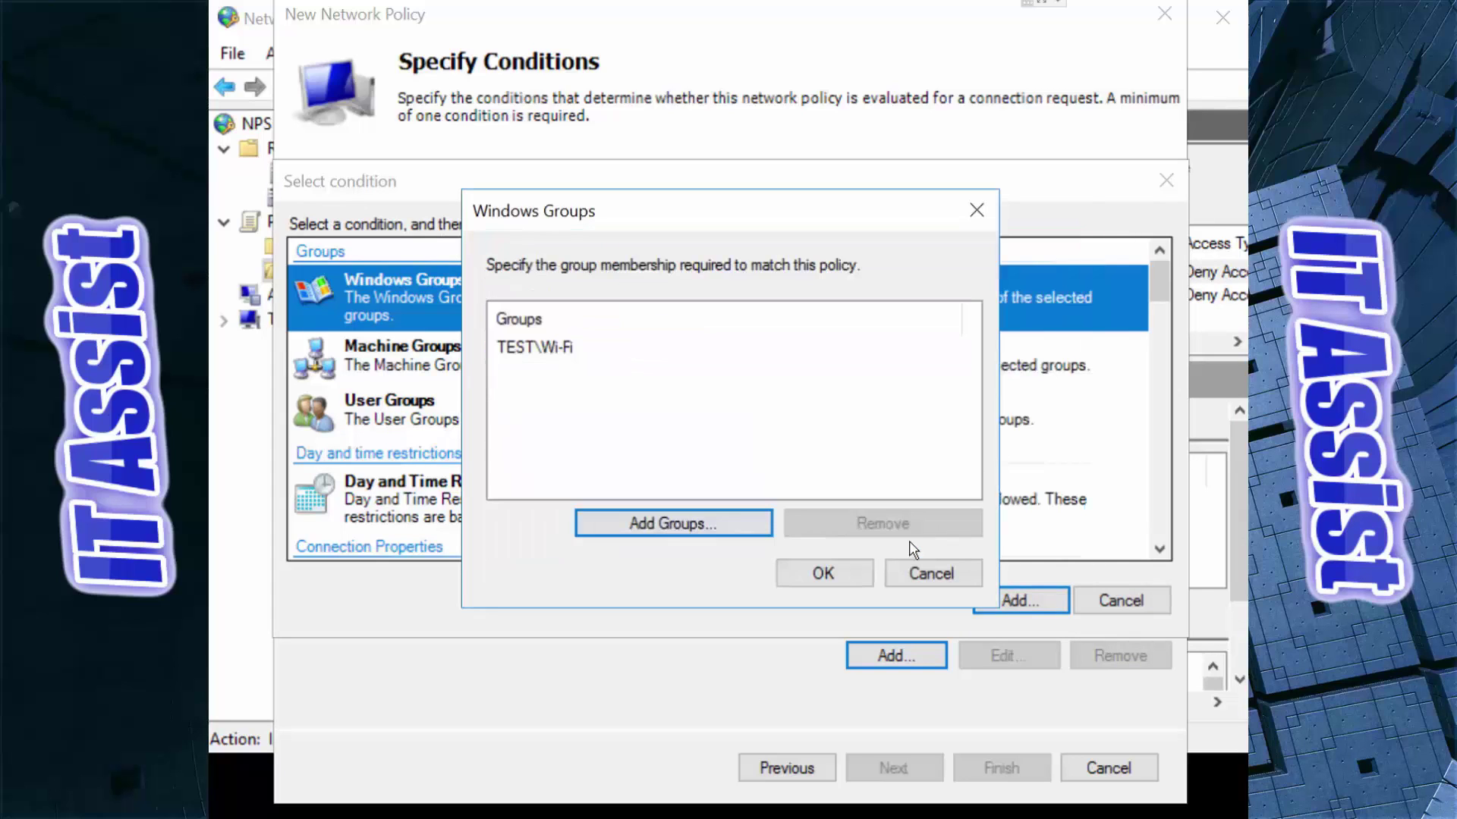
click(826, 573)
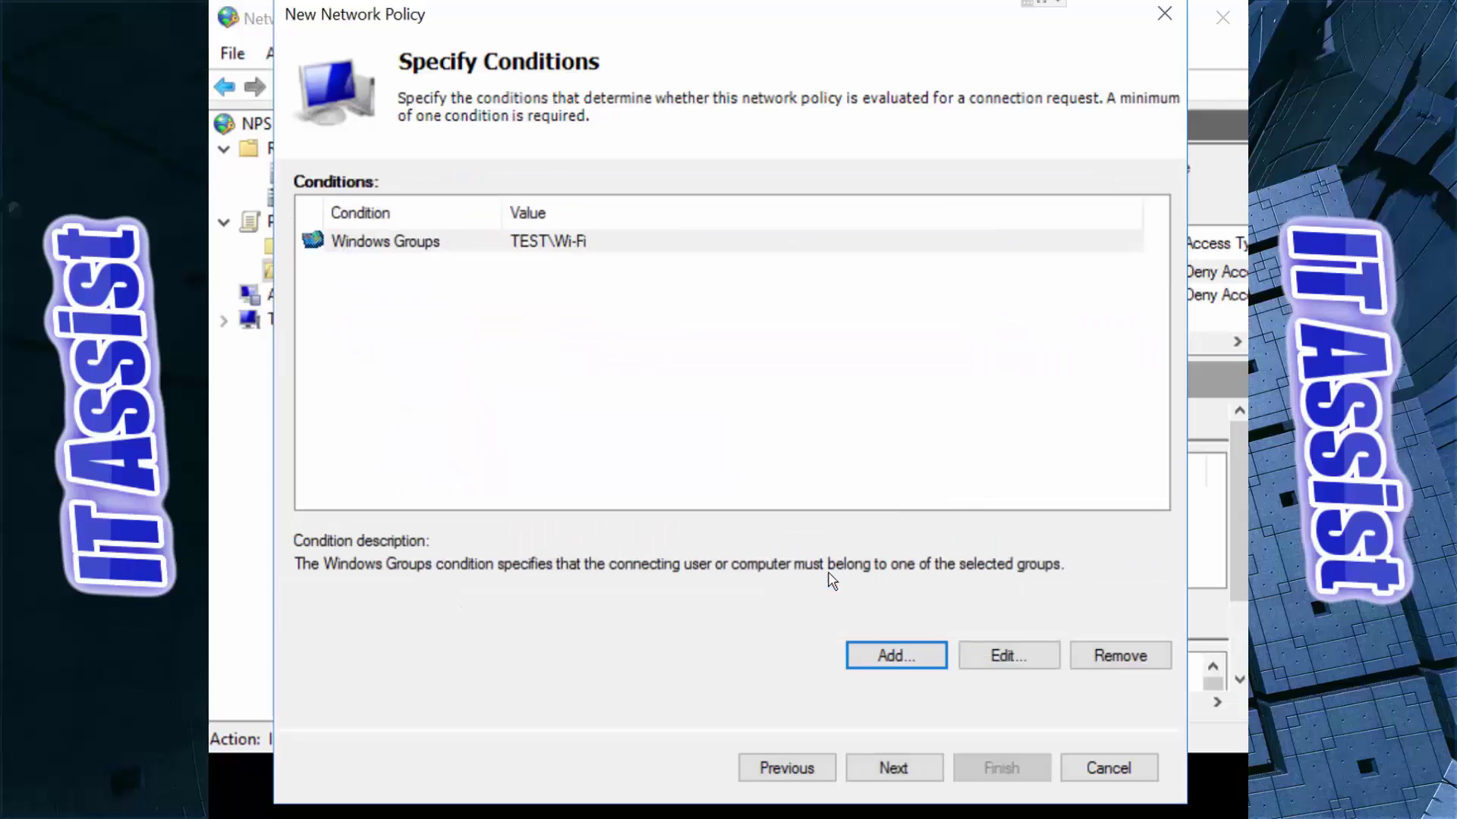
- Add a NAS Port Type condition for Wireless - IEEE 802.11 and Wireless - Other
click(896, 657)
scroll(548, 414, down, 5)
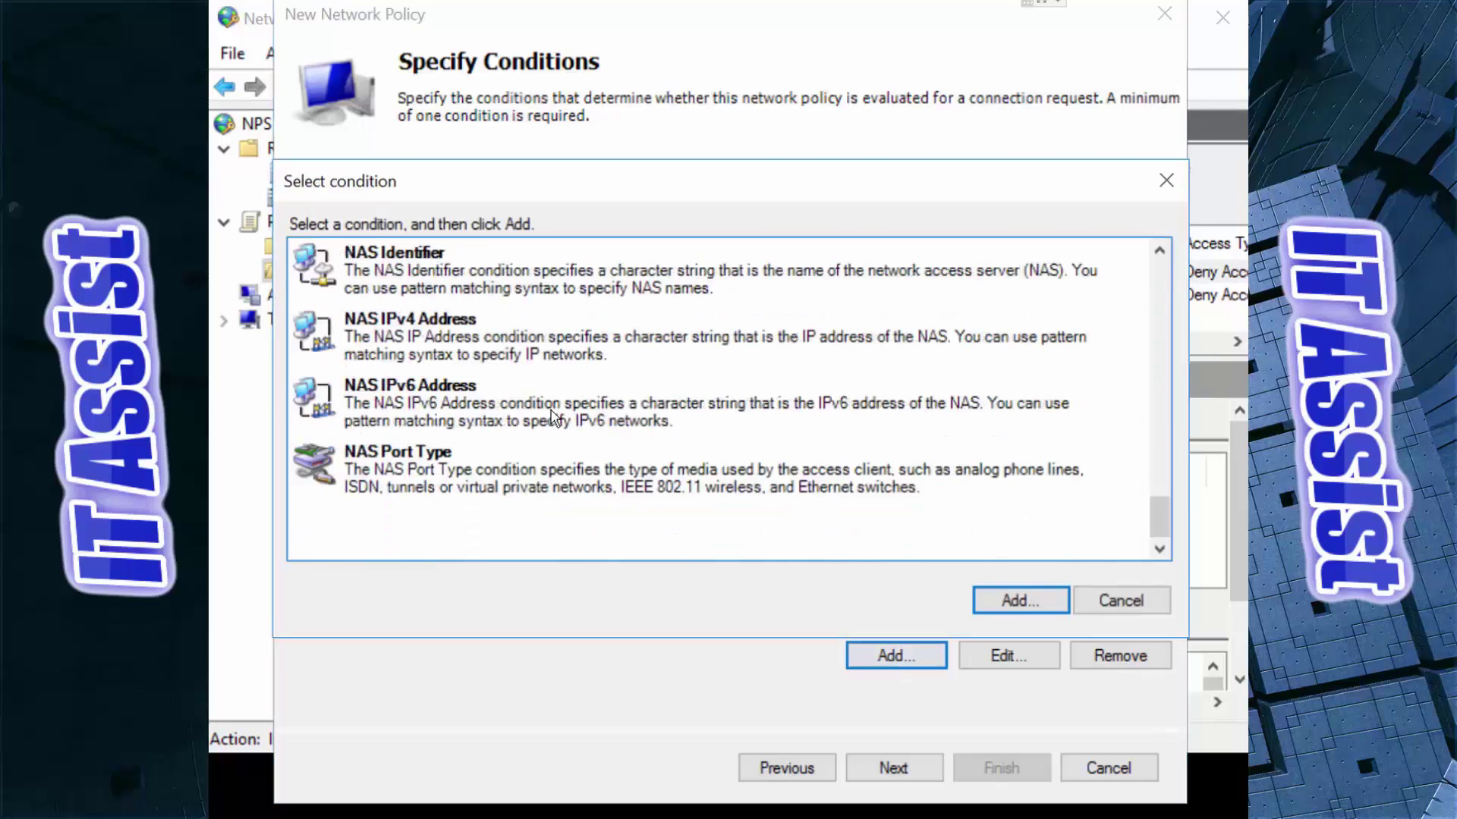
click(427, 476)
click(1014, 600)
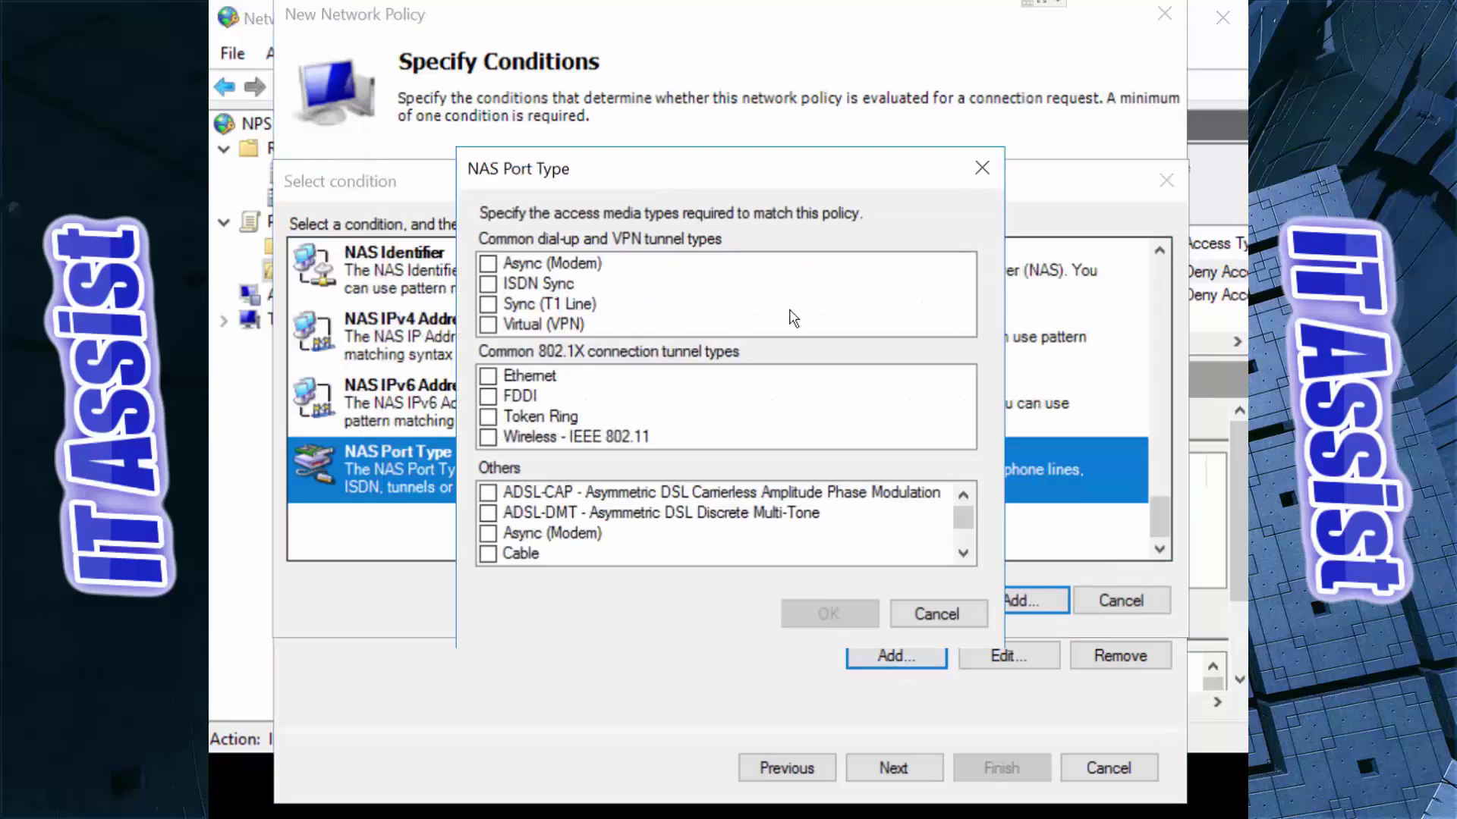
scroll(489, 508, down, 5)
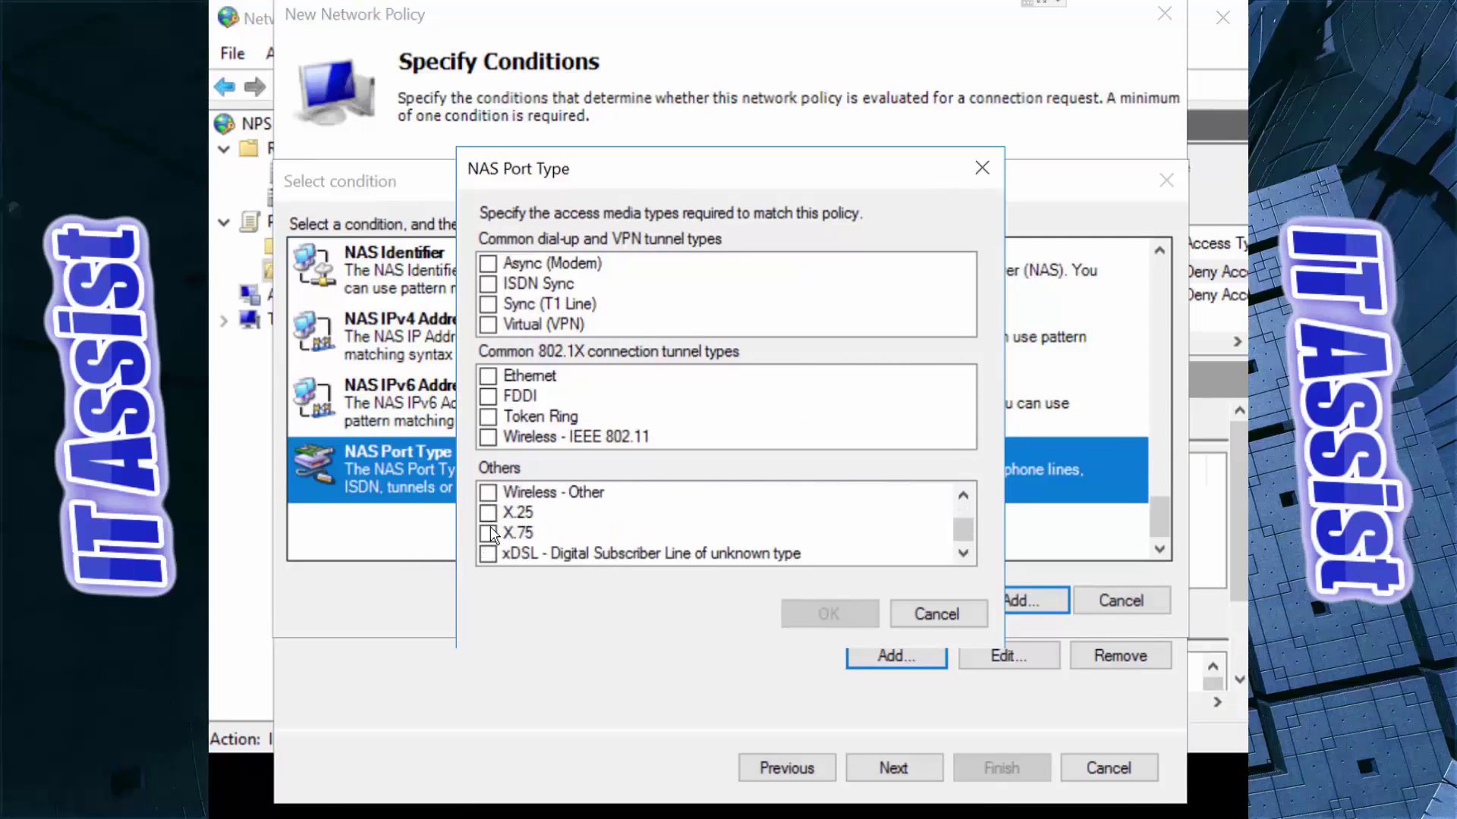
click(489, 493)
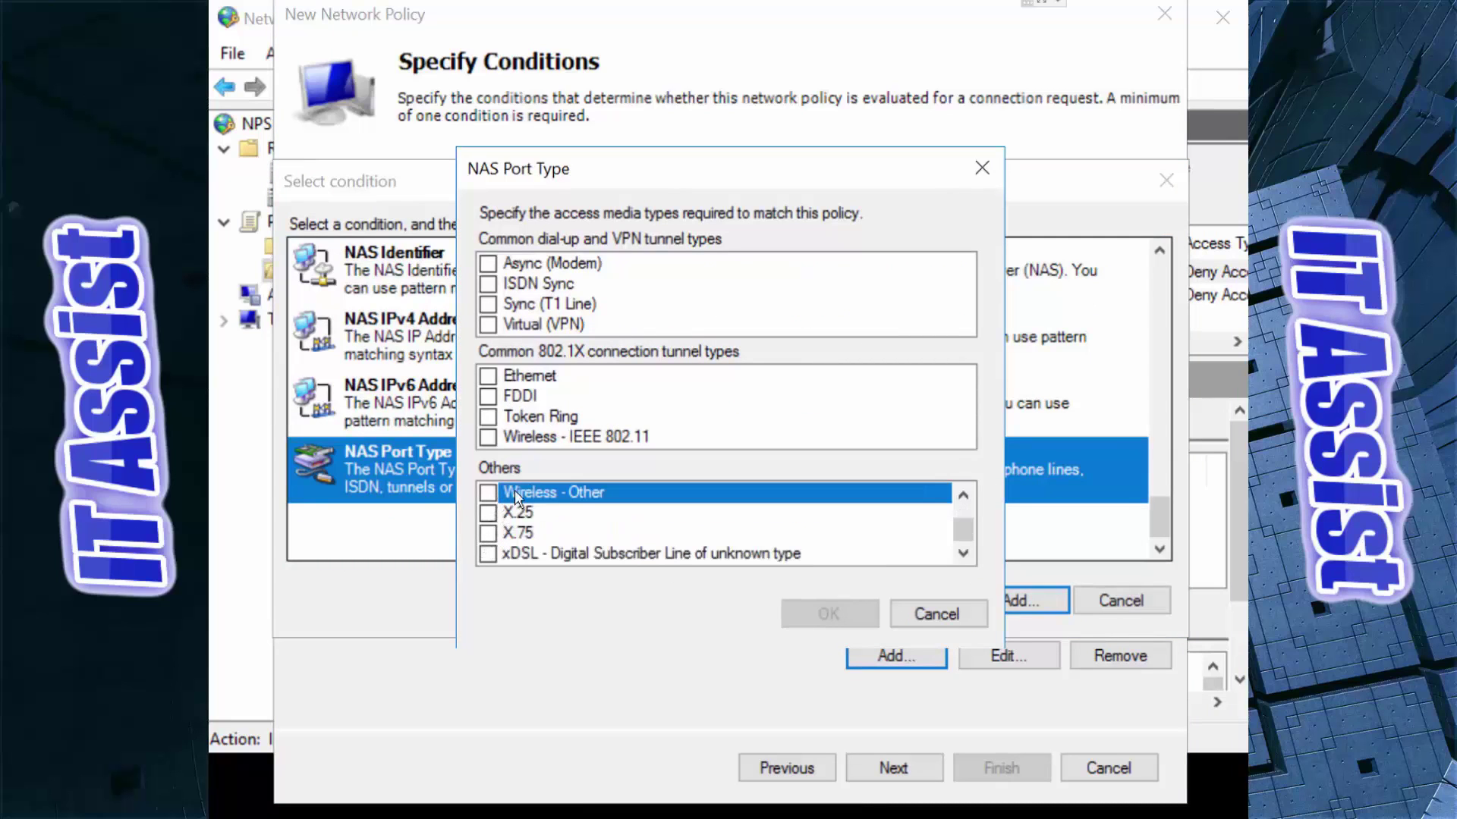
click(488, 438)
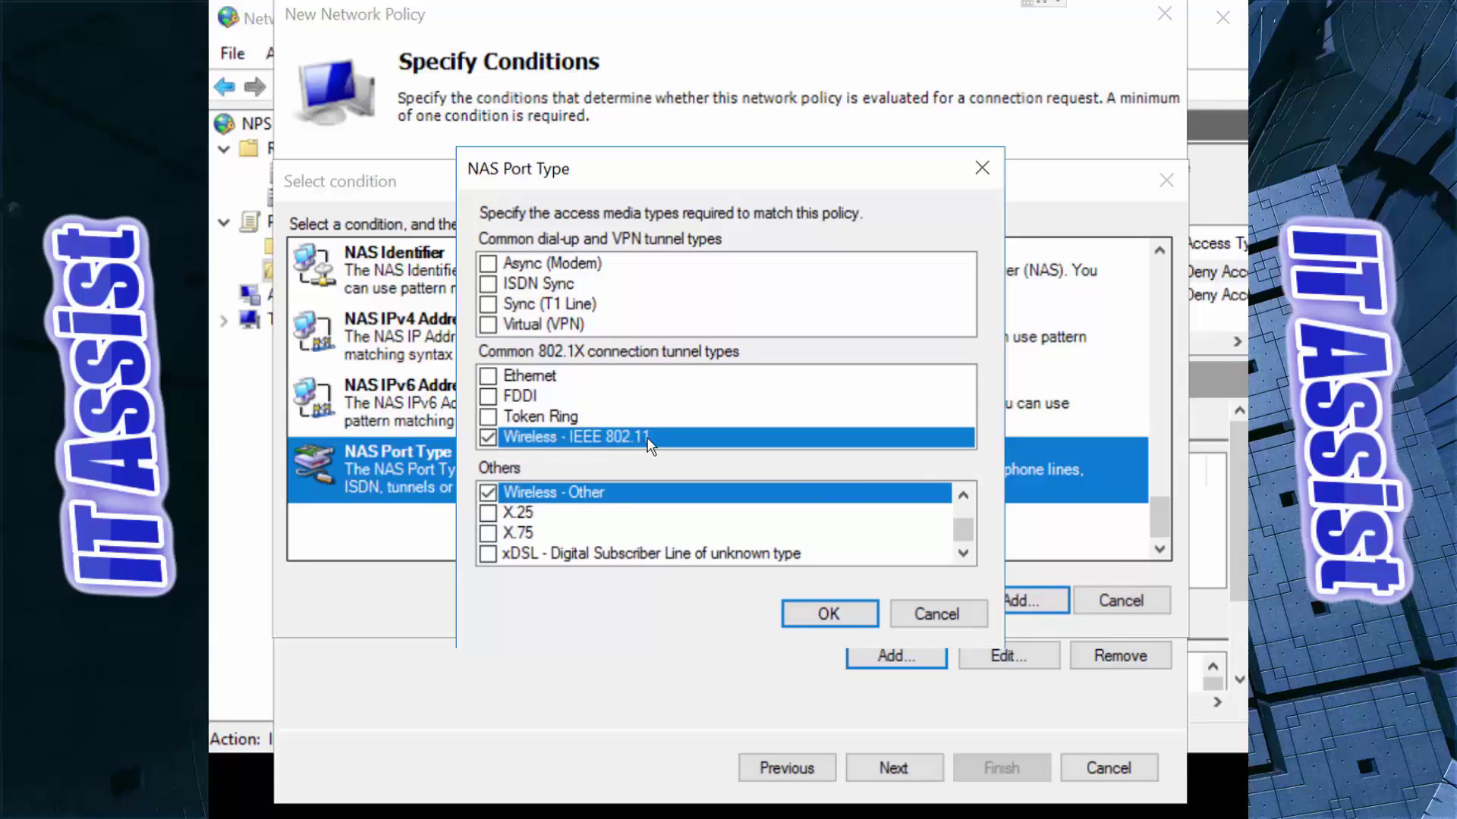
click(813, 619)
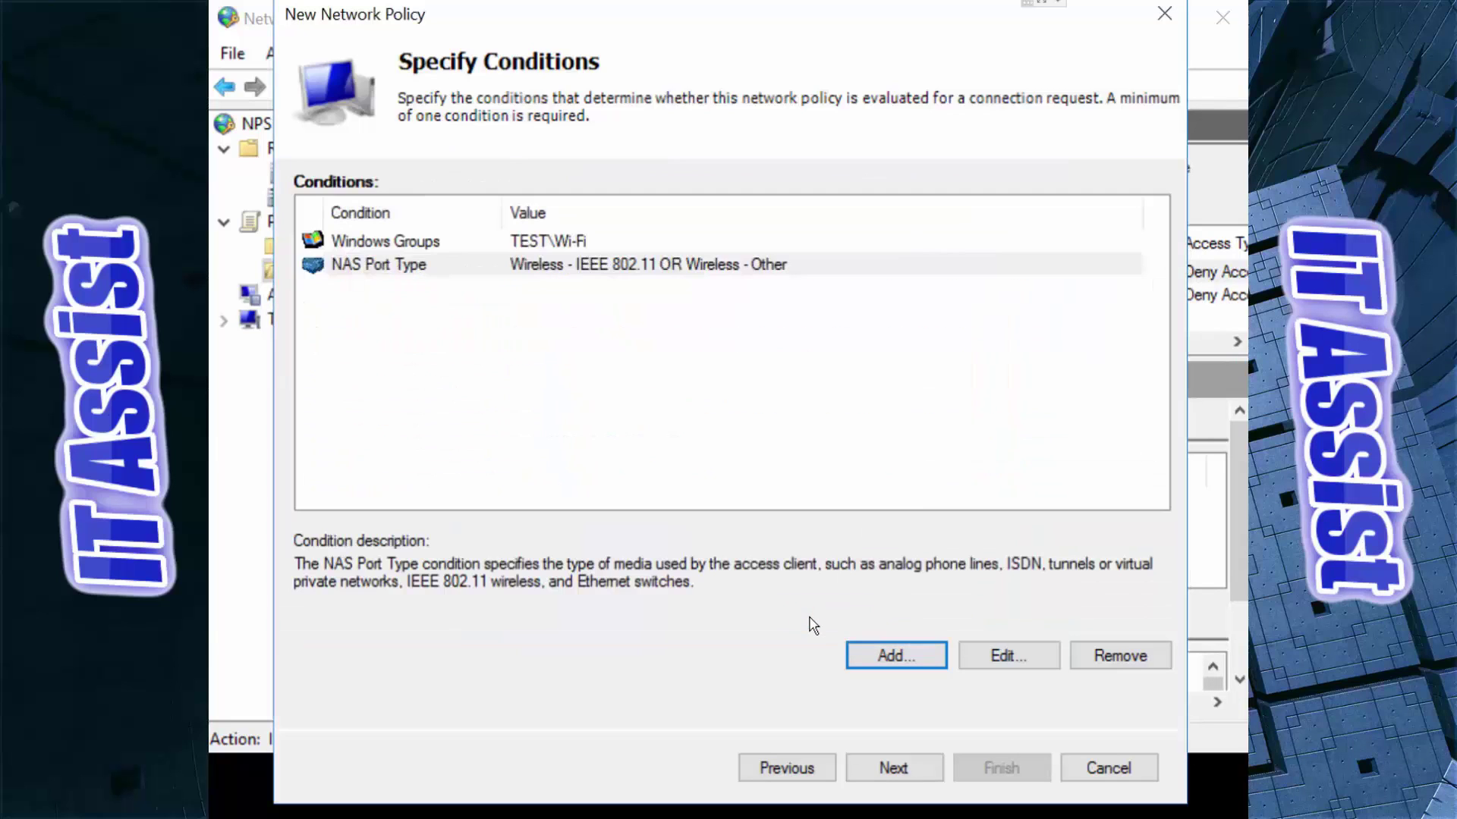
click(893, 767)
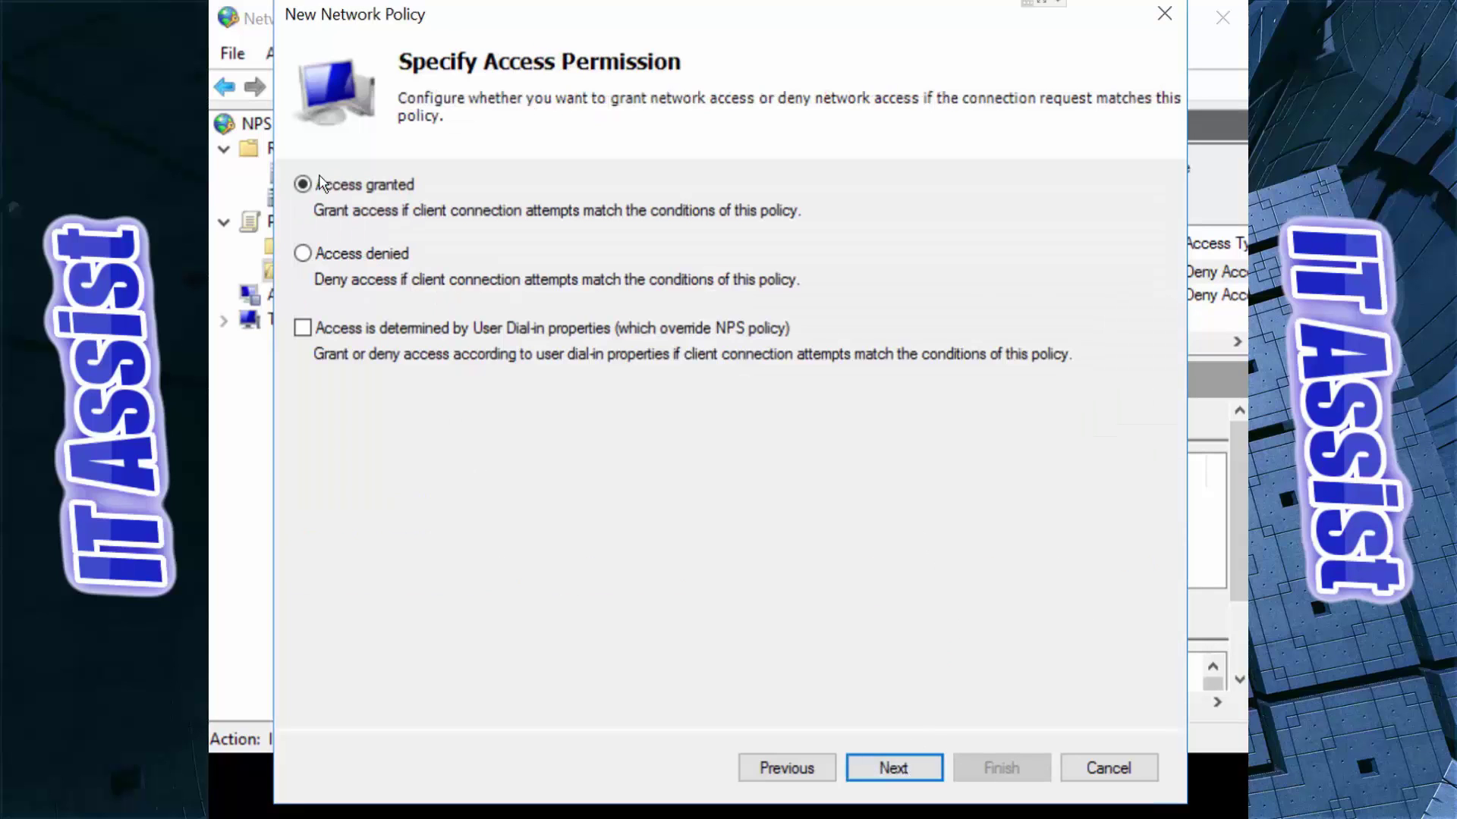
- Keep Access granted and add Microsoft: Protected EAP (PEAP) as the EAP type
click(894, 768)
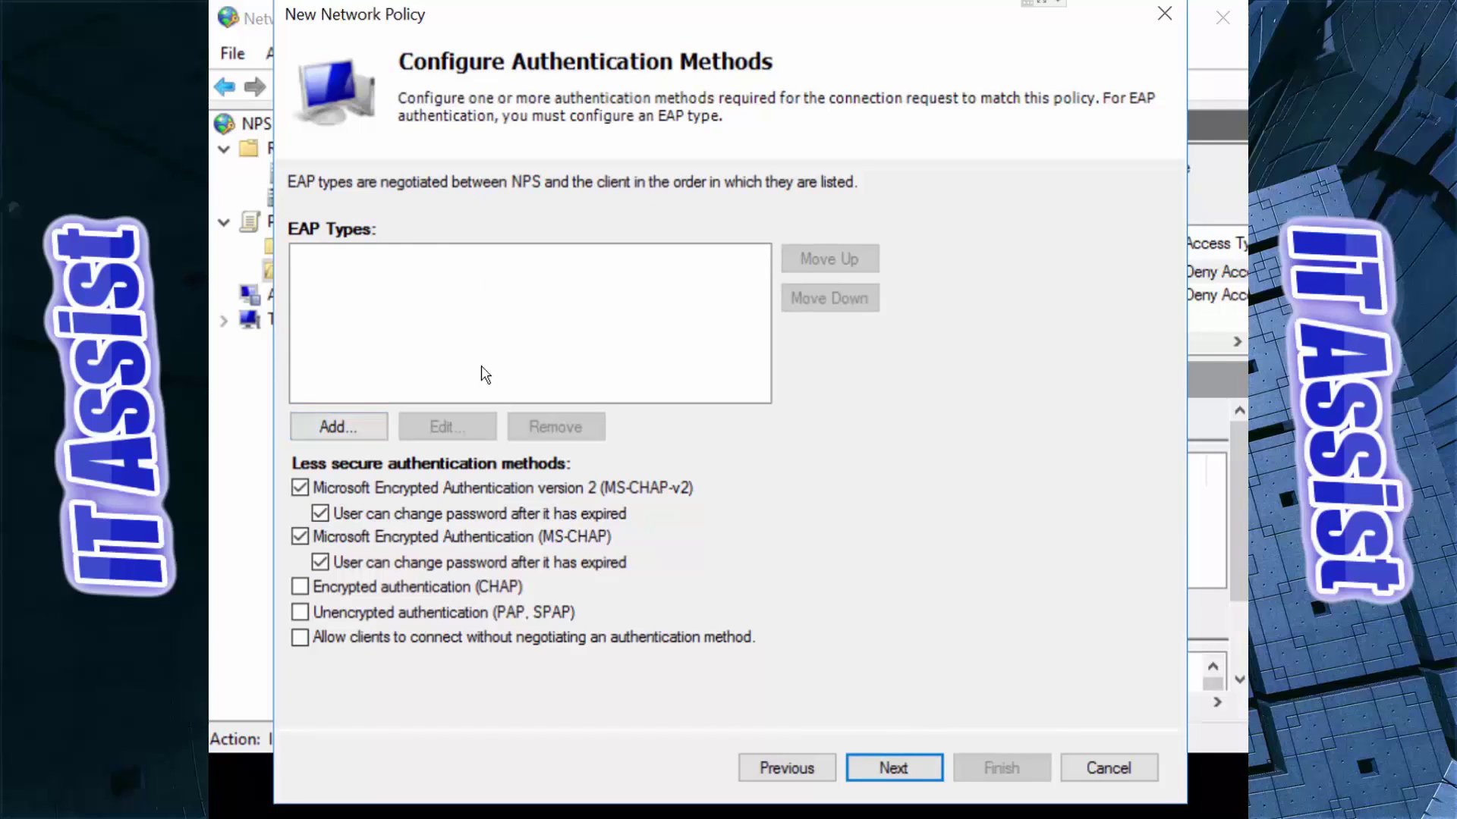
click(336, 428)
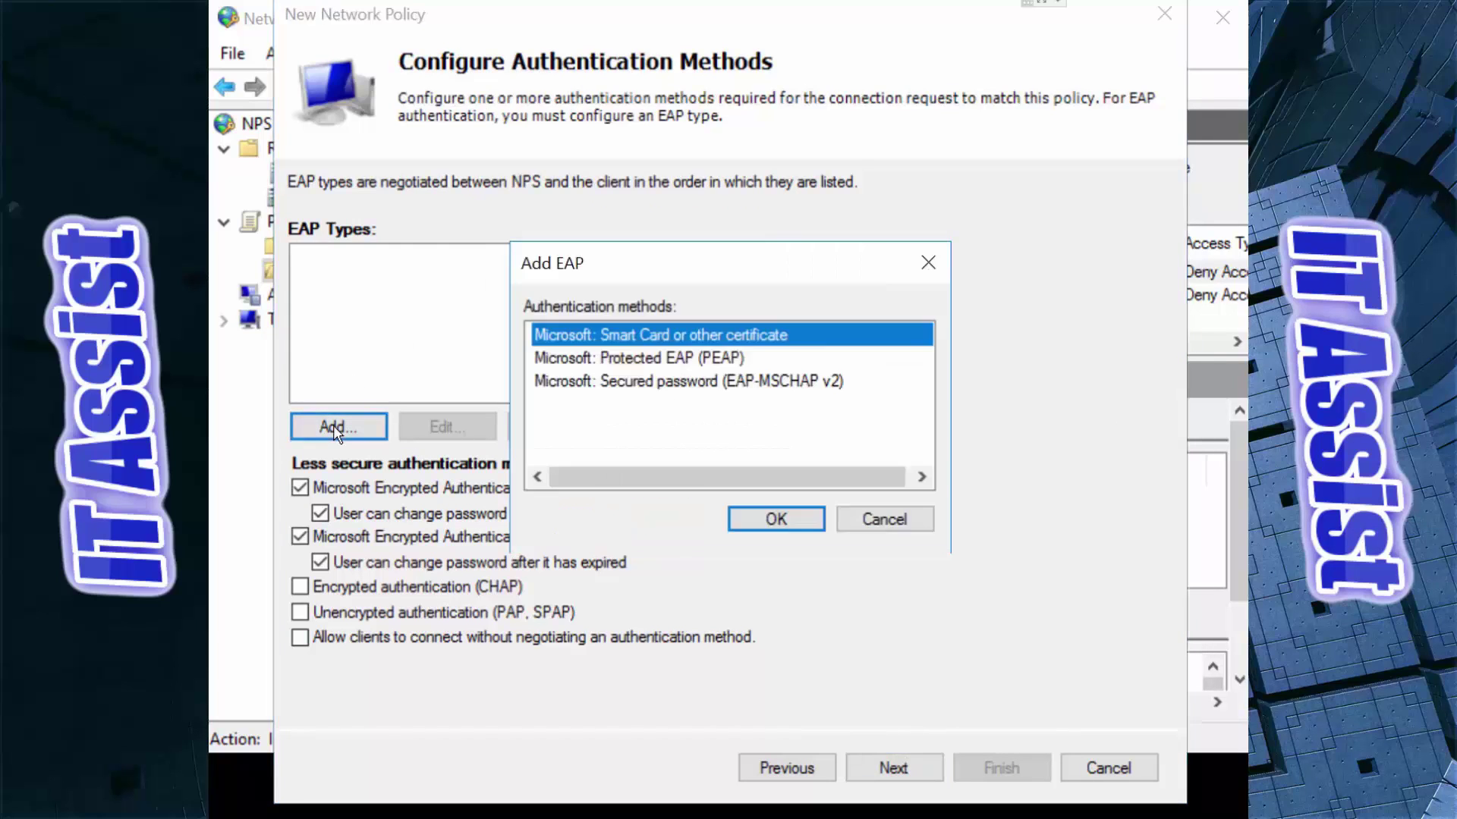
click(683, 360)
double_click(685, 363)
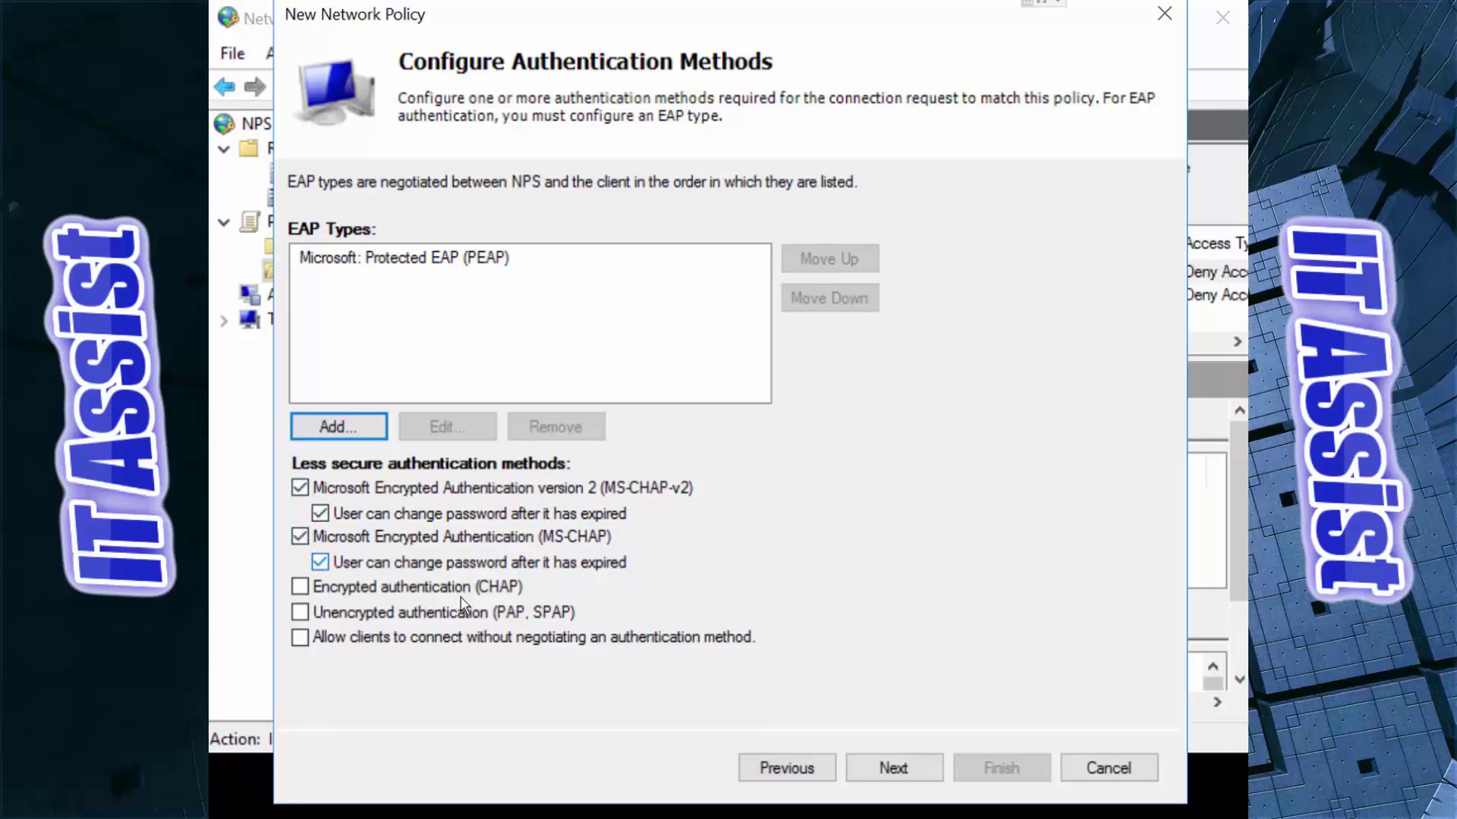
click(895, 770)
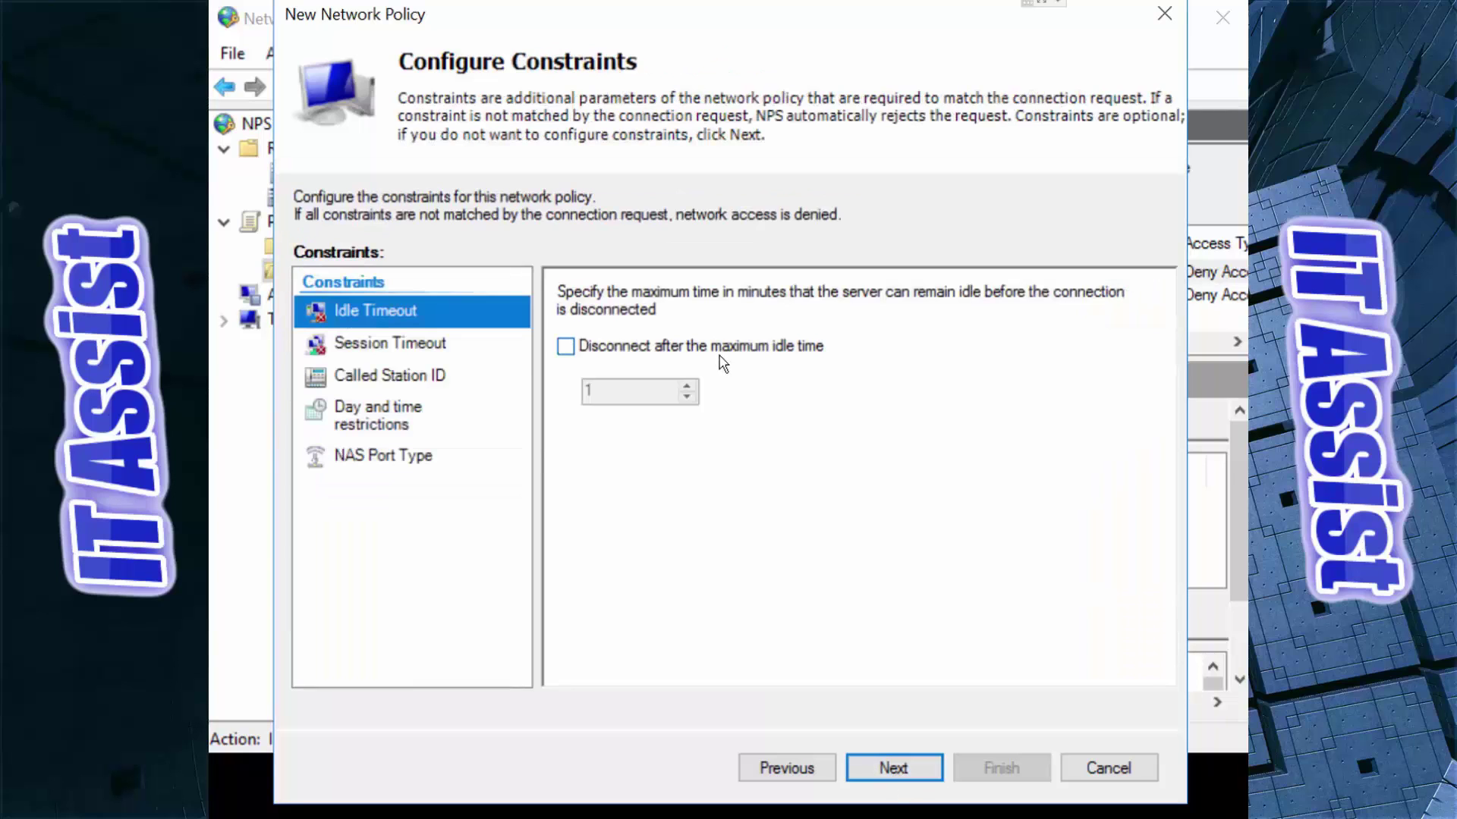
- Review the session timeout, day and time, and NAS Port Type constraints without changes
click(368, 342)
click(384, 410)
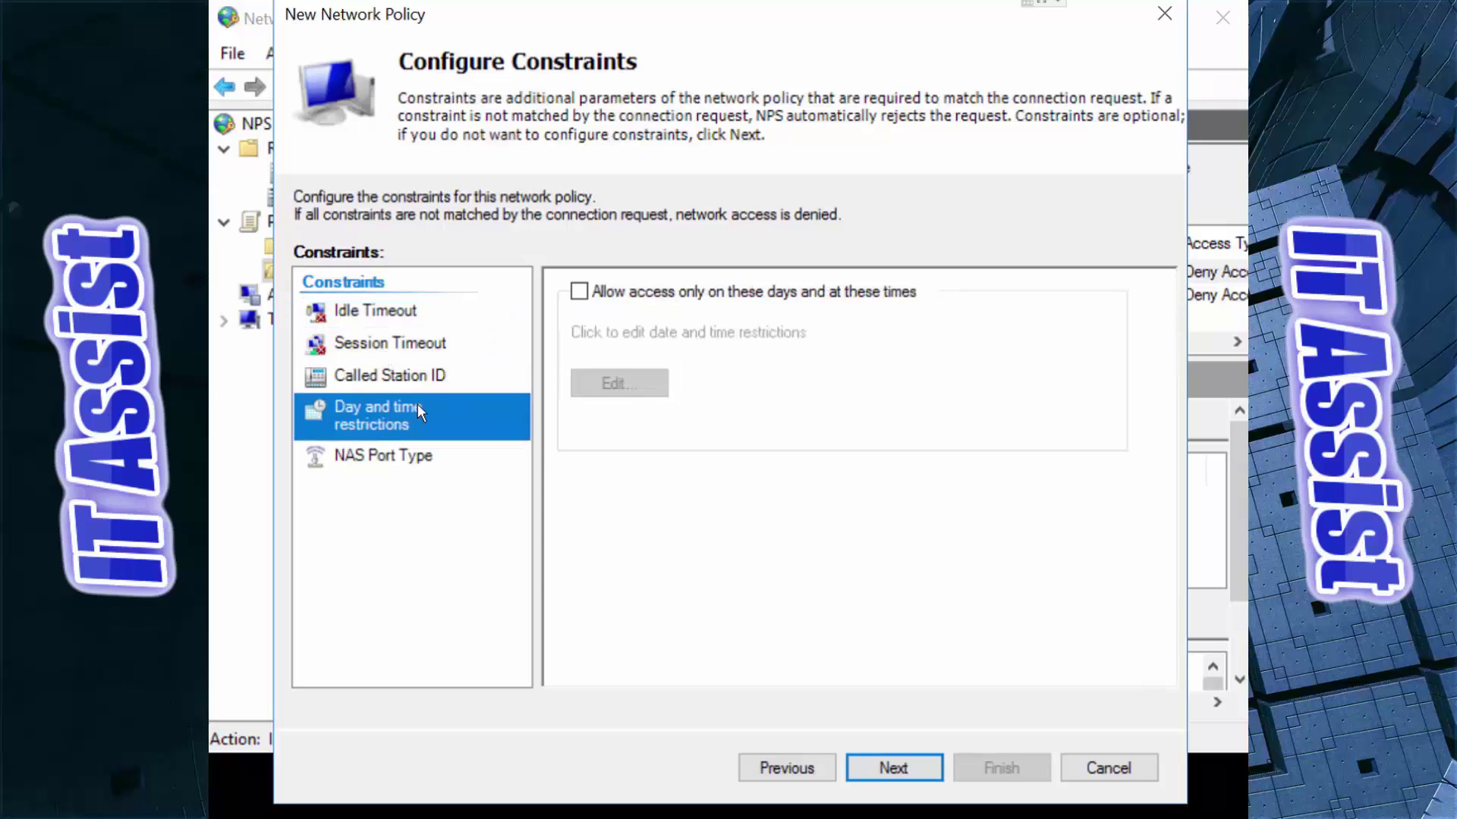
click(379, 454)
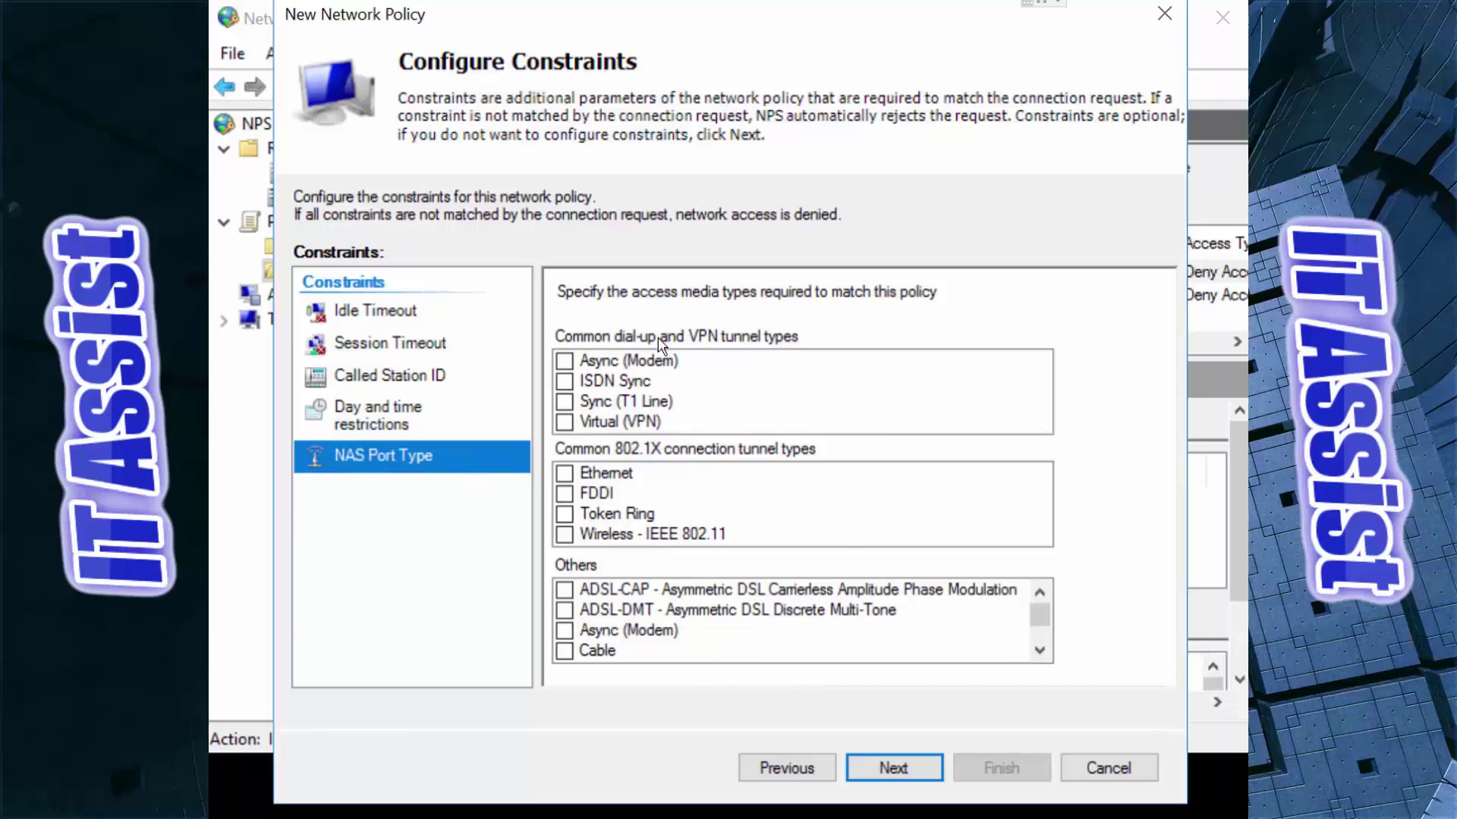
click(891, 769)
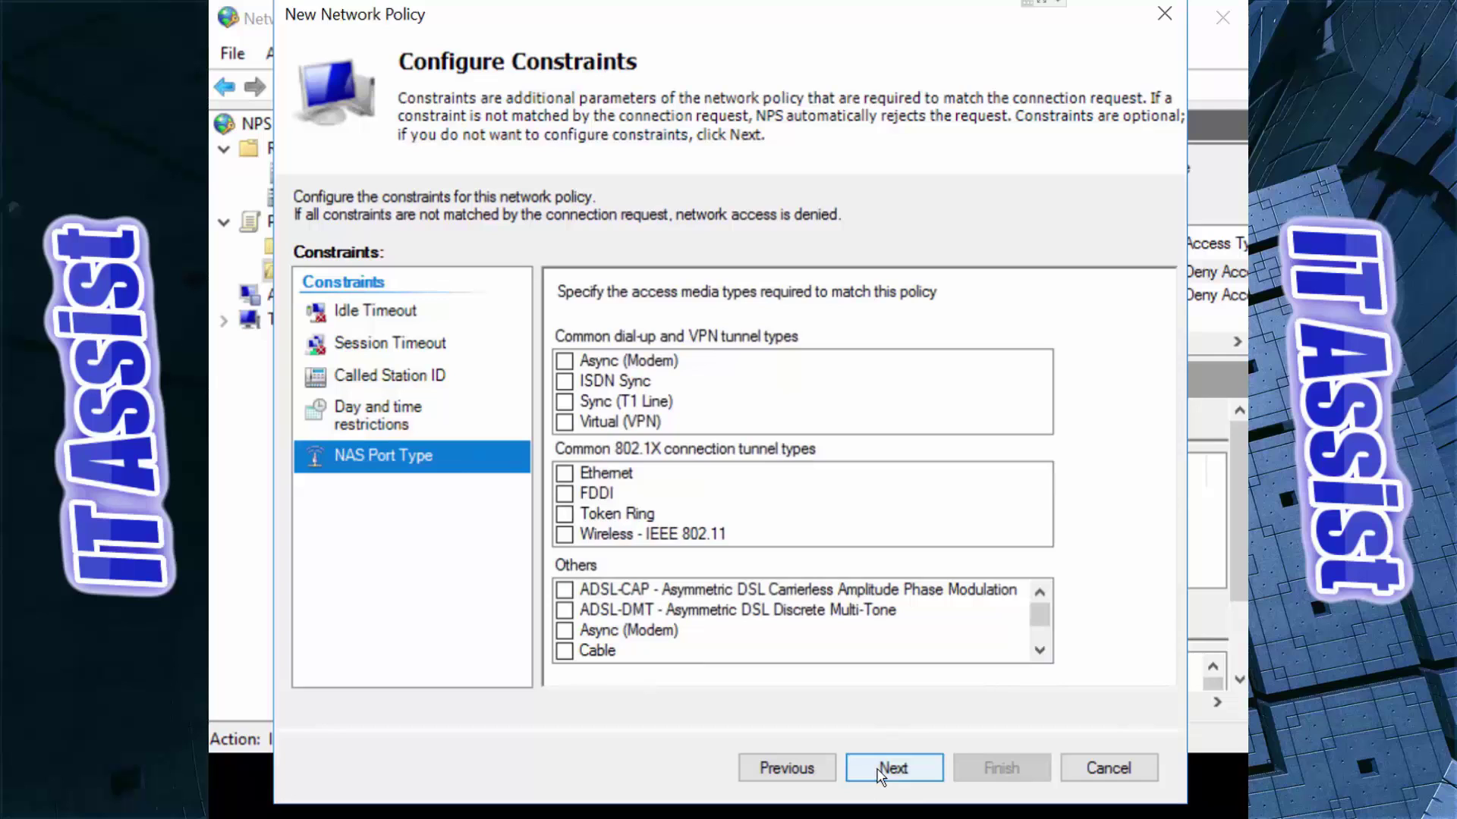
- Leave RADIUS attributes, encryption and IP settings at defaults and finish the network policy
click(352, 294)
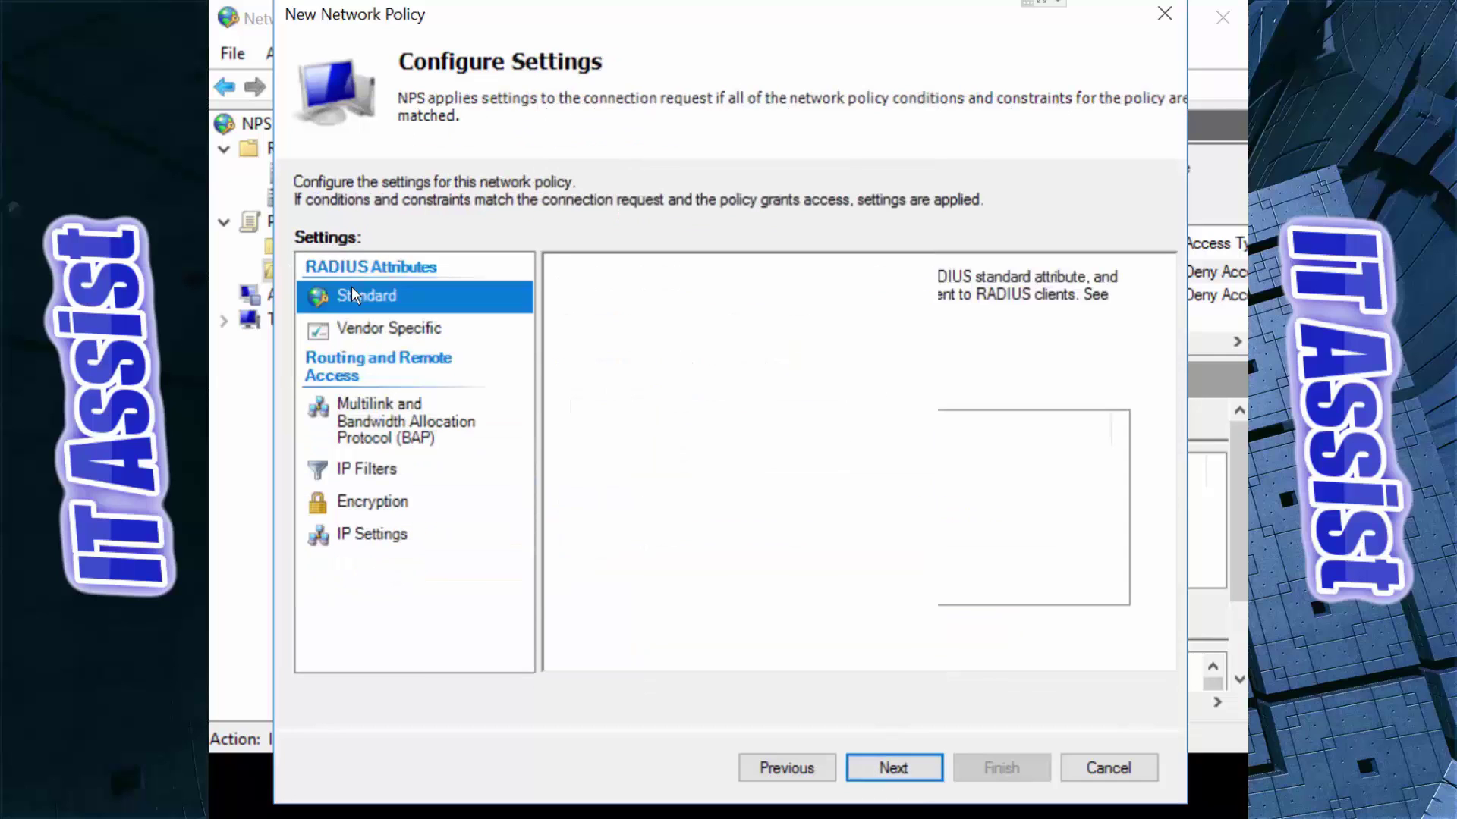
click(376, 327)
click(377, 416)
click(366, 474)
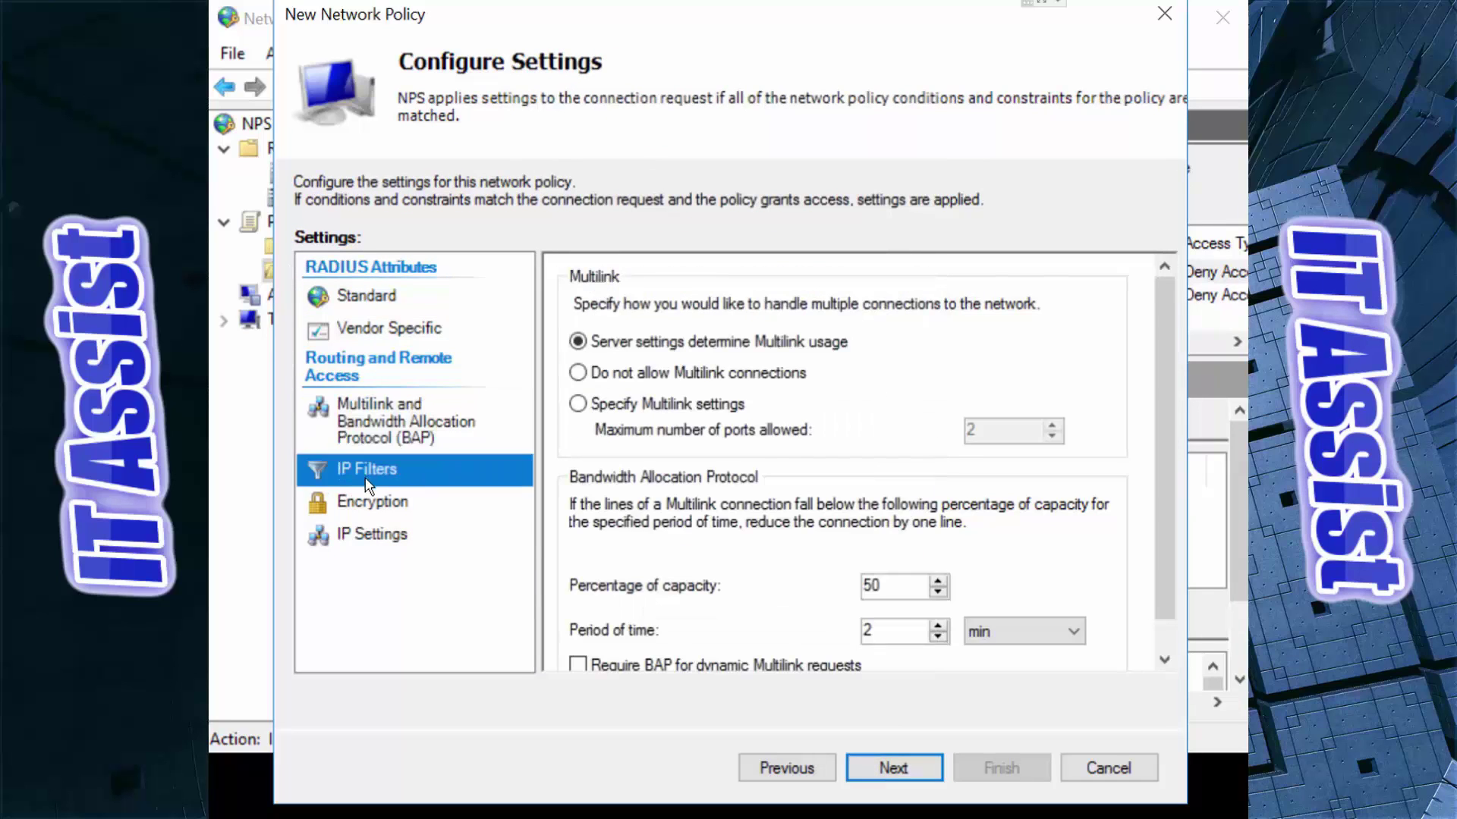
click(370, 501)
click(372, 533)
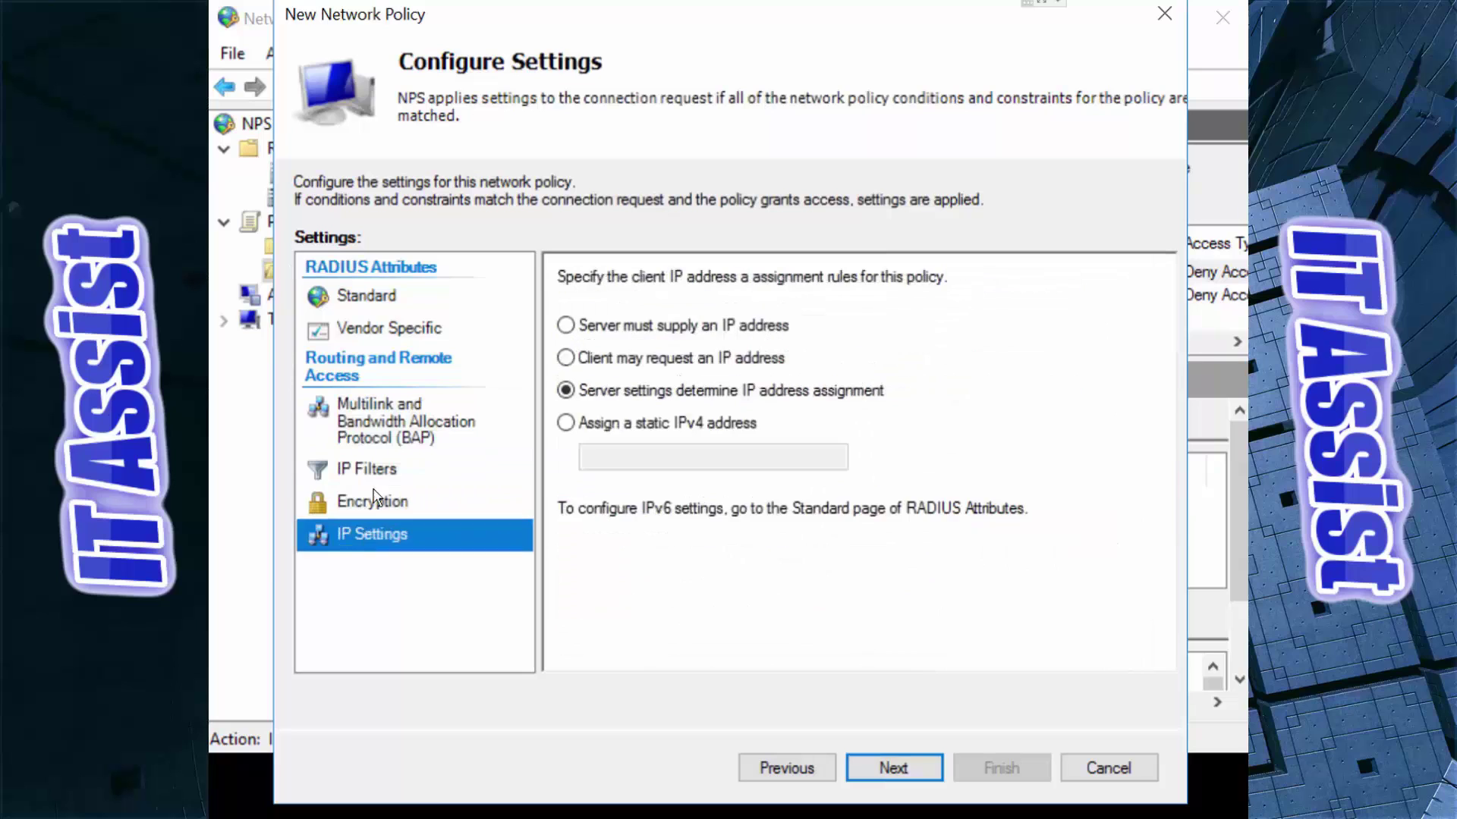
click(378, 302)
click(892, 764)
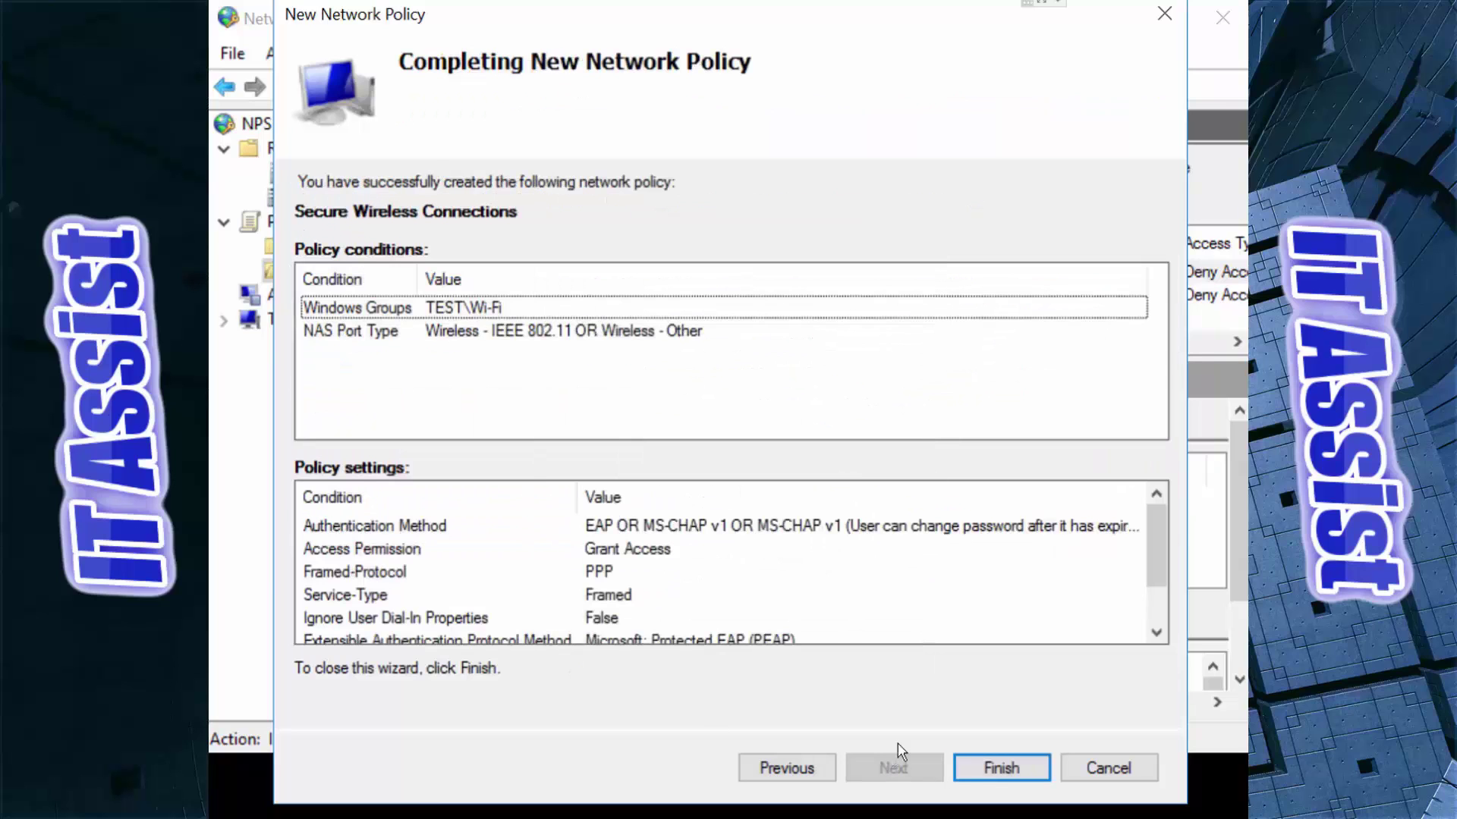
click(991, 769)
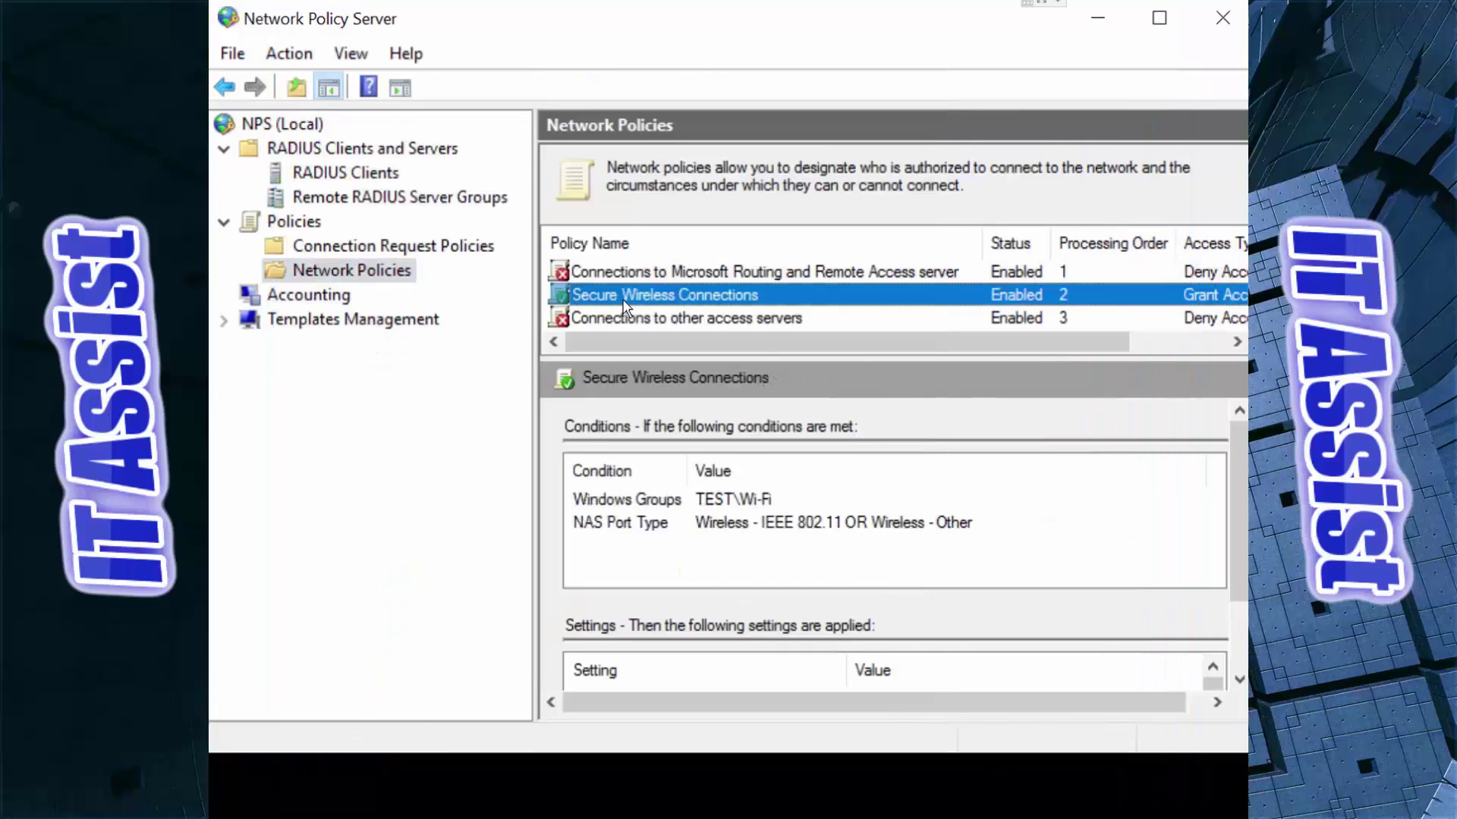
- Move the Secure Wireless Connections policy up to processing order 1 and minimize the console
right_click(622, 296)
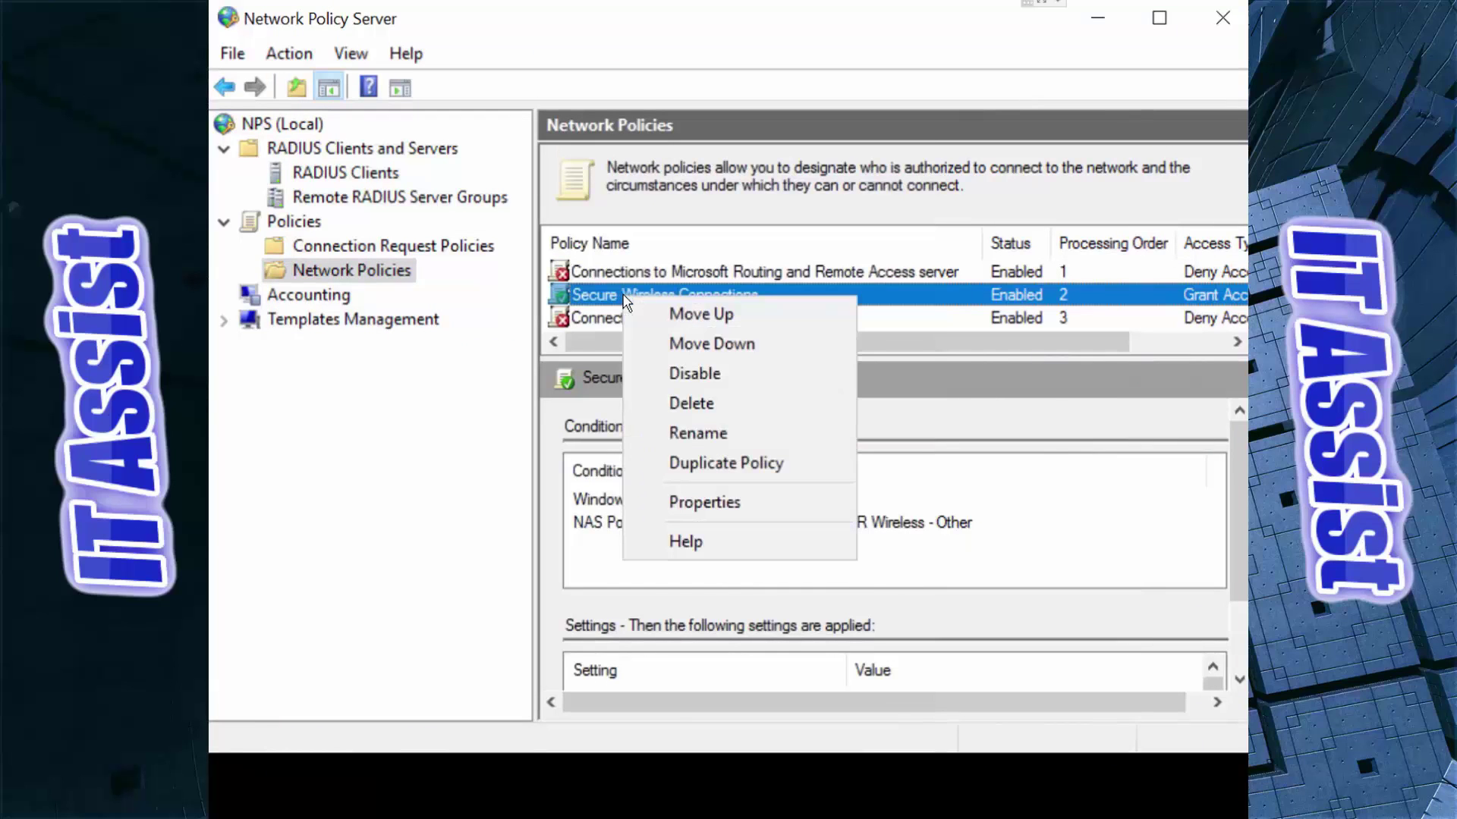
click(695, 316)
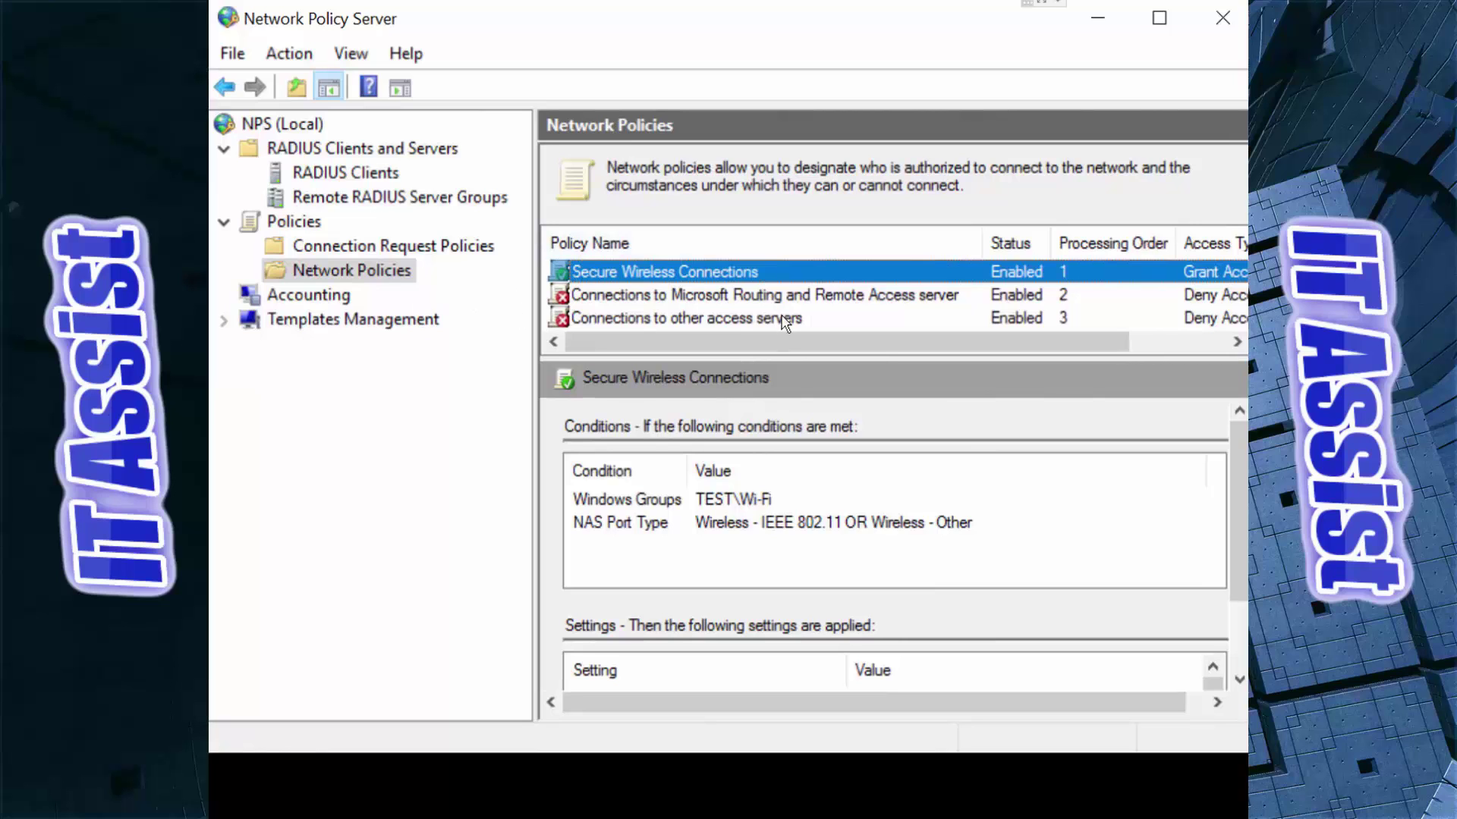
click(1098, 17)
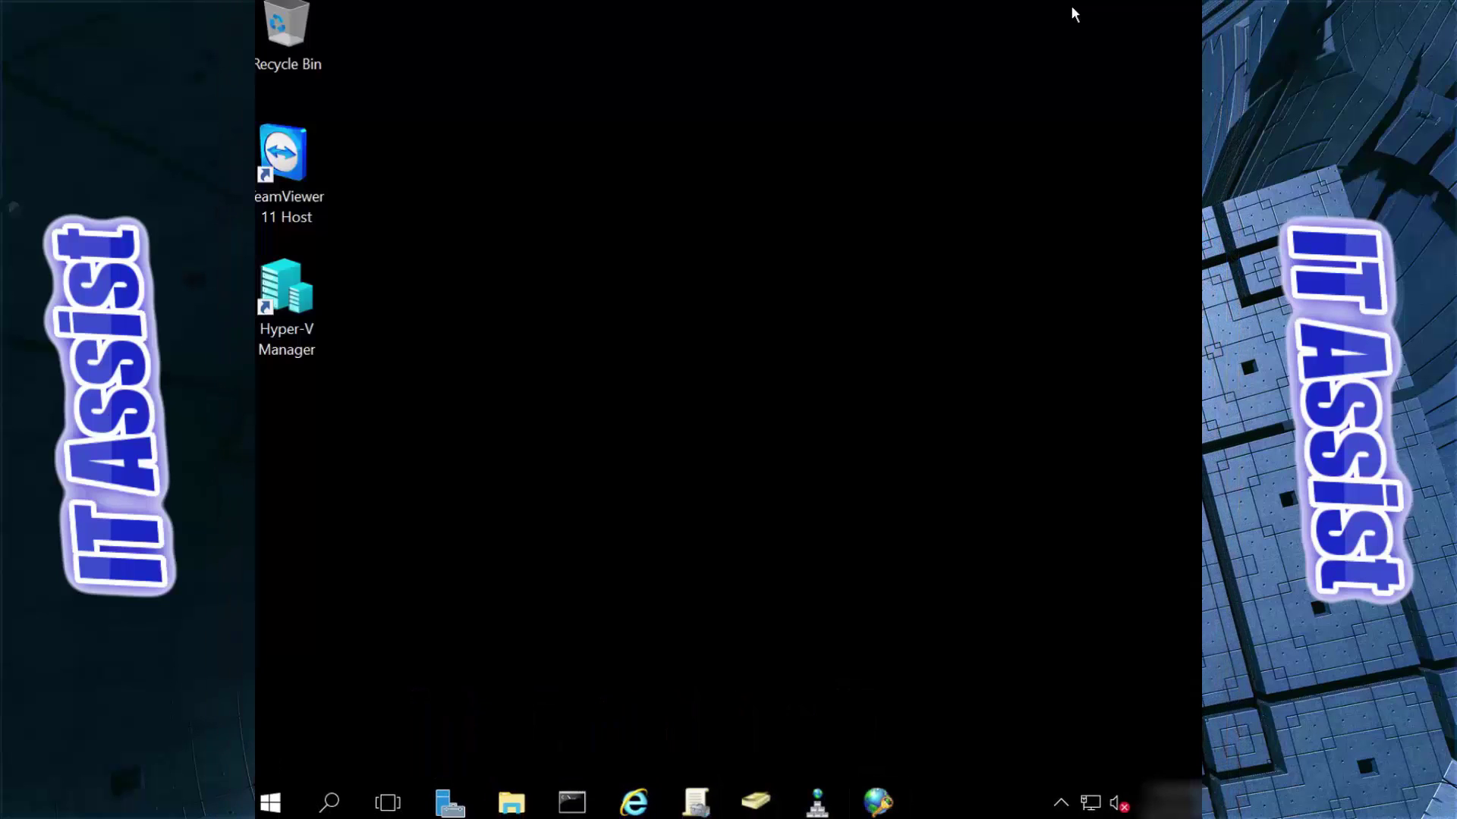
- Check that the DIRECTOR-LAP-PC computer is a member of the Wi-Fi group, changing nothing
click(757, 800)
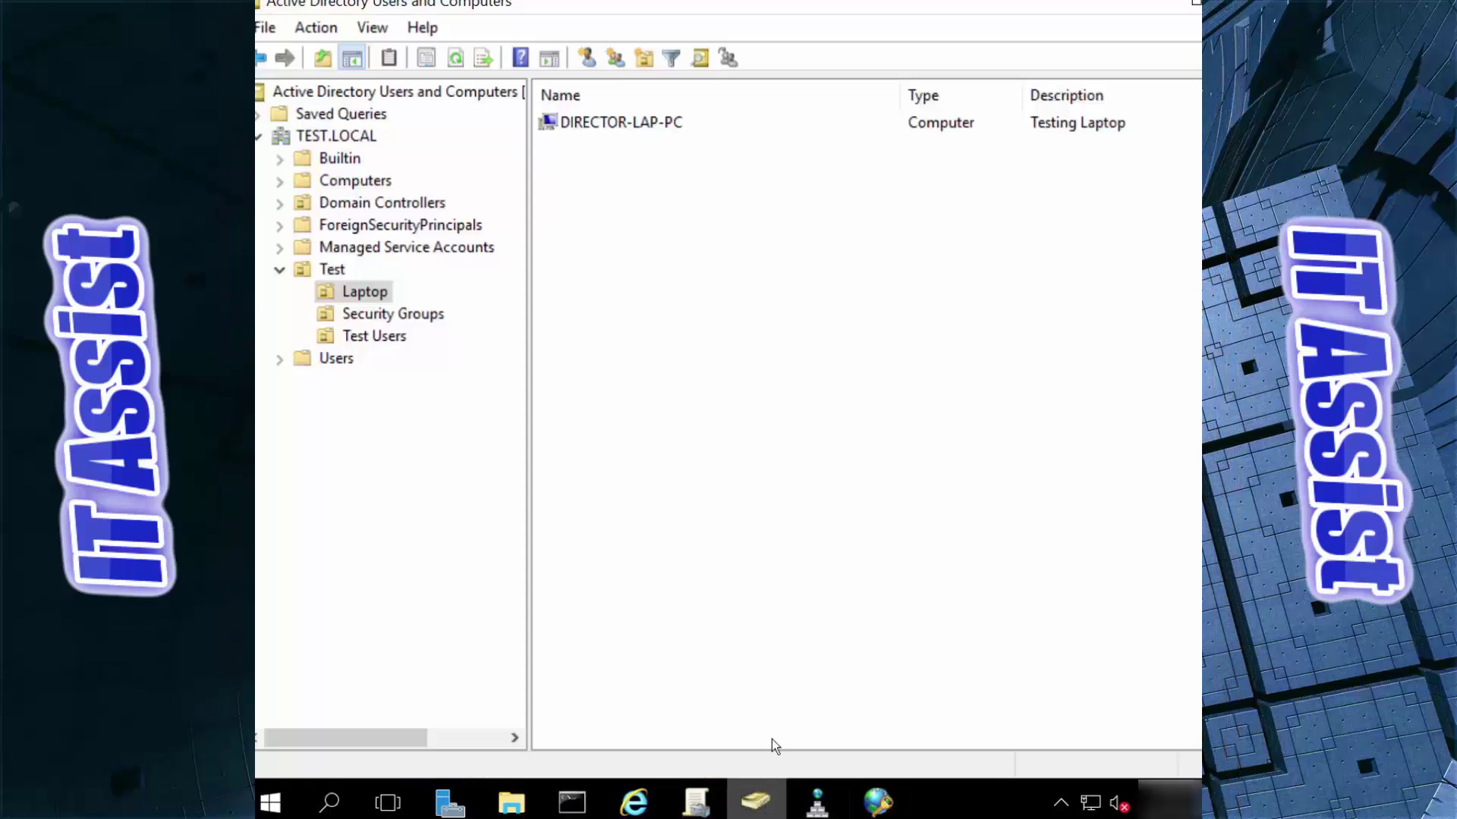
right_click(590, 124)
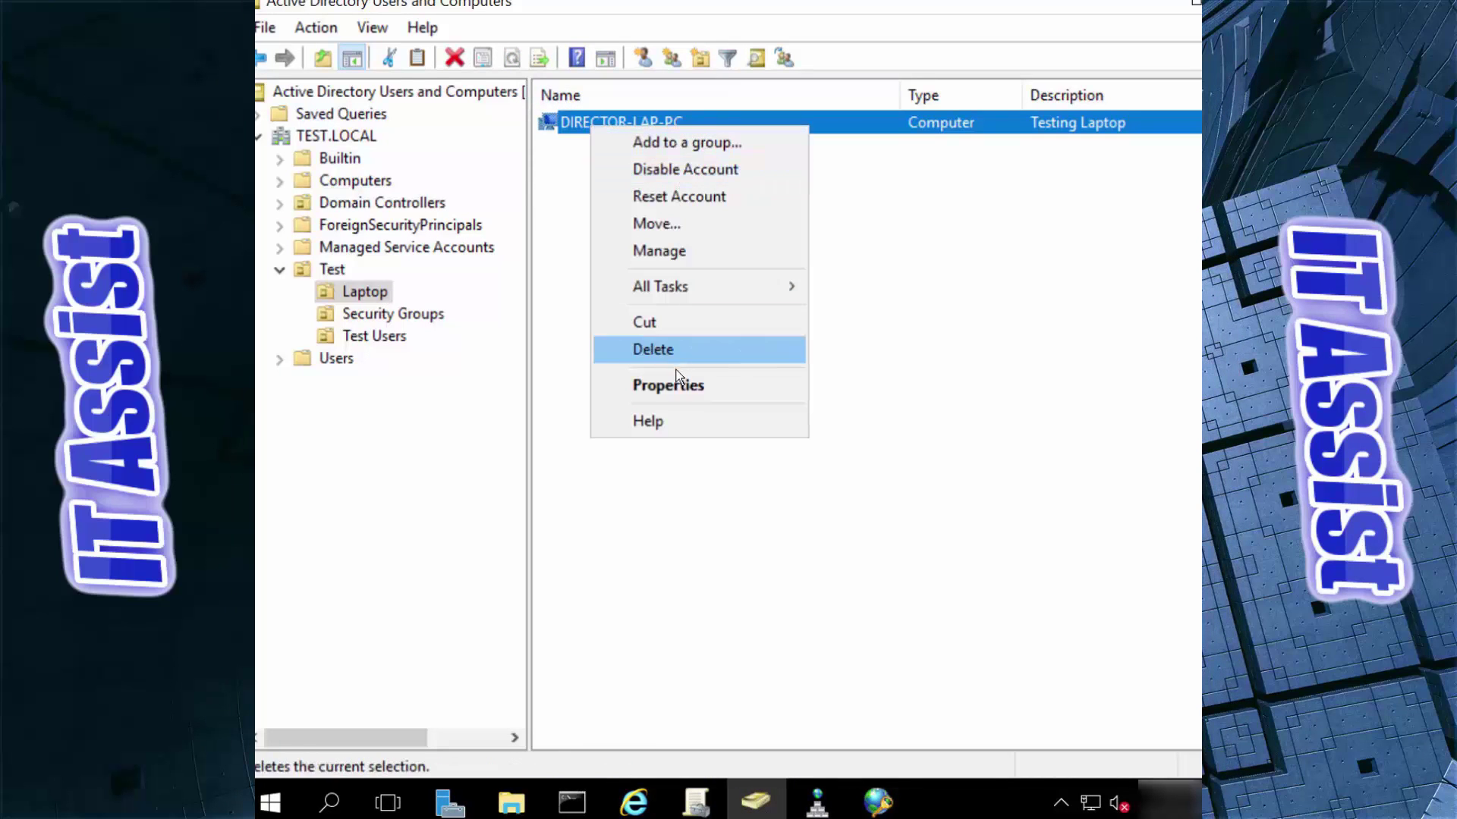
click(670, 384)
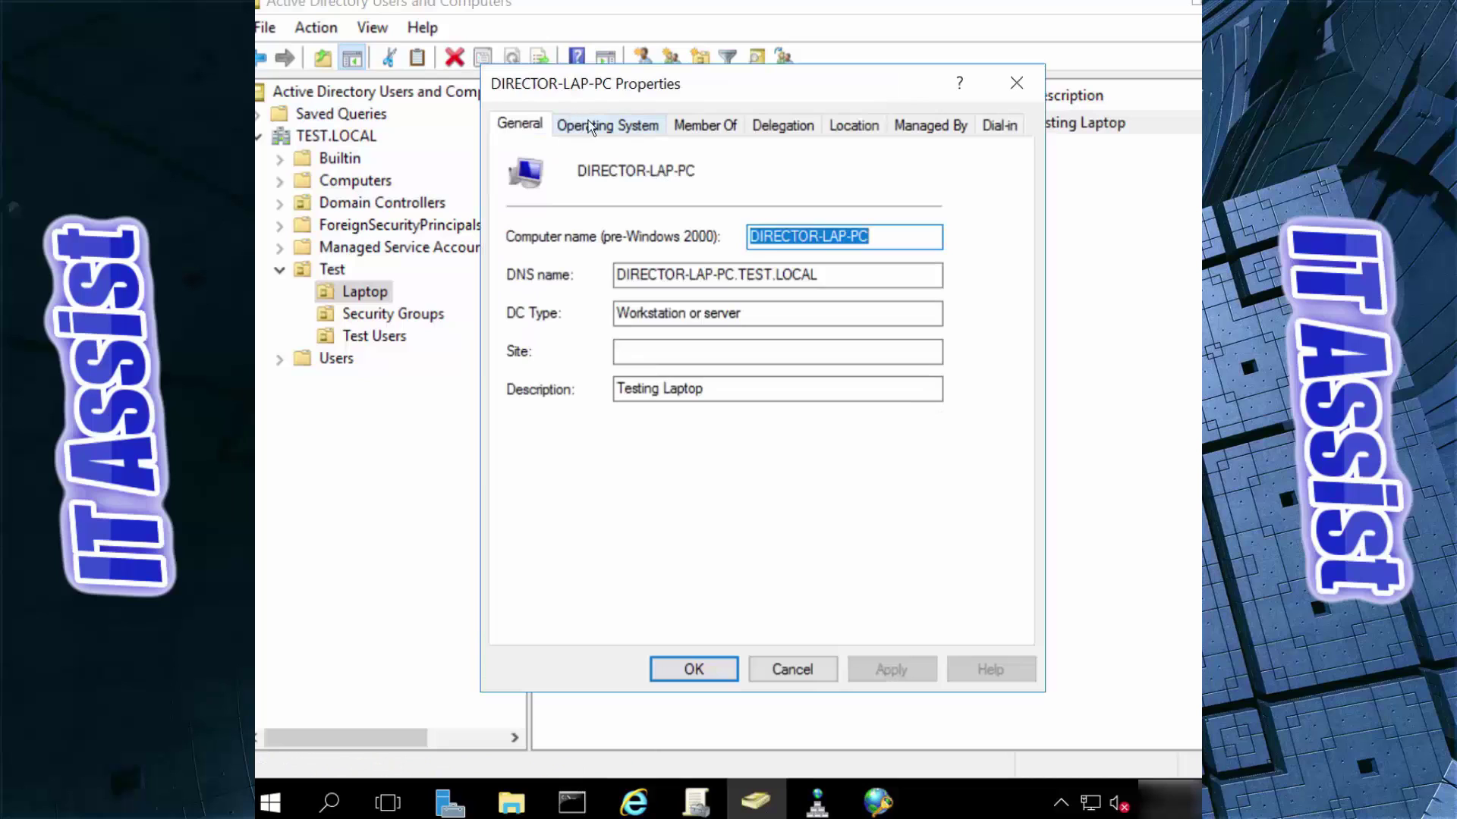
click(692, 125)
click(550, 239)
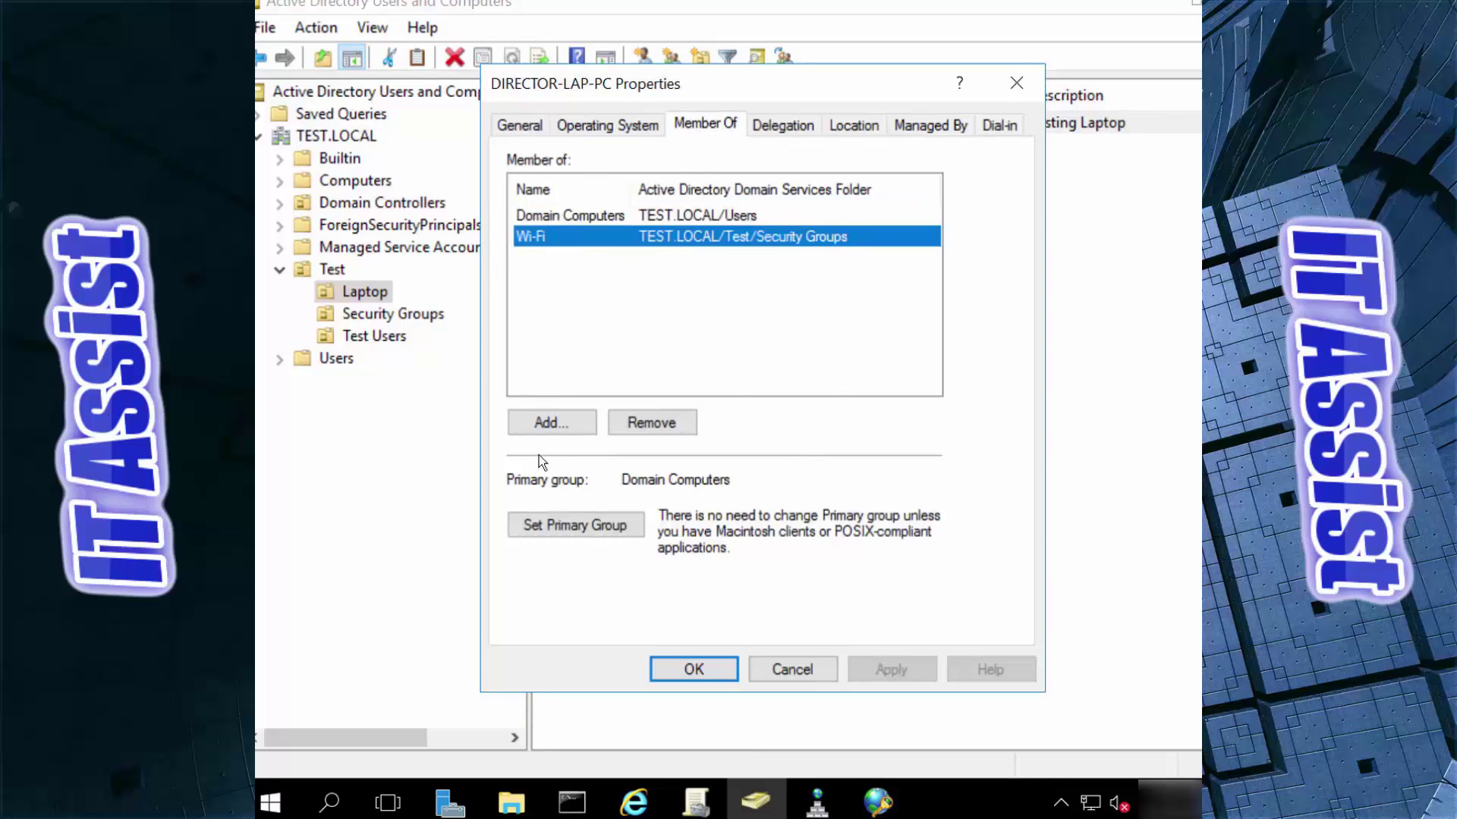
click(542, 428)
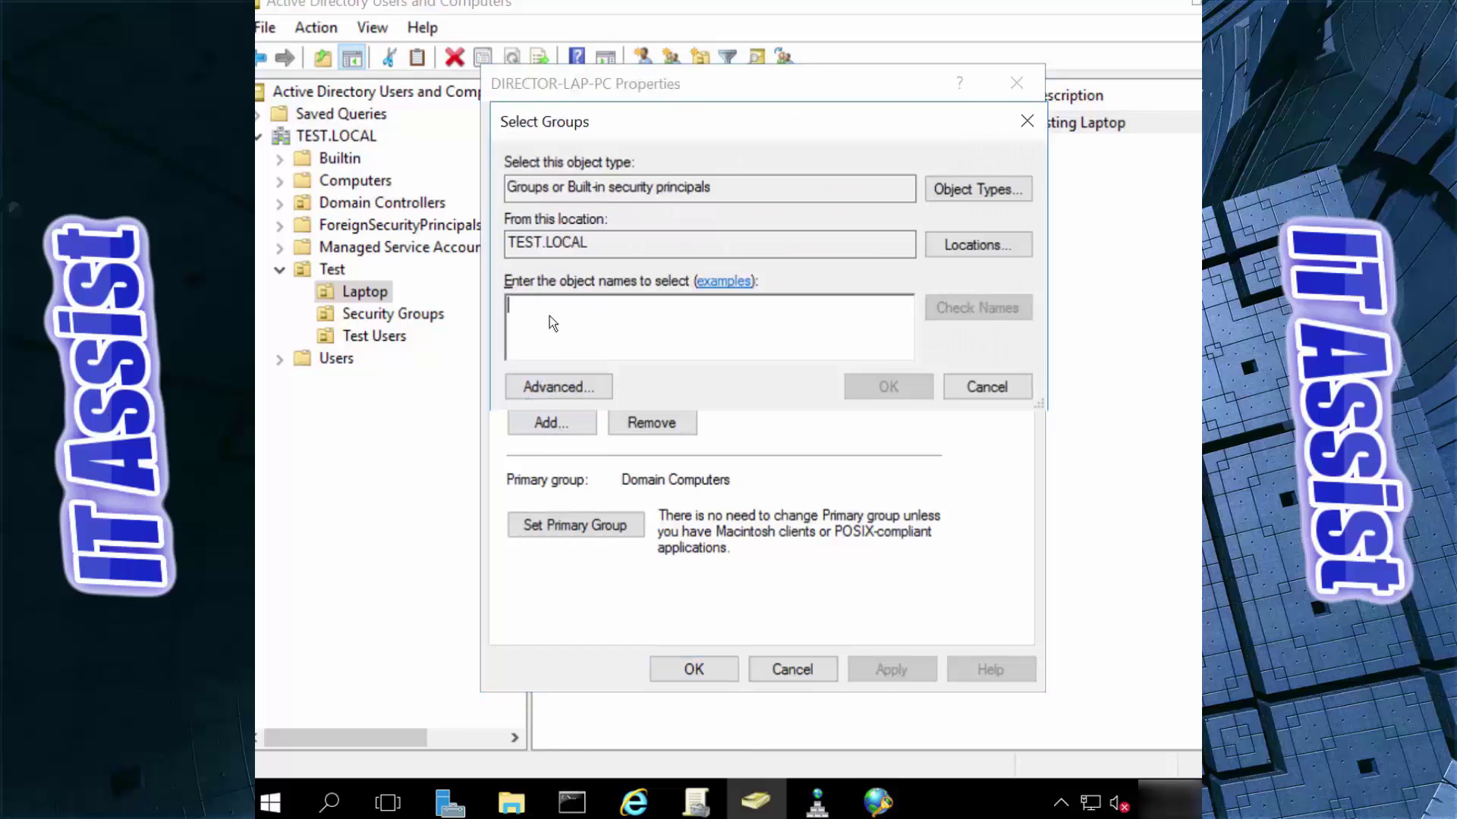
key(Escape)
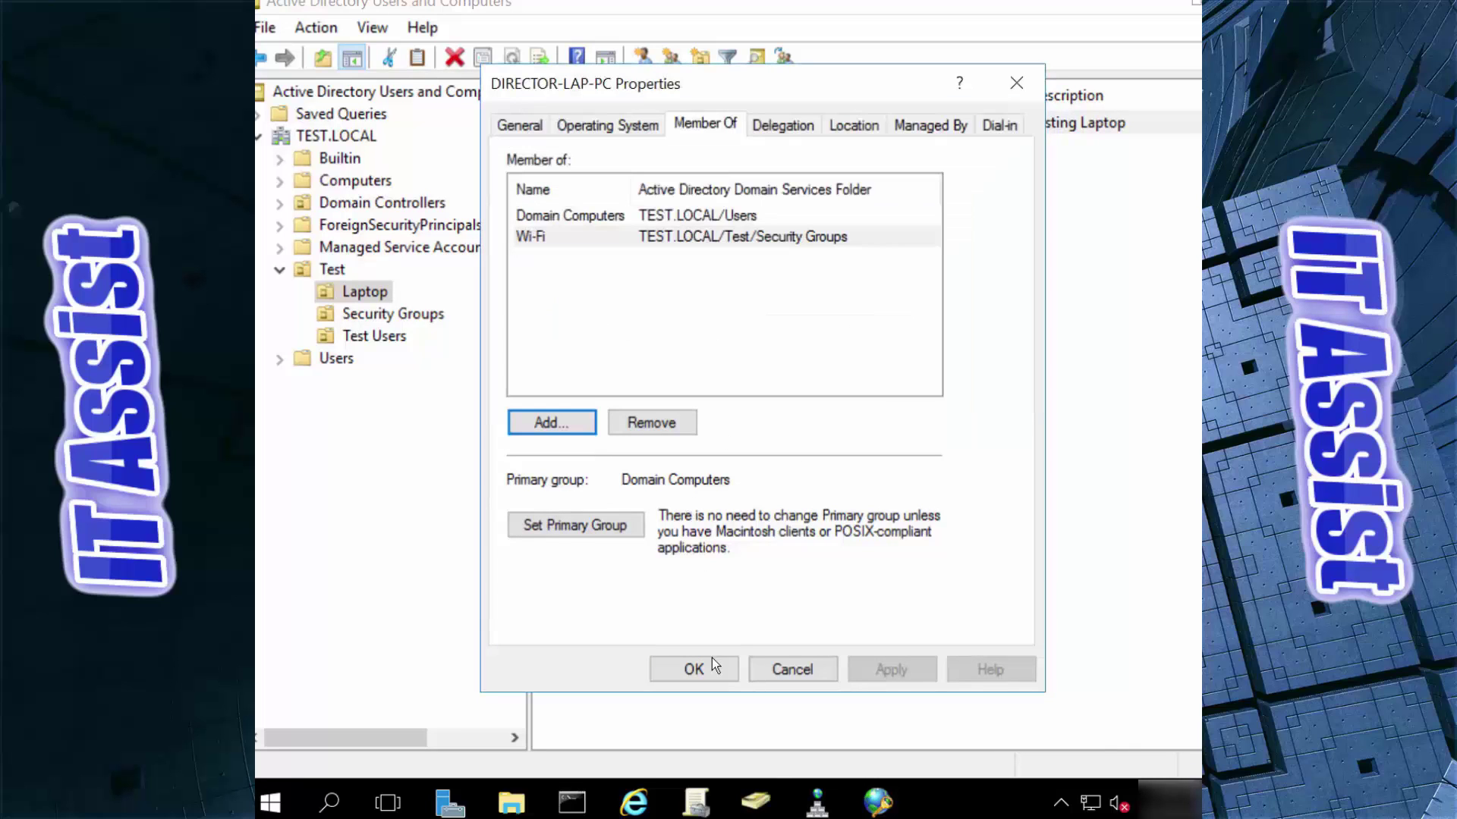
click(784, 669)
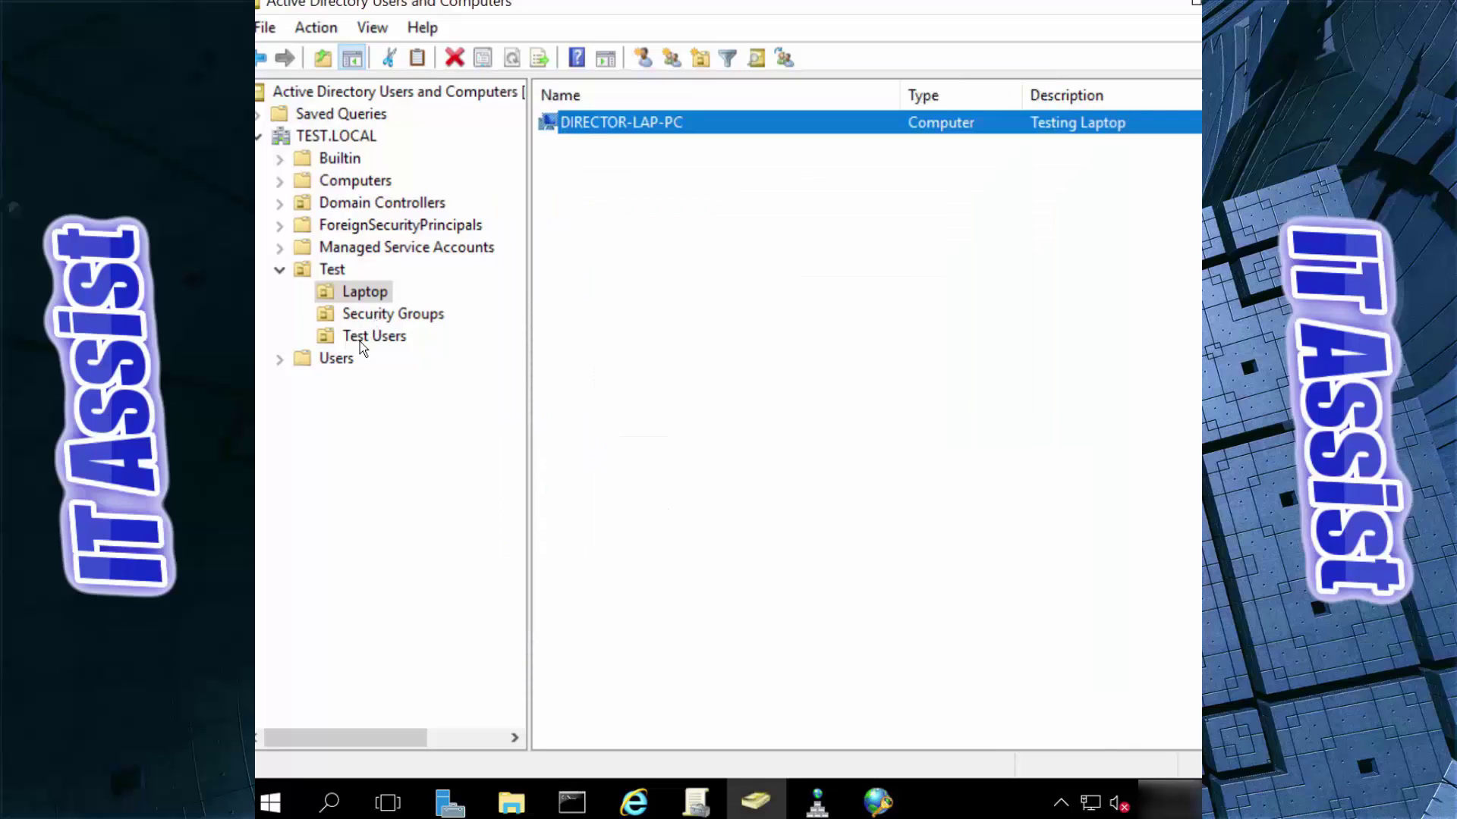
- Check that the Test User account in Test Users is a member of the Wi-Fi group
click(360, 340)
click(579, 125)
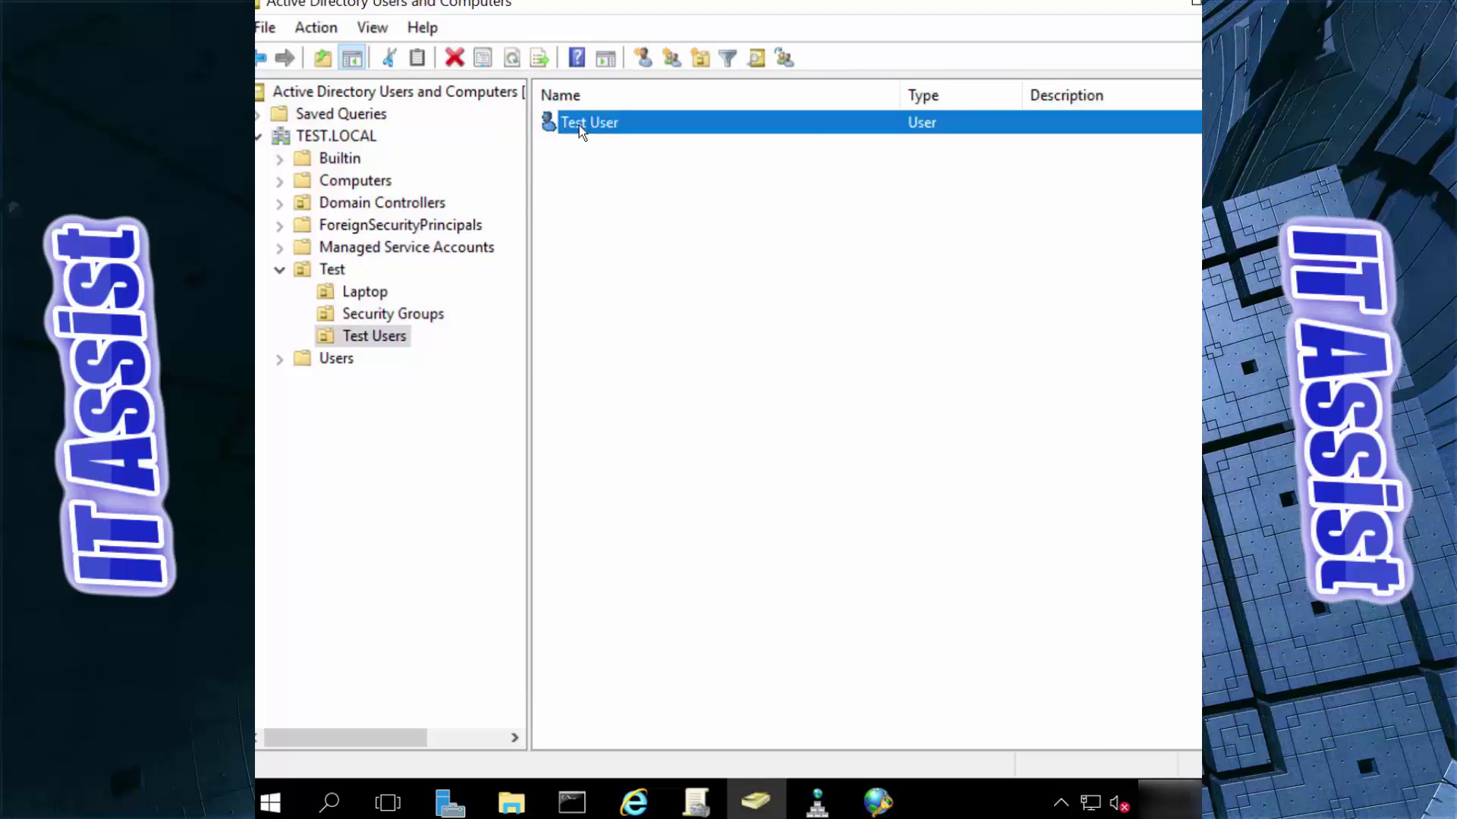
right_click(580, 125)
click(694, 467)
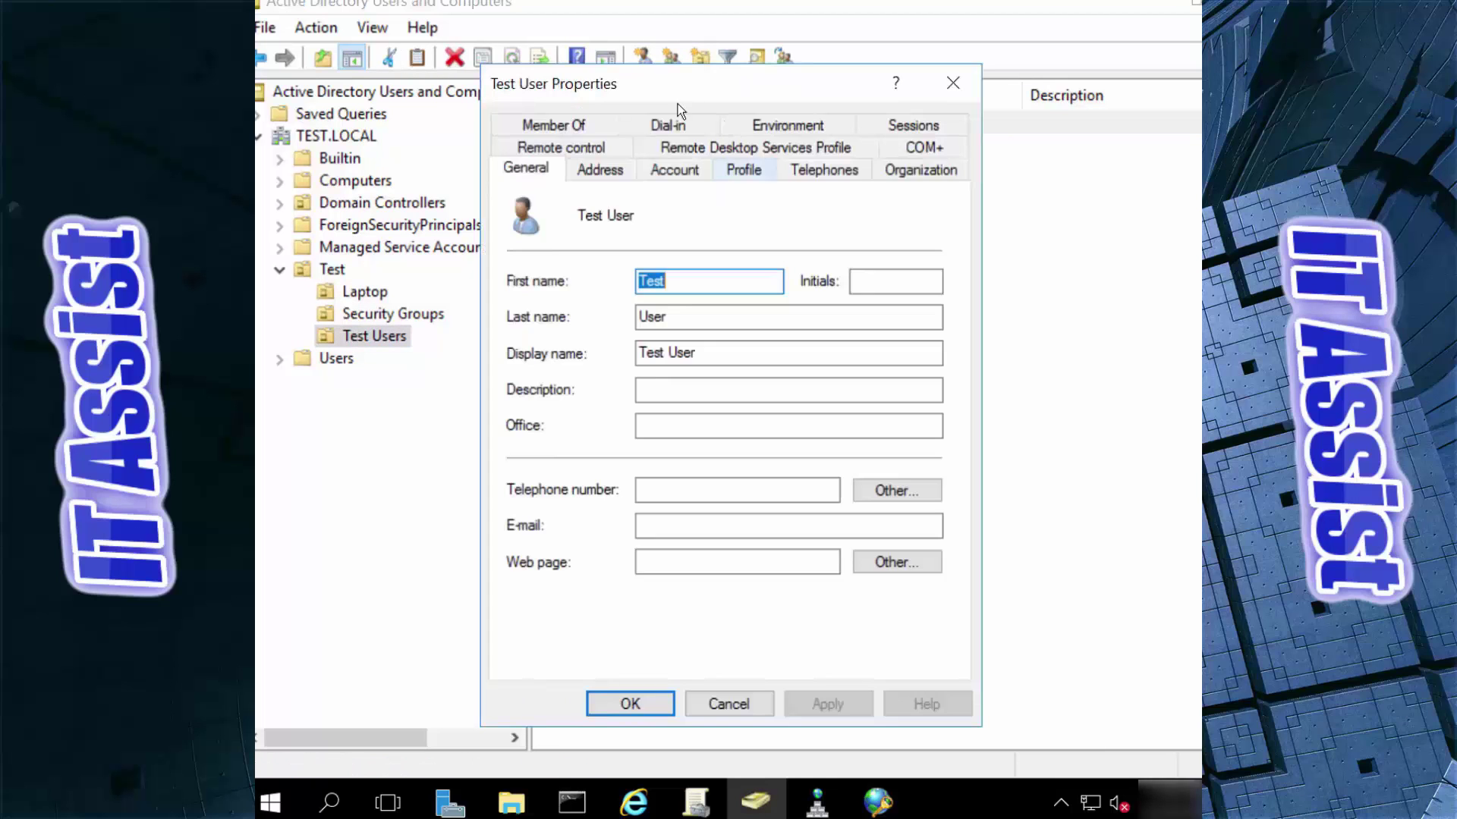
click(568, 126)
click(540, 299)
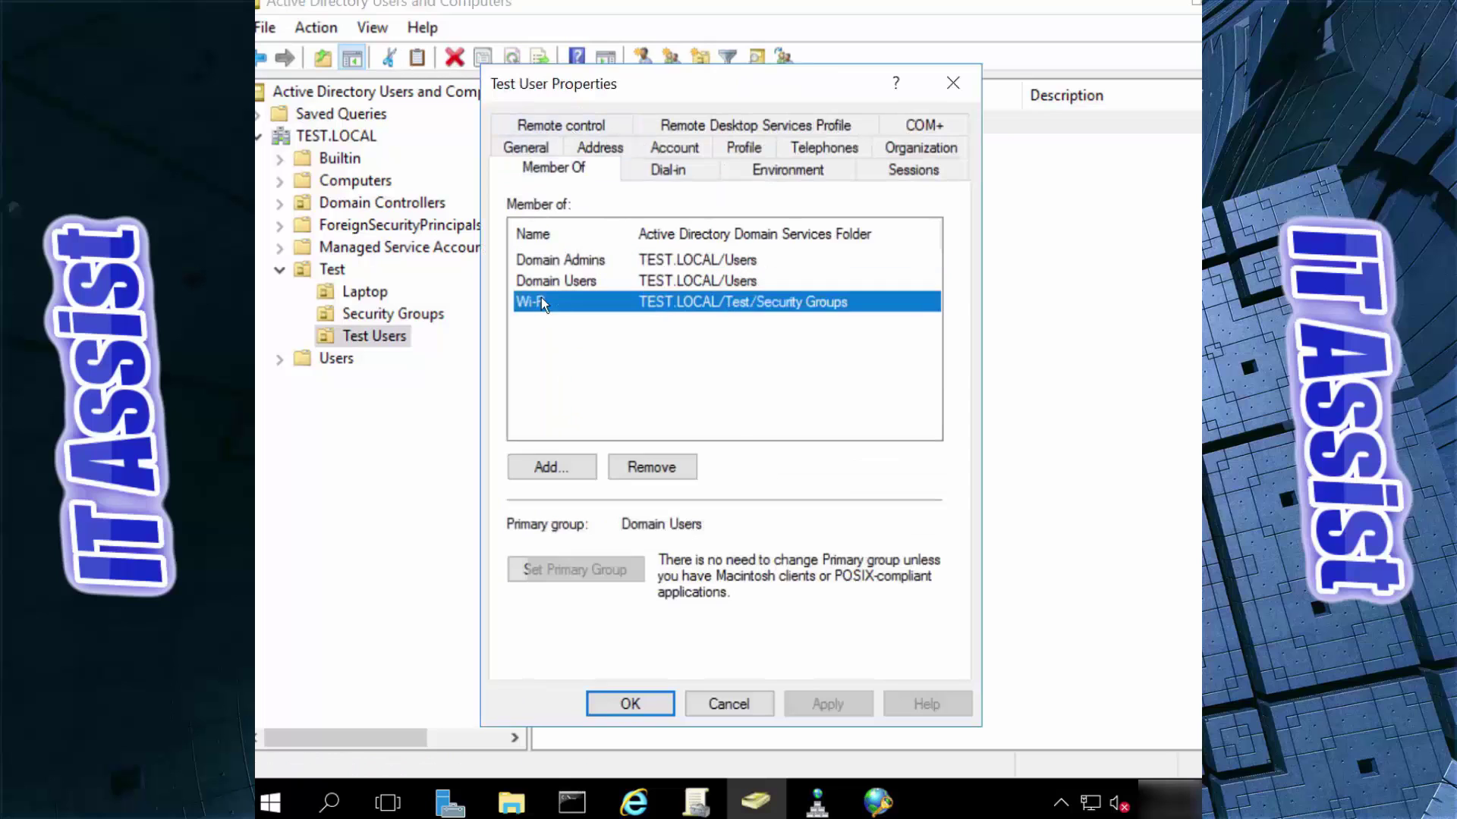
click(729, 707)
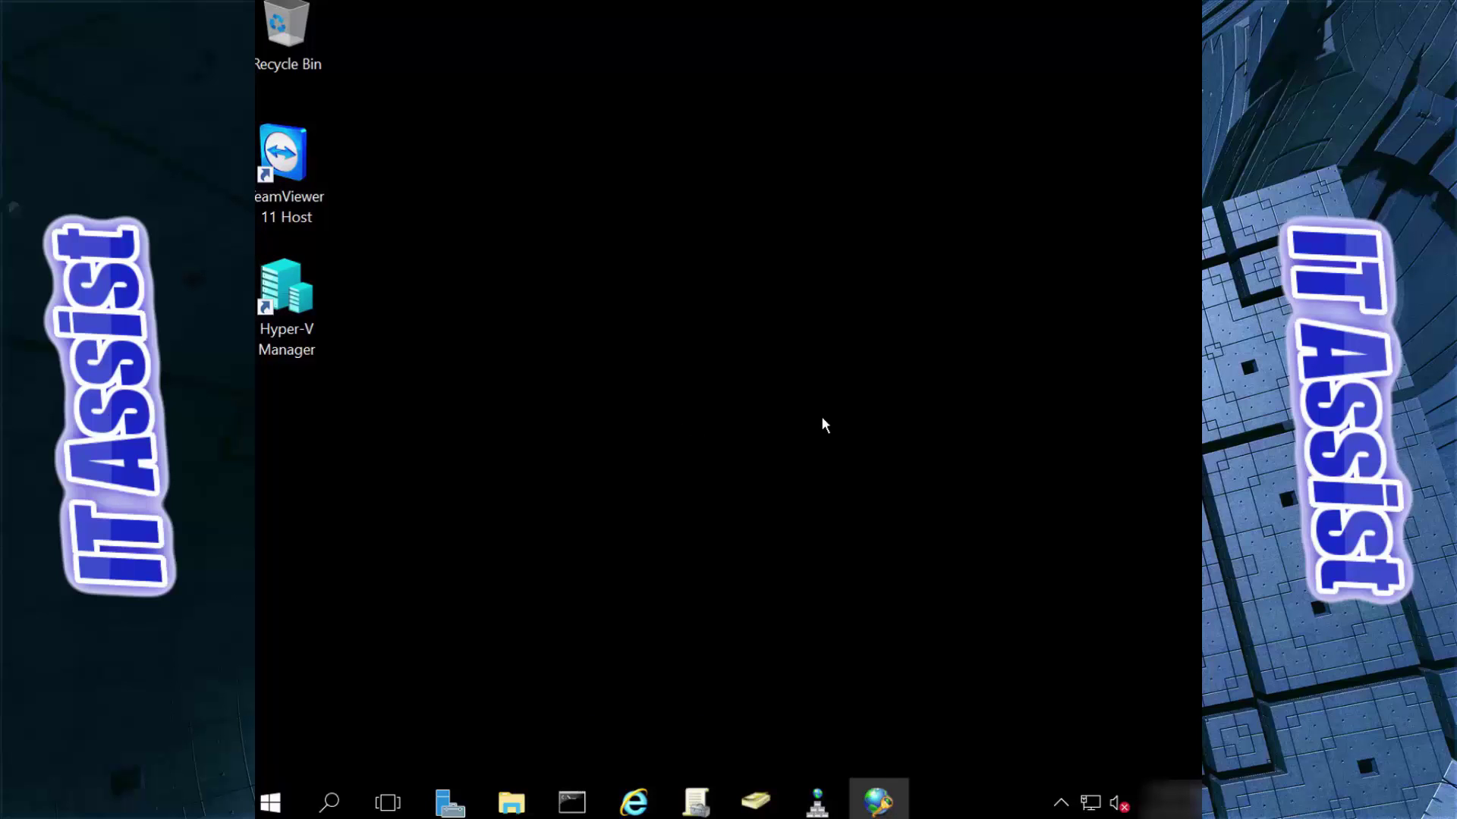
- Launch Group Policy Management from Windows Administrative Tools in the Start menu
click(695, 802)
key(super)
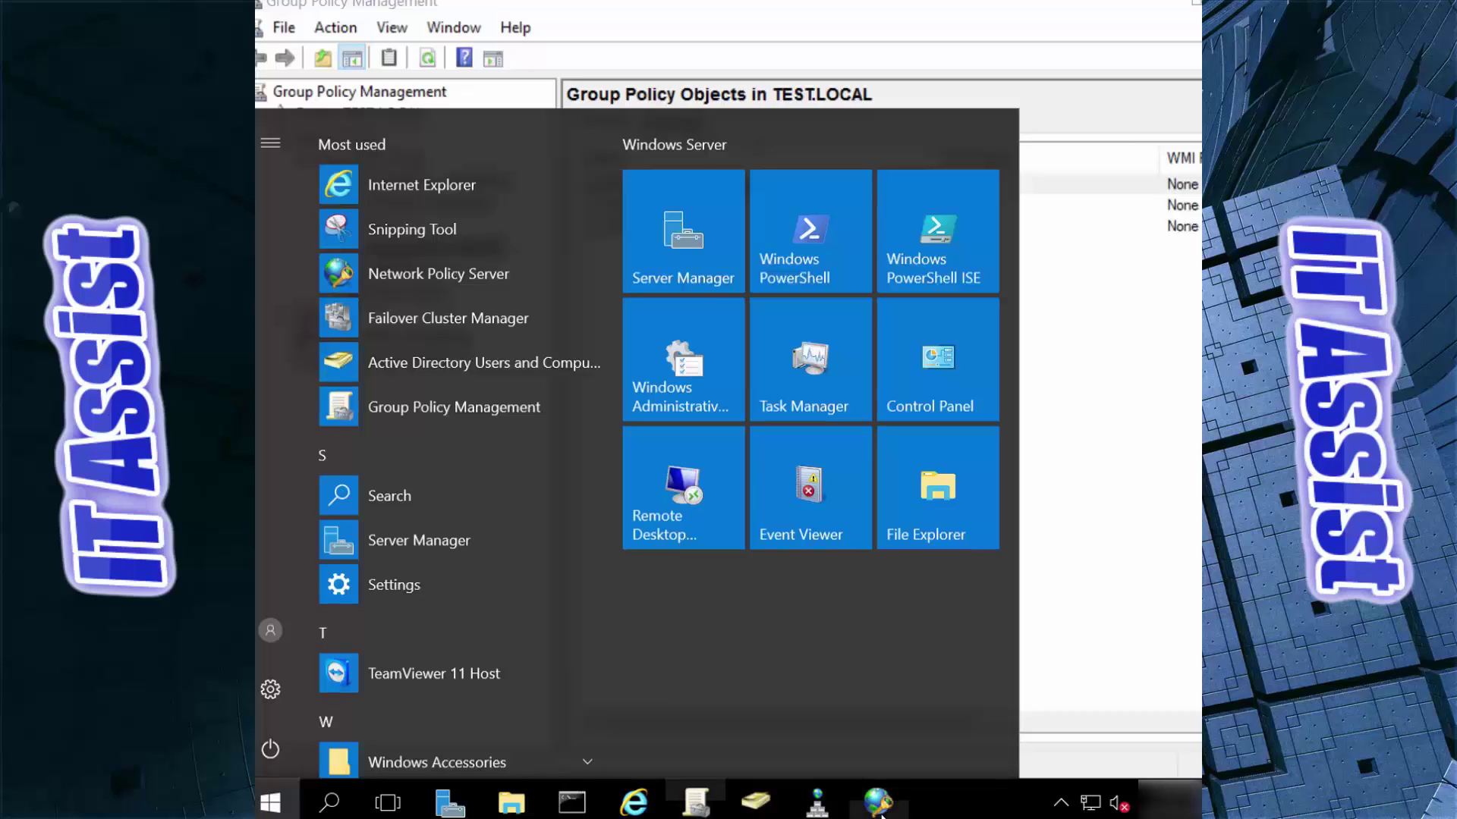
click(681, 366)
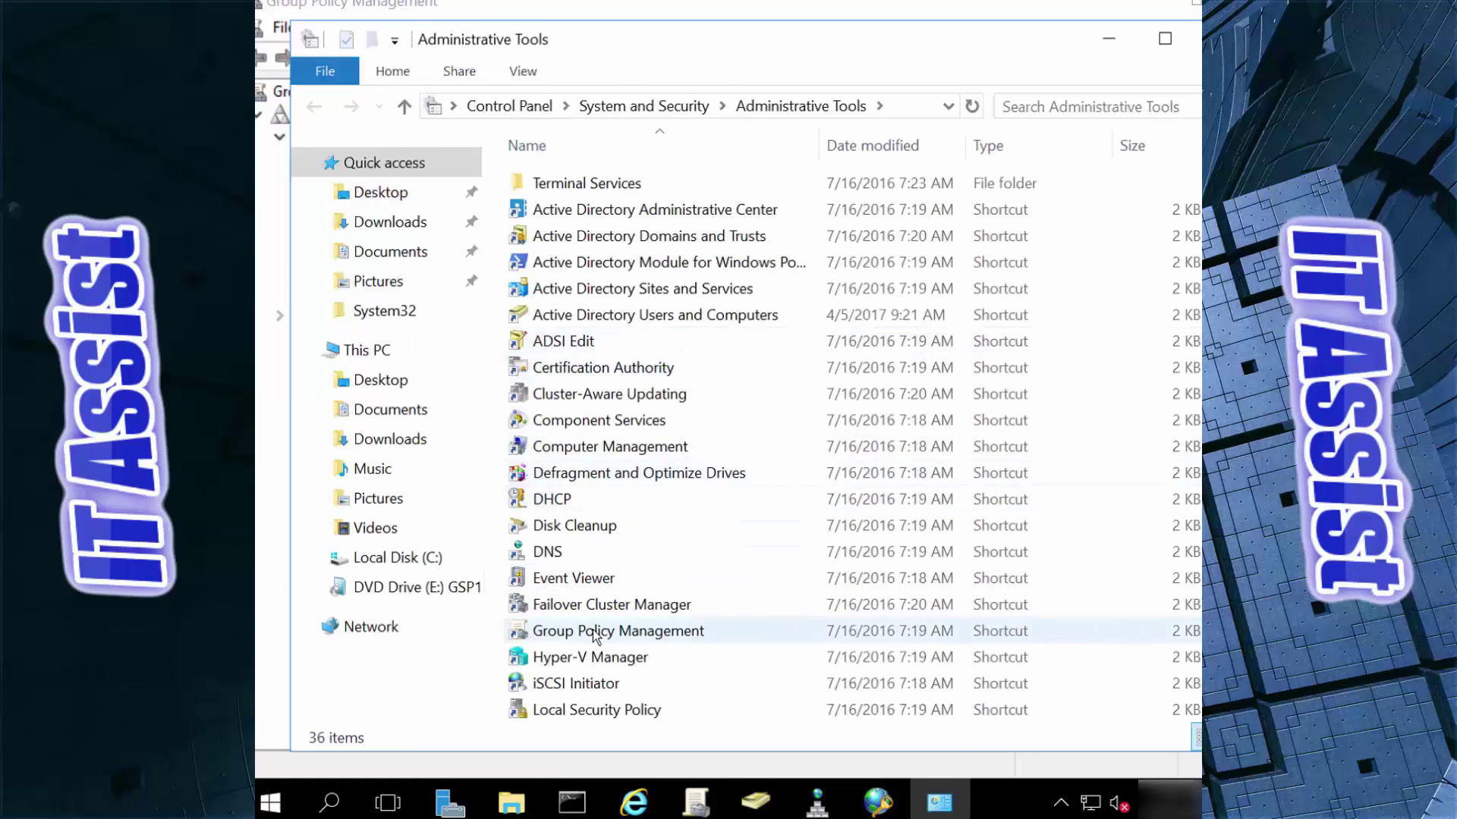
click(636, 631)
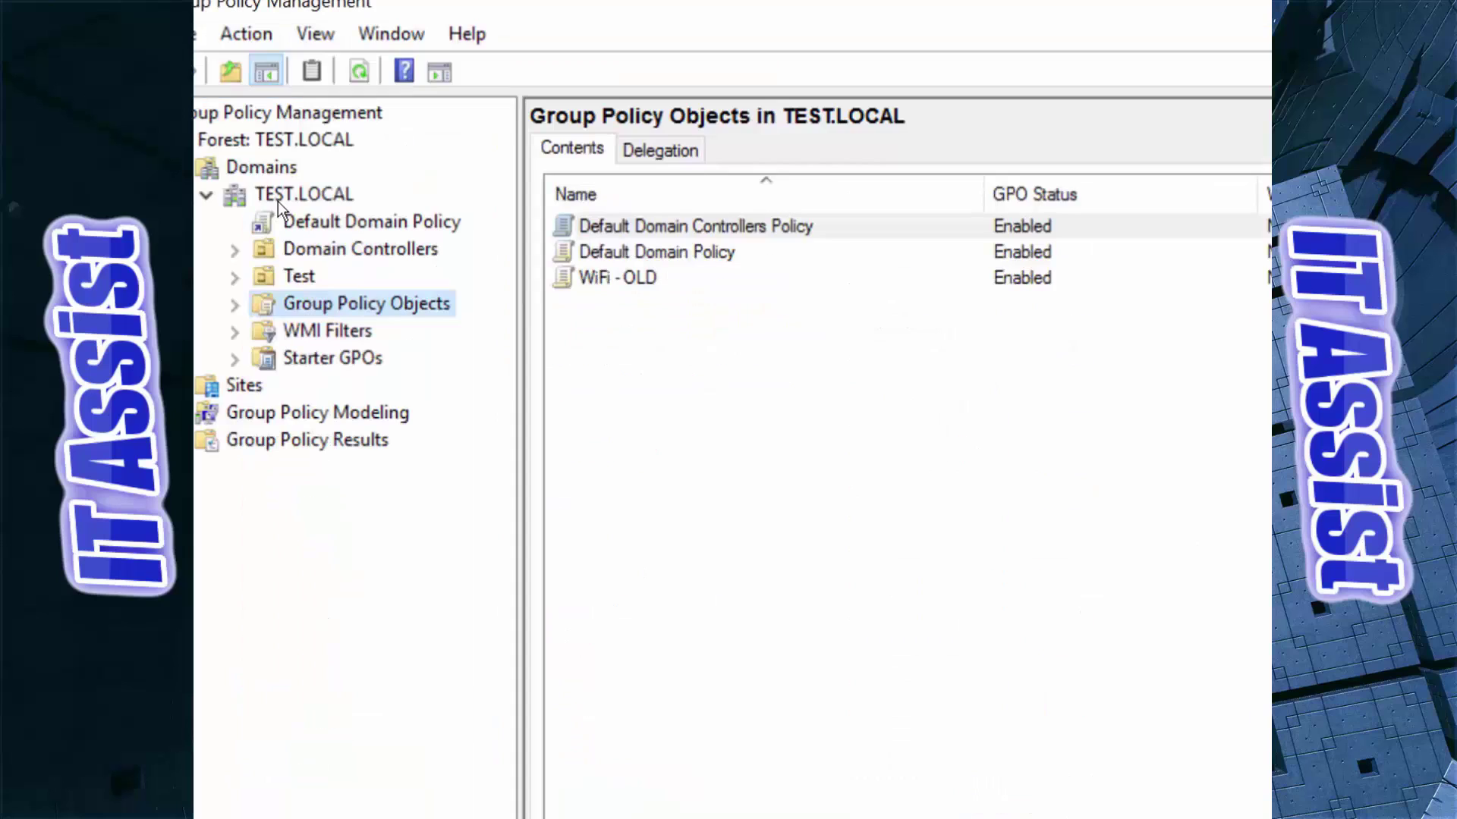
- Create a GPO named 'Wi-Fi' linked to the Laptop OU under Test and edit it
click(234, 278)
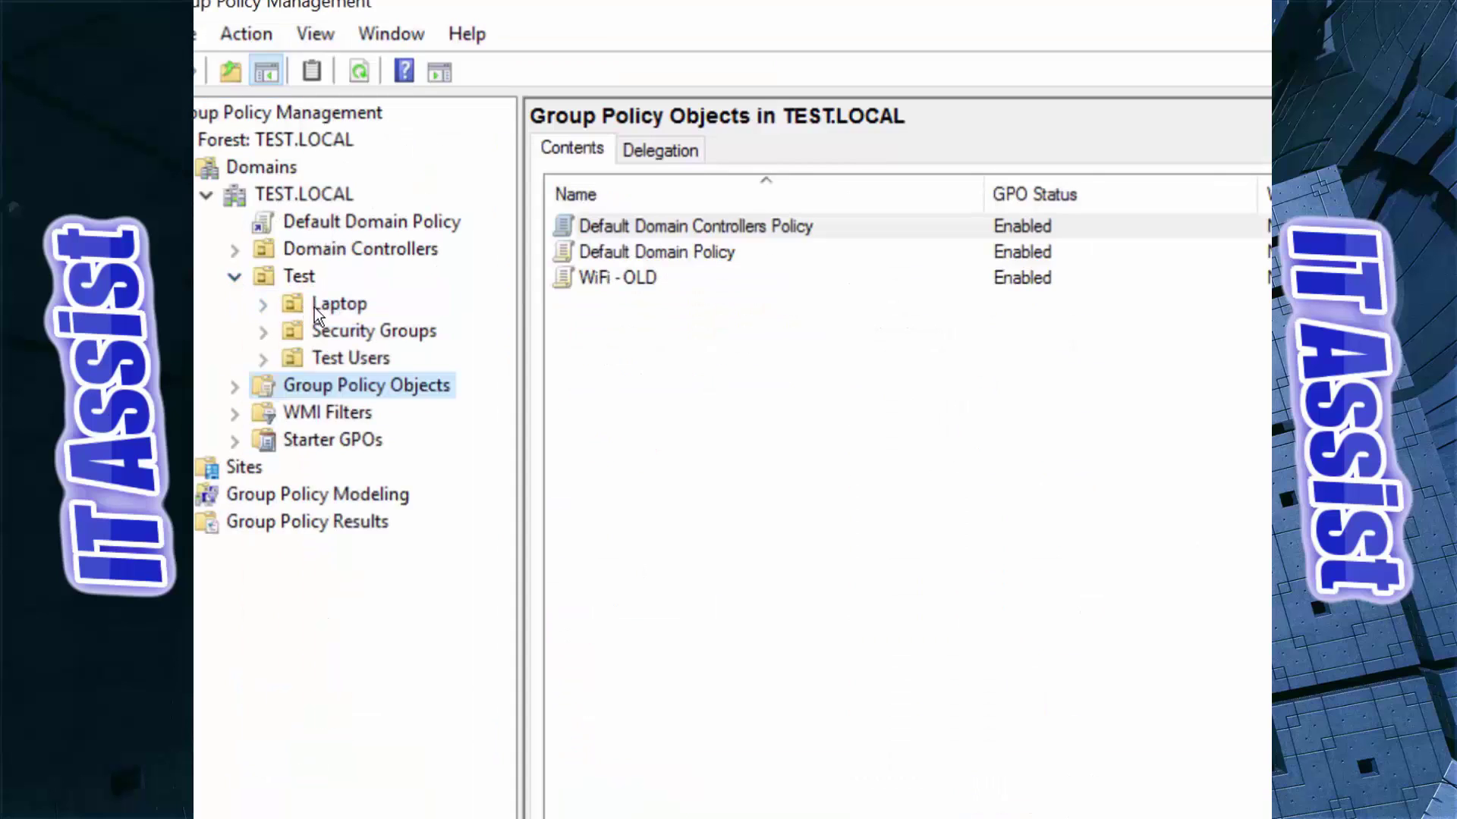
click(346, 303)
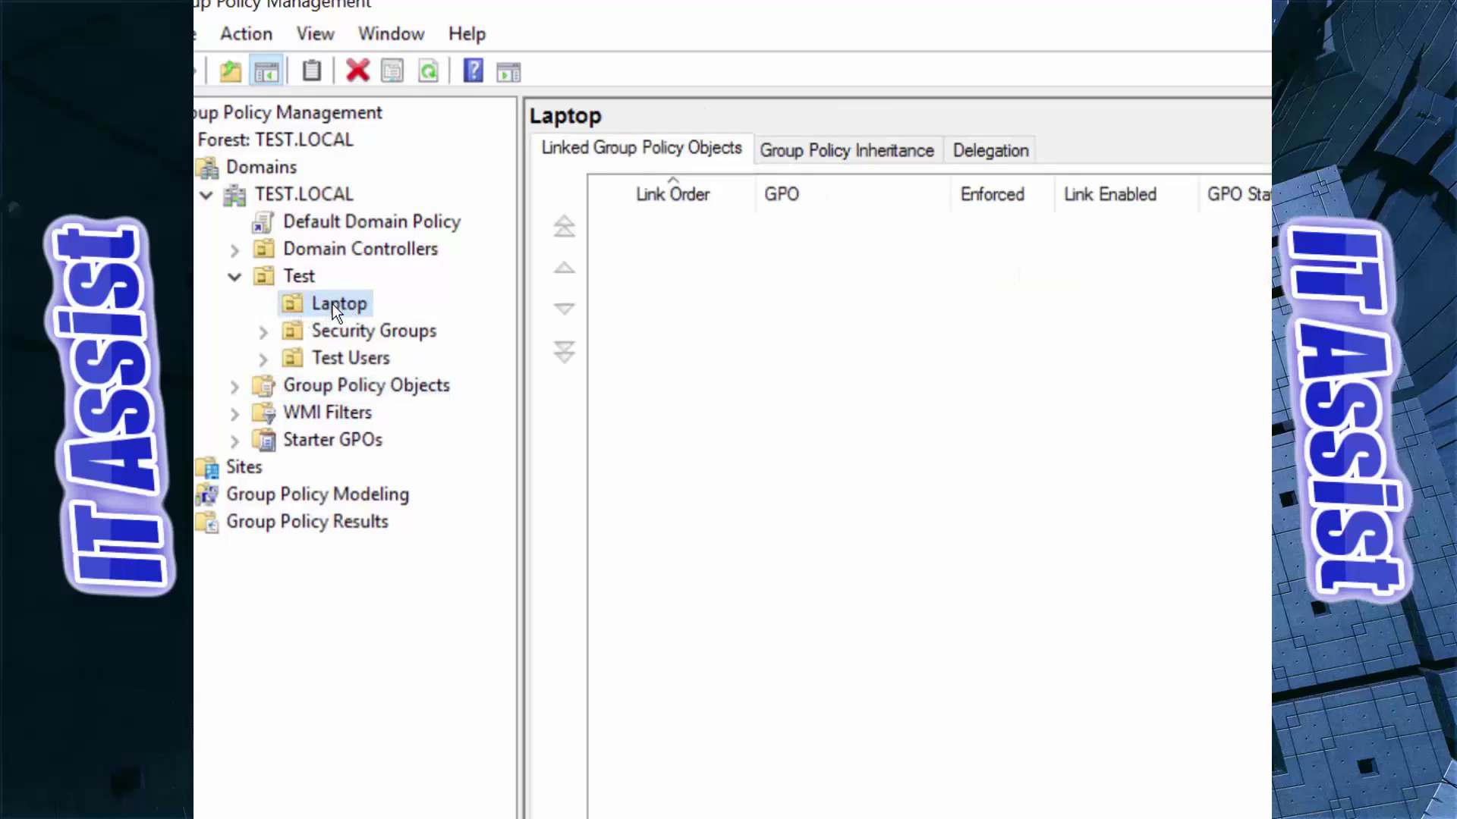
right_click(375, 278)
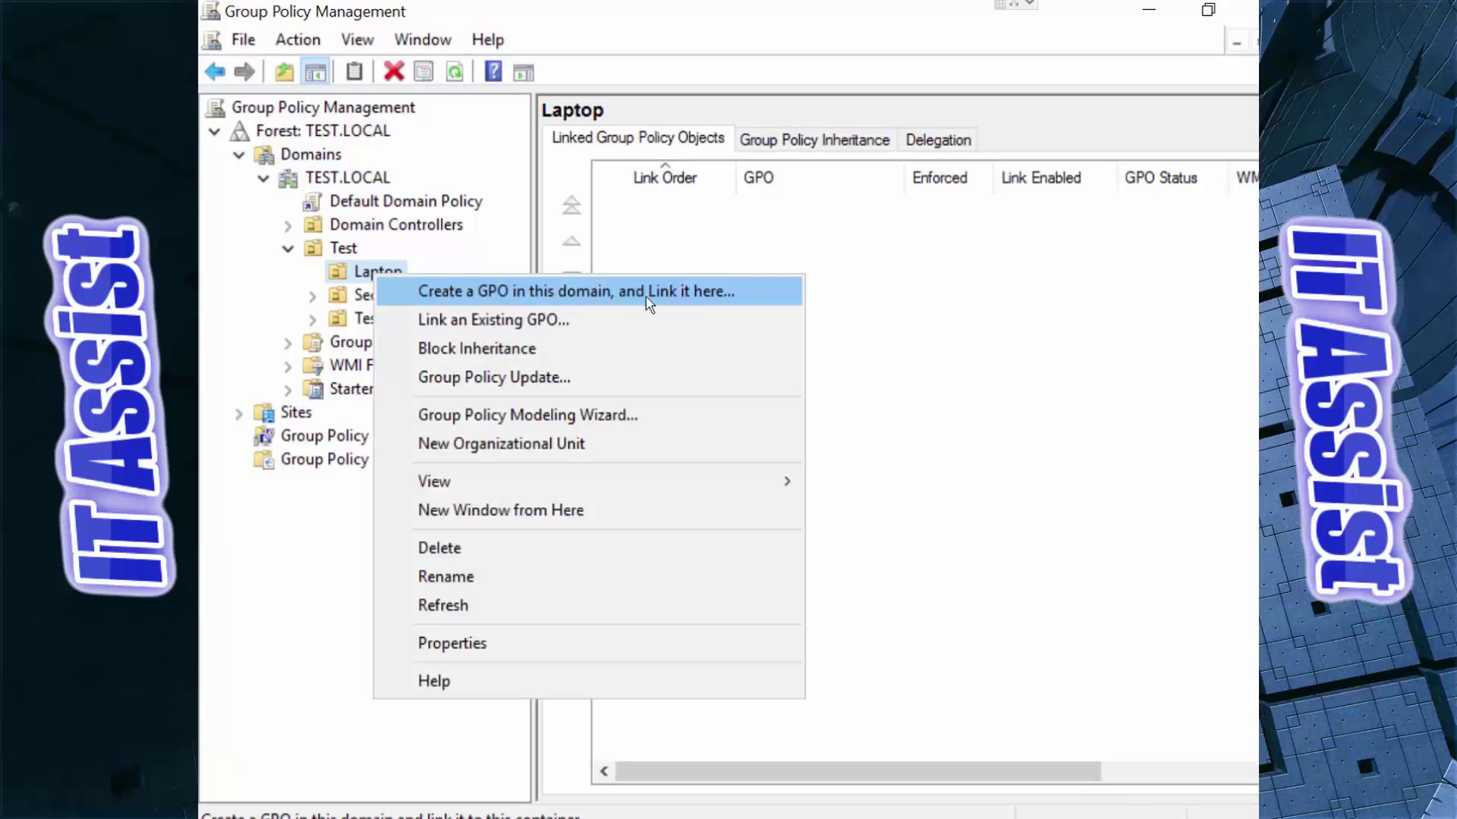
click(686, 294)
text(Wi)
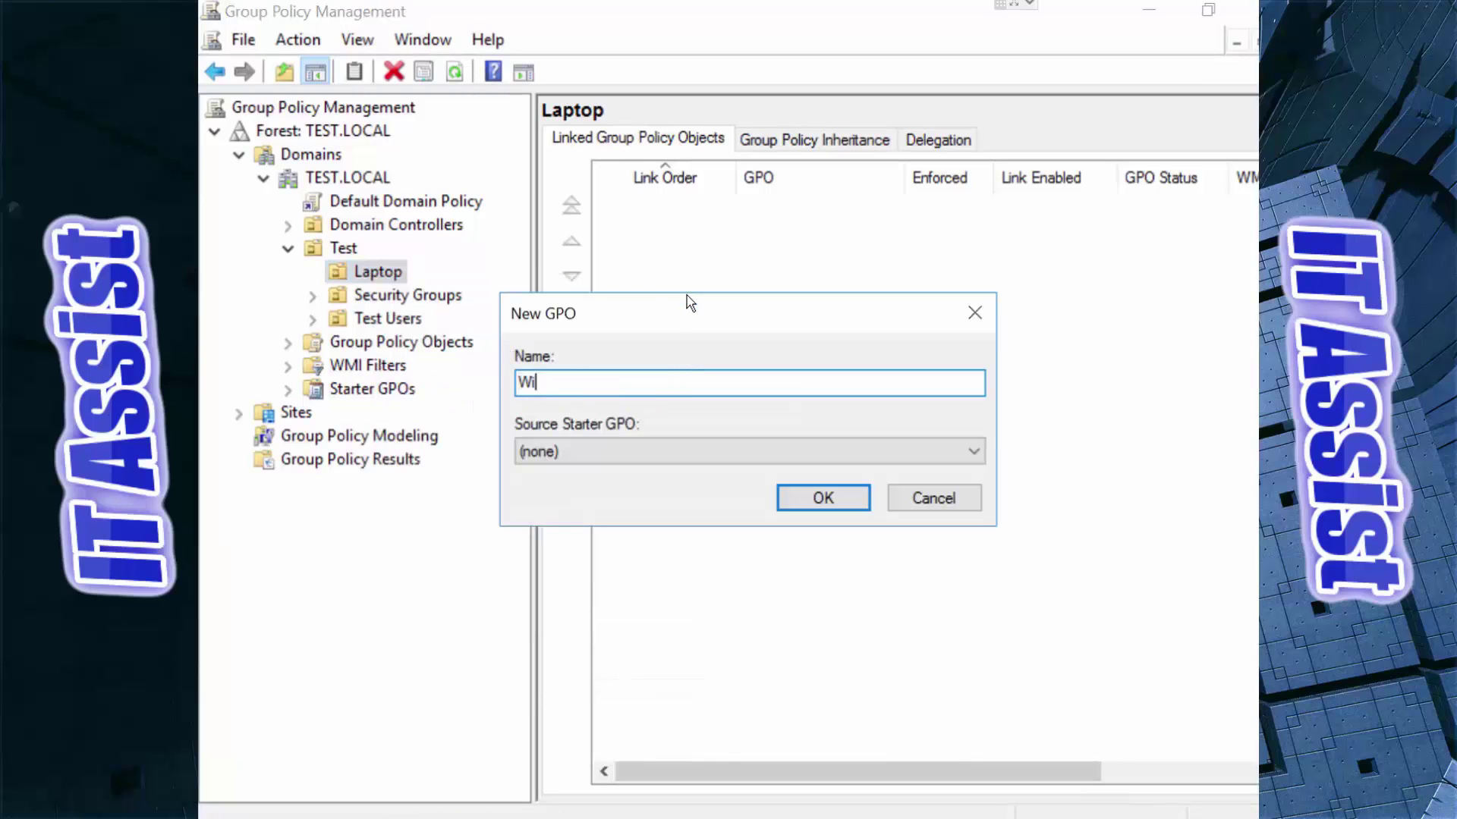
text(-Fi)
key(Return)
right_click(397, 296)
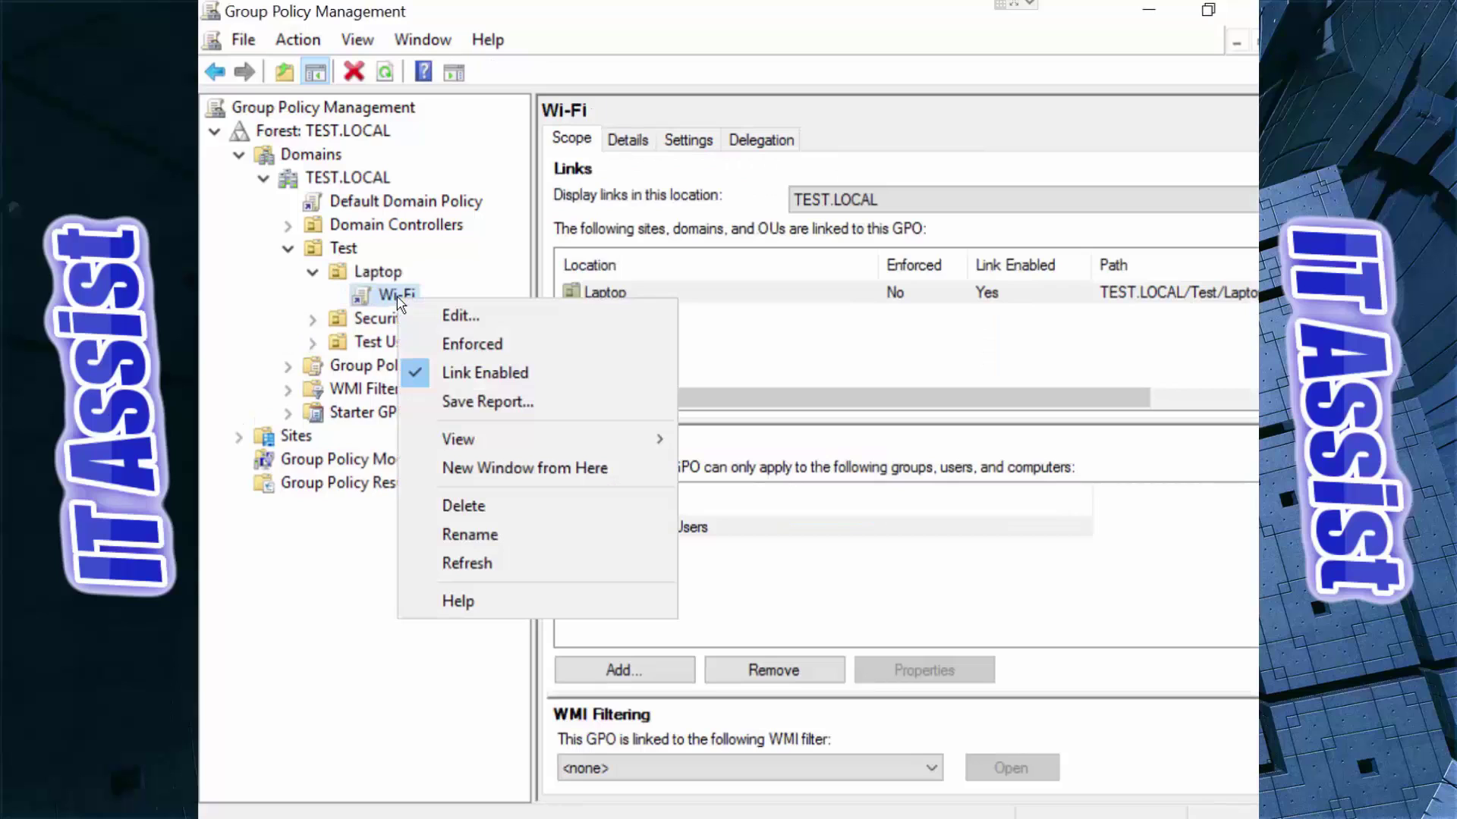
click(459, 318)
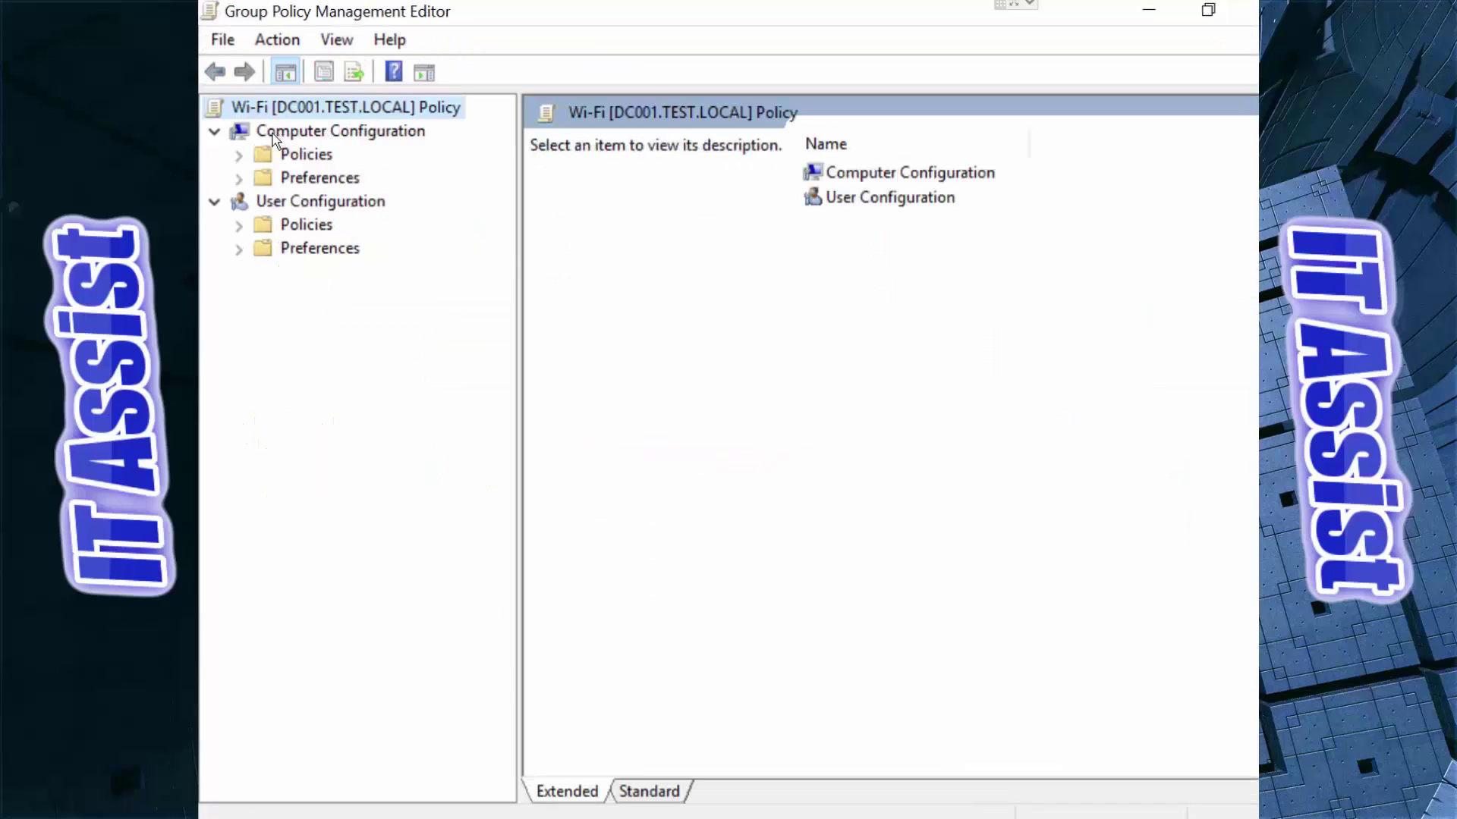
- Create the Vista wireless policy 'Test Wireless Network' under Security Settings and add an infrastructure profile
click(237, 156)
click(262, 202)
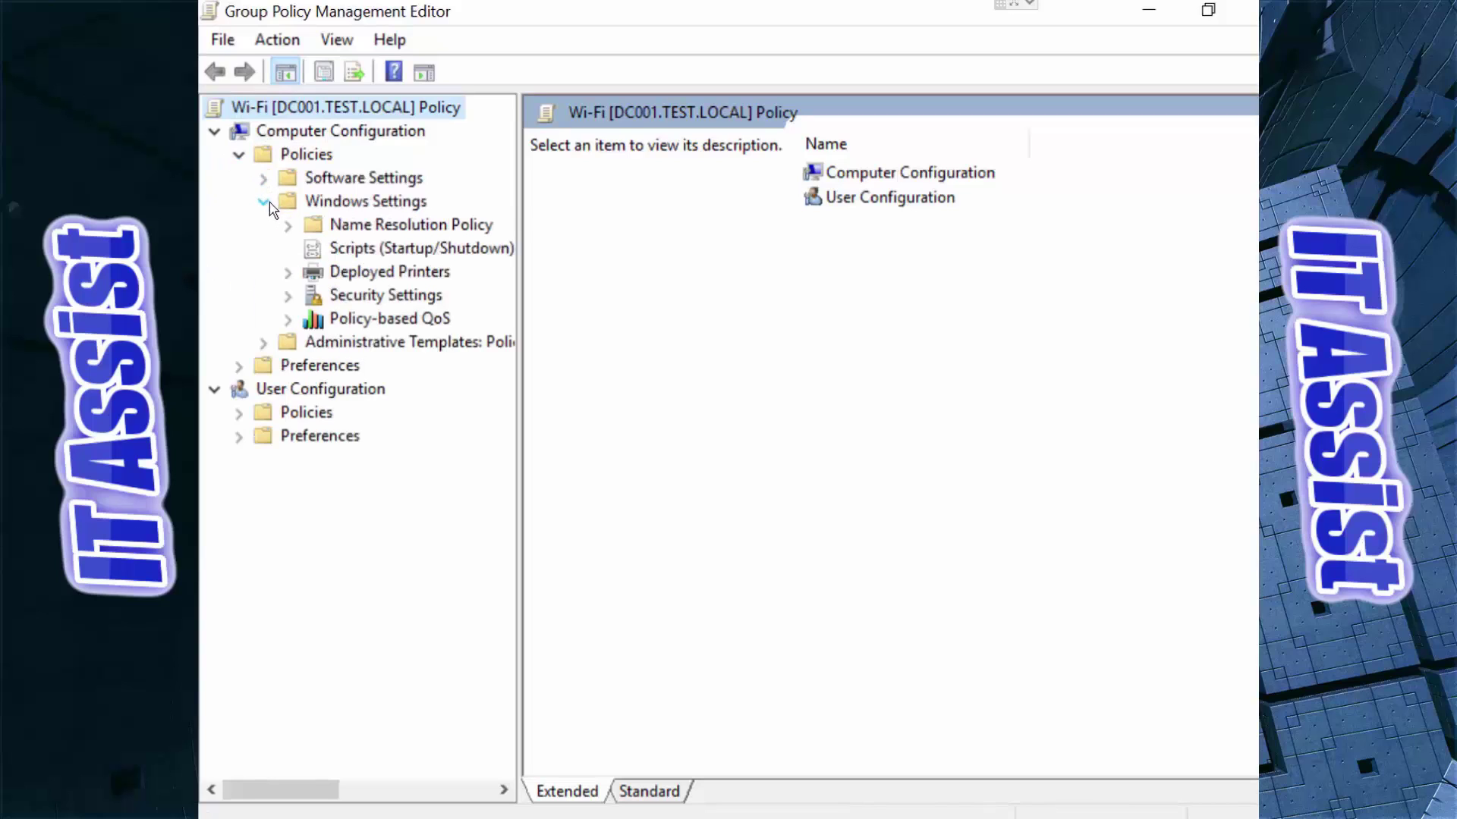
click(288, 297)
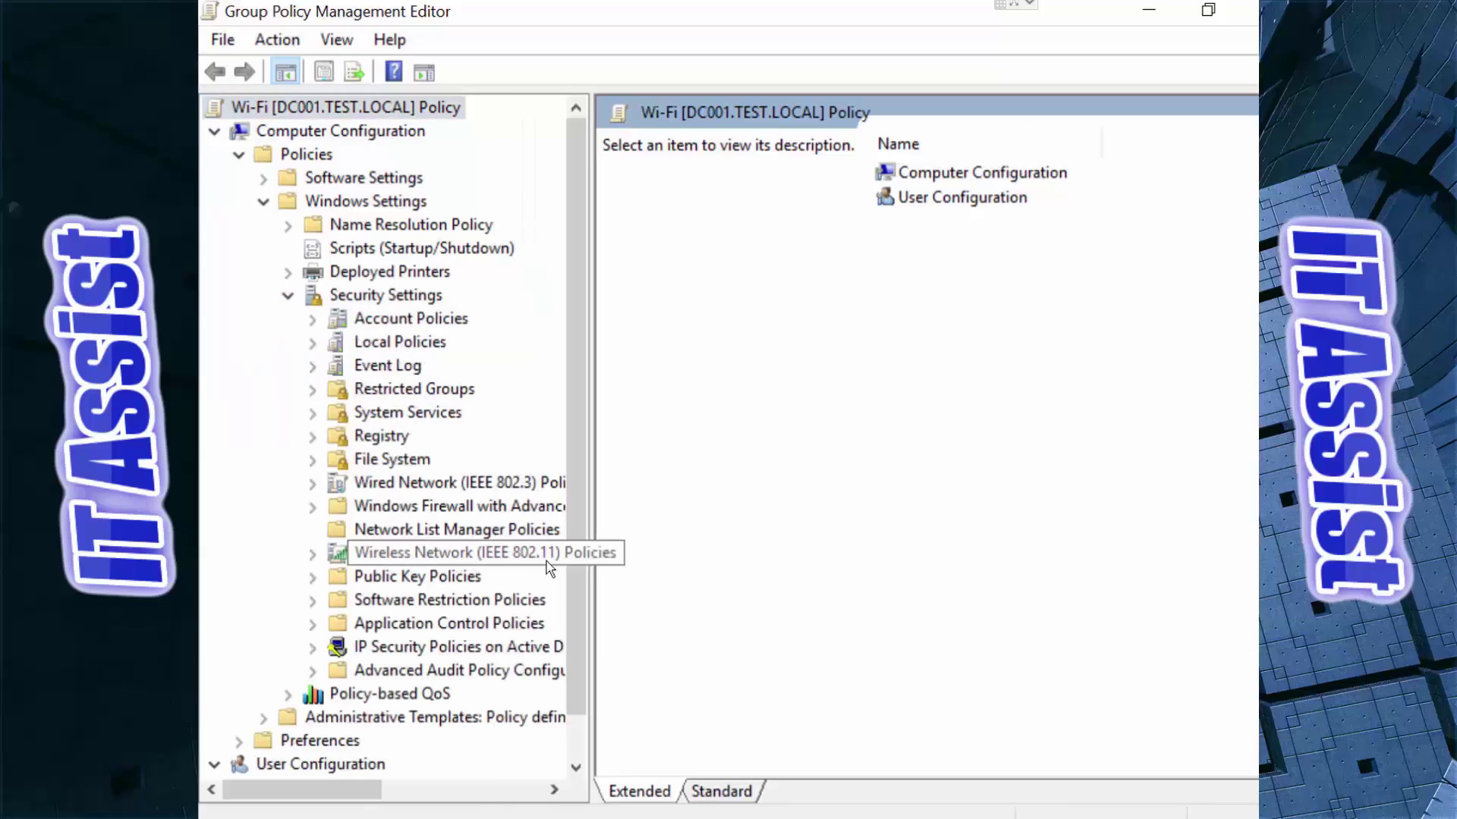
click(487, 556)
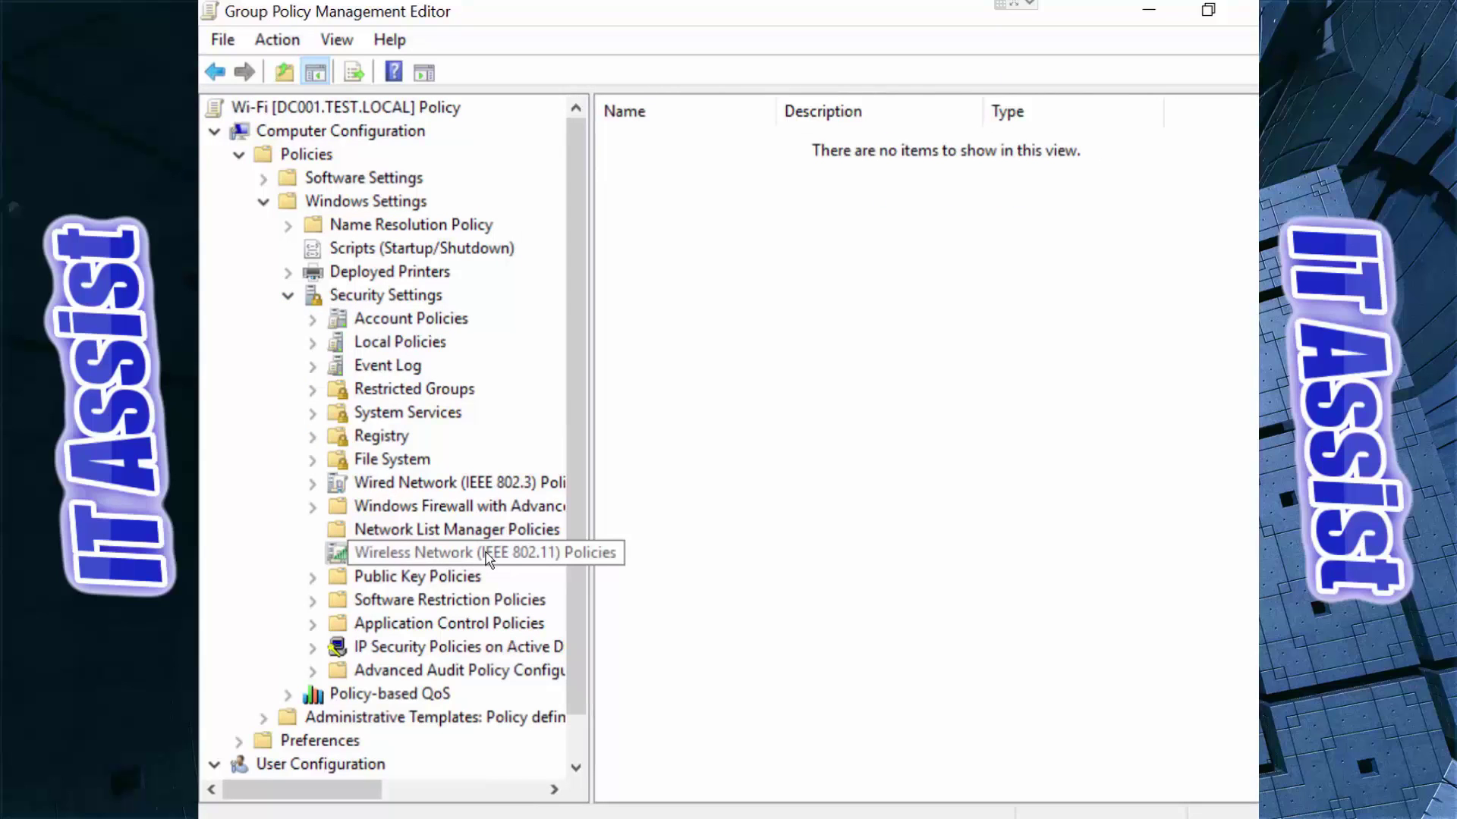
right_click(485, 552)
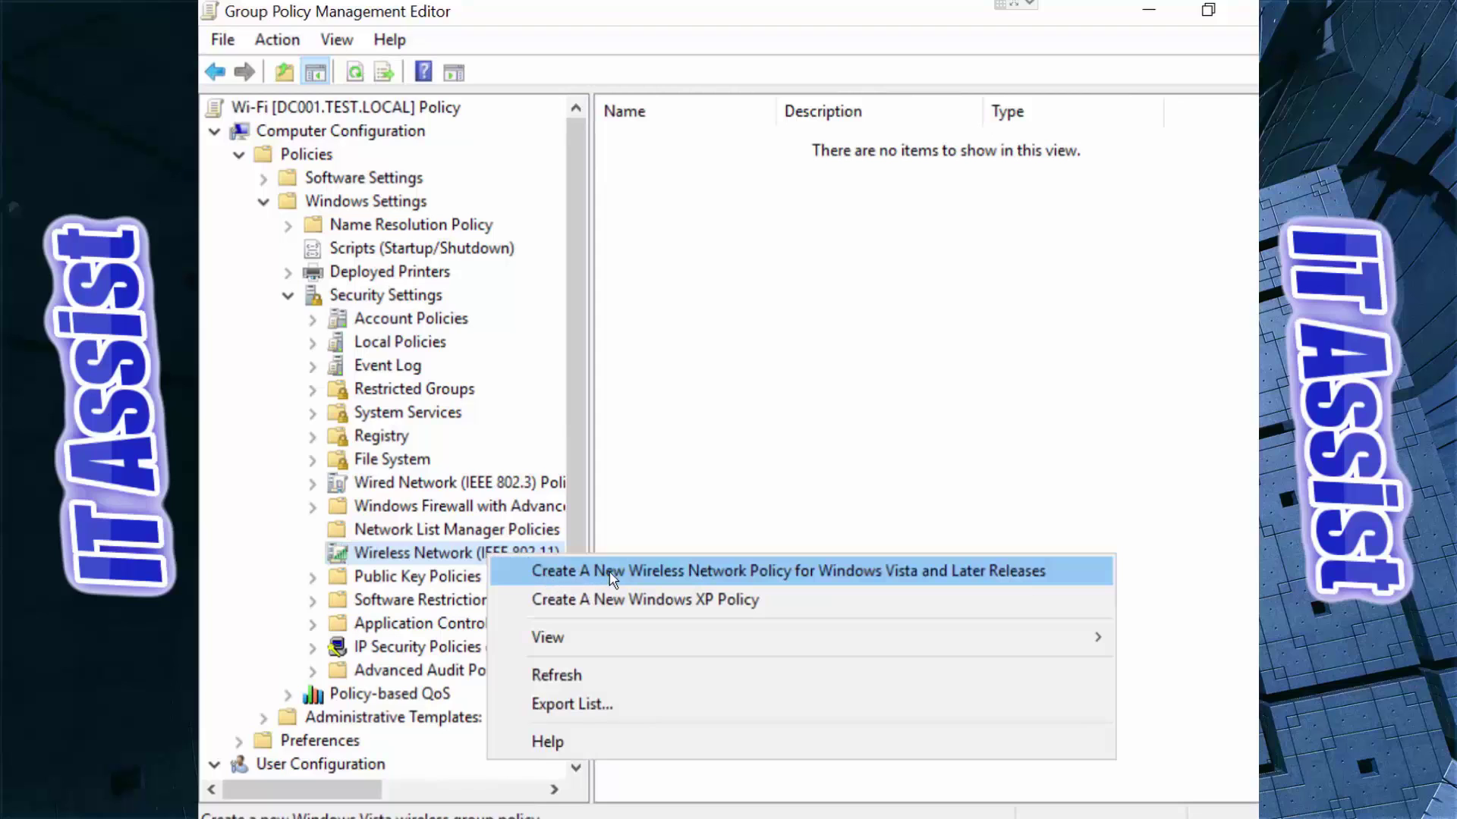
click(888, 581)
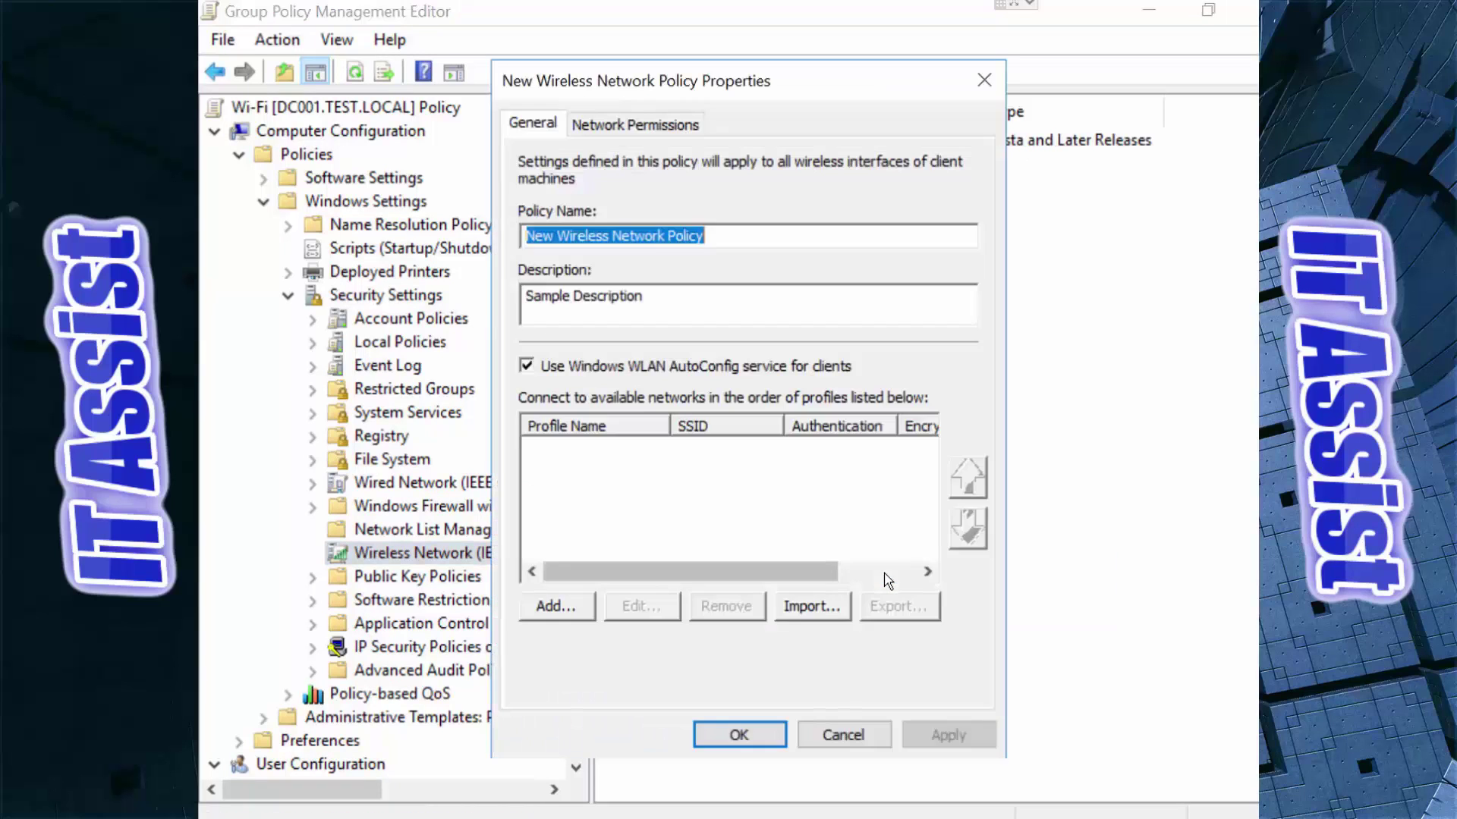
text(Test Wireless Network)
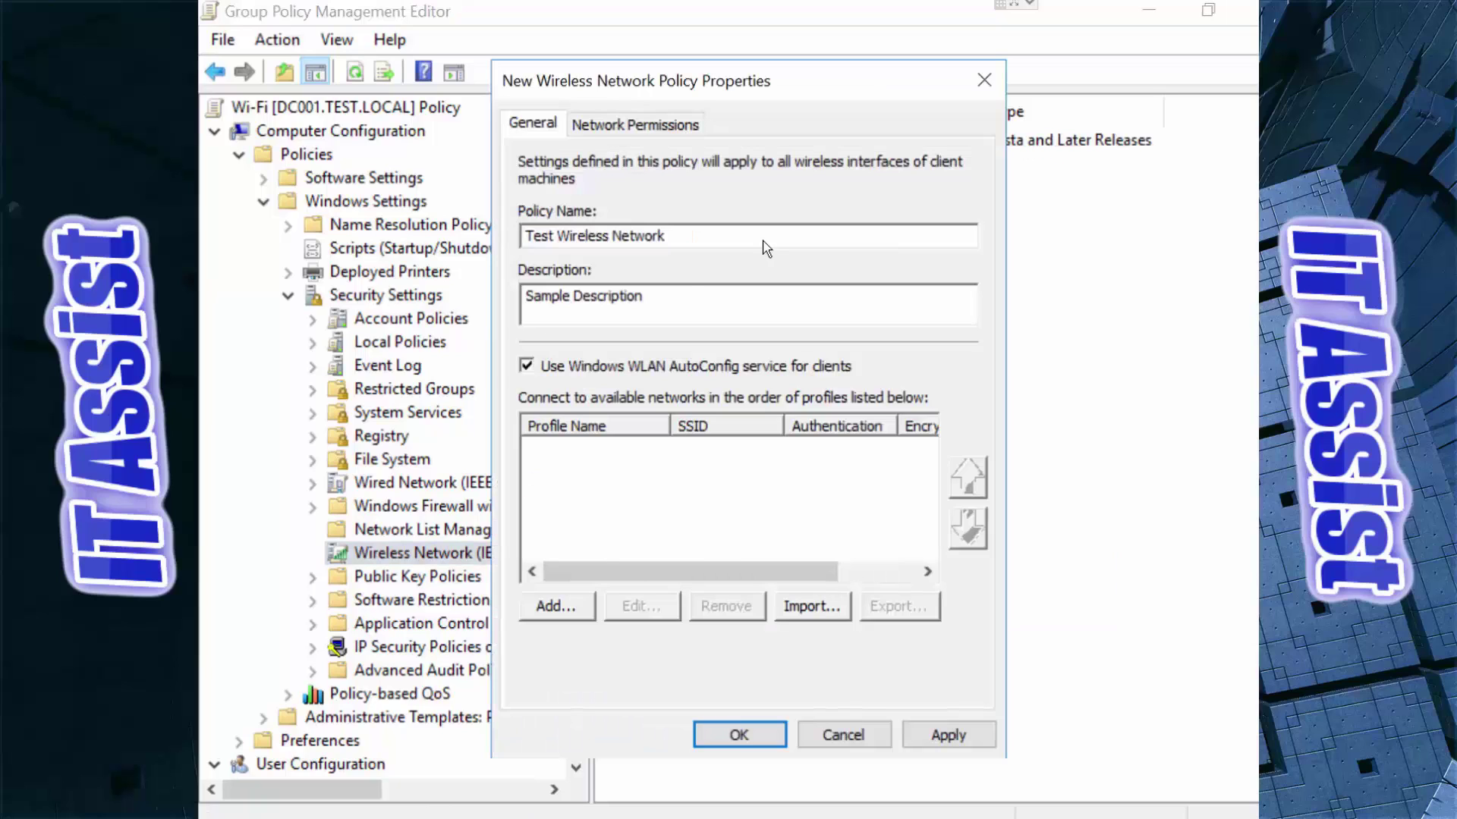
click(662, 305)
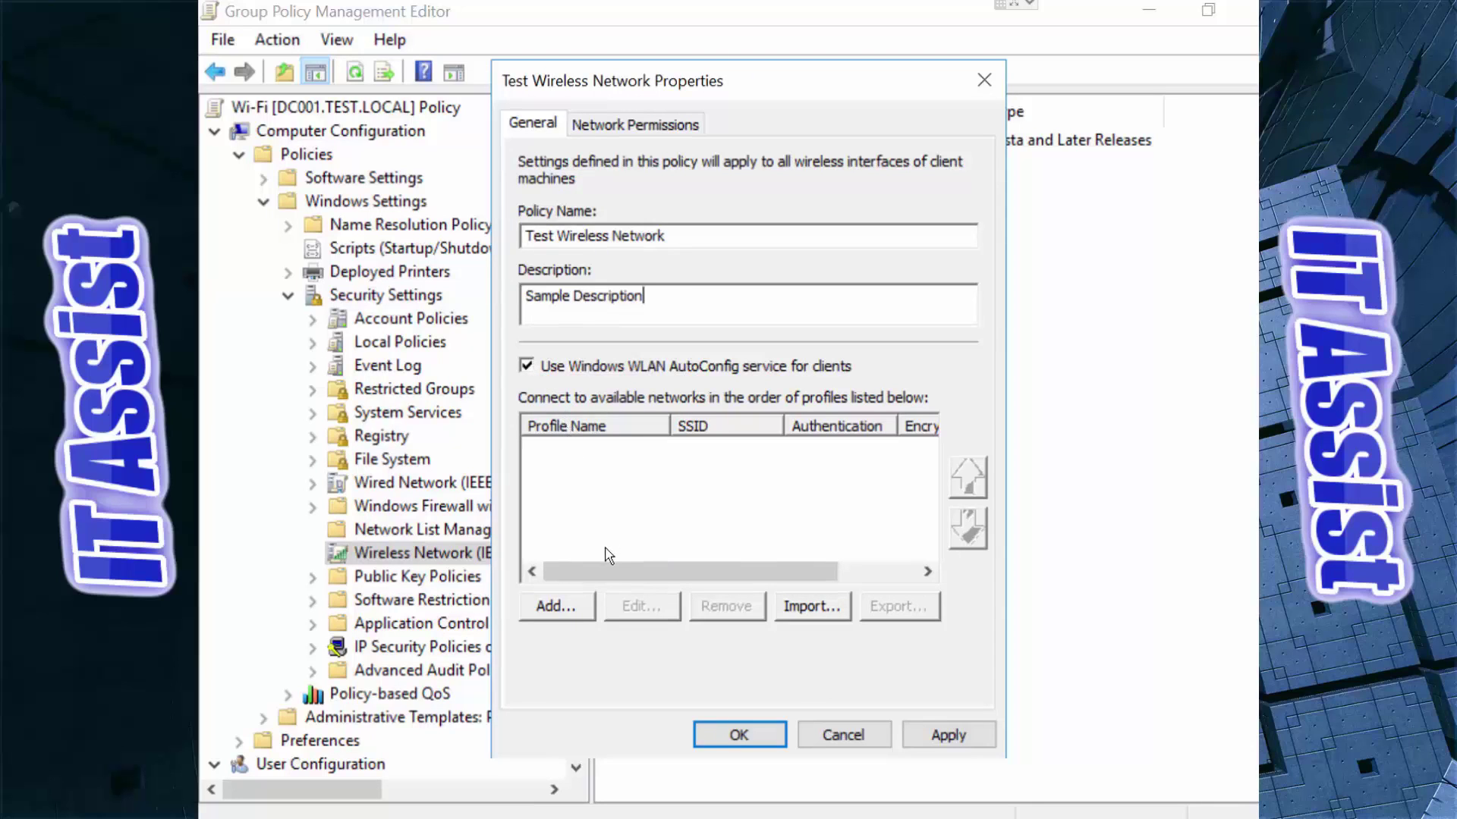
click(557, 617)
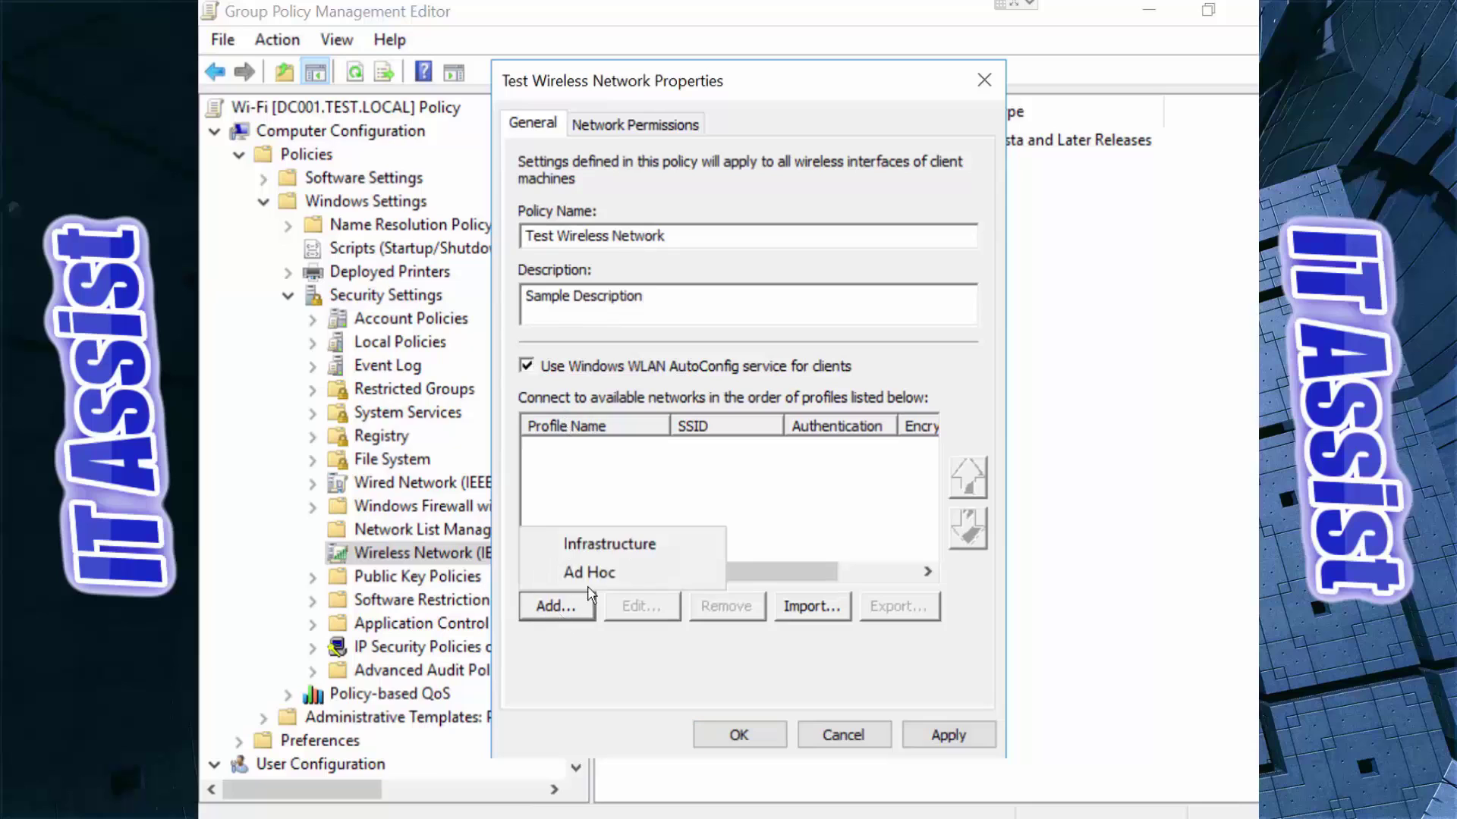
click(609, 545)
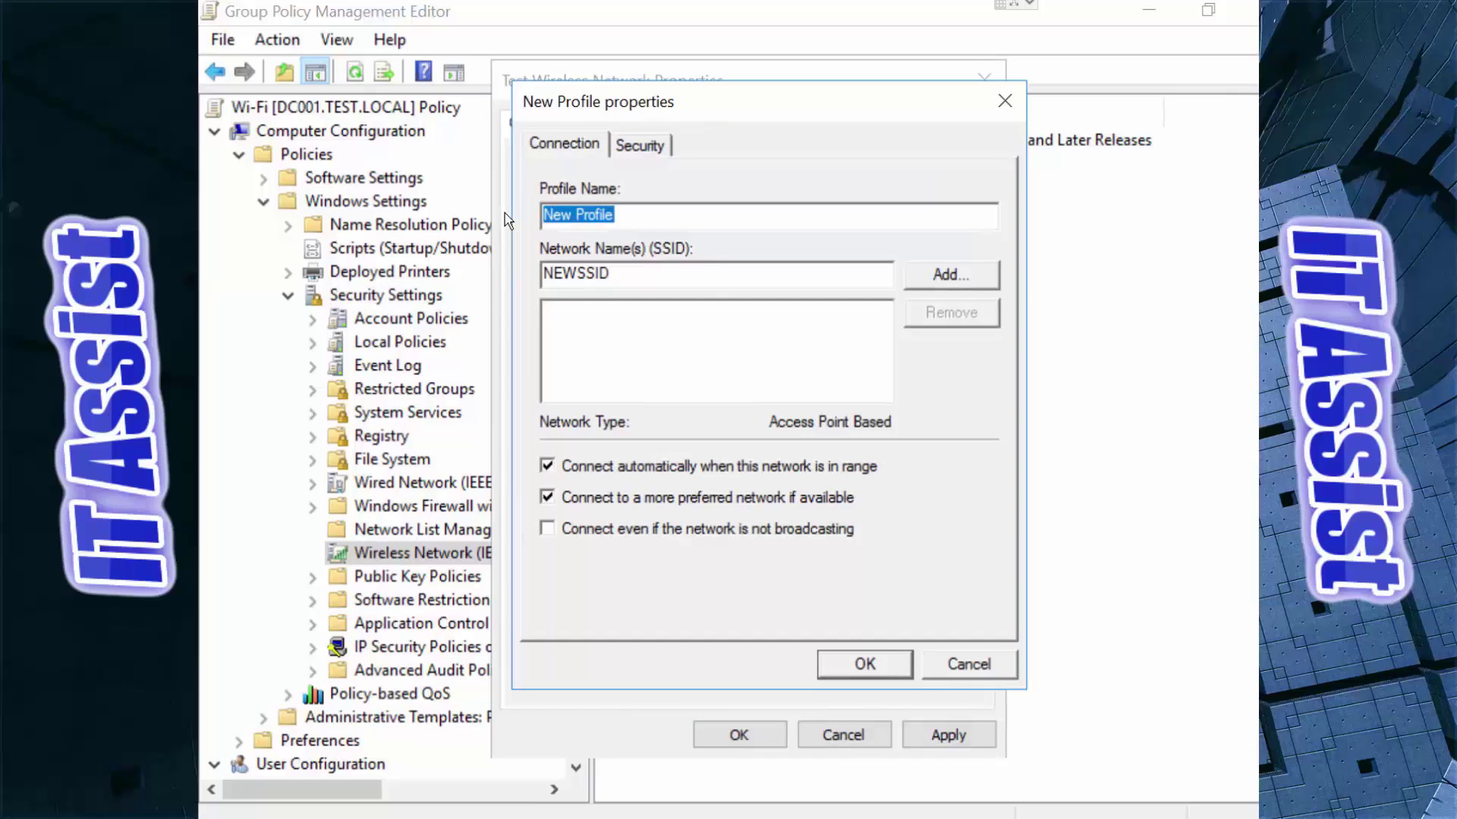
- Name the new profile 'Test' and add SecureWireless to its network names
text(Test)
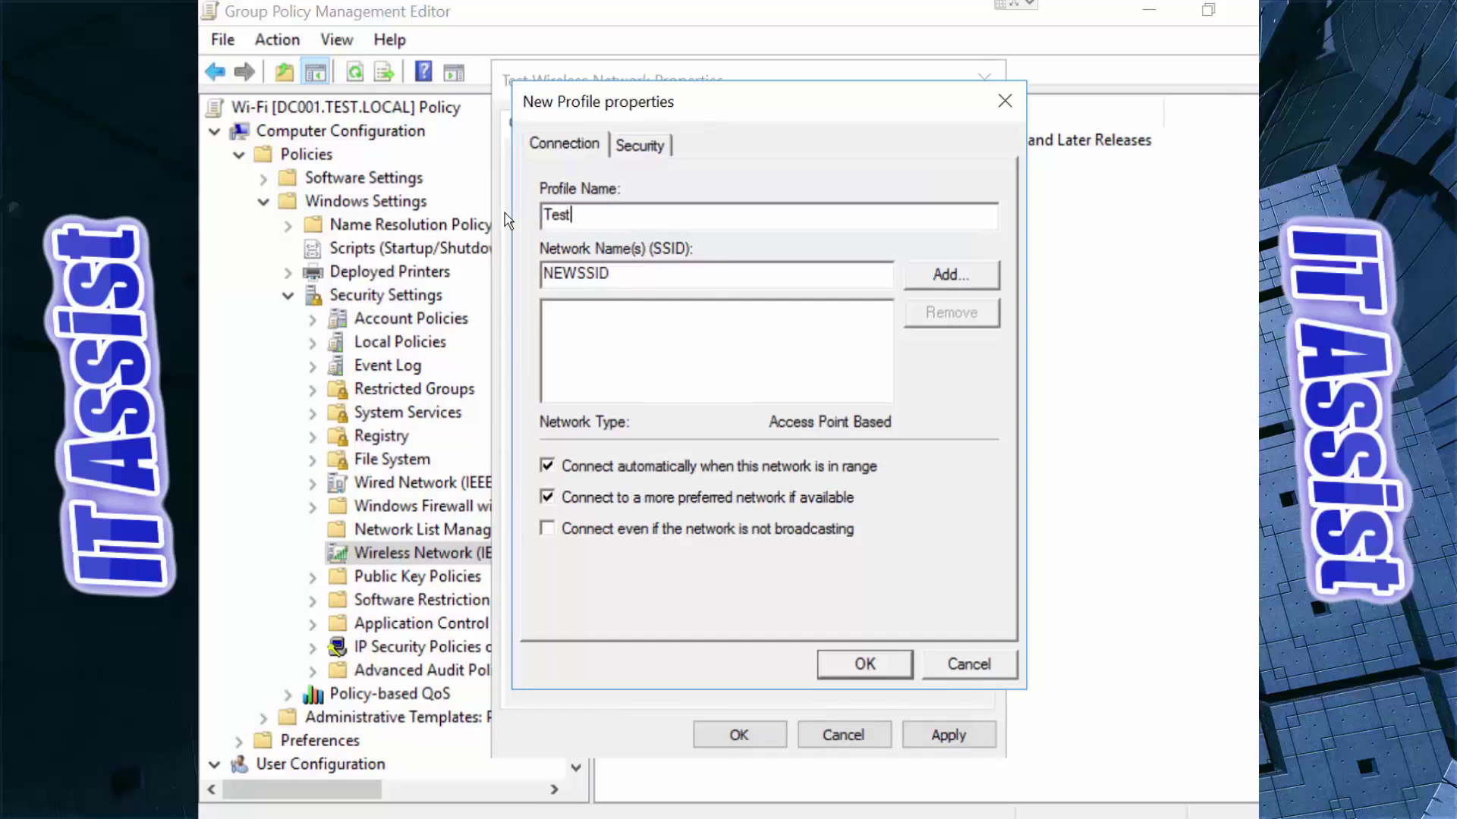
key(Tab)
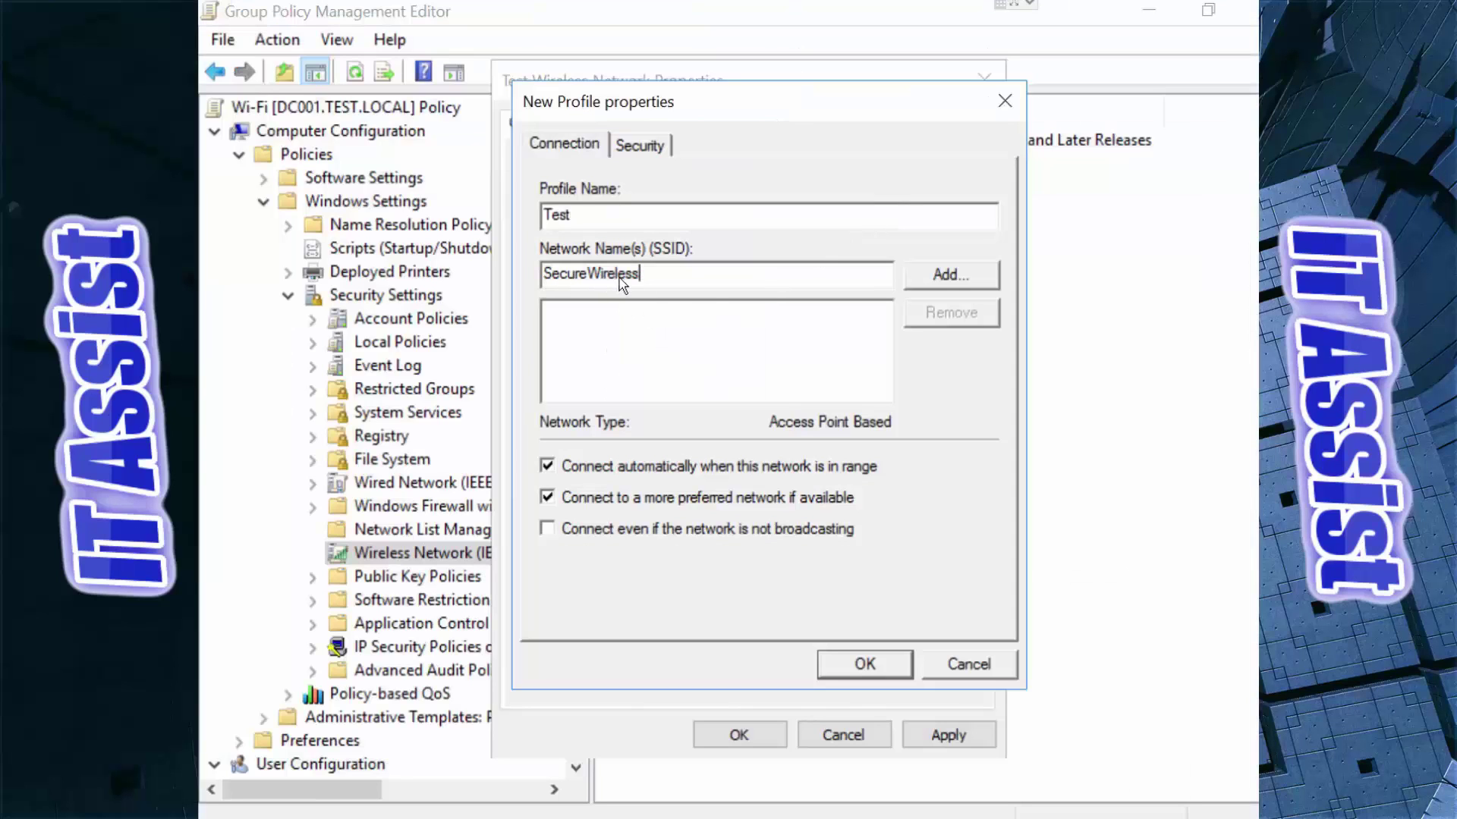
click(938, 281)
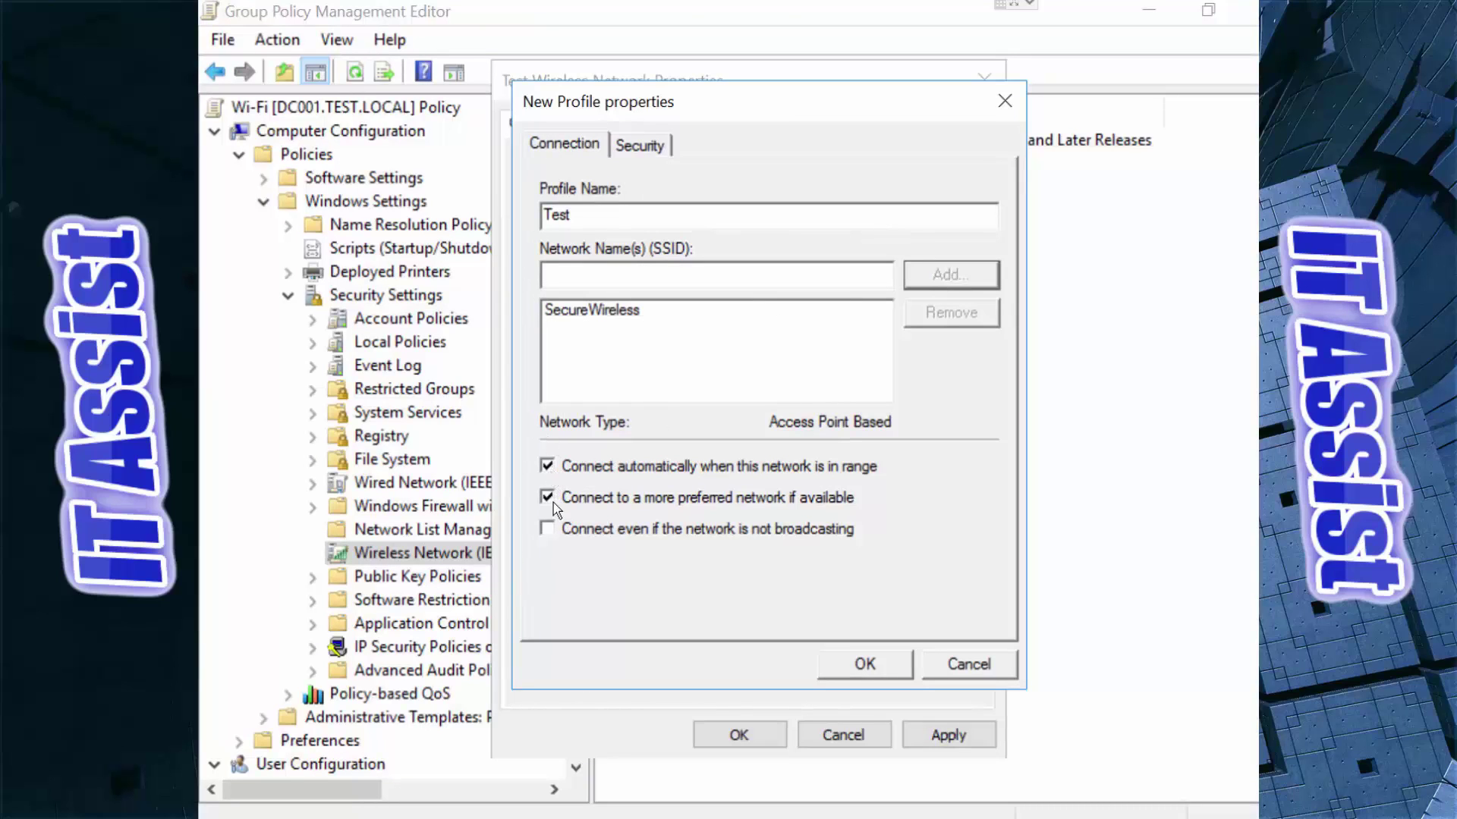
click(639, 146)
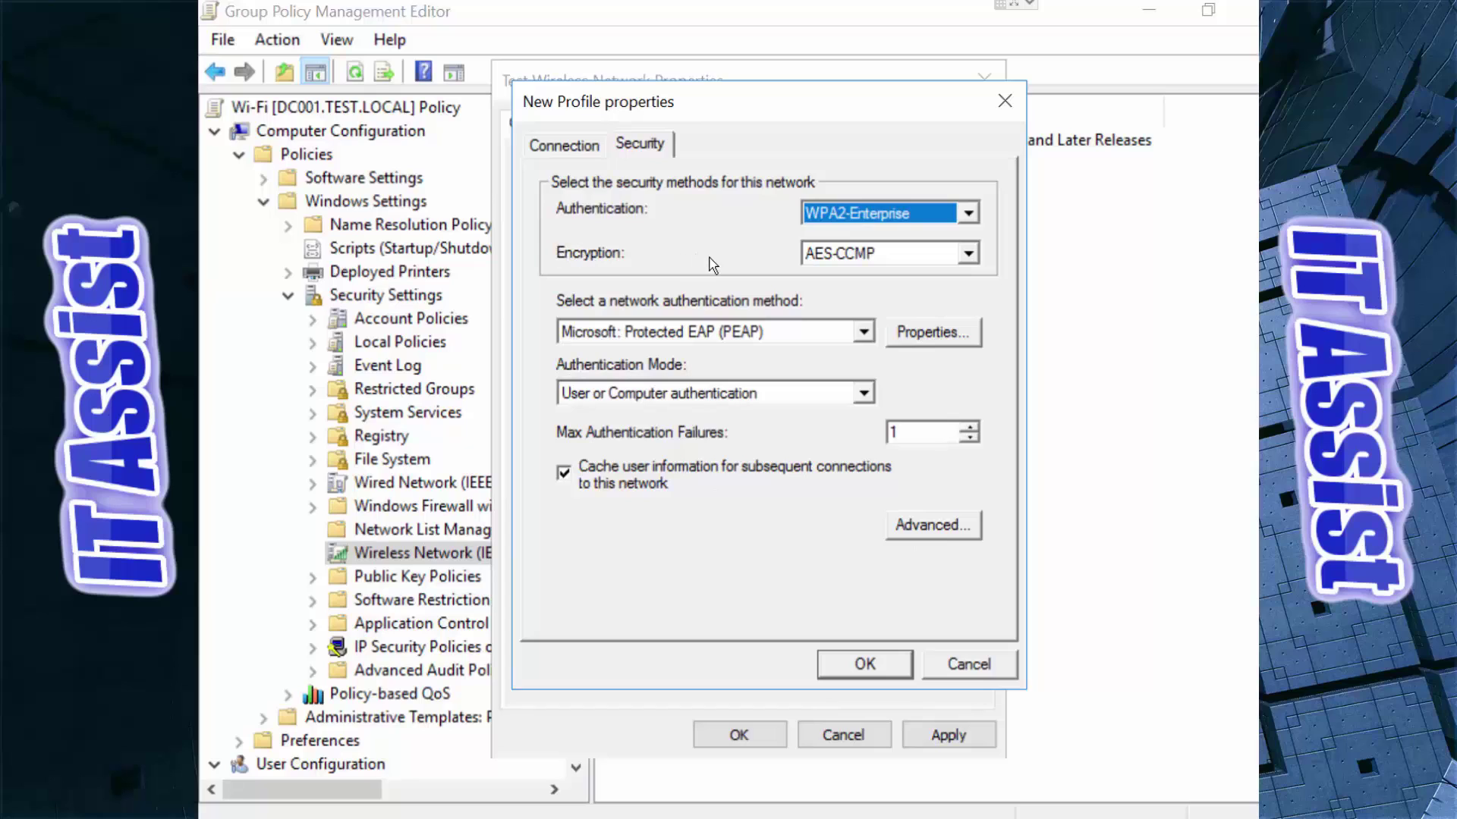
- Set encryption to TKIP and have PEAP trust TEST-DC001-CA and both TEST-DC001-CA-1 roots
click(968, 254)
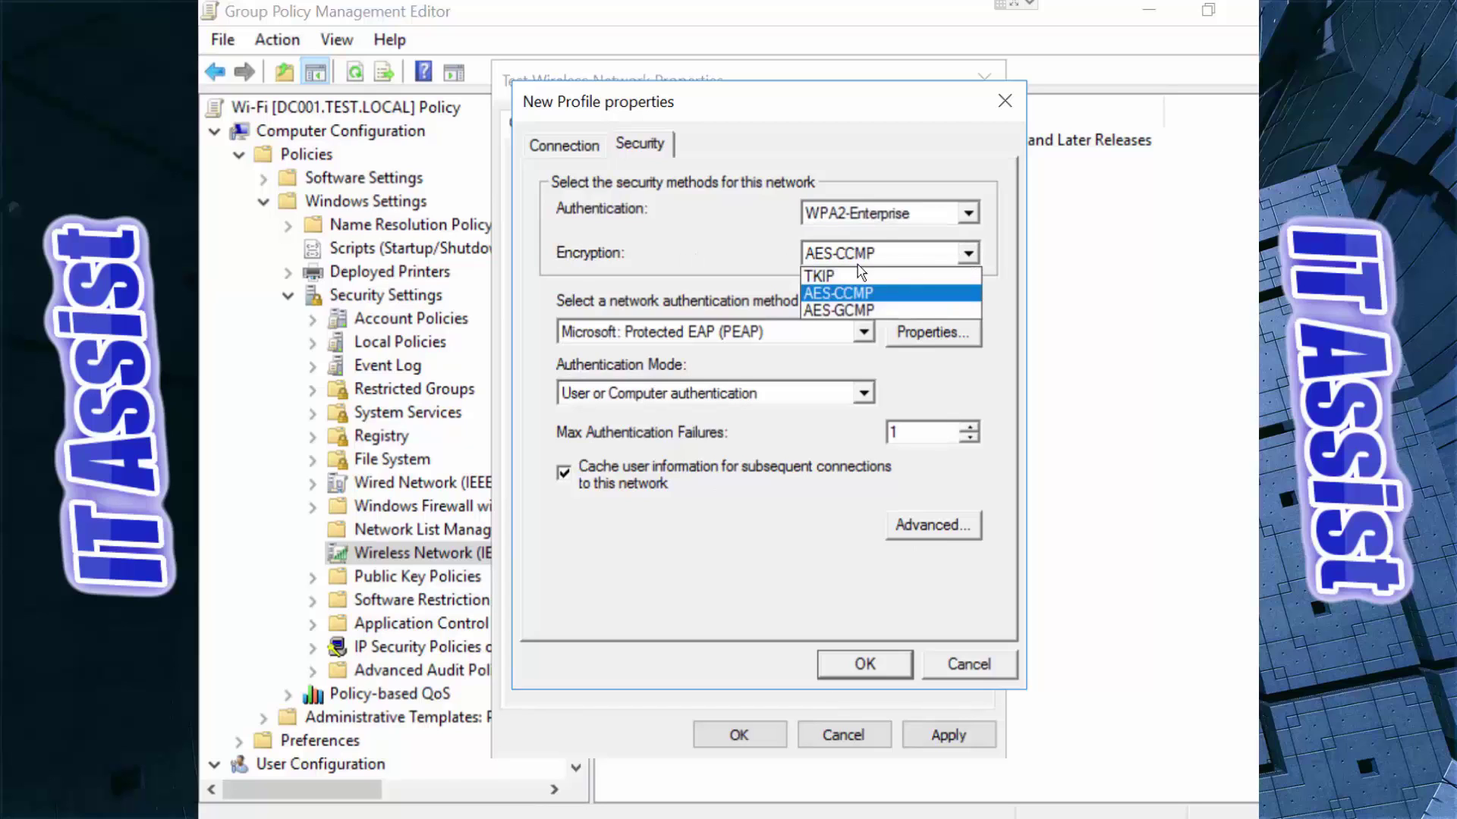
click(825, 278)
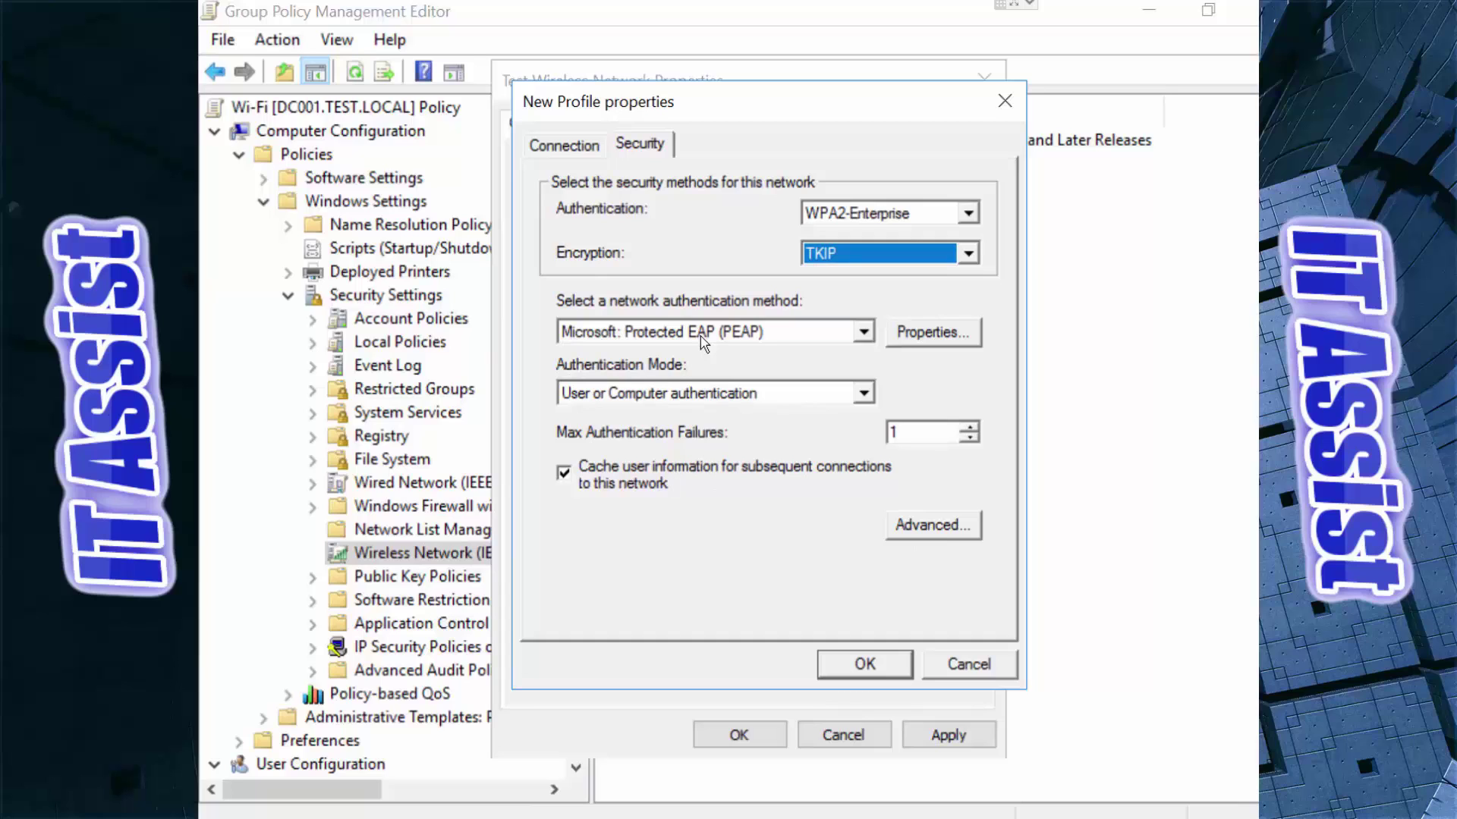
click(935, 339)
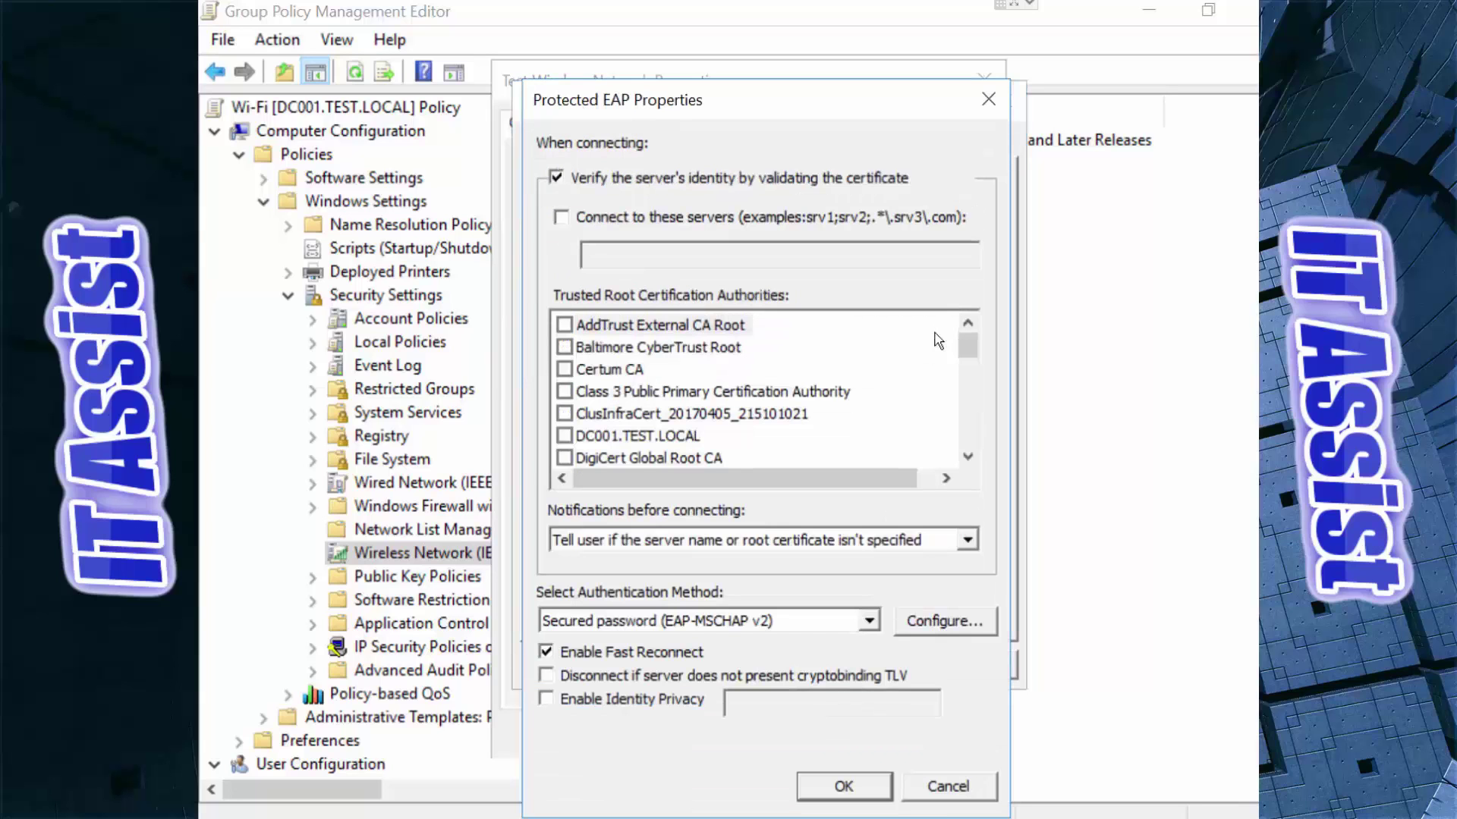
scroll(672, 396, down, 3)
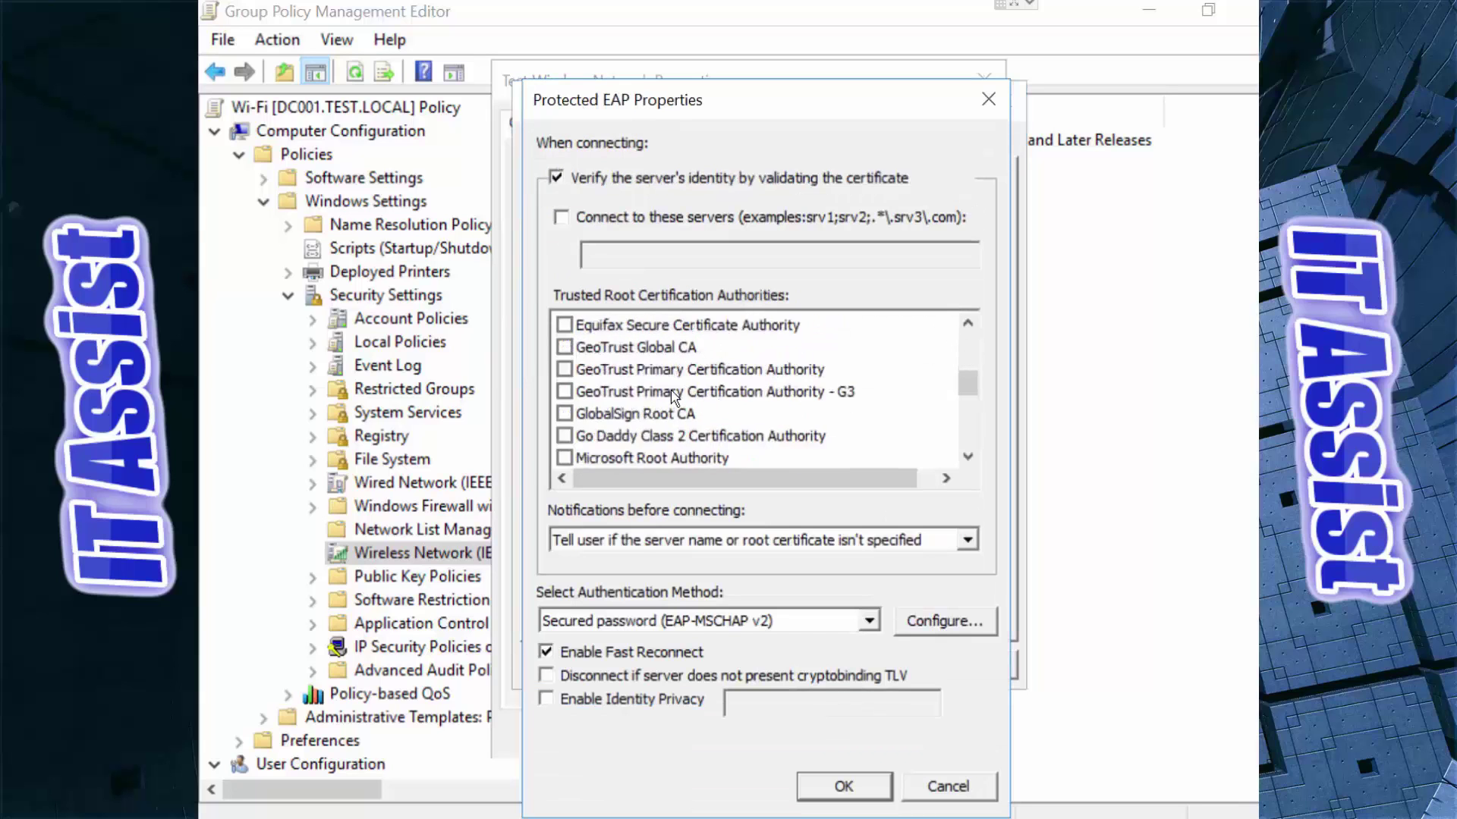
scroll(672, 396, down, 3)
scroll(691, 393, up, 1)
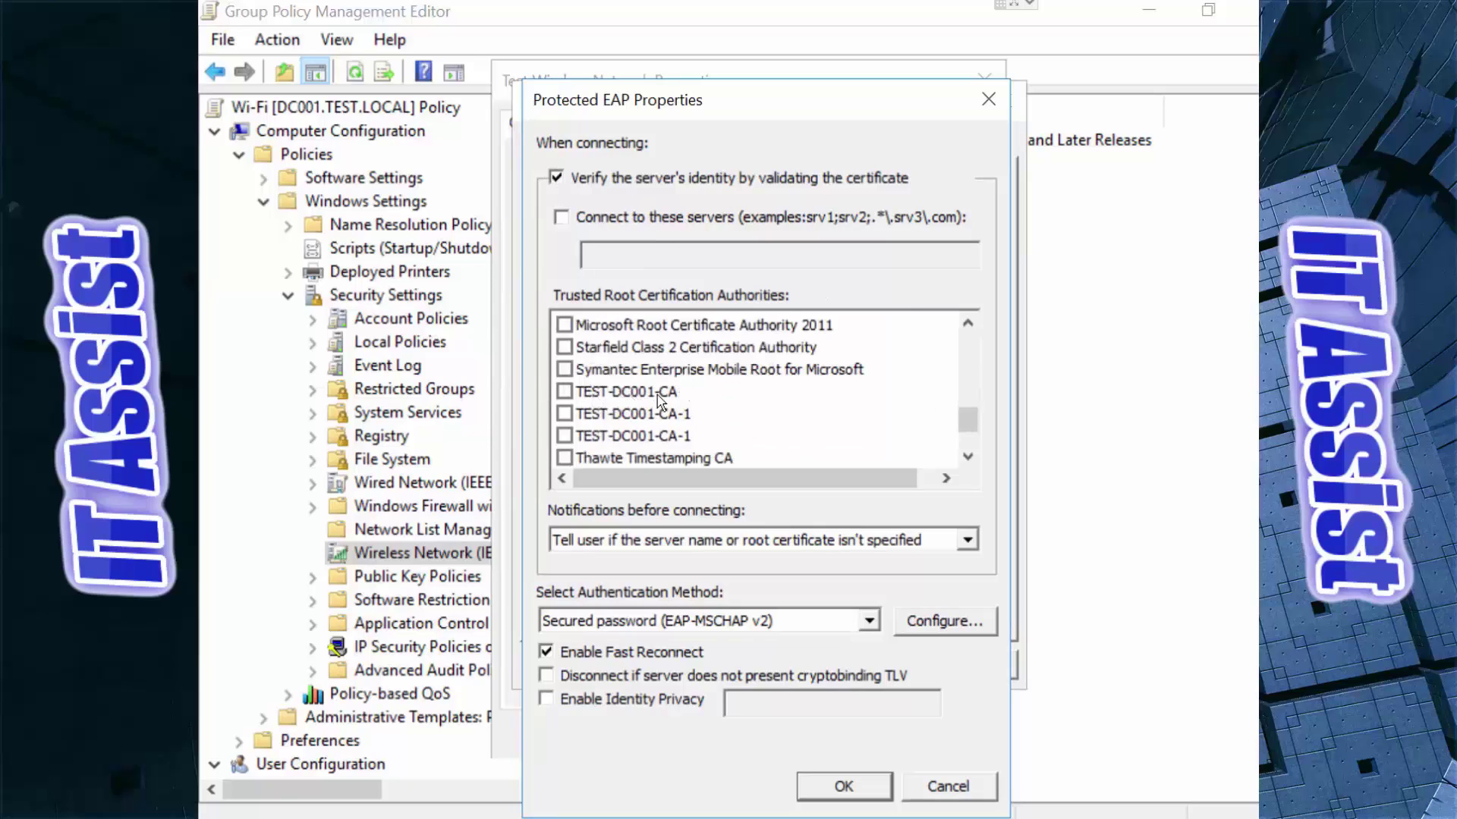
click(565, 435)
click(565, 414)
click(565, 391)
scroll(747, 429, down, 1)
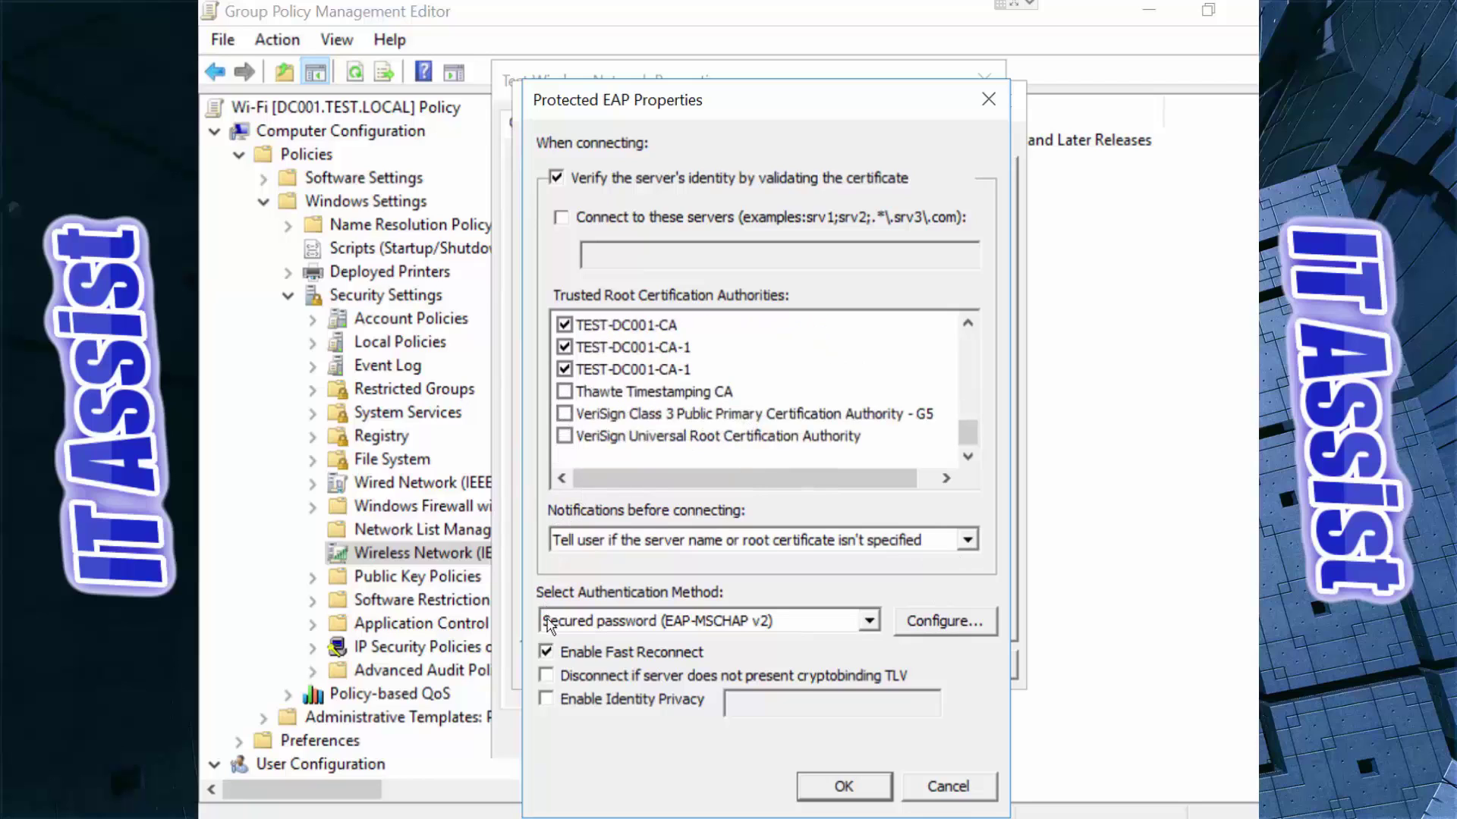
click(856, 791)
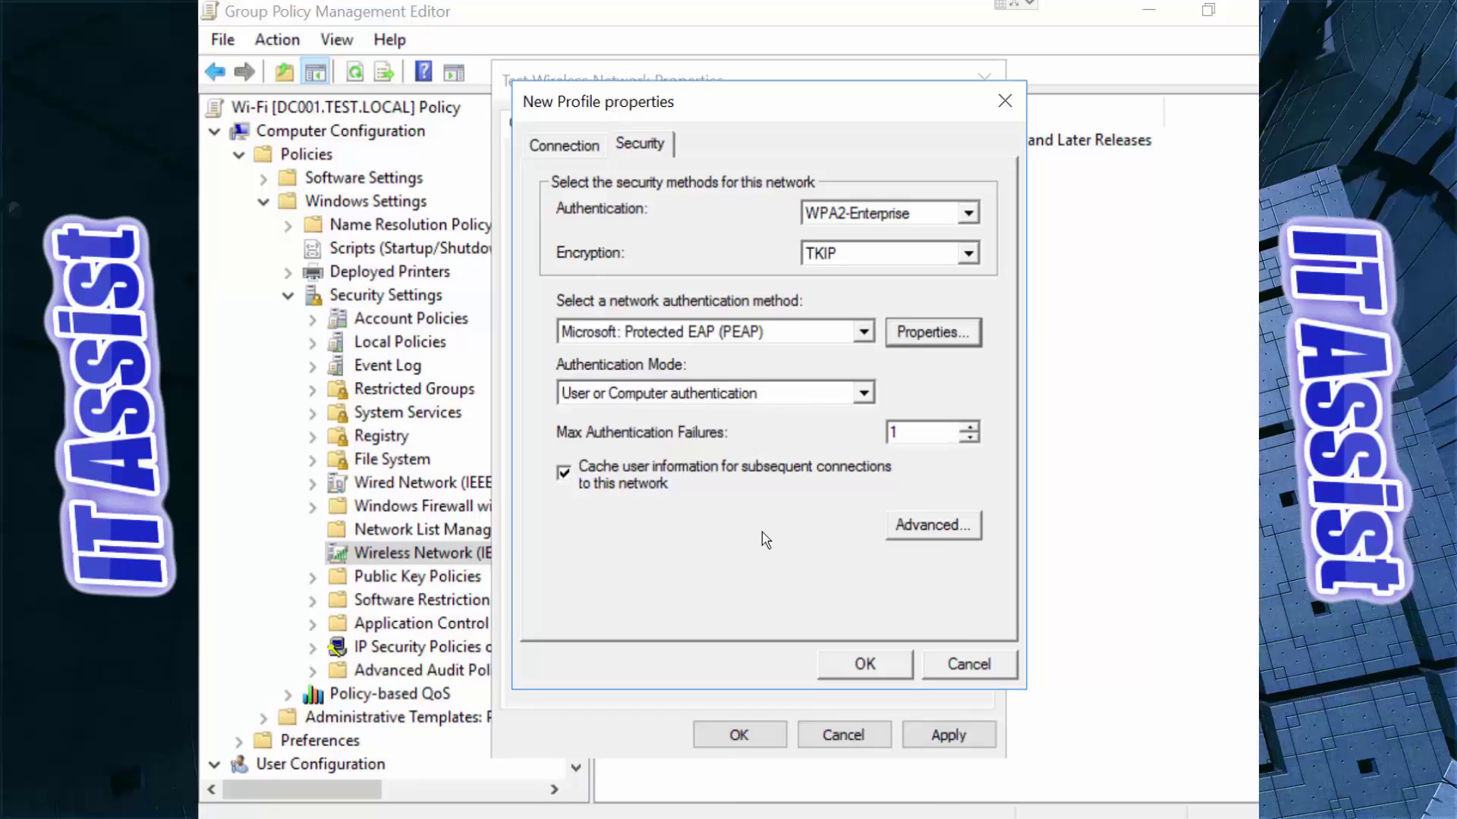
click(941, 531)
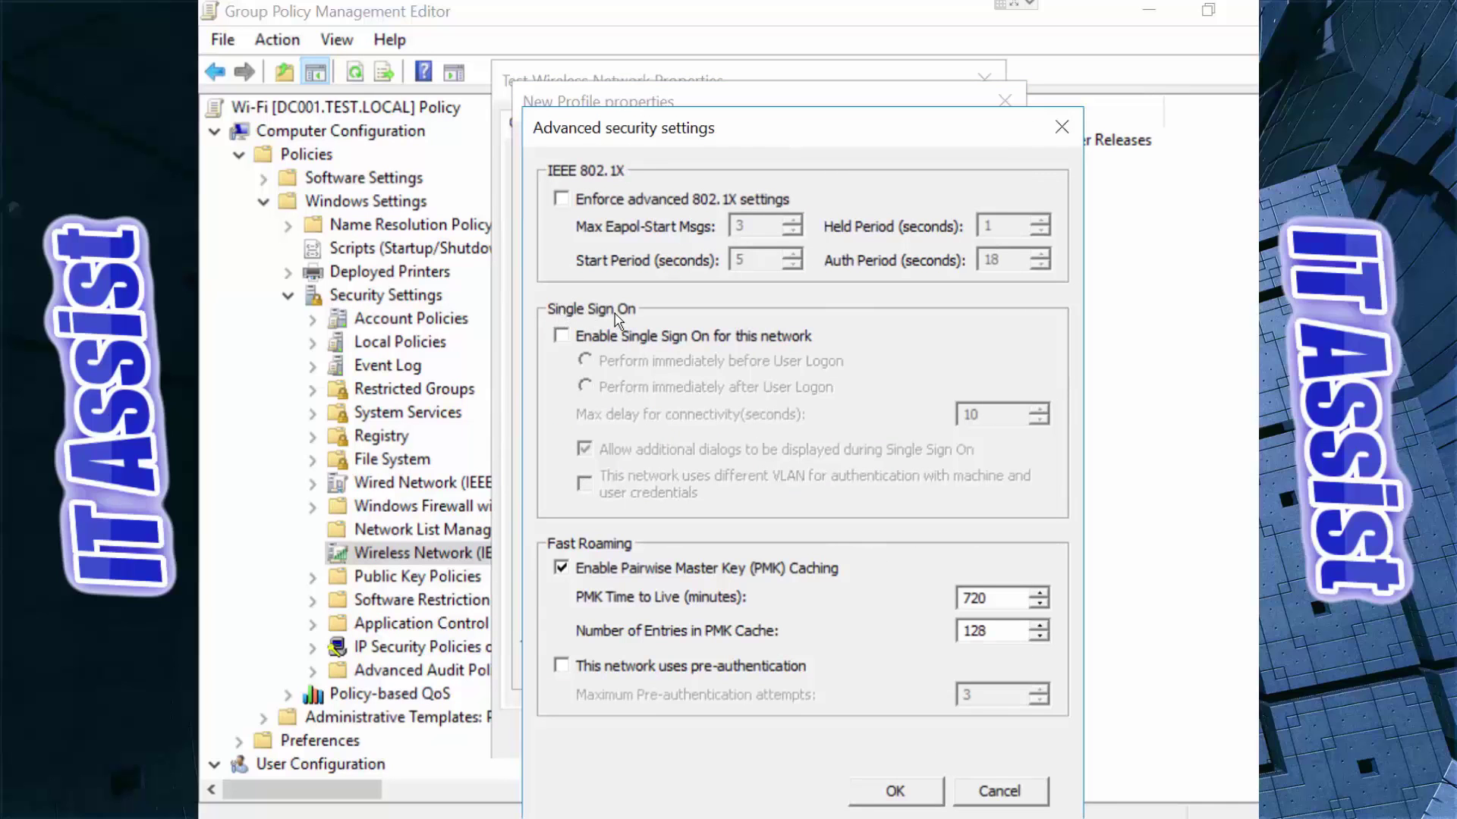
click(561, 336)
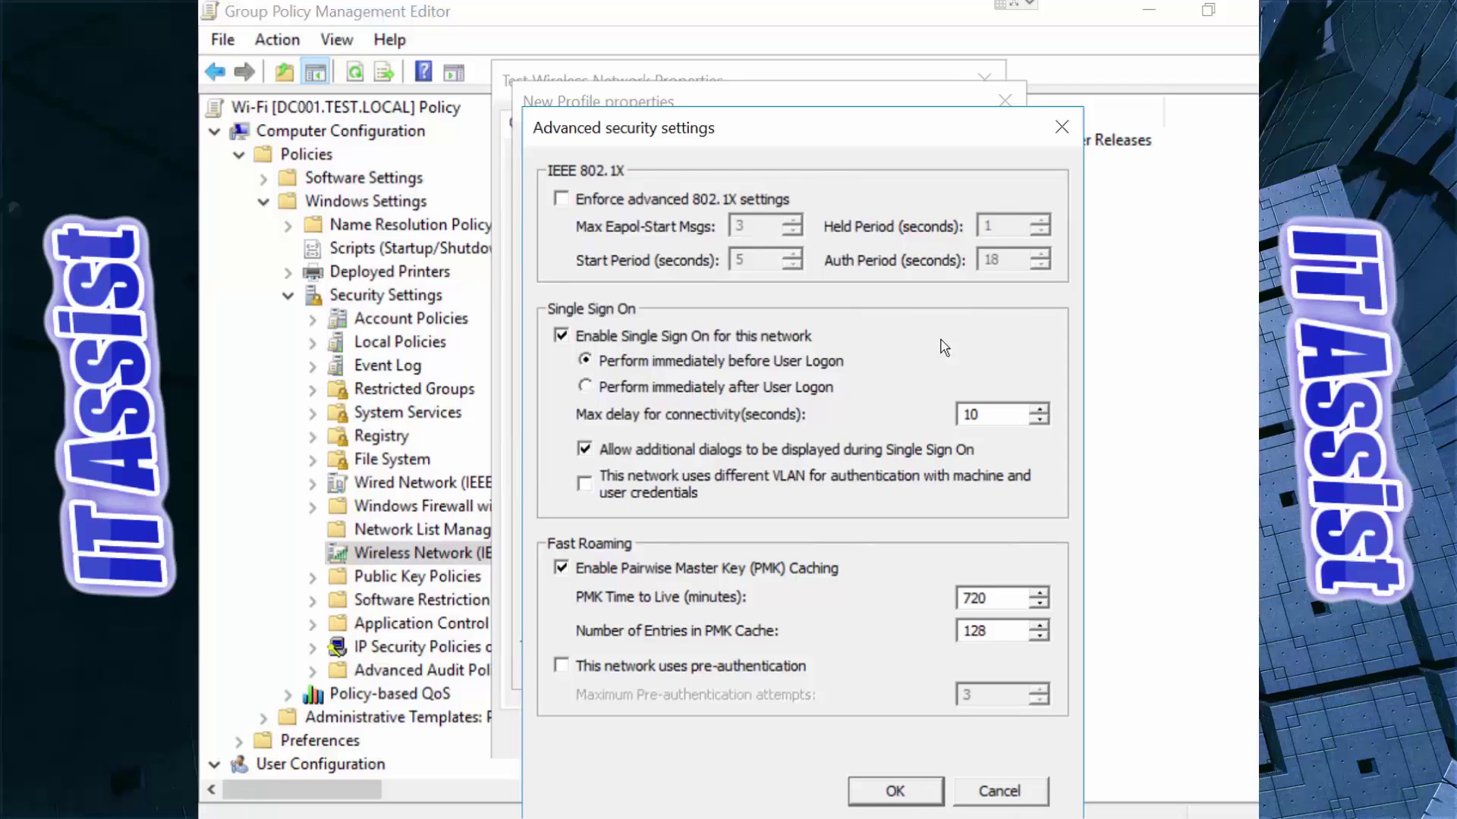
click(561, 336)
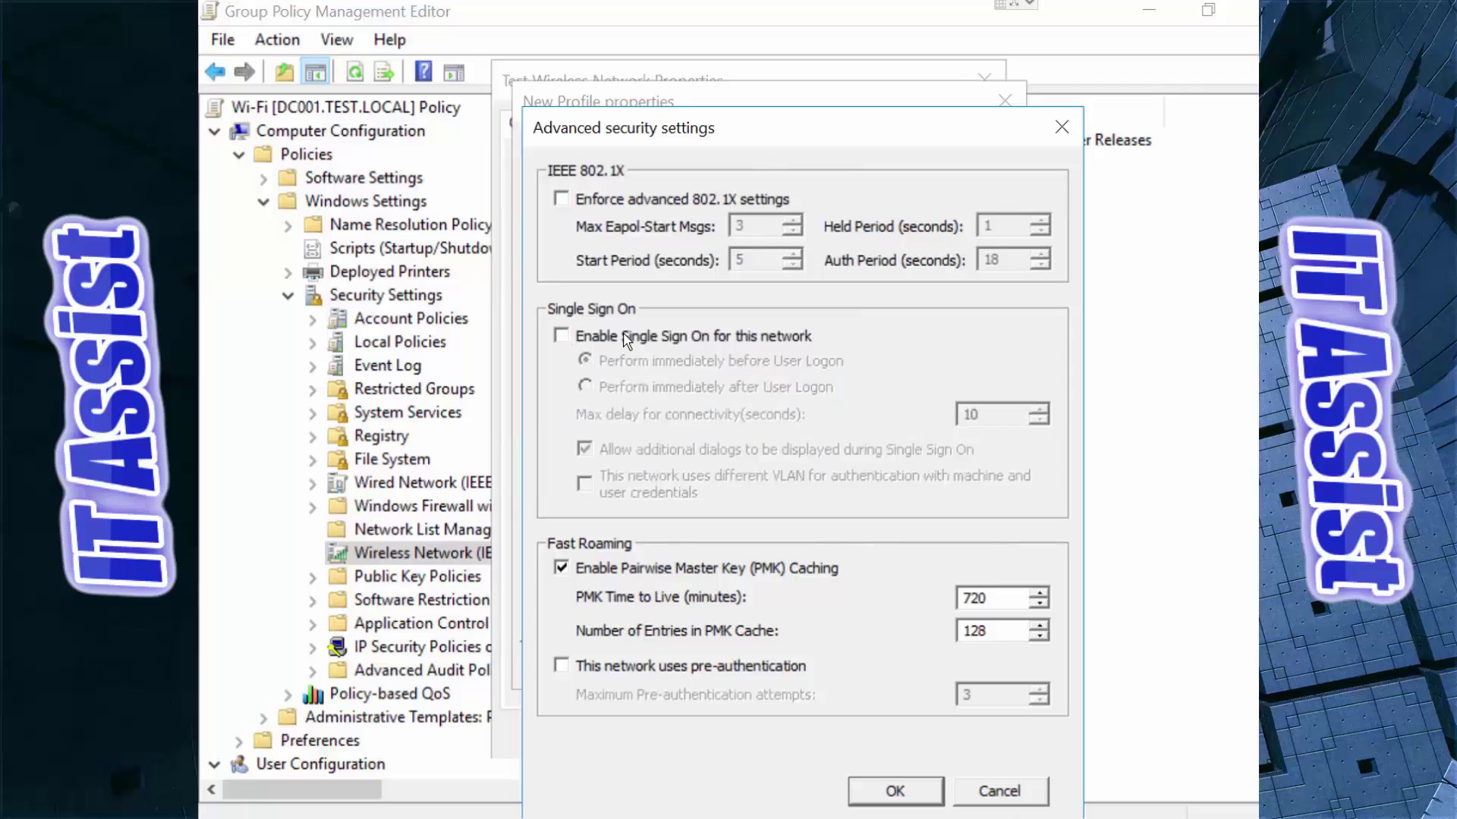
click(976, 794)
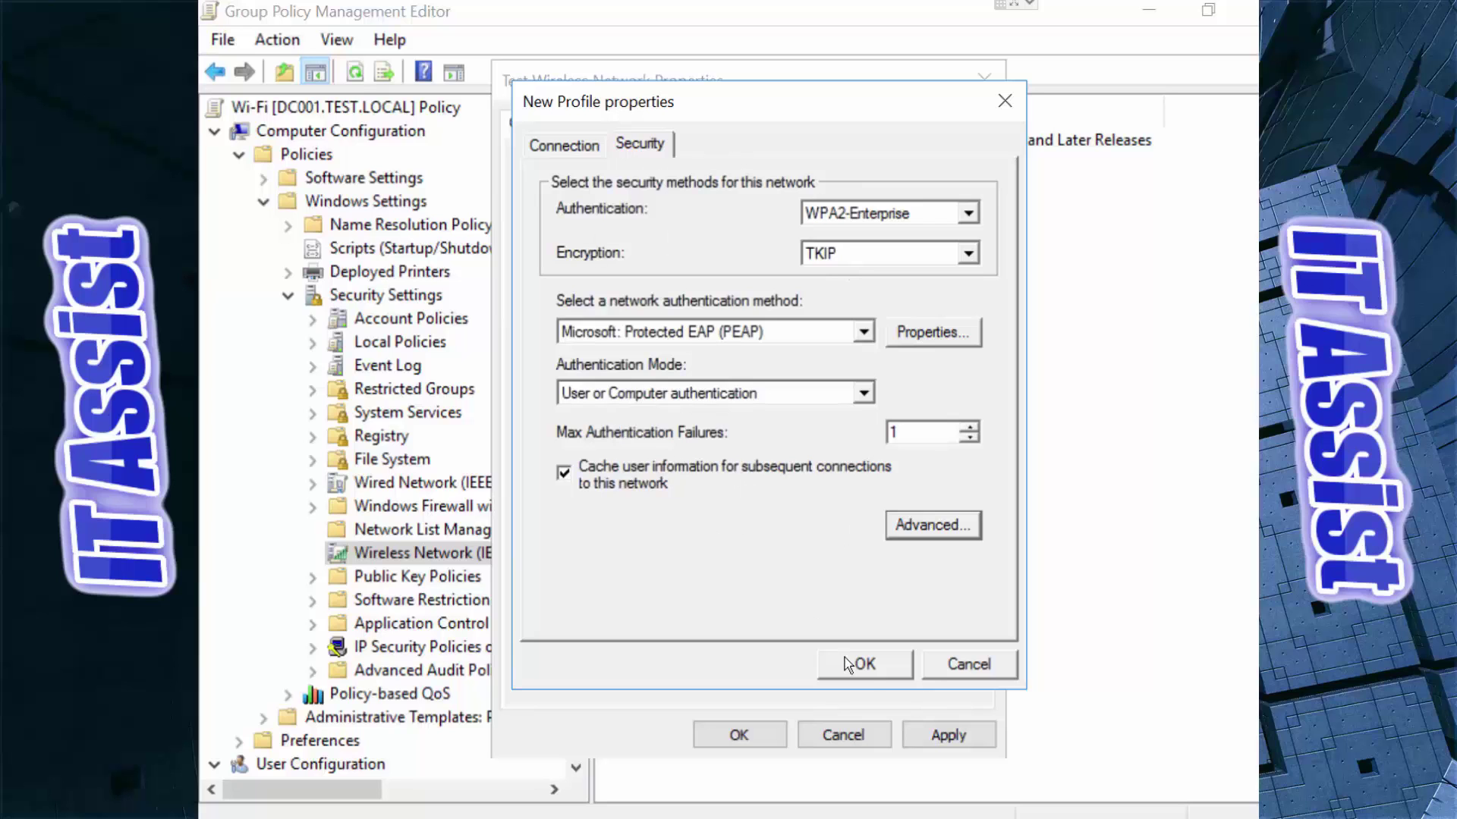
- Save the Test profile and Test Wireless Network policy, then show the Public Key Policies settings
click(867, 670)
click(739, 735)
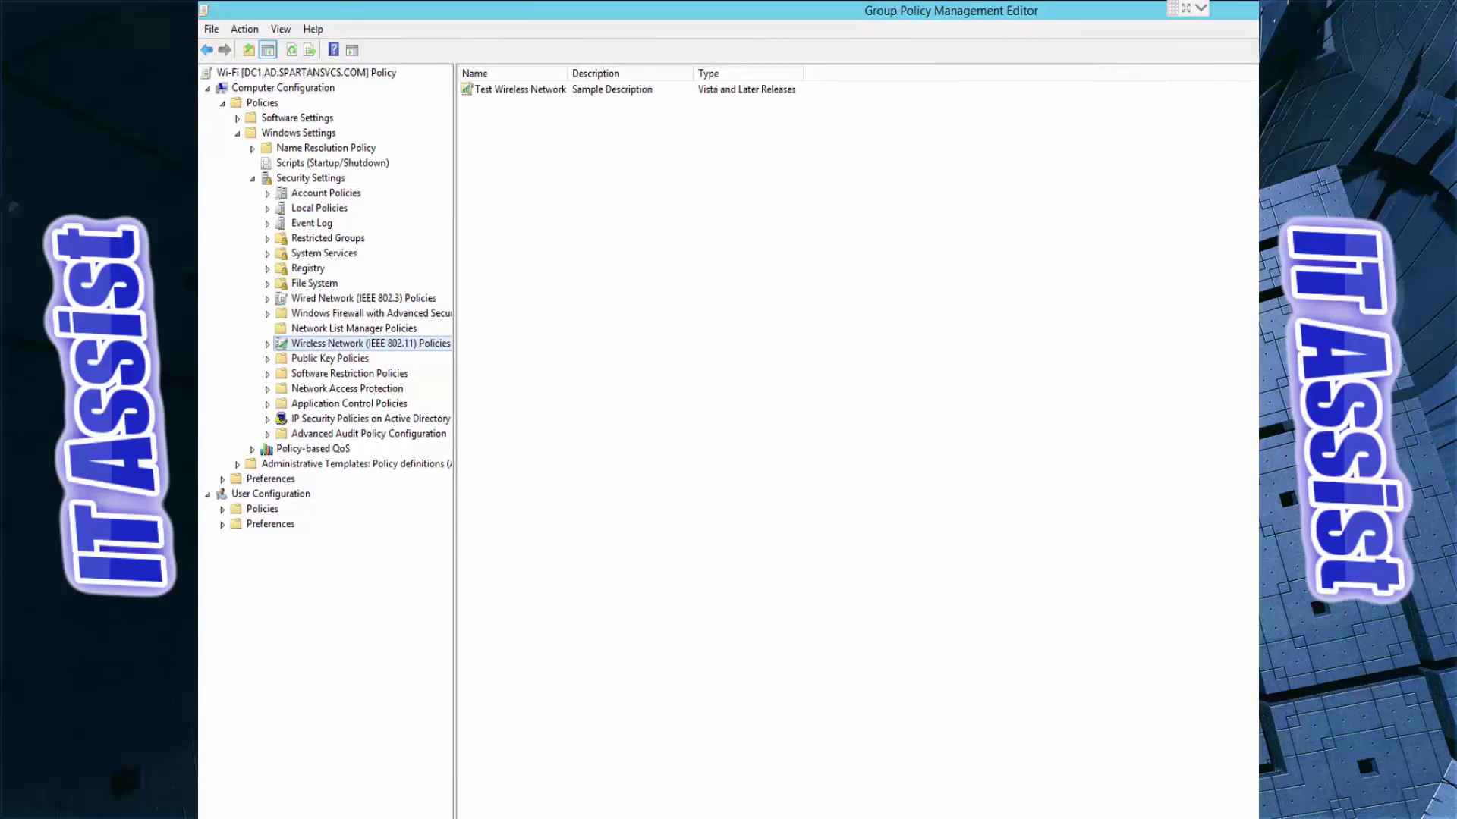
click(323, 359)
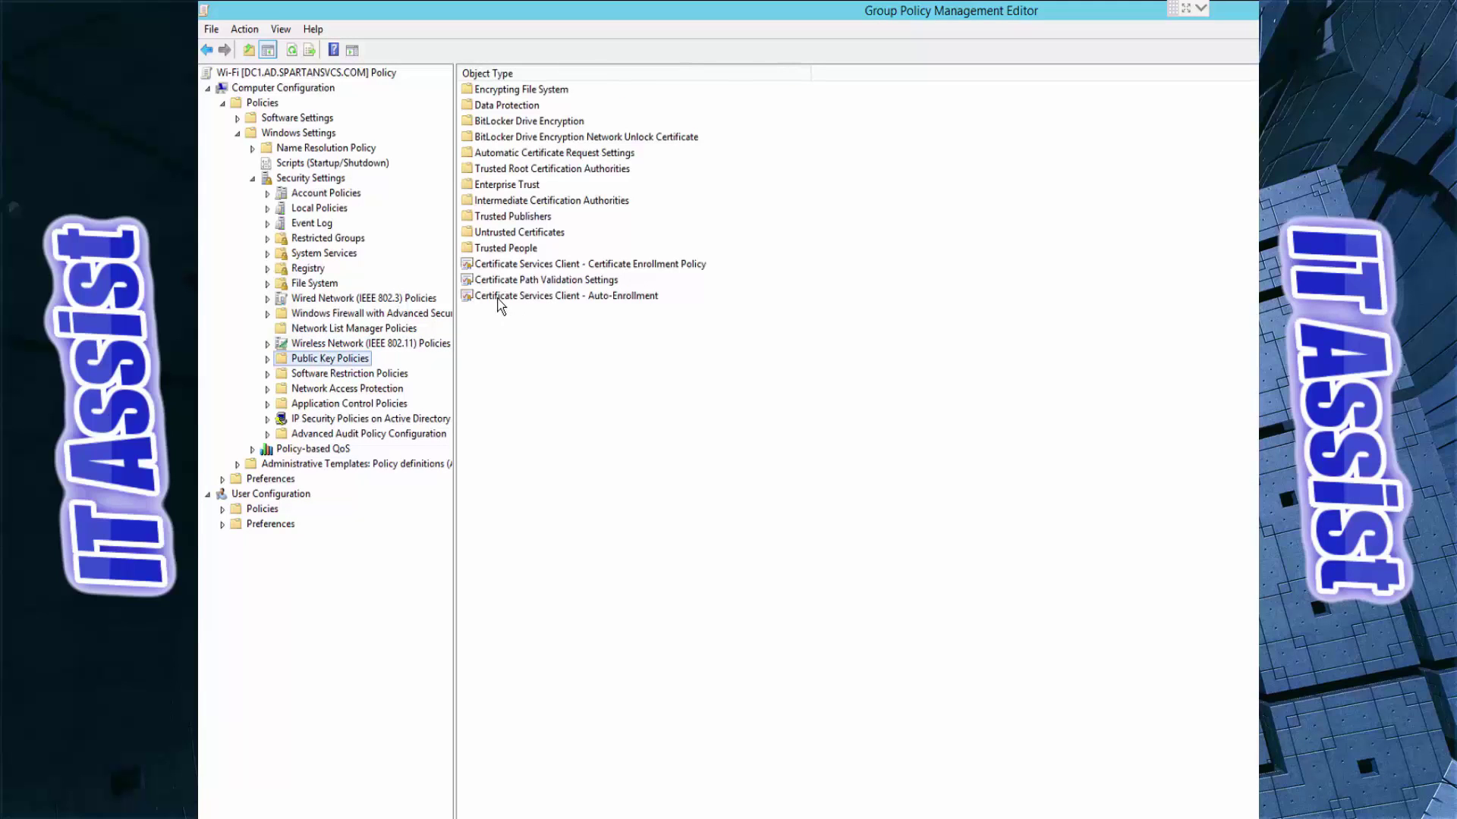
click(503, 297)
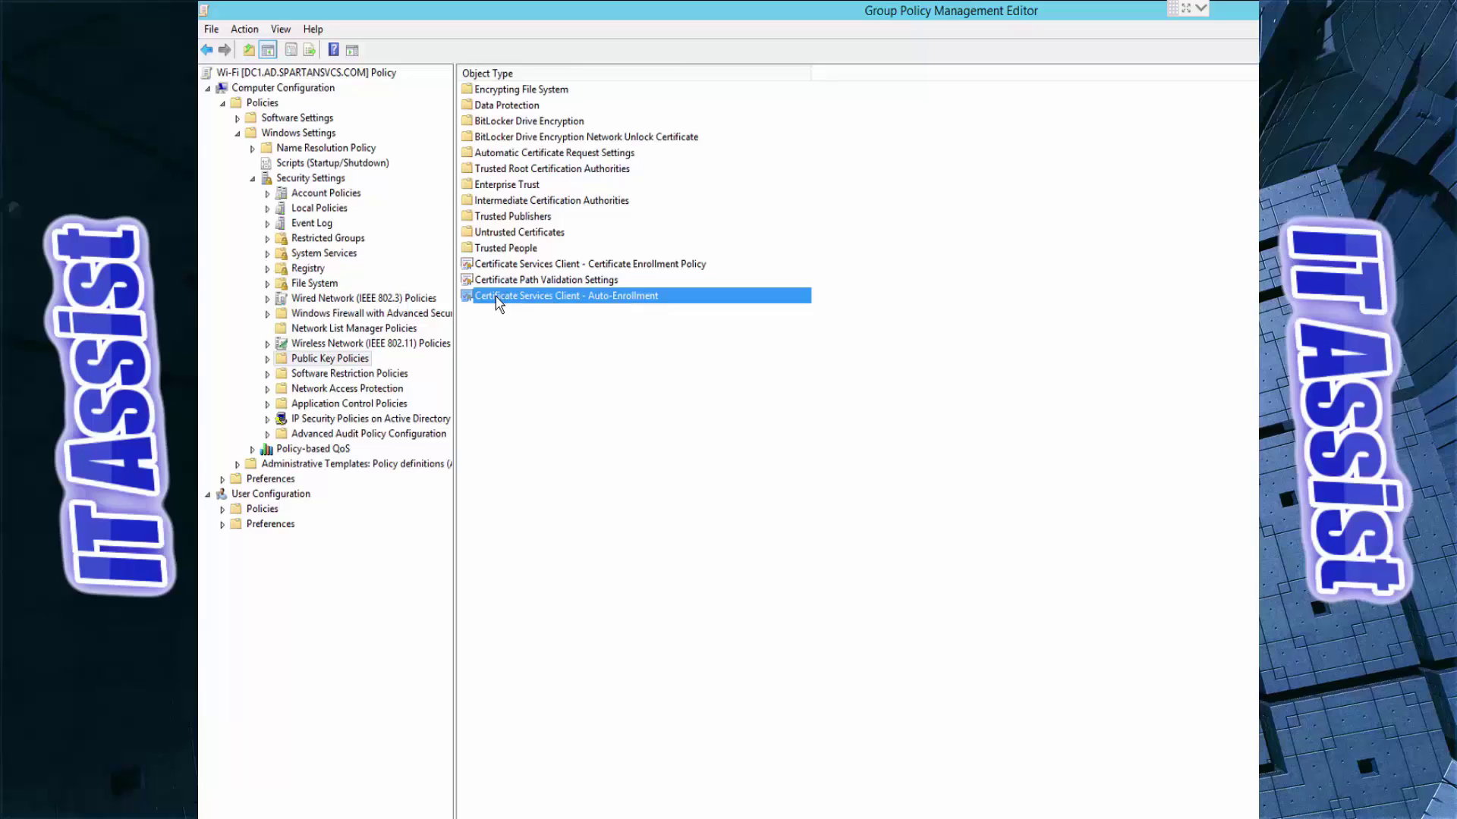
- Enable certificate auto-enrollment with renewal of expired certificates and template-based updates
right_click(499, 301)
click(531, 307)
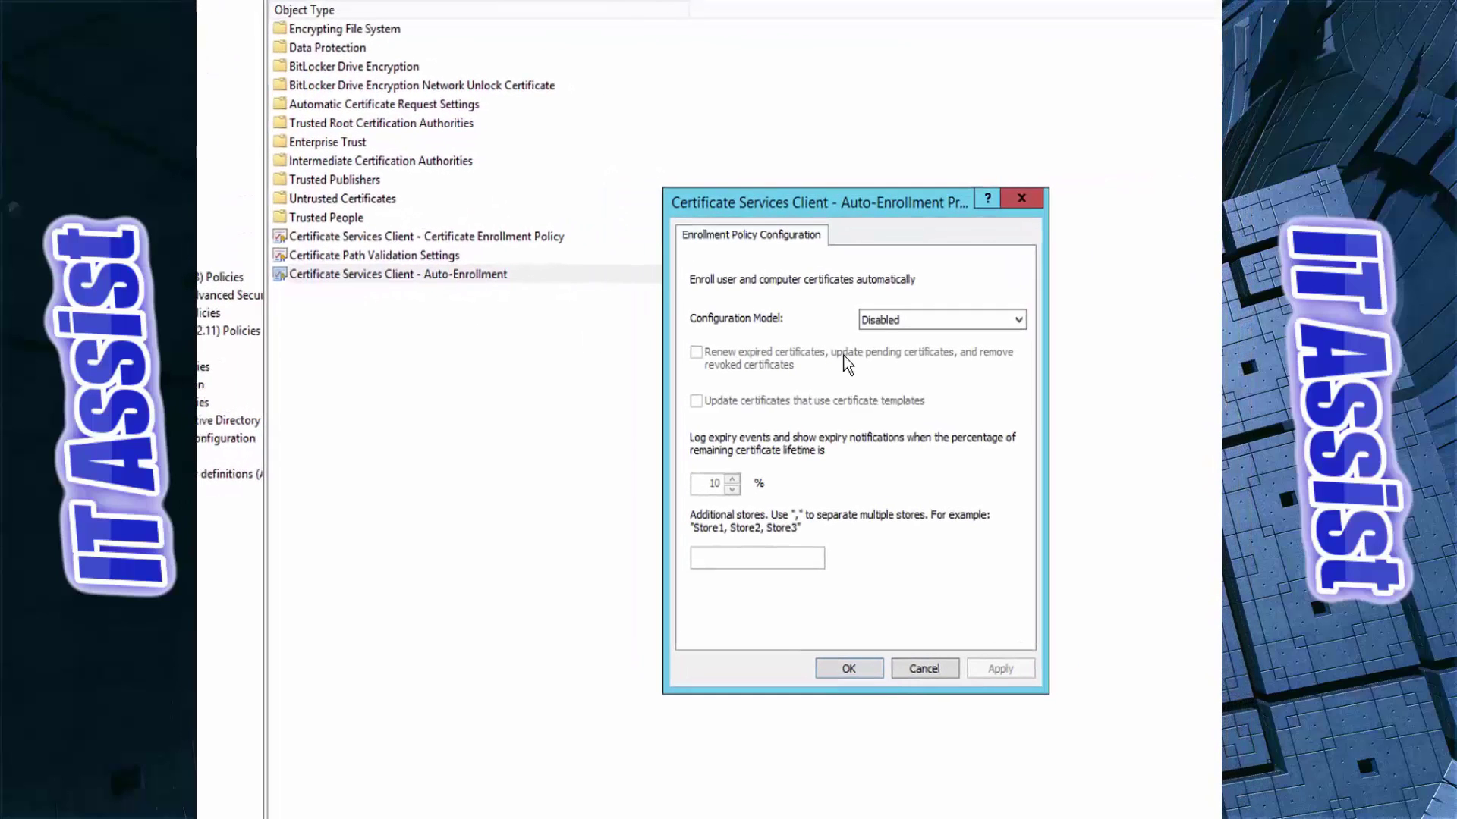
click(888, 320)
click(880, 351)
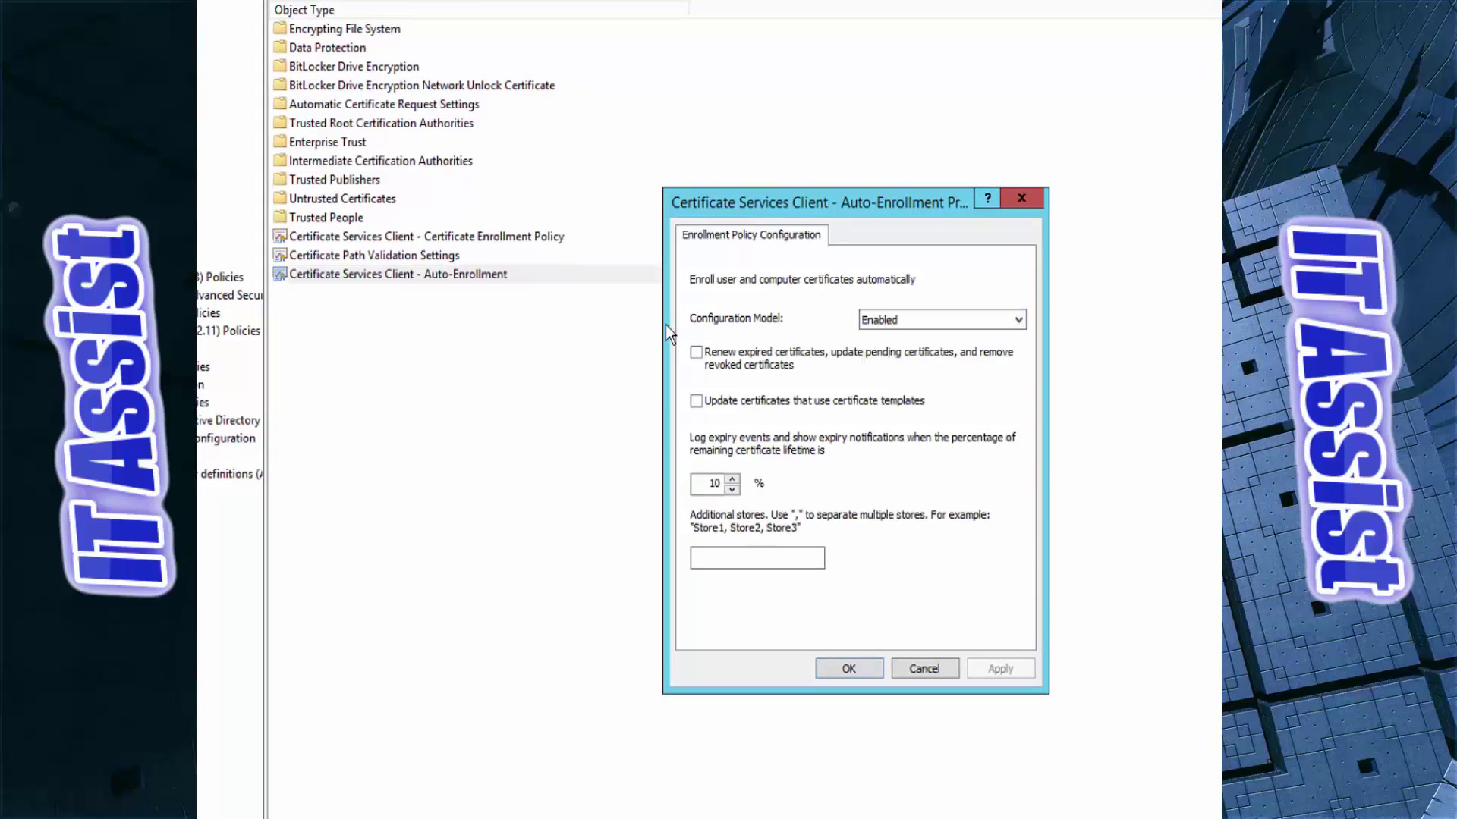
click(697, 352)
click(696, 401)
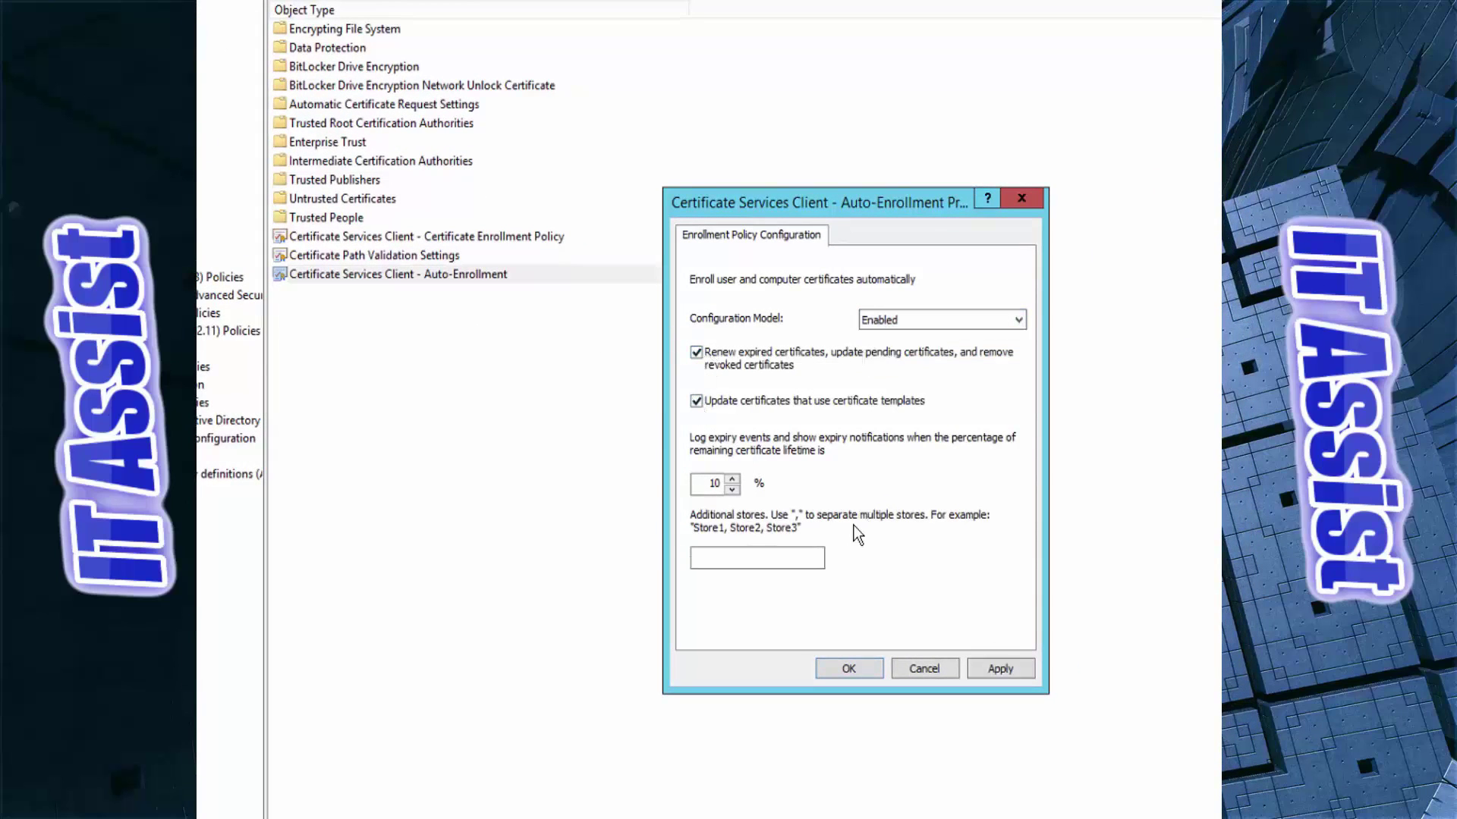
click(849, 666)
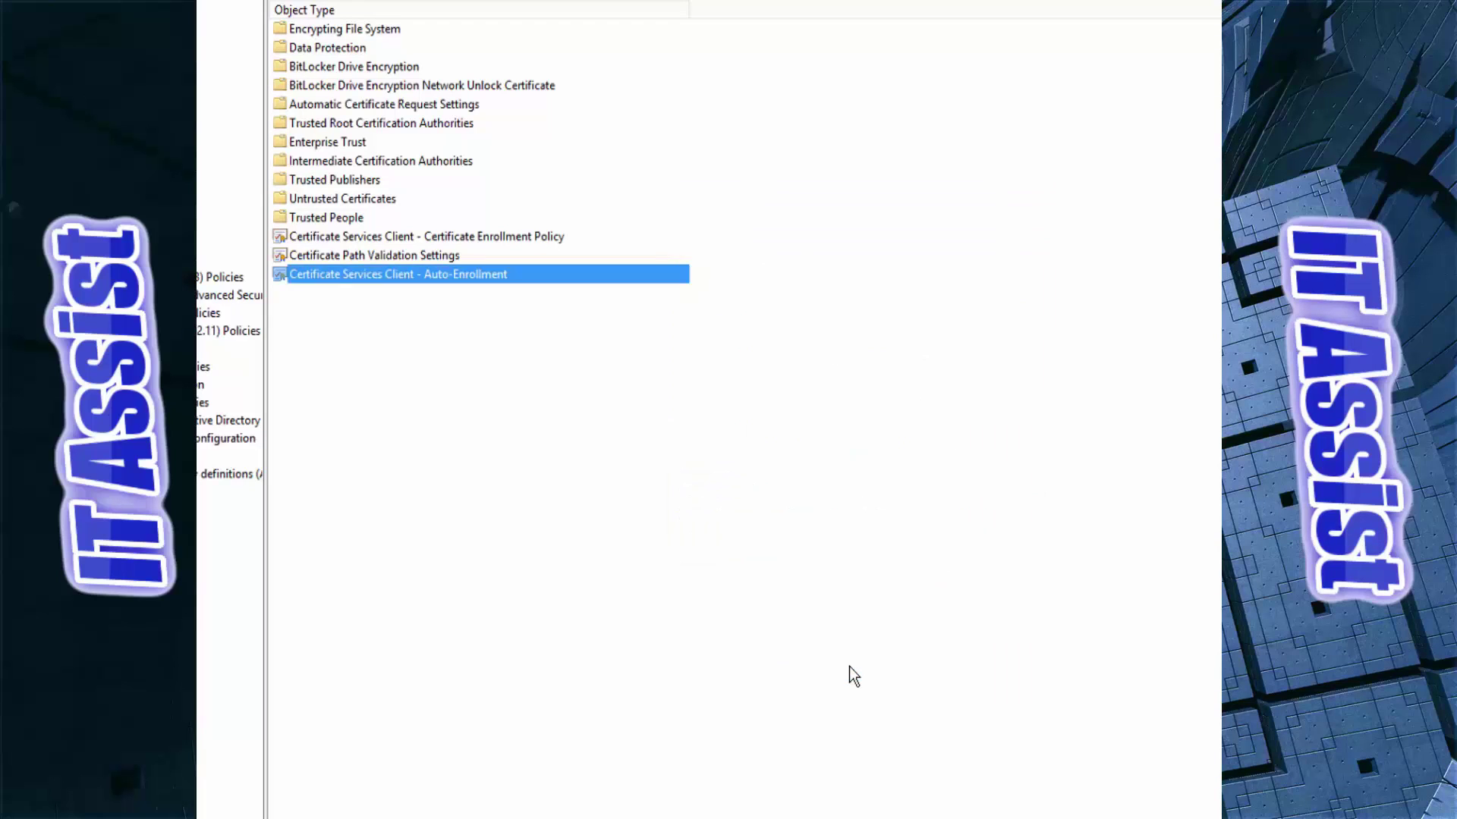
- Define the Certificate Path Validation Settings policy
click(337, 253)
right_click(337, 253)
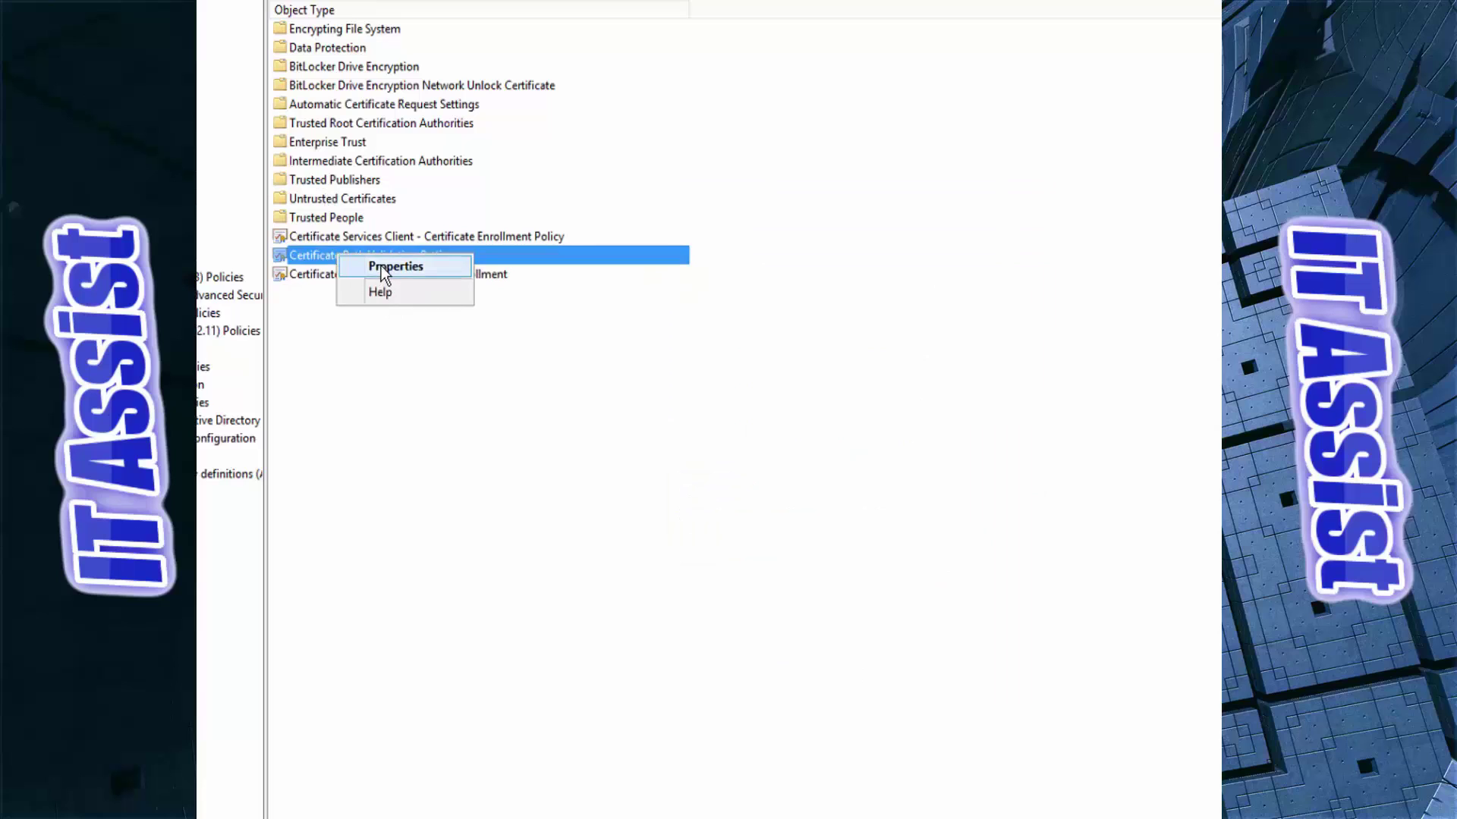
click(381, 265)
click(698, 327)
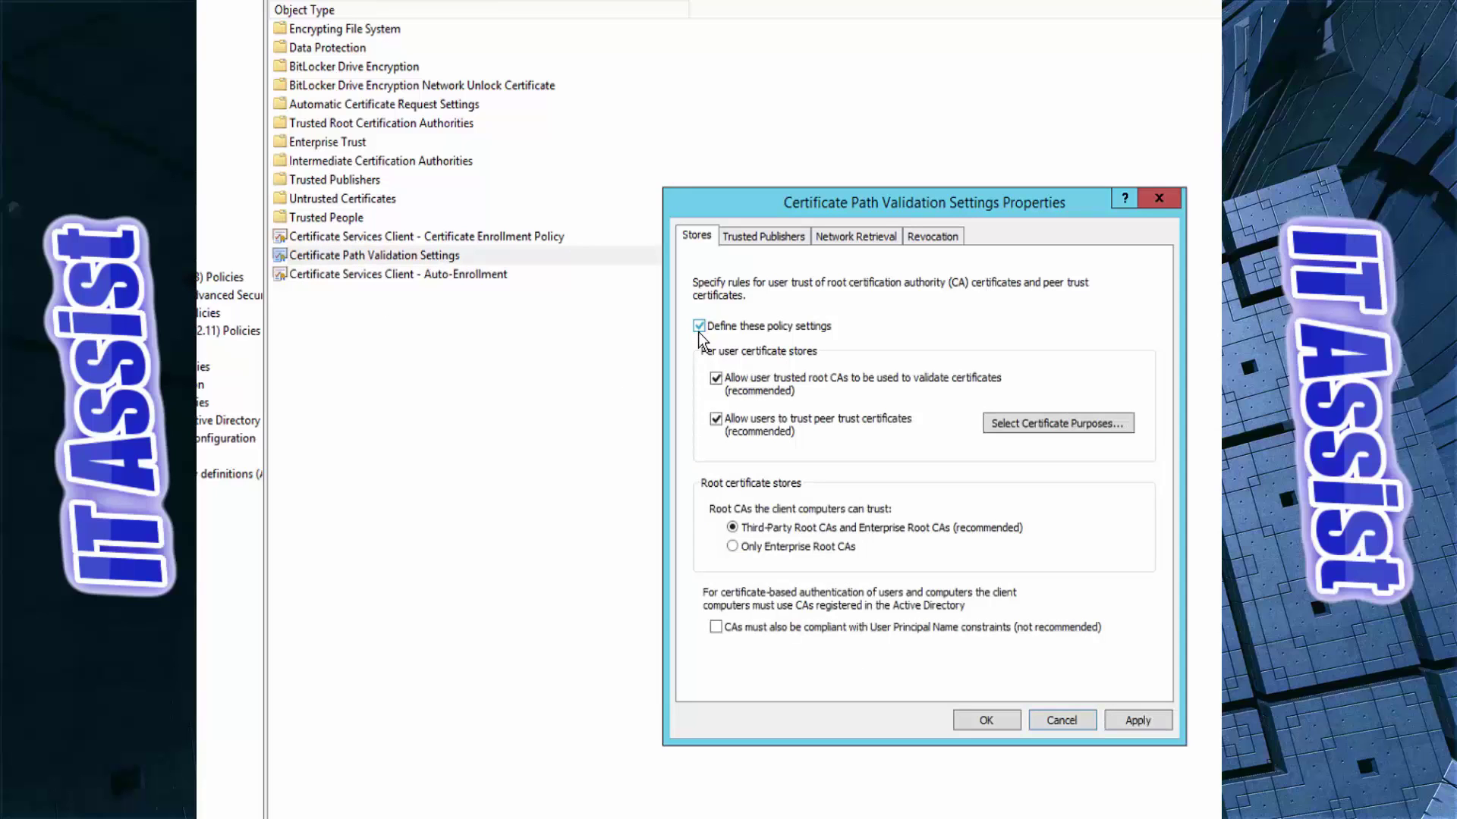
click(989, 717)
- Set the Certificate Enrollment Policy configuration model to Enabled
click(336, 233)
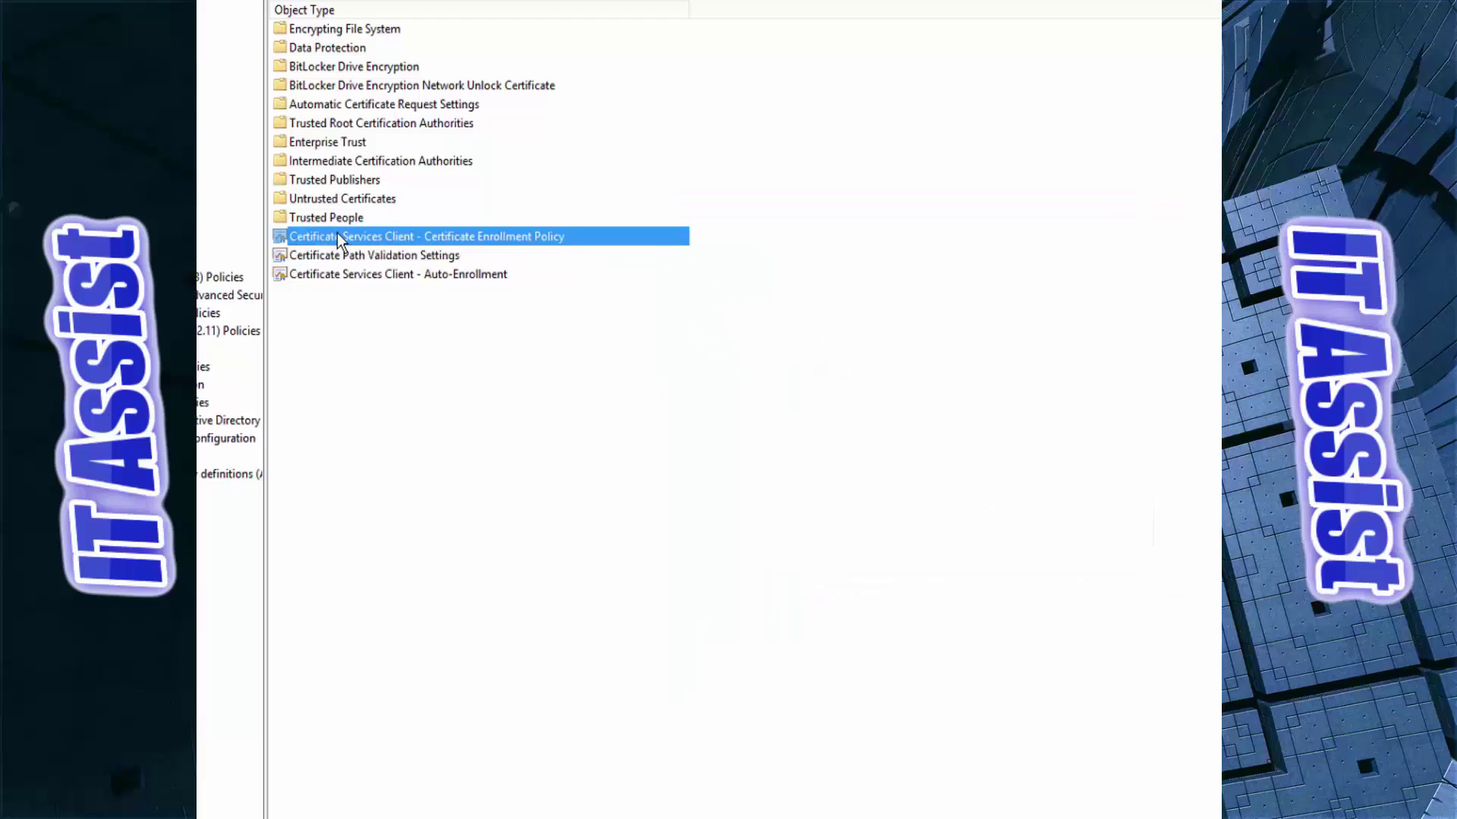
right_click(337, 233)
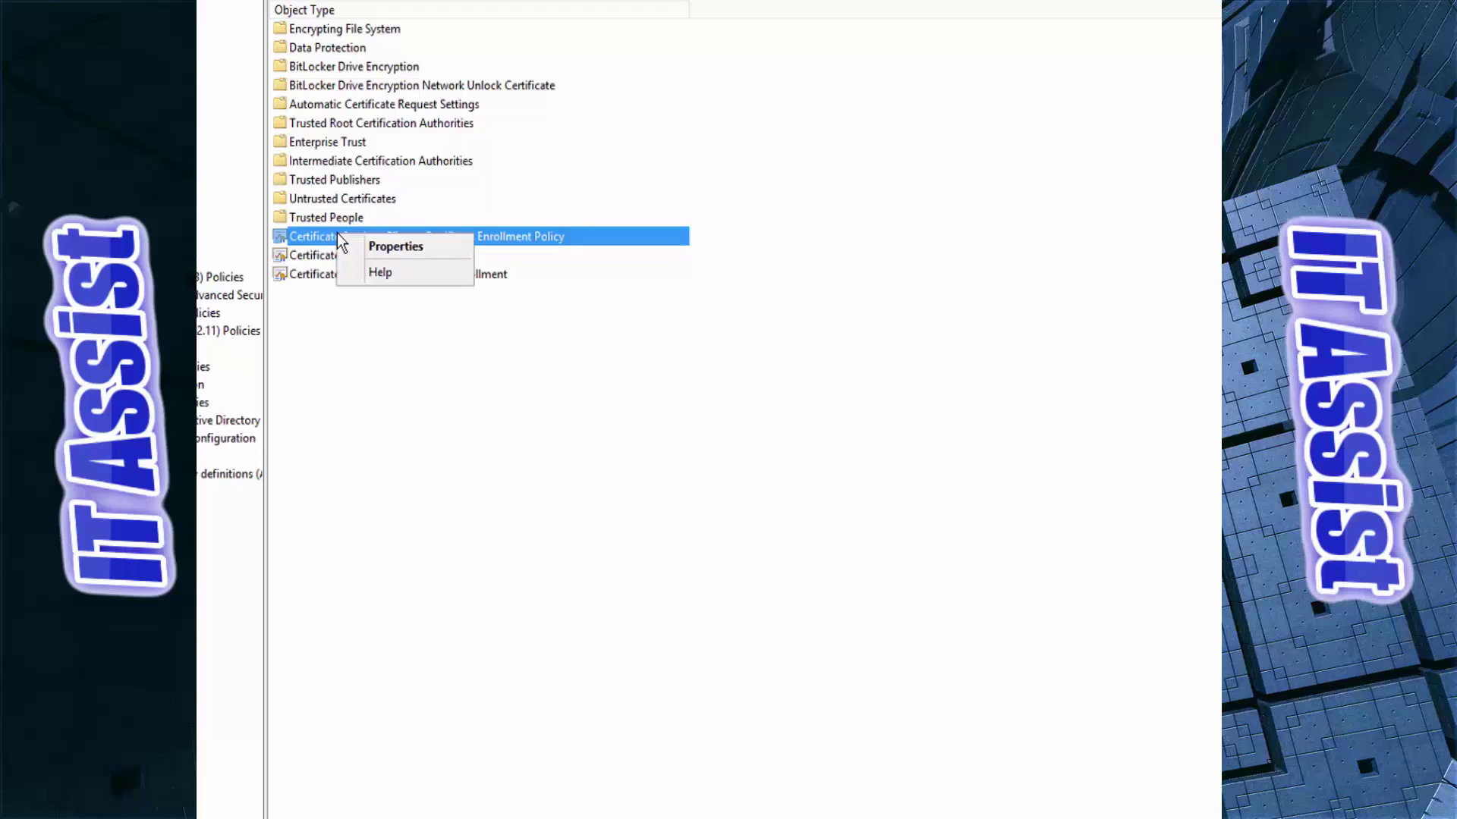
click(375, 247)
click(922, 278)
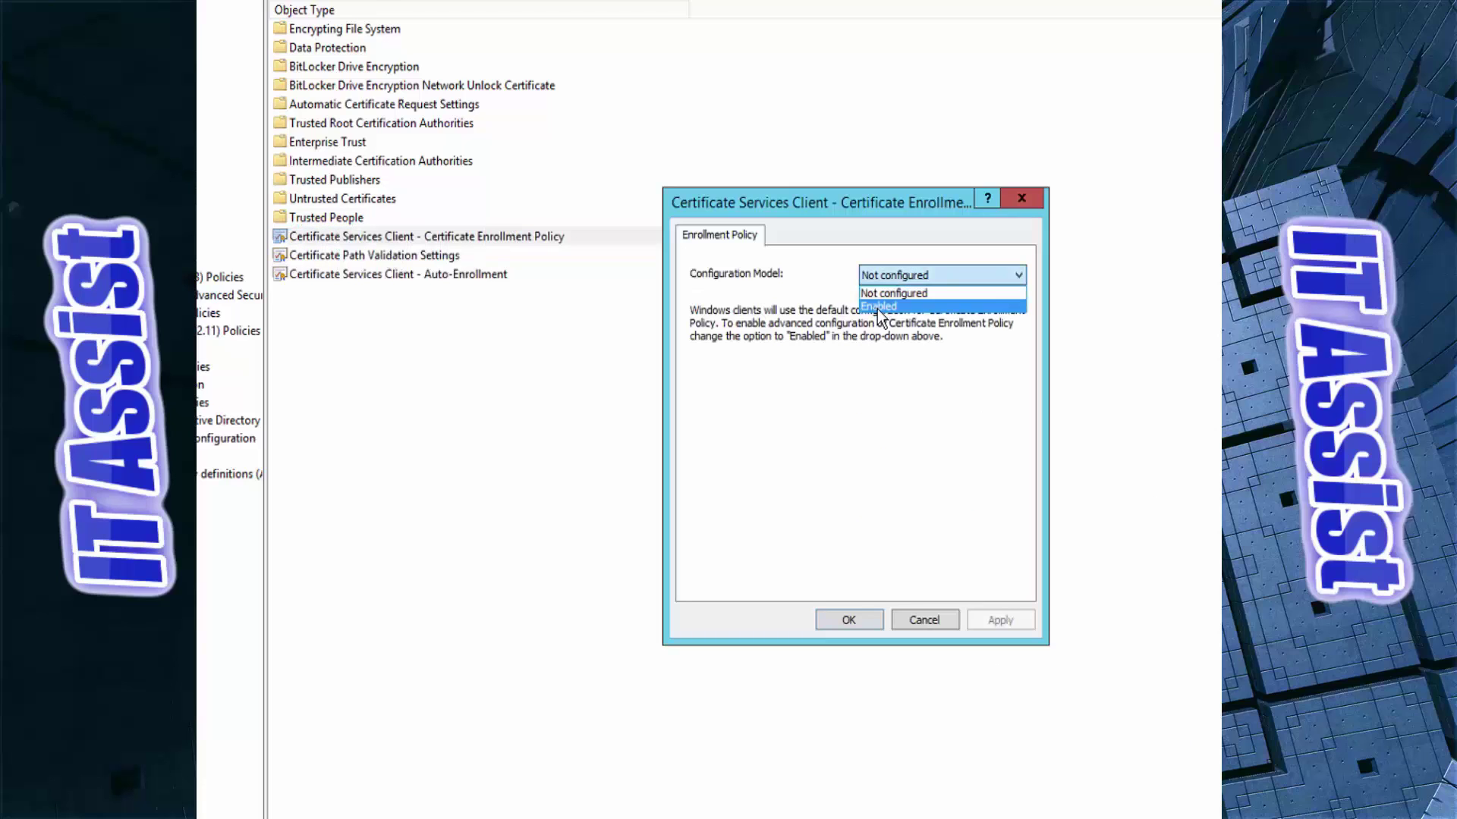
click(877, 308)
click(849, 620)
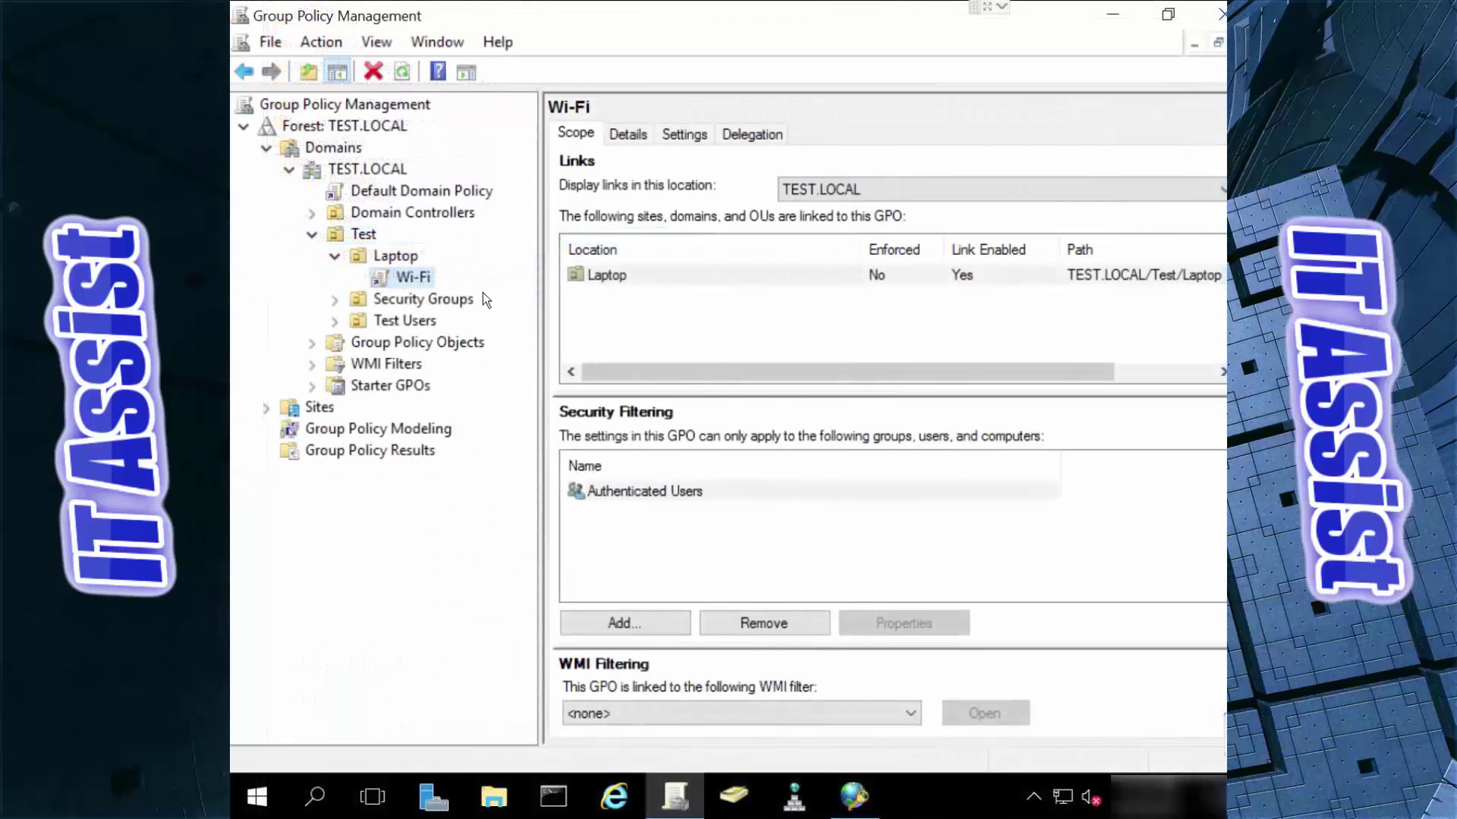
- Check the Wi-Fi GPO link on Laptop and locate the Wi-Fi group in Security Groups
click(390, 256)
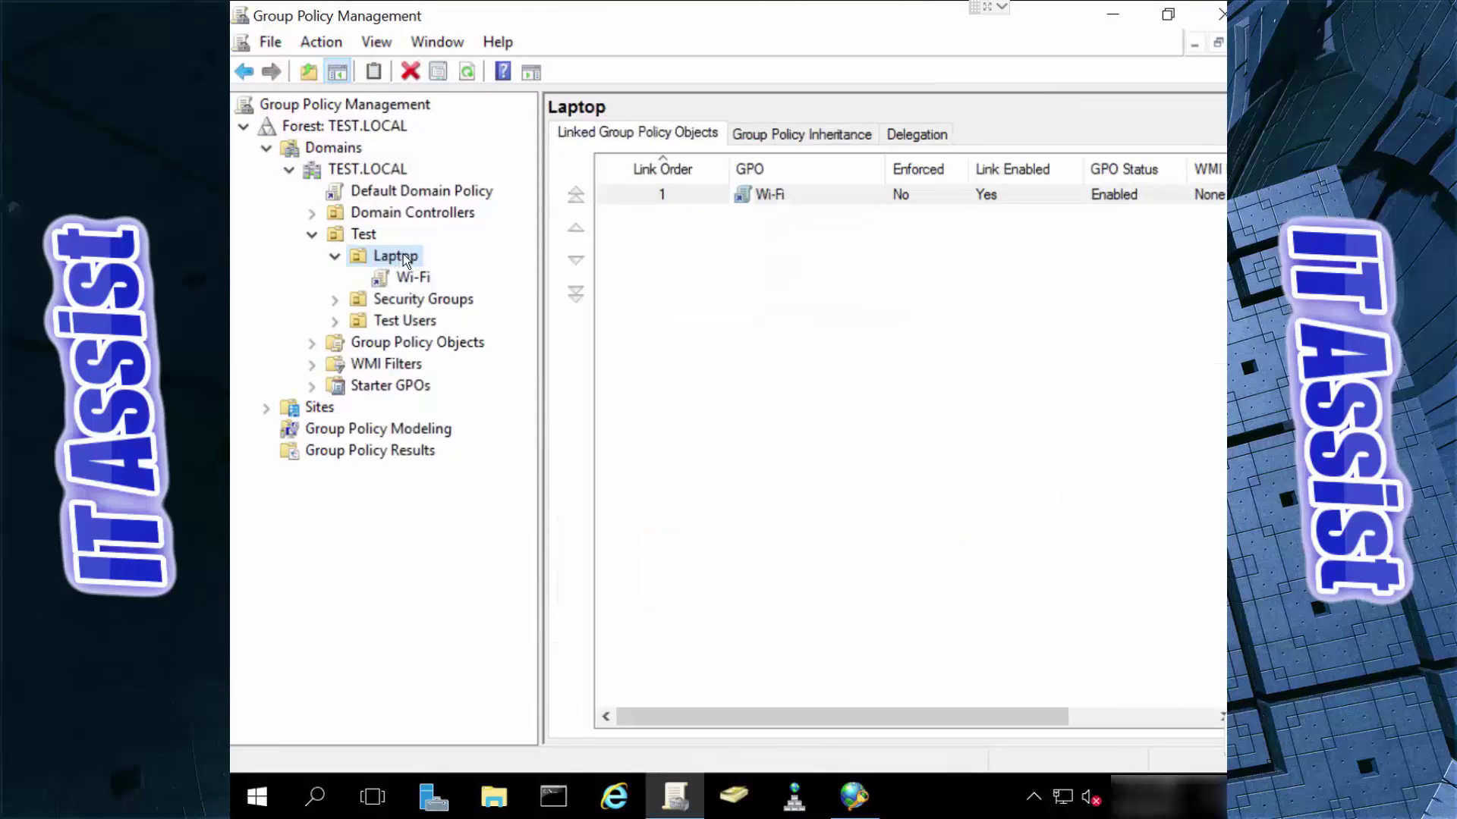
click(734, 795)
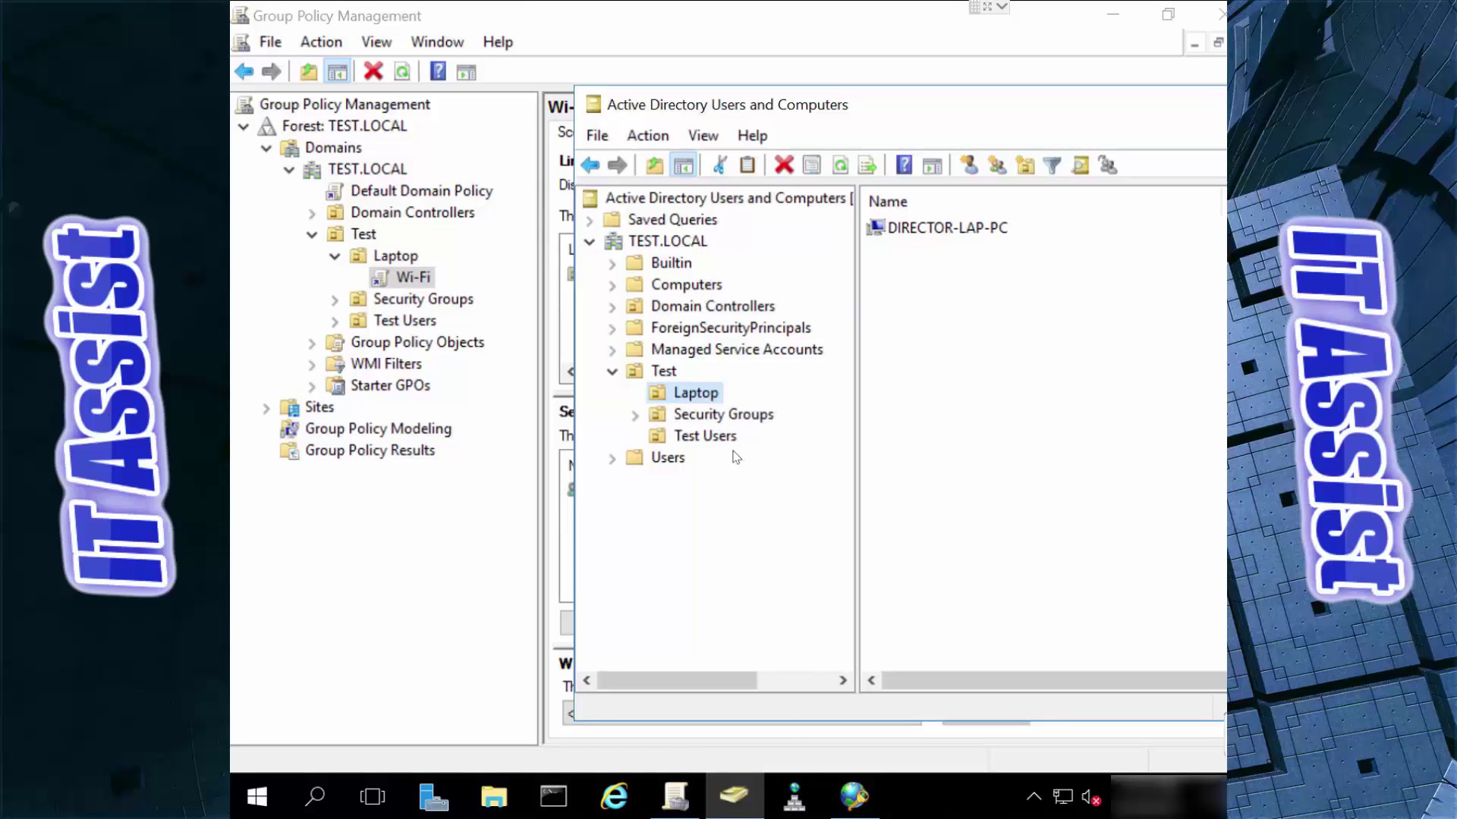
click(713, 415)
click(902, 232)
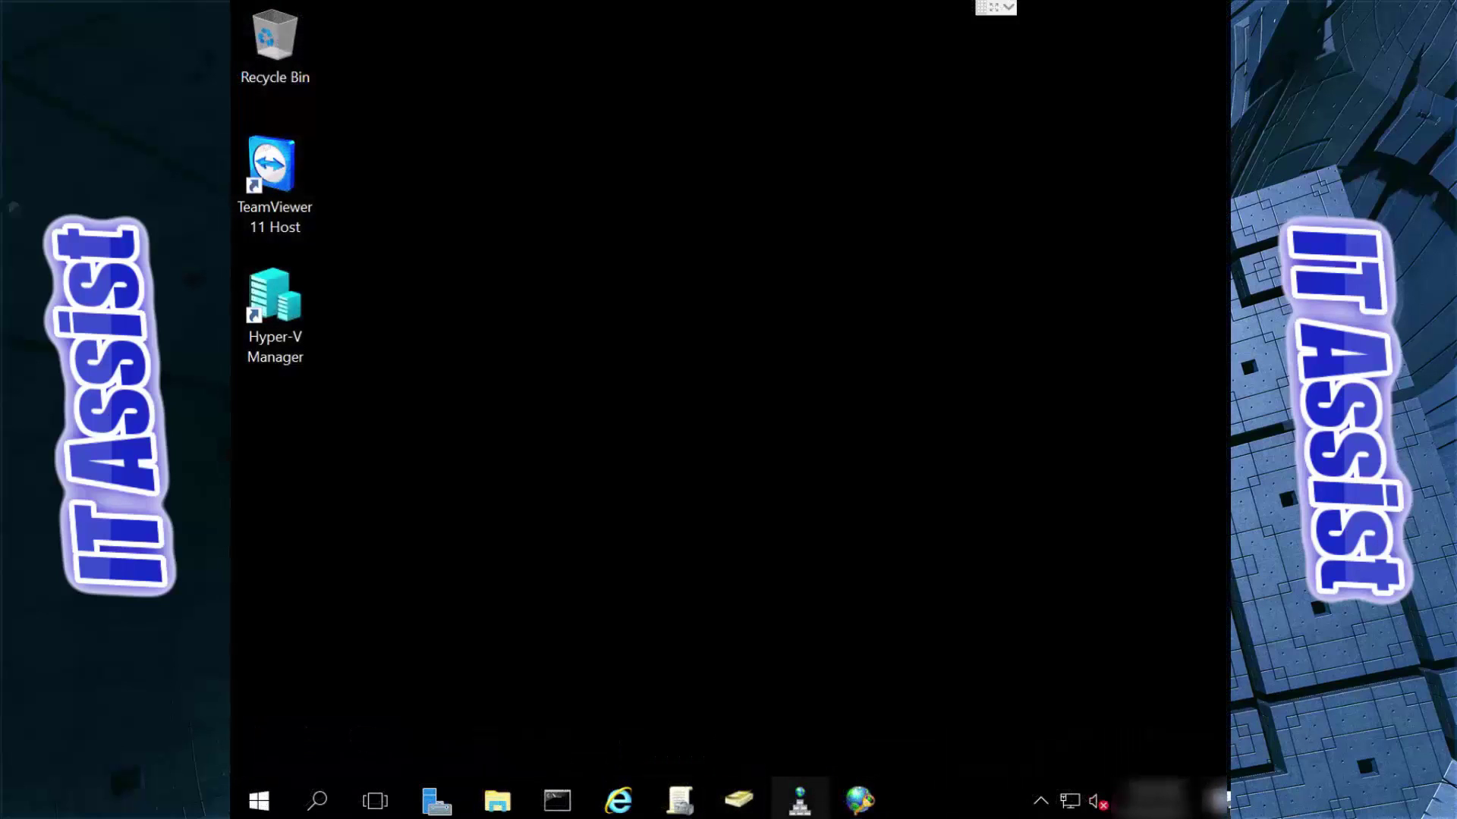
- Search 'fire' from the Start menu and launch Windows Firewall with Advanced Security
click(253, 804)
click(252, 806)
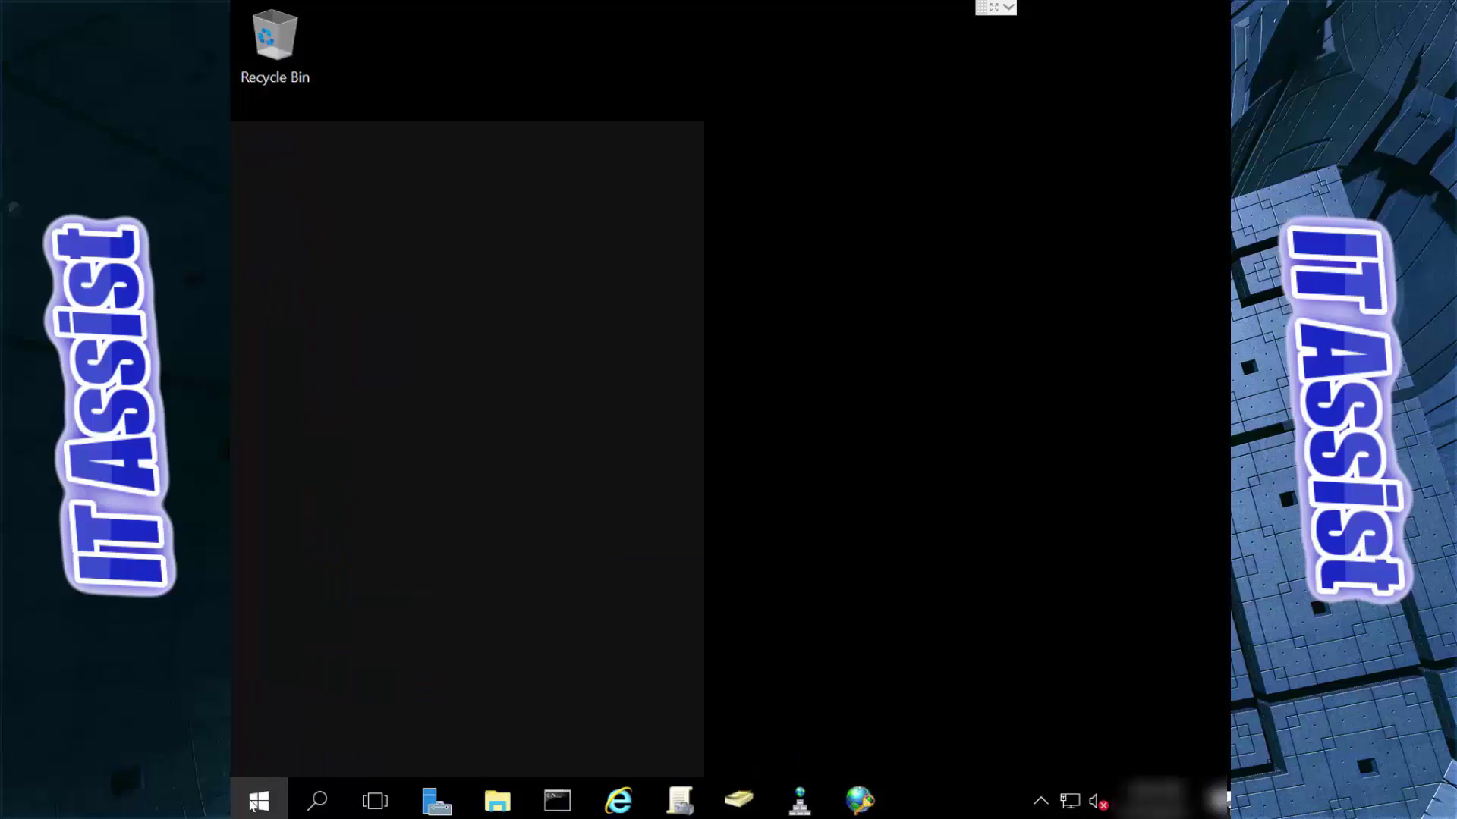
text(f)
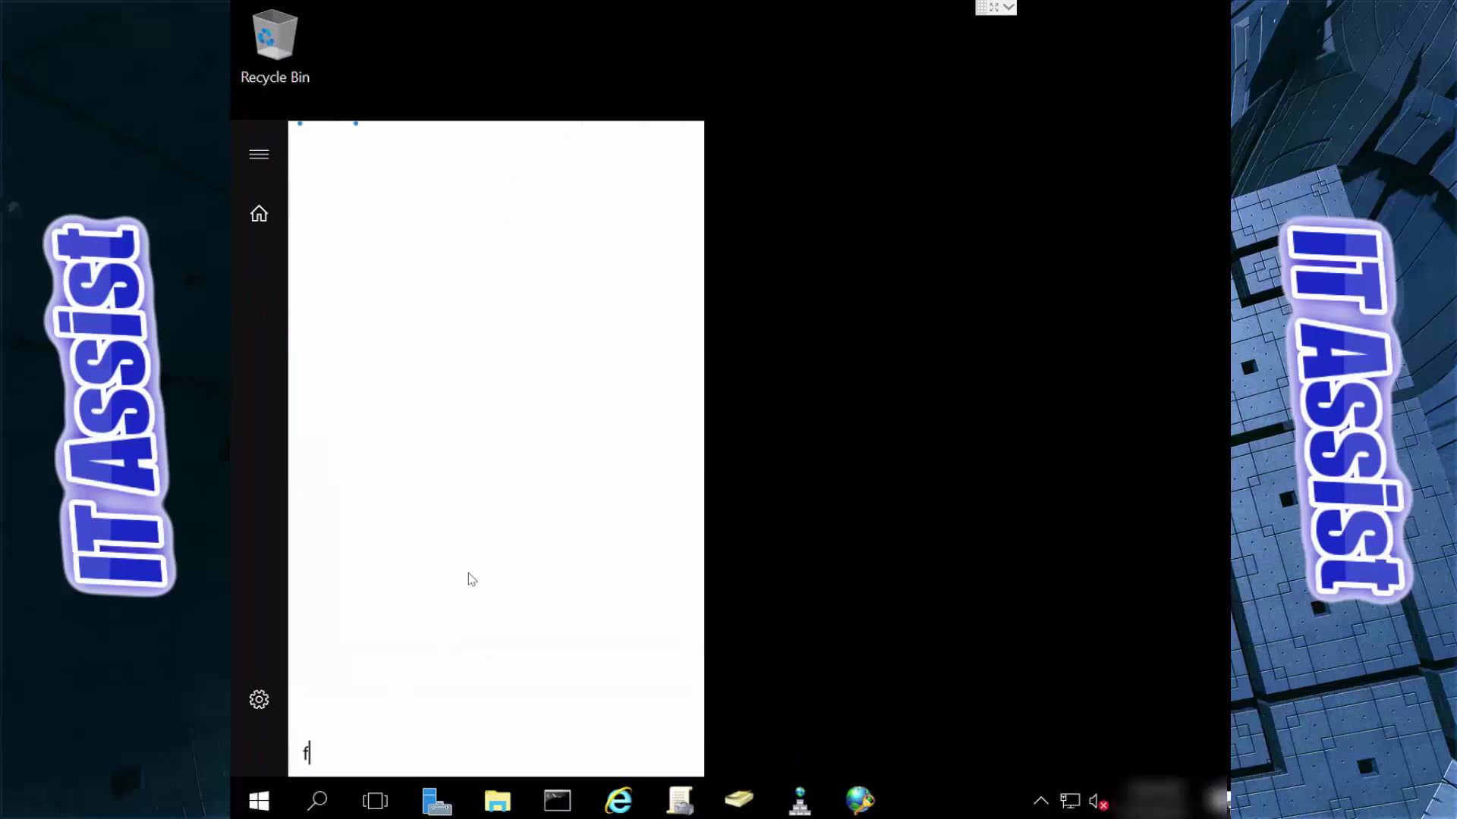
text(ire)
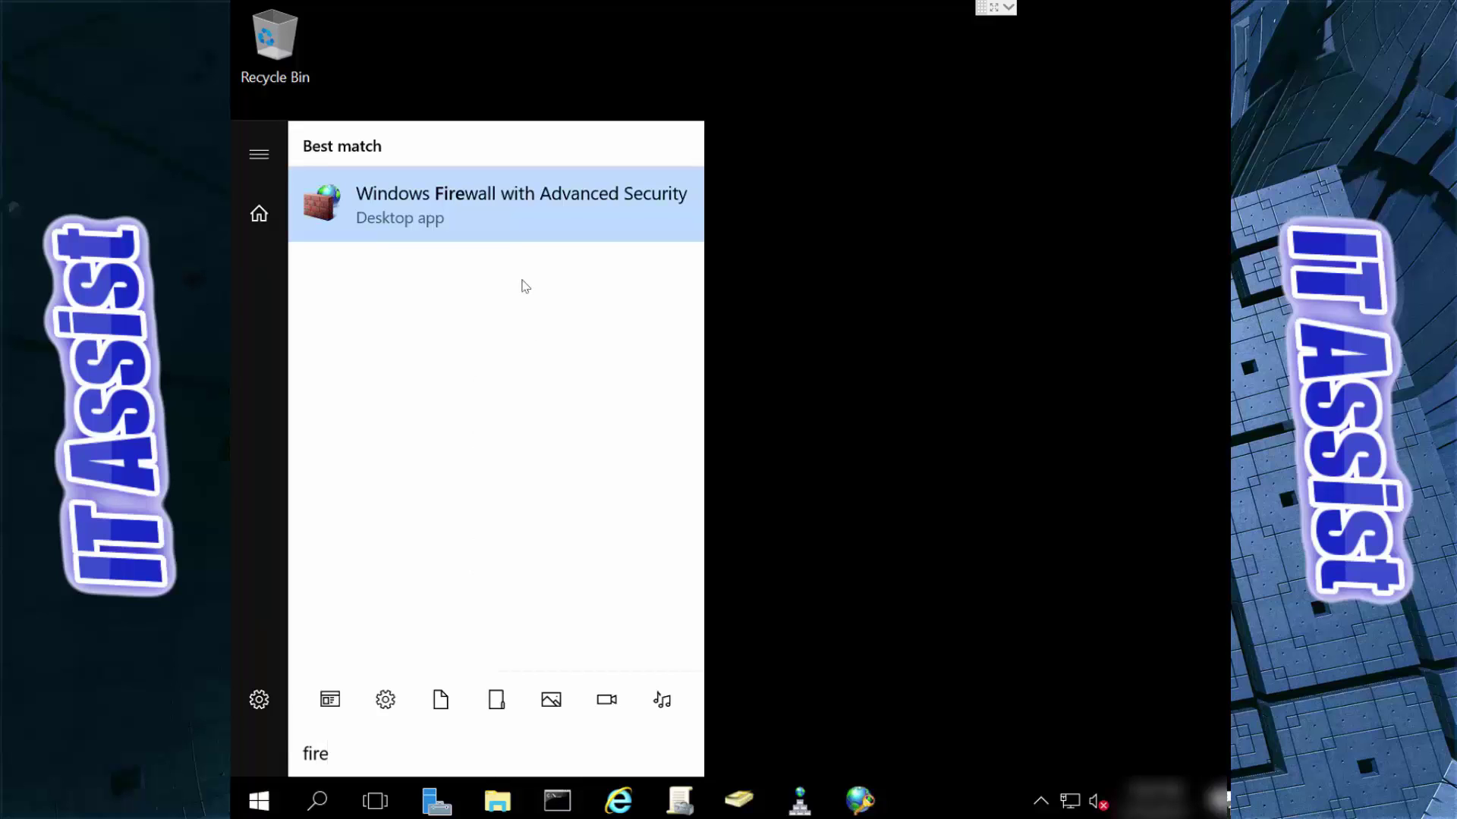
click(402, 213)
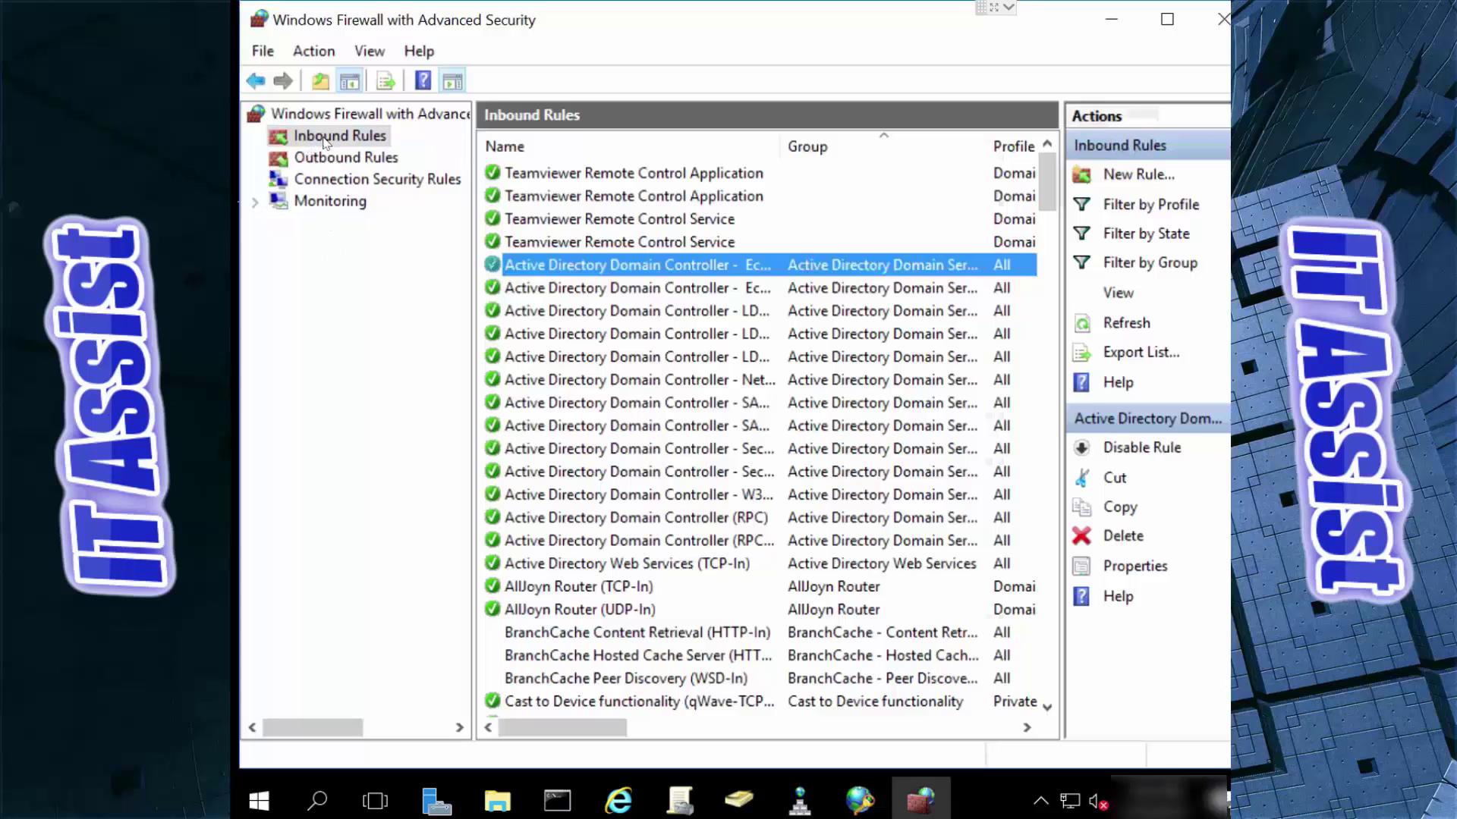
- Create an inbound rule named Wi-Fi allowing TCP port 1812 on the Domain and Private profiles
right_click(324, 142)
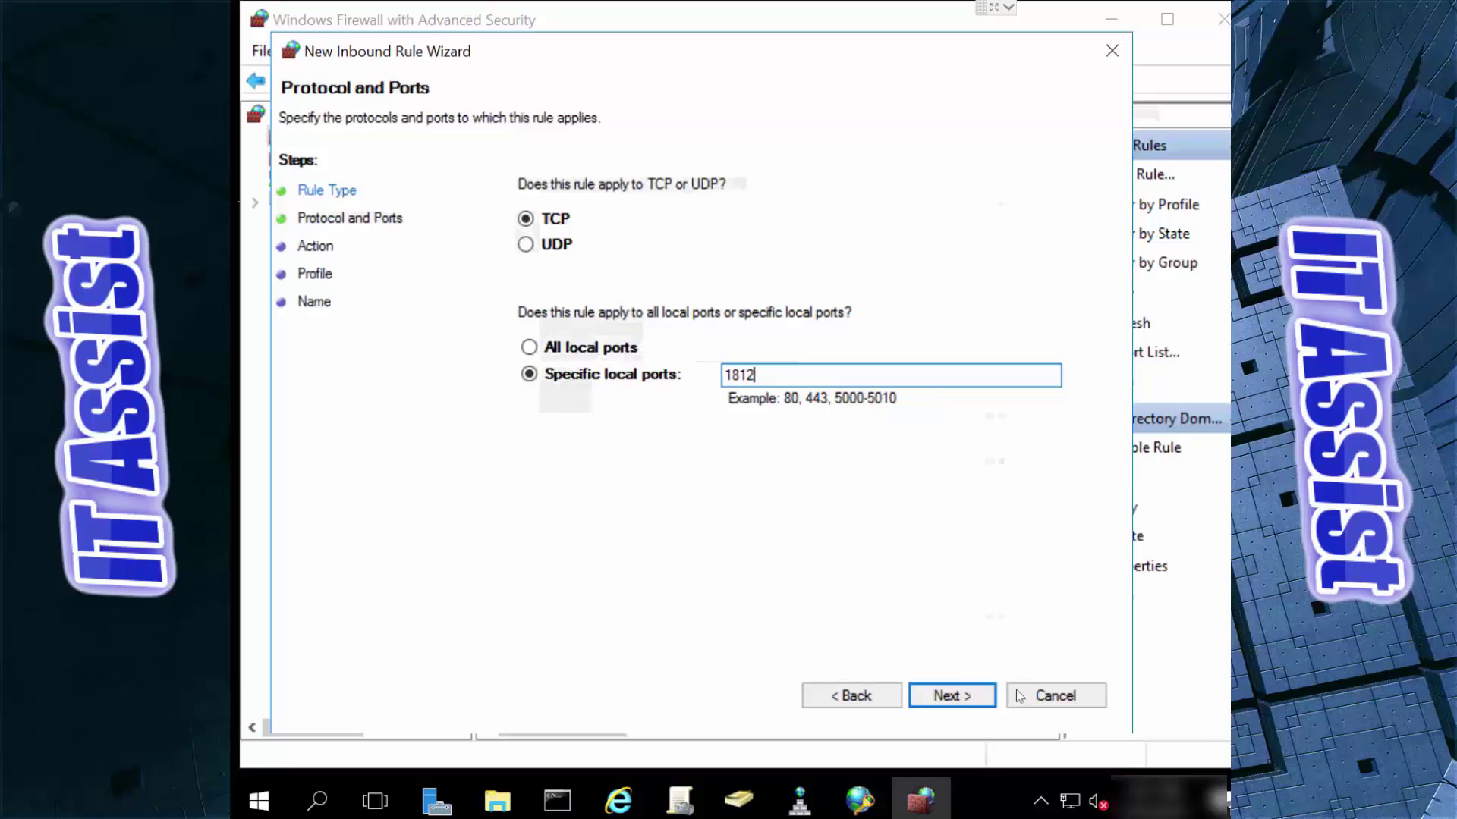
click(954, 702)
click(954, 702)
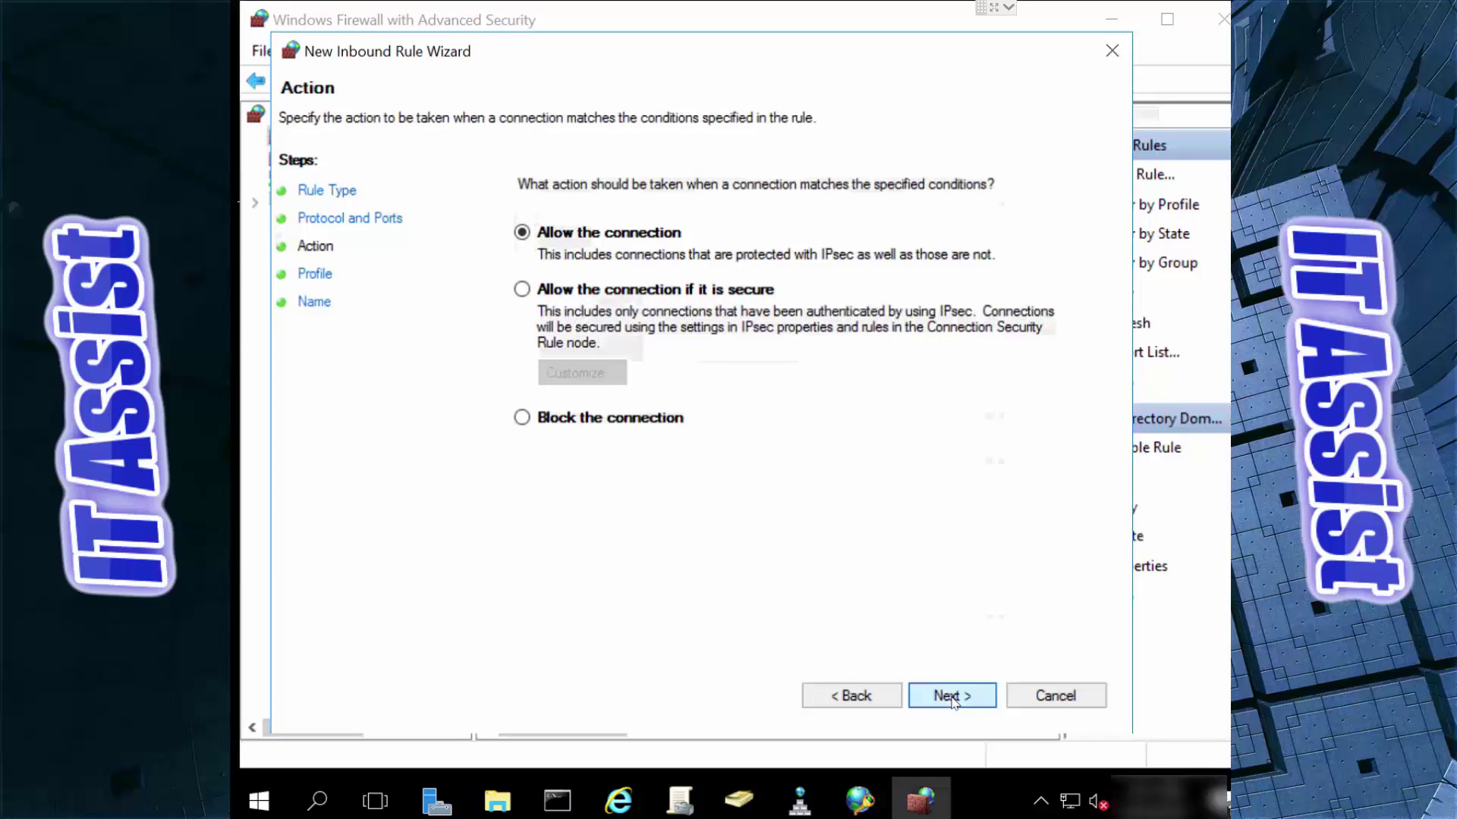
click(522, 363)
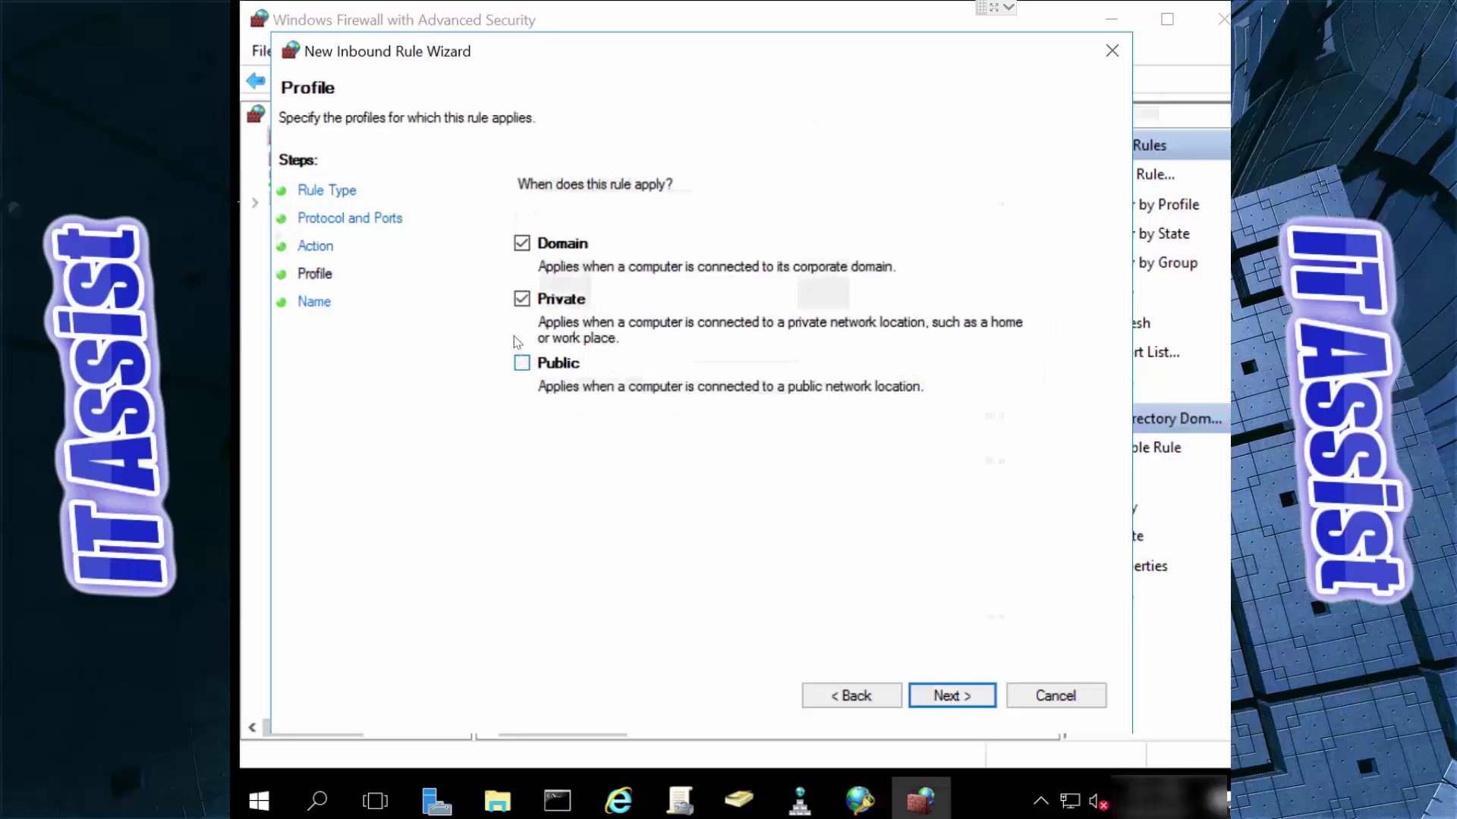
click(522, 298)
click(952, 696)
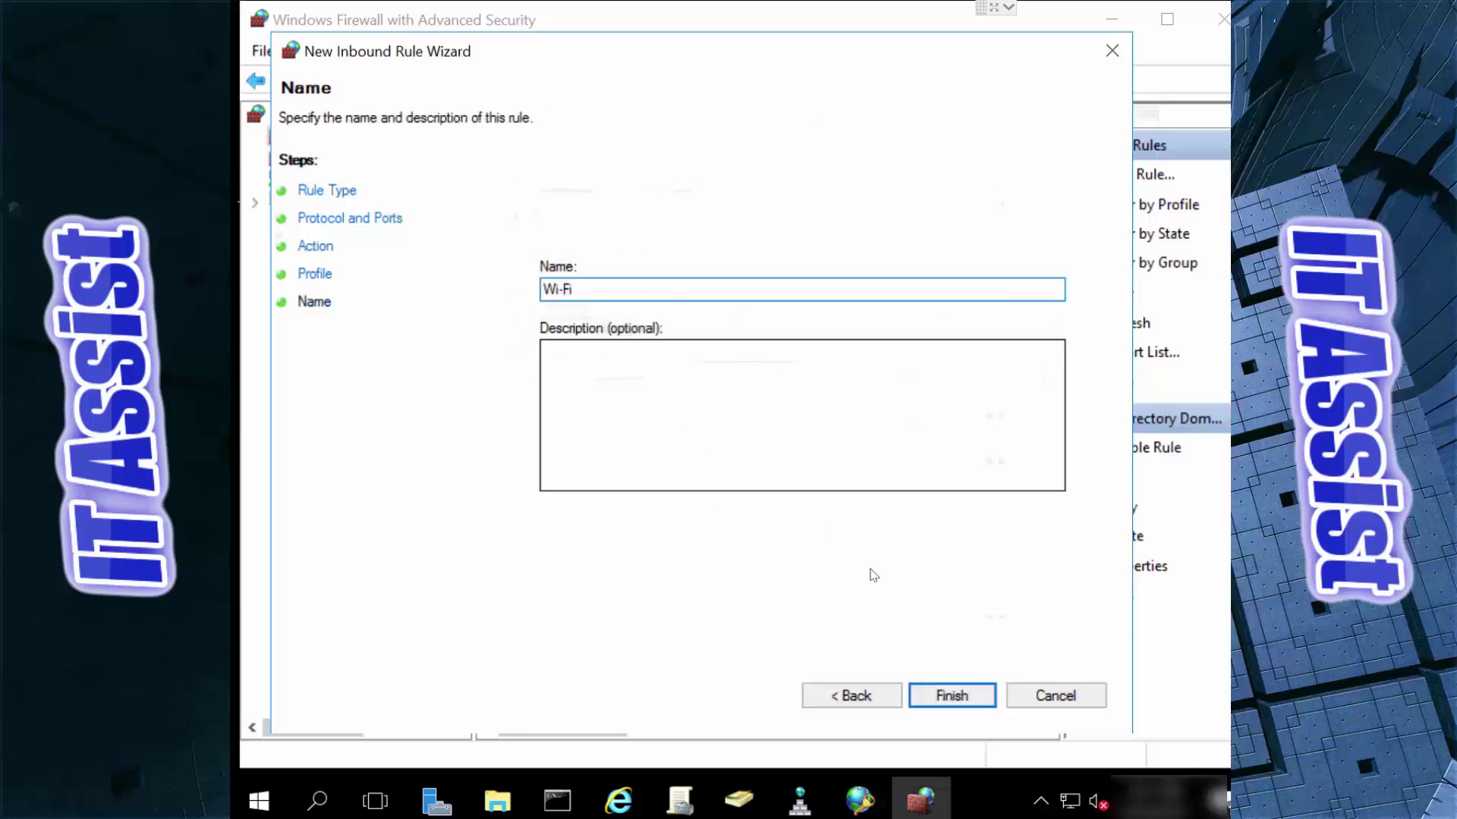
click(949, 696)
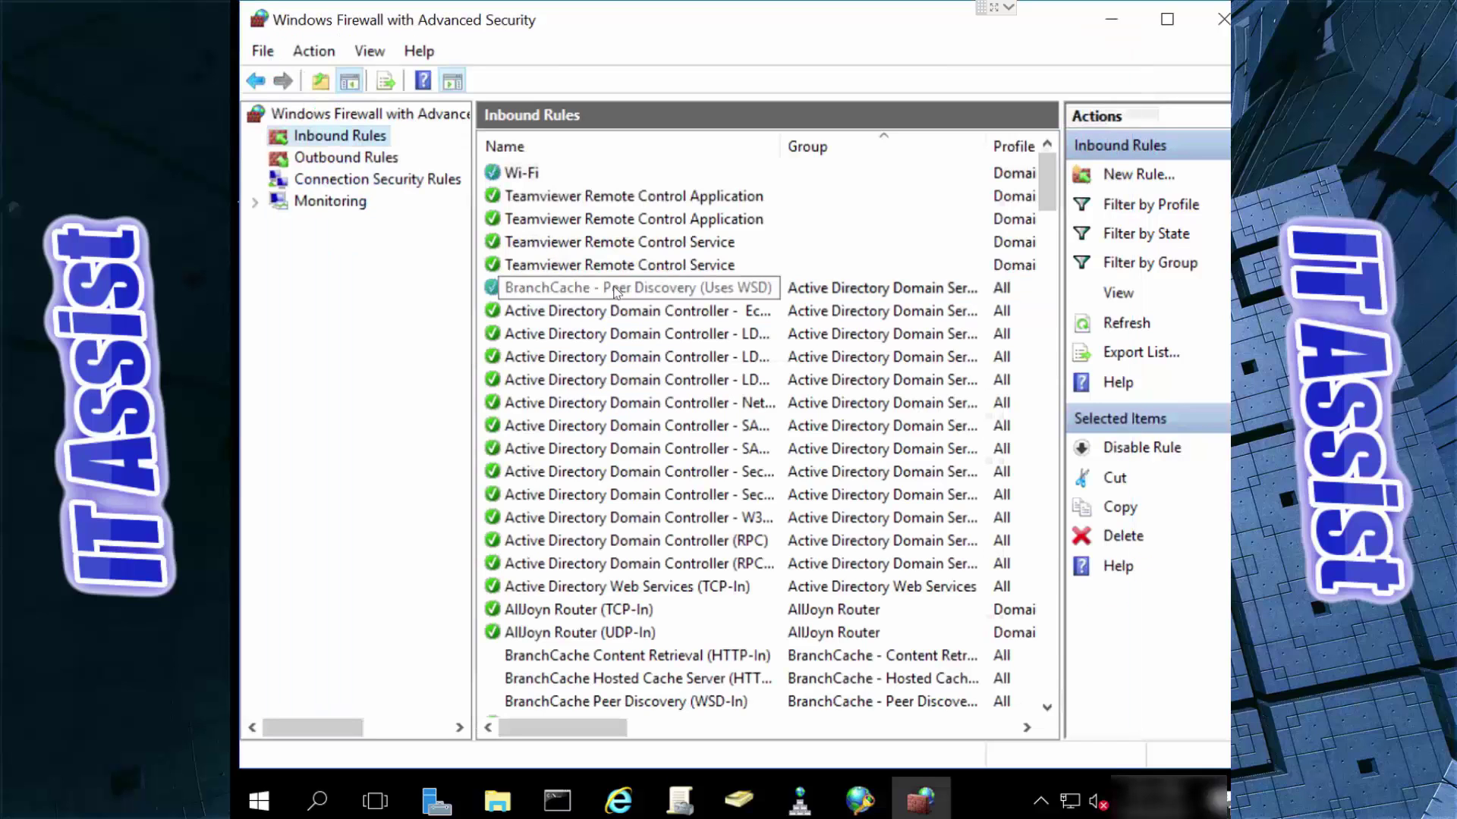
- Start a new port-based outbound rule for TCP remote port 1812
click(321, 159)
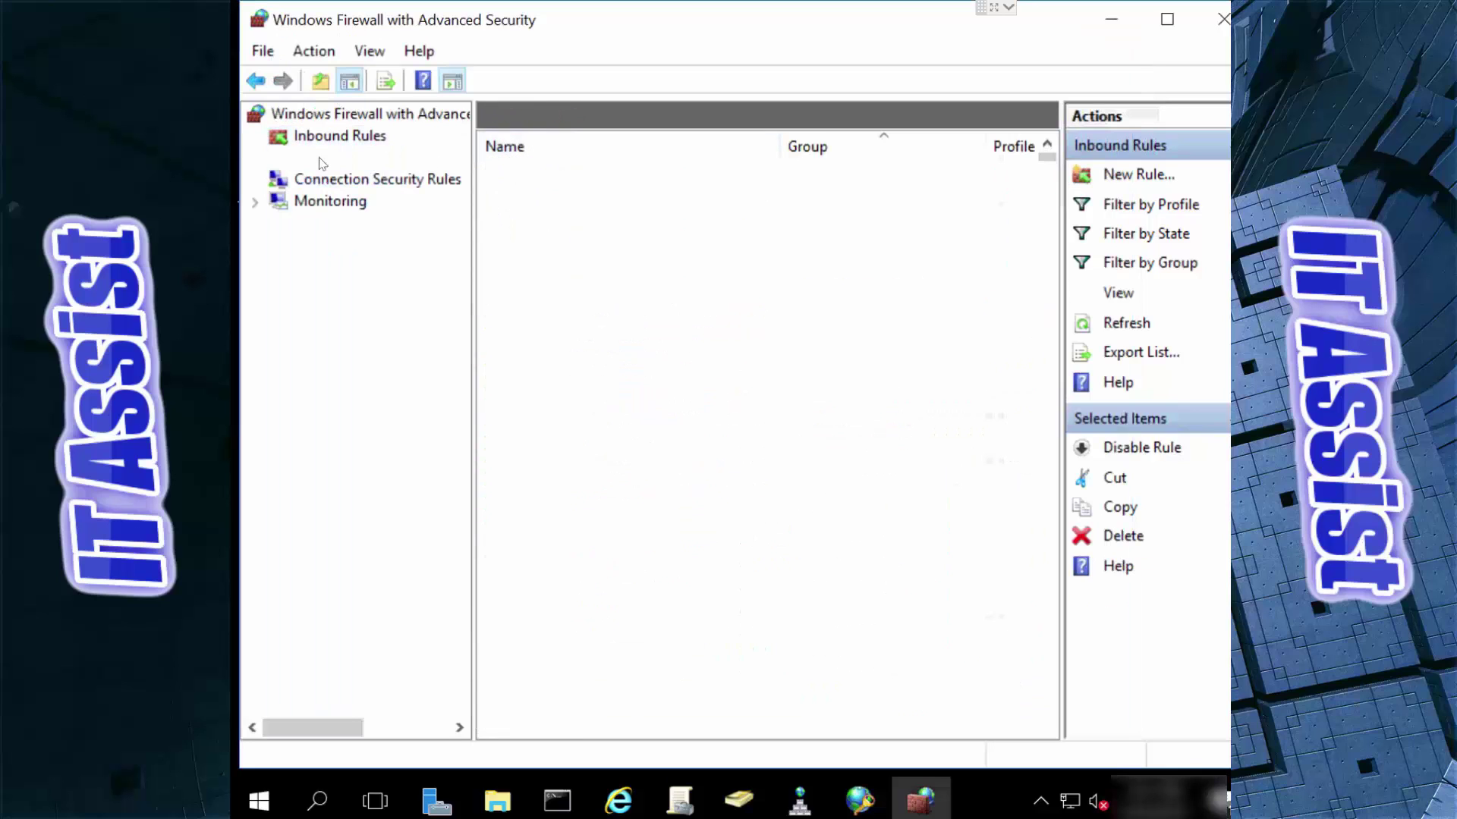
right_click(322, 160)
click(383, 172)
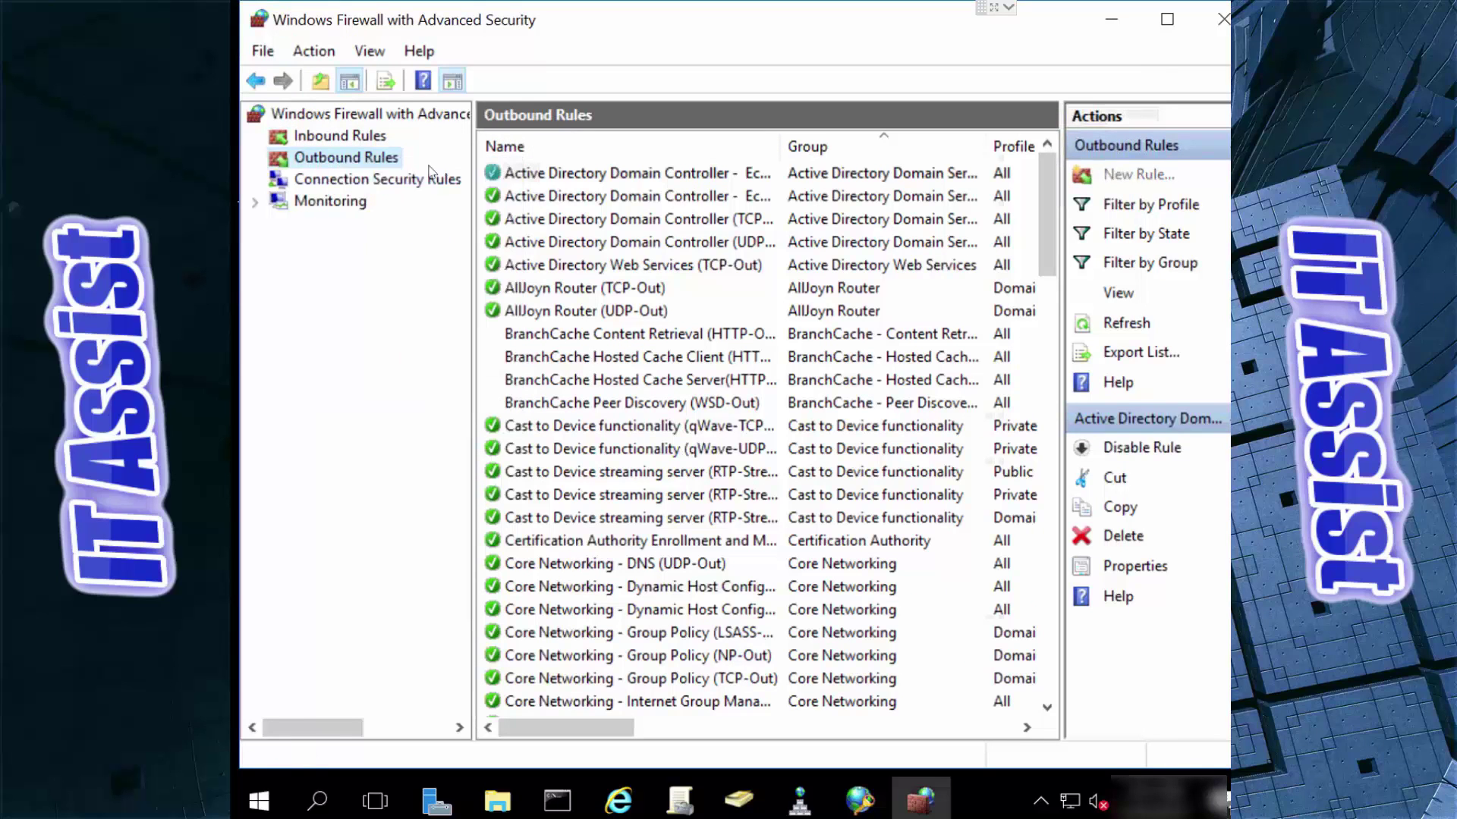
click(554, 331)
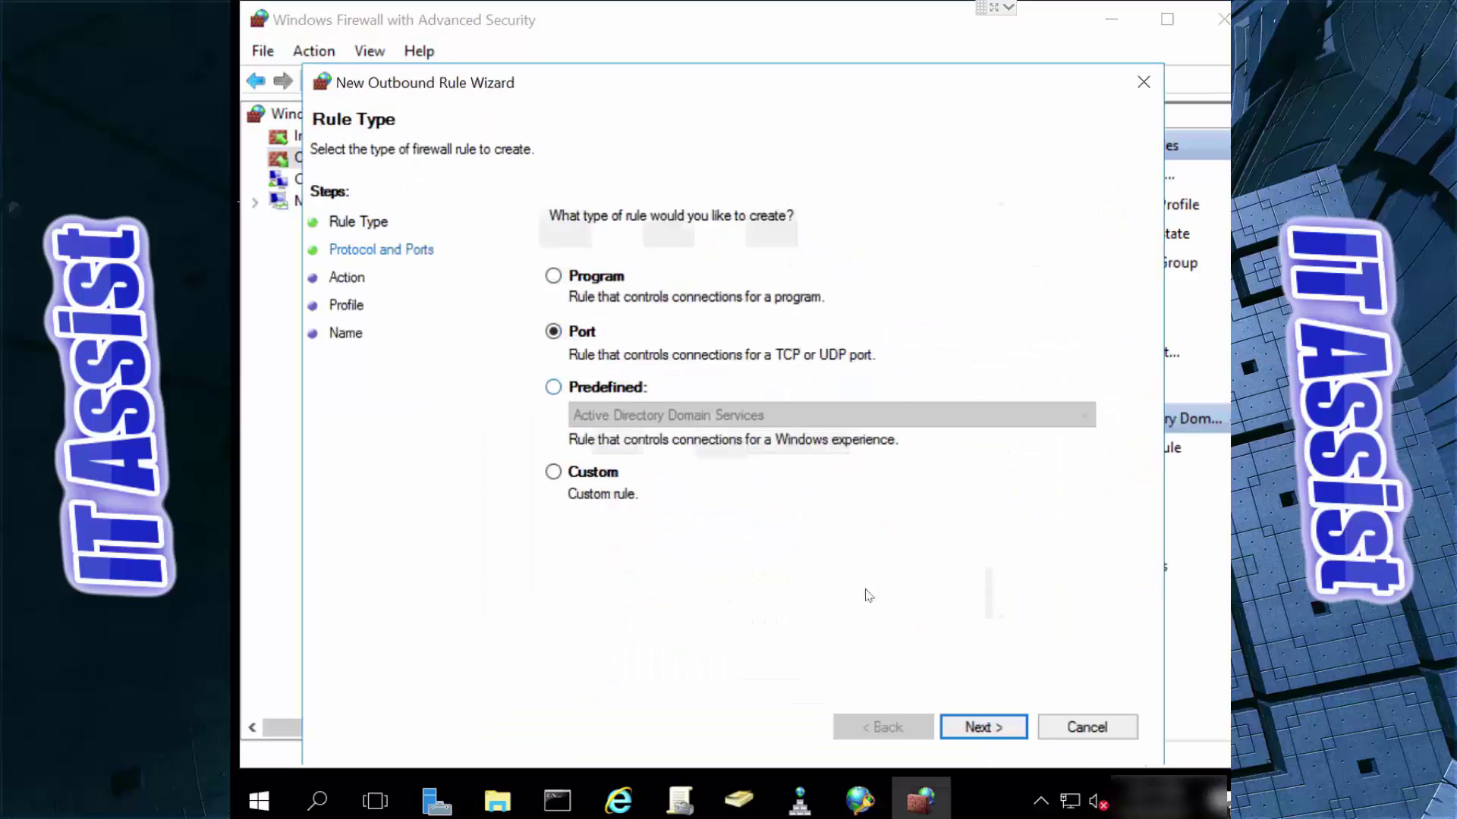
click(989, 733)
click(767, 414)
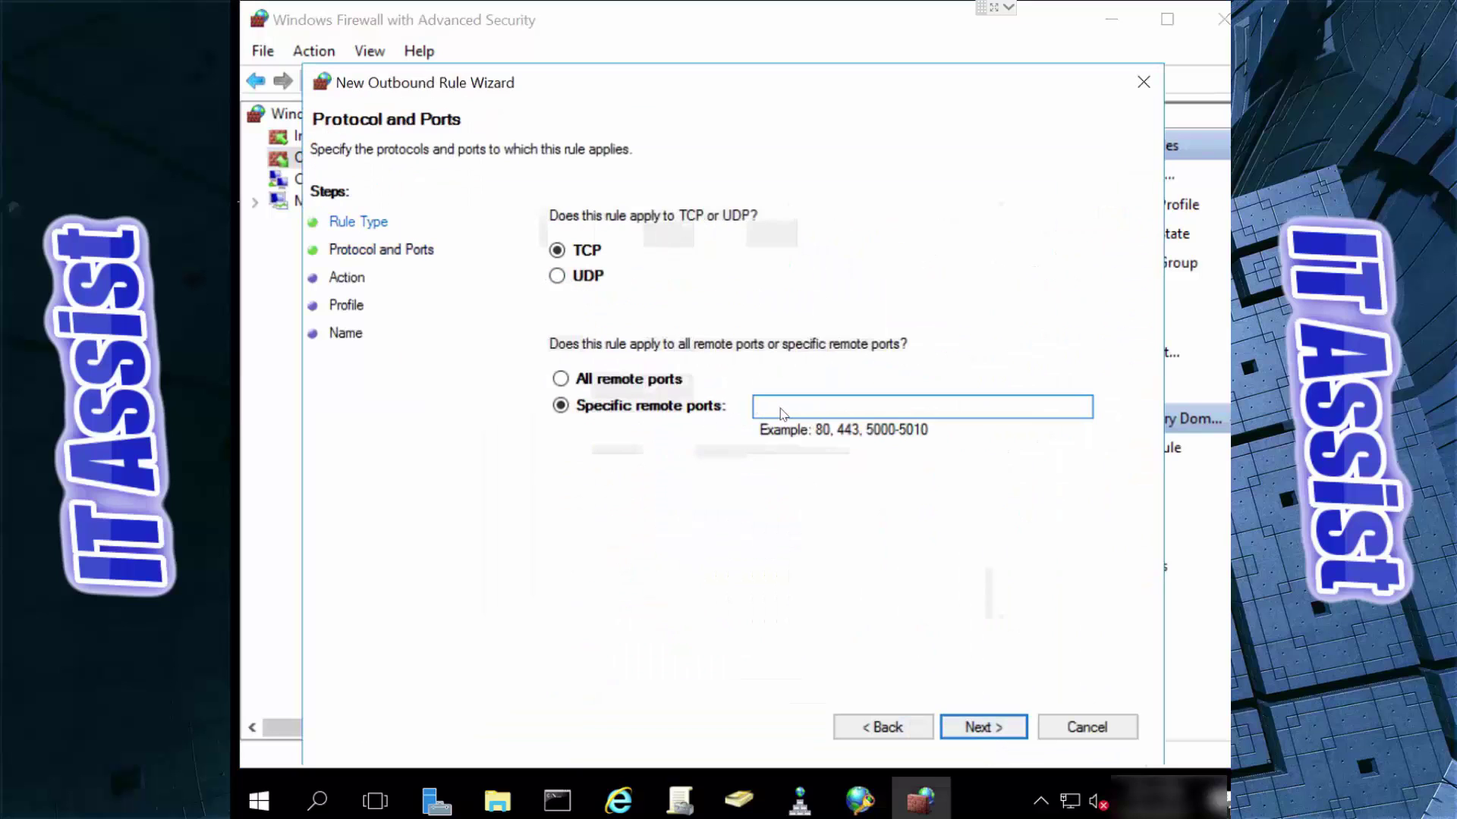
text(1812)
click(980, 726)
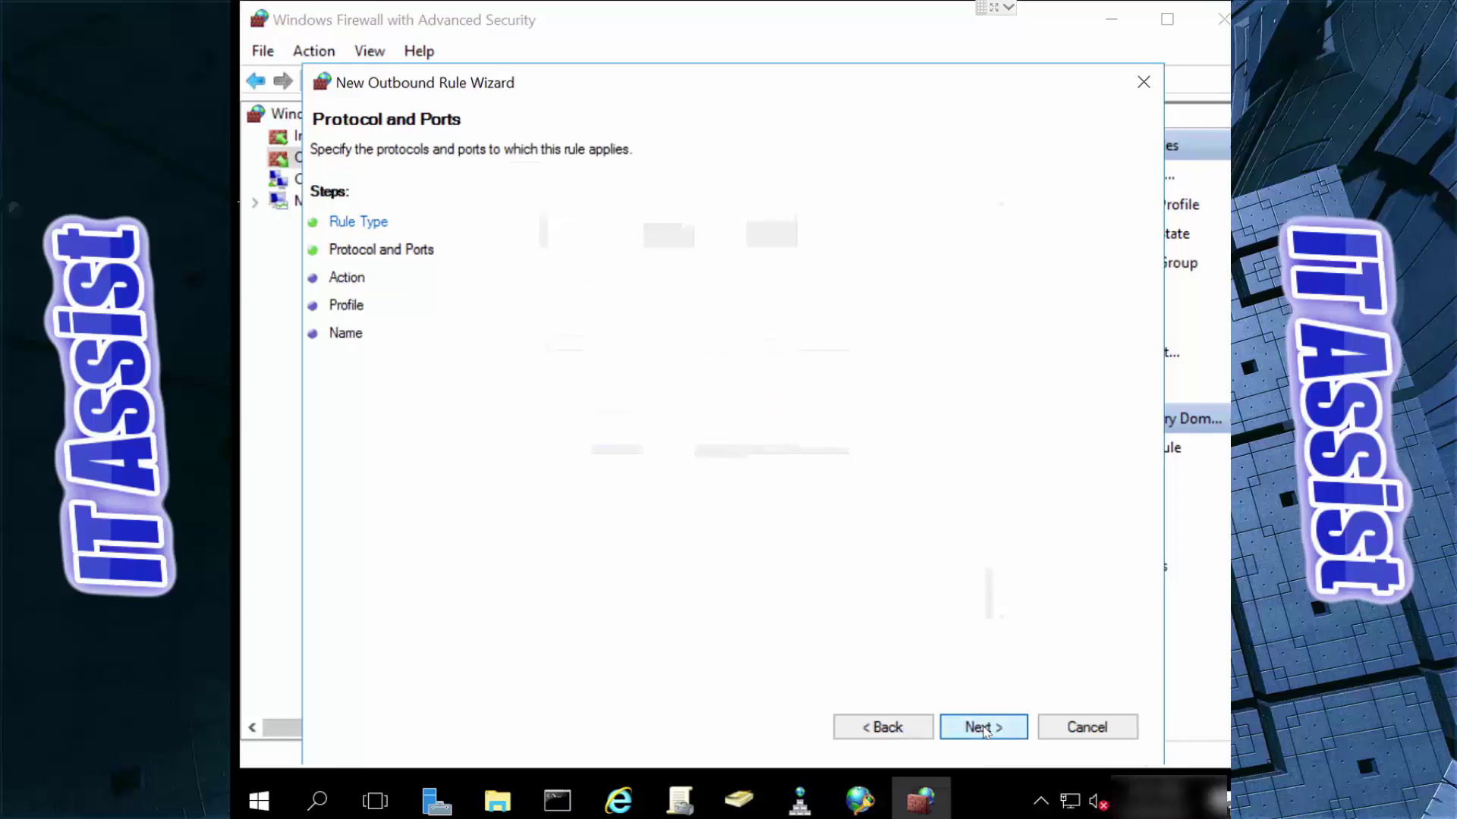
- Allow the connection, clear the Public and Private profiles, and name the rule Wi-Fi
click(560, 264)
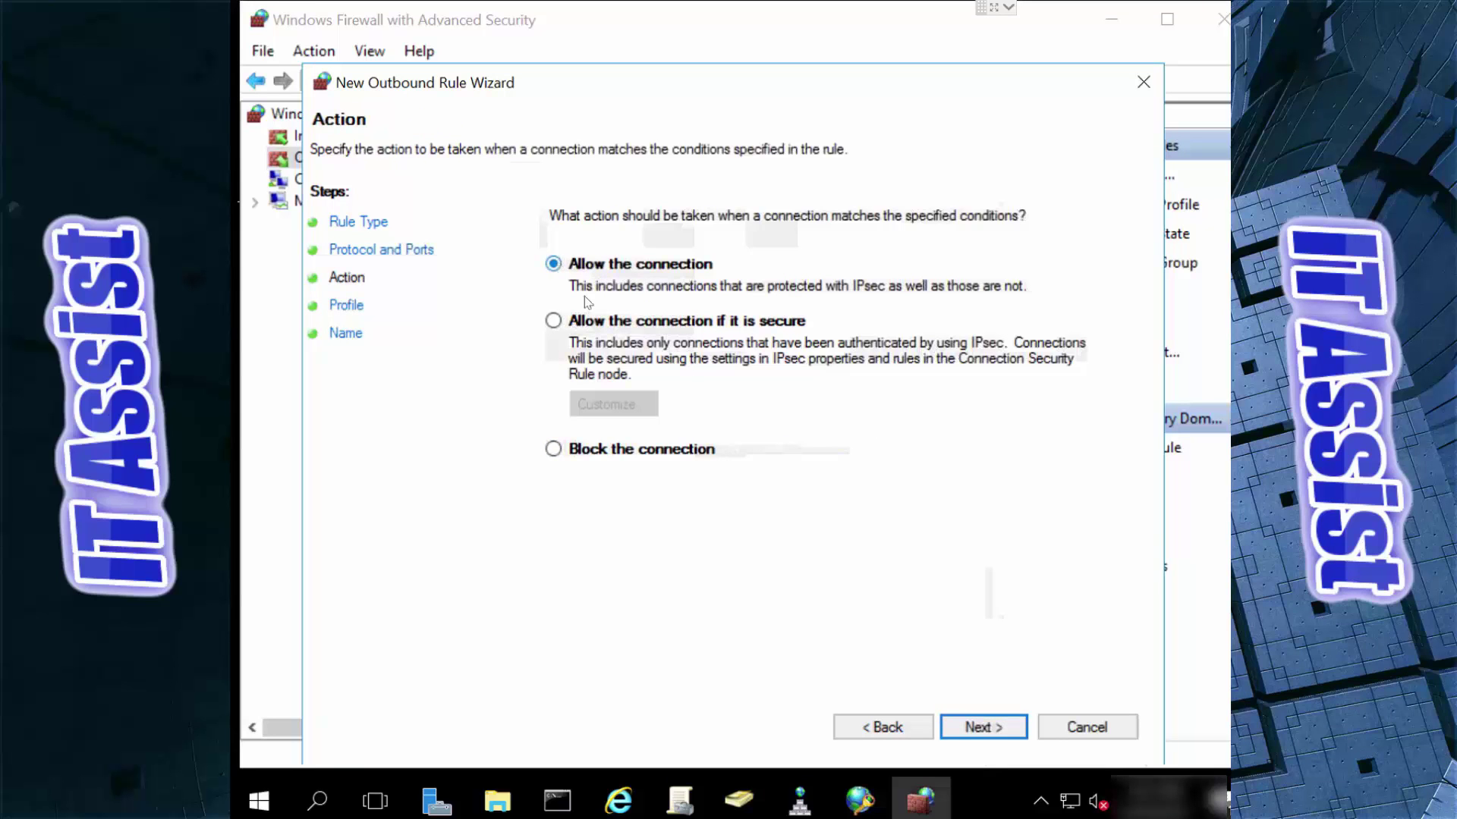
click(979, 726)
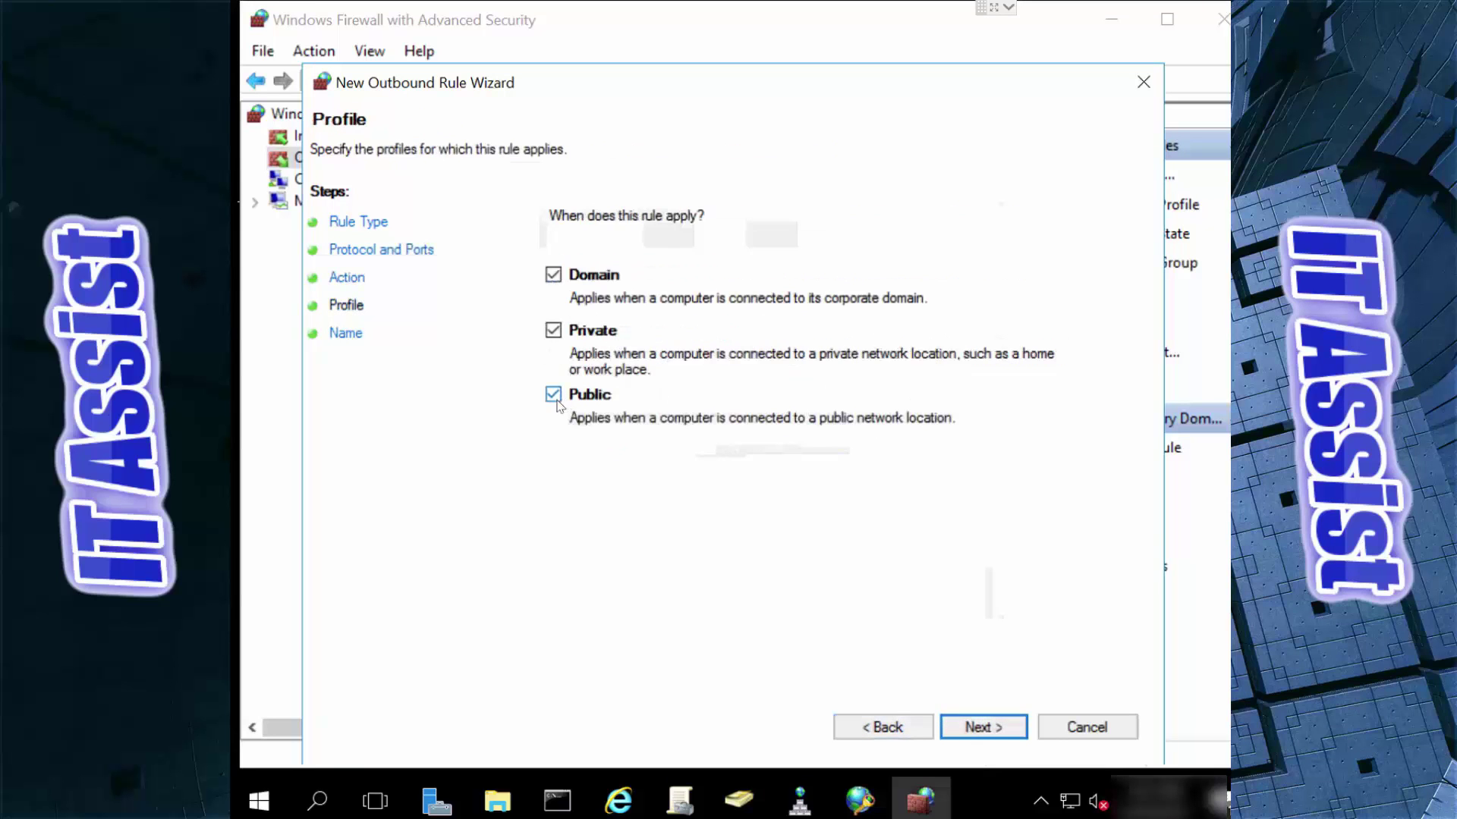
click(553, 394)
click(553, 331)
click(987, 732)
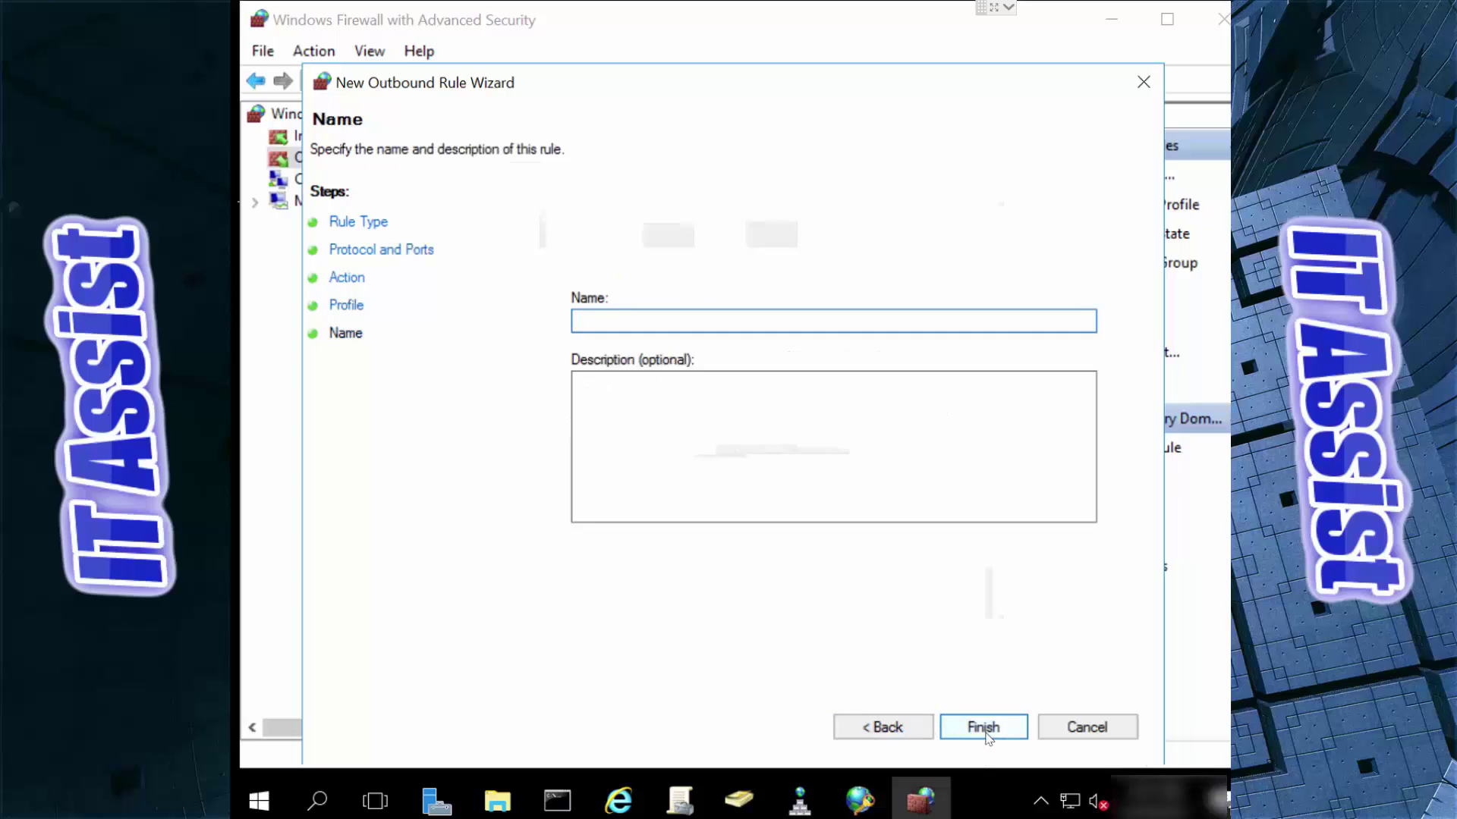
text(Wi-Fi)
click(985, 733)
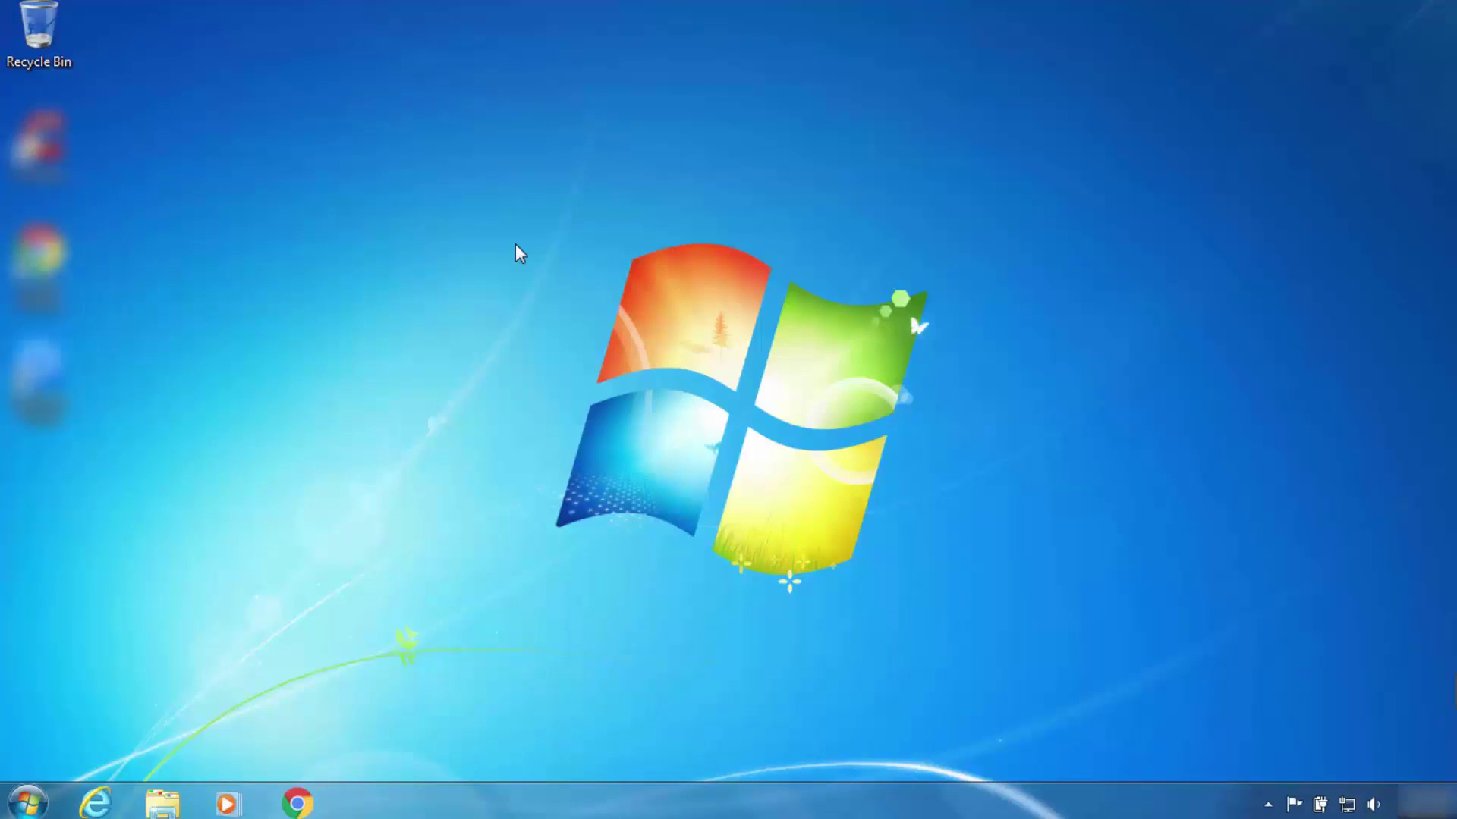
- Open Command Prompt through a Start menu search for cmd and run gpupdate
mouse_move(1347, 809)
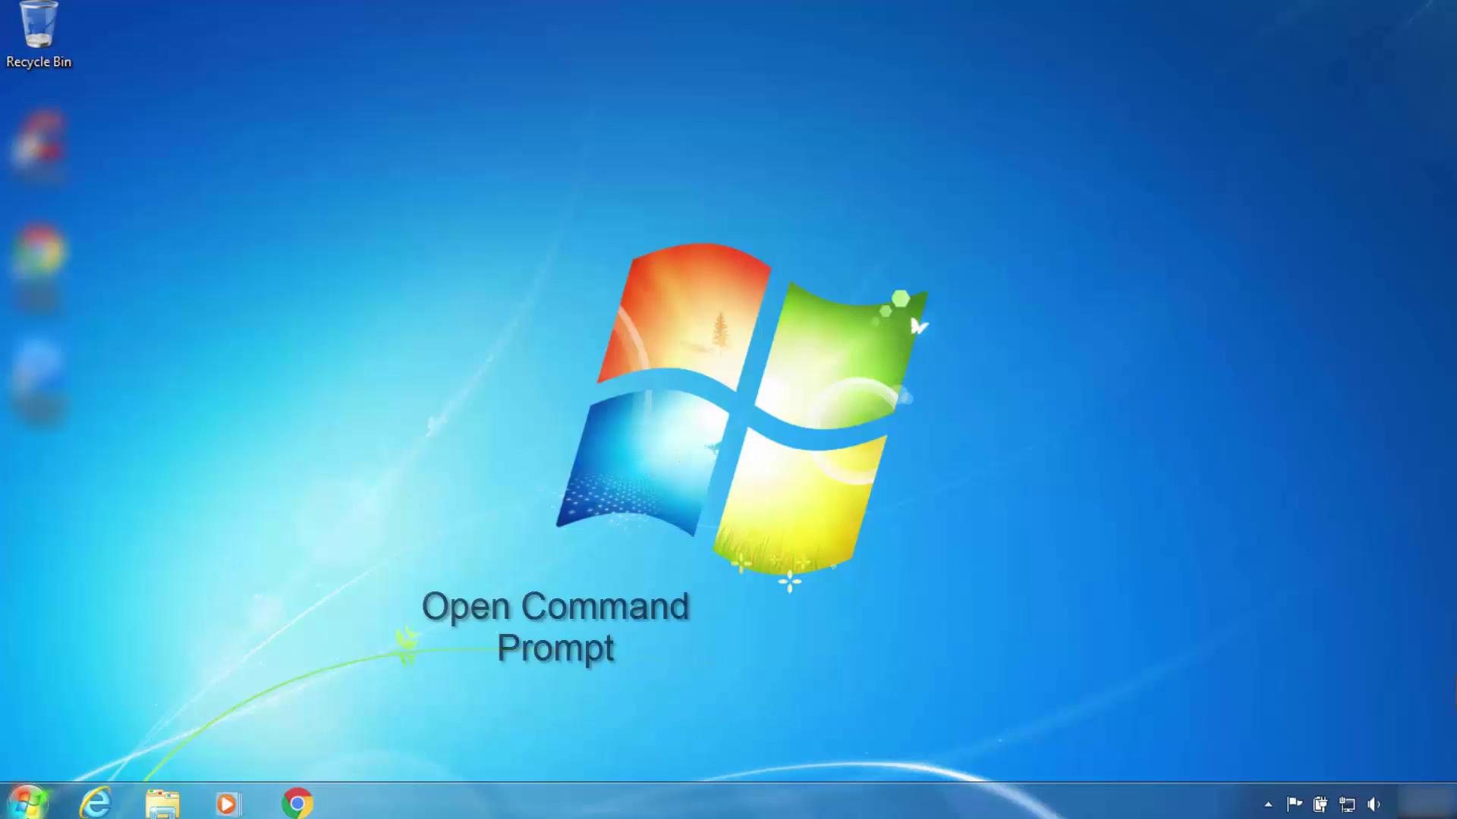
click(27, 807)
text(cmd)
key(Return)
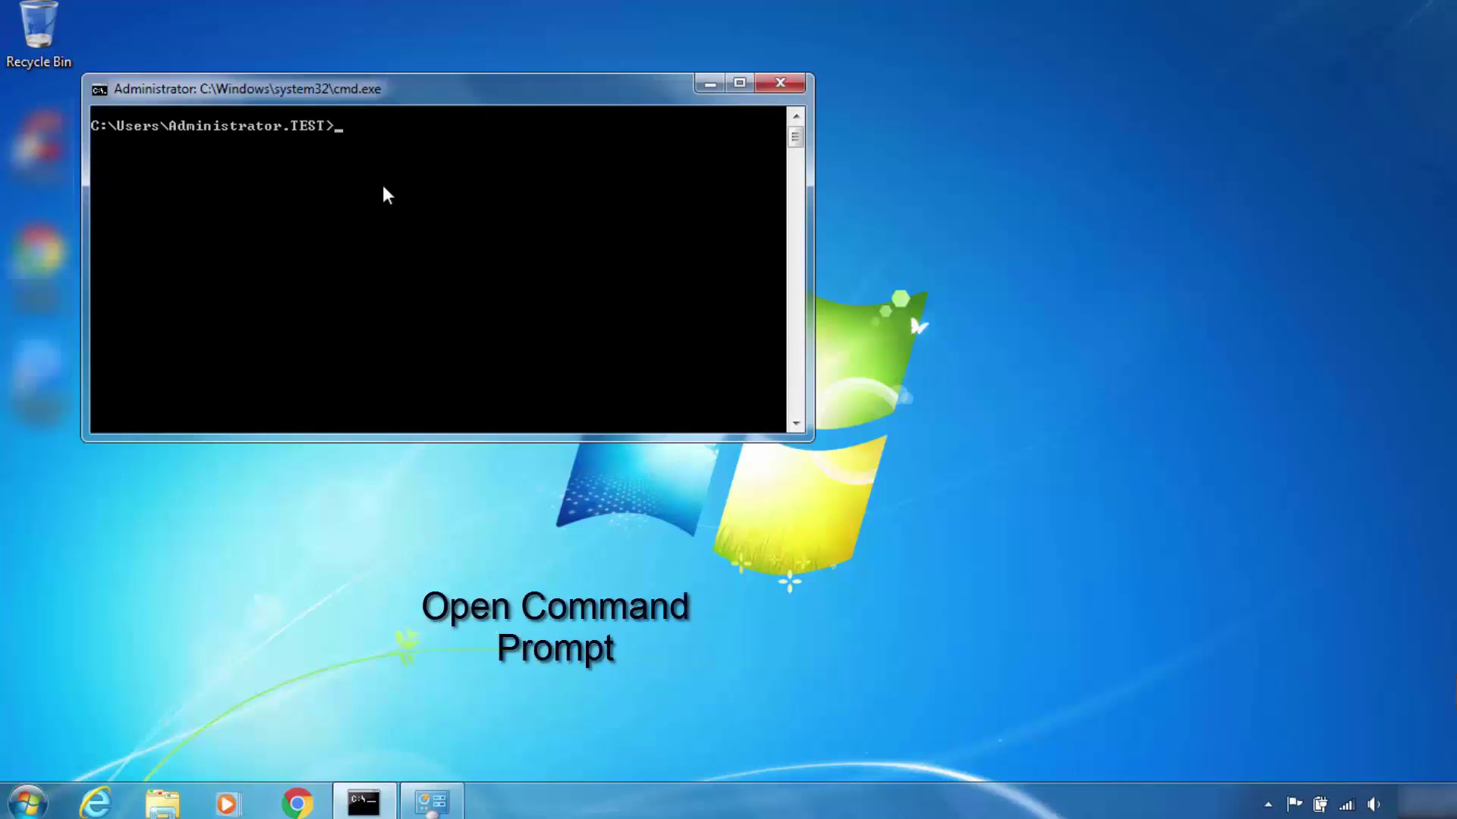
text(gpupdate)
key(Return)
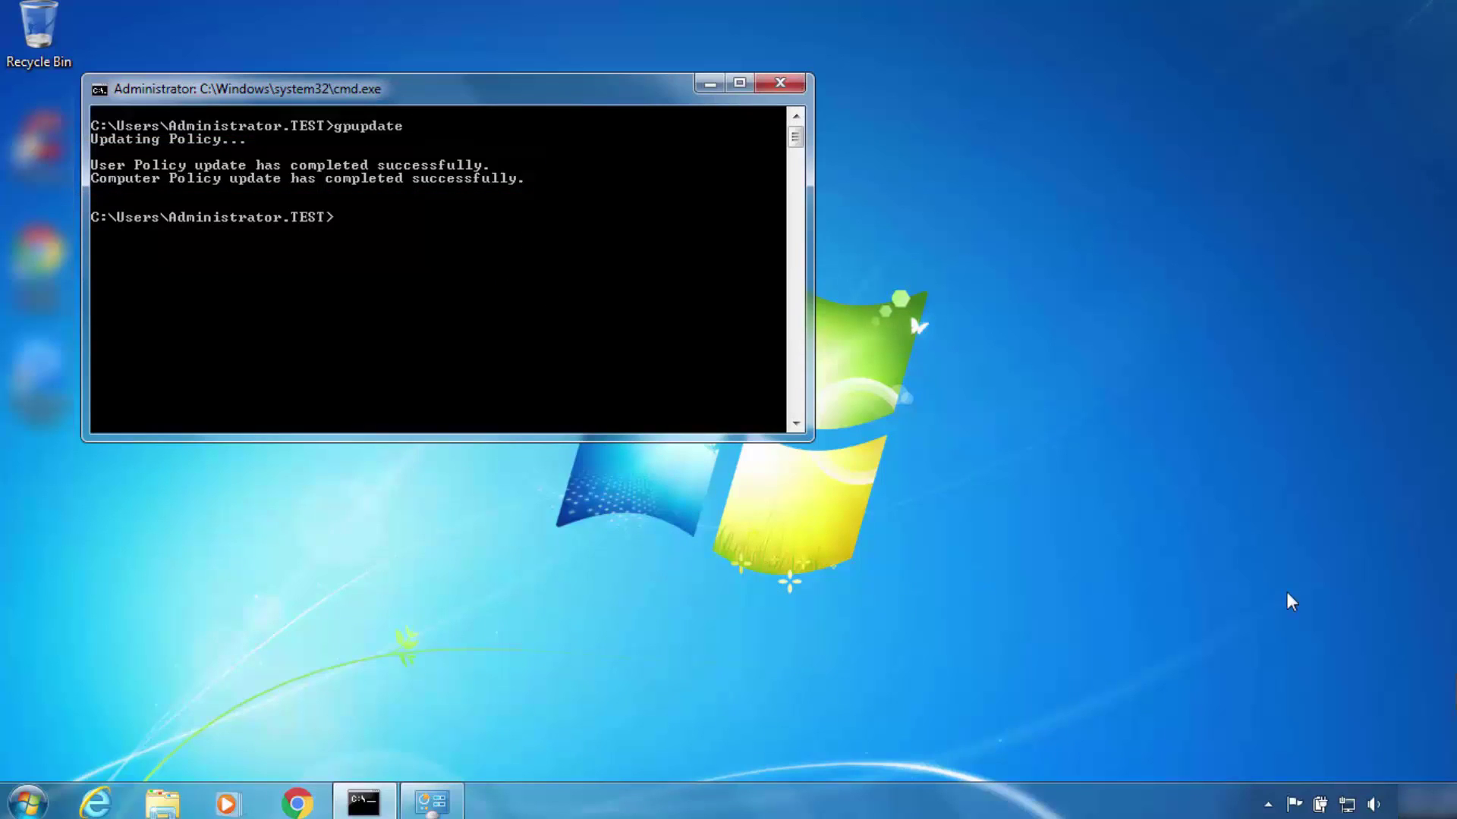
- Enable the Wireless Network Connection adapter from the Network and Sharing Center's adapter settings
right_click(1349, 810)
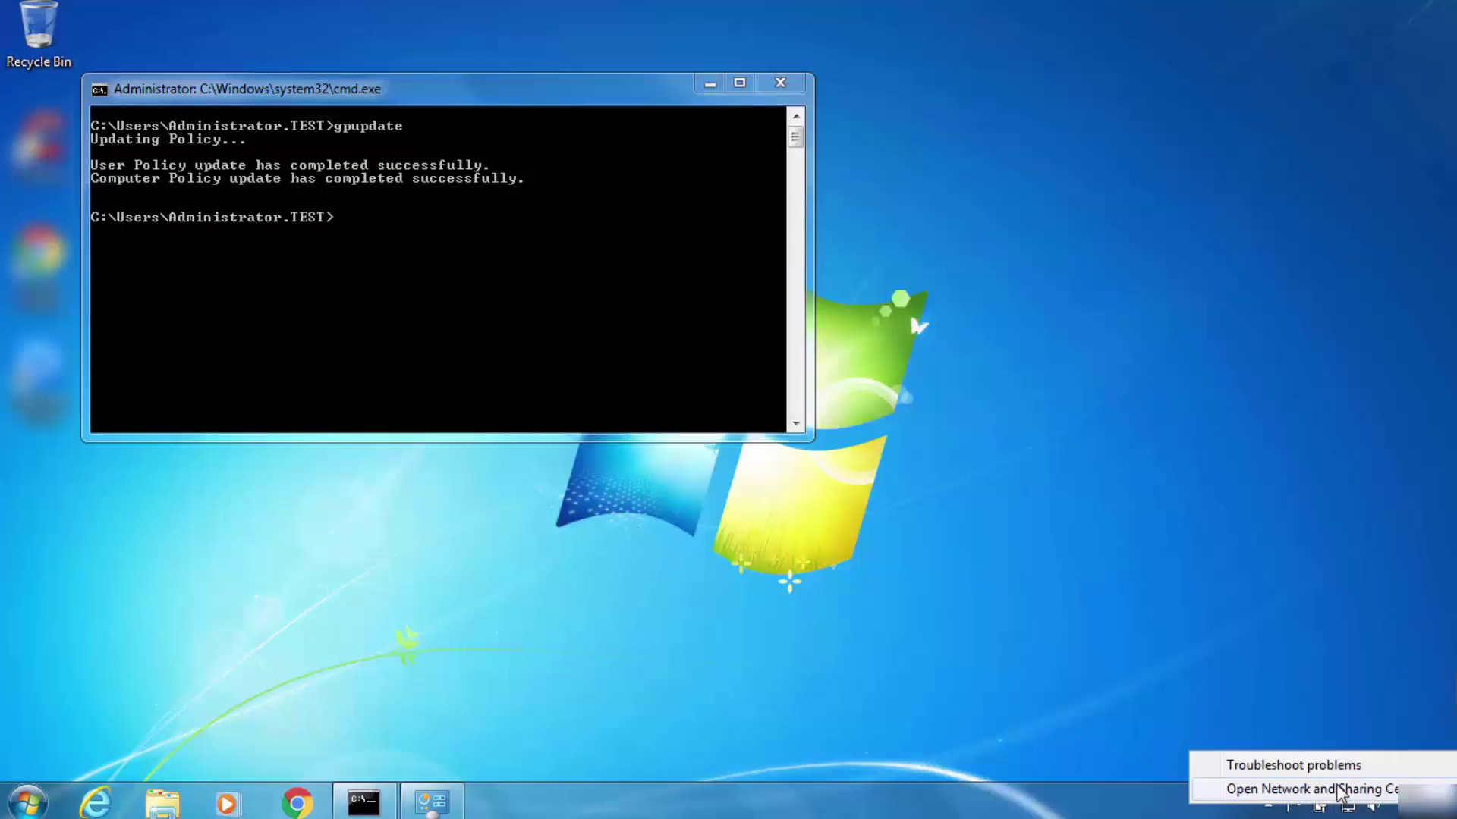
click(1320, 786)
click(699, 126)
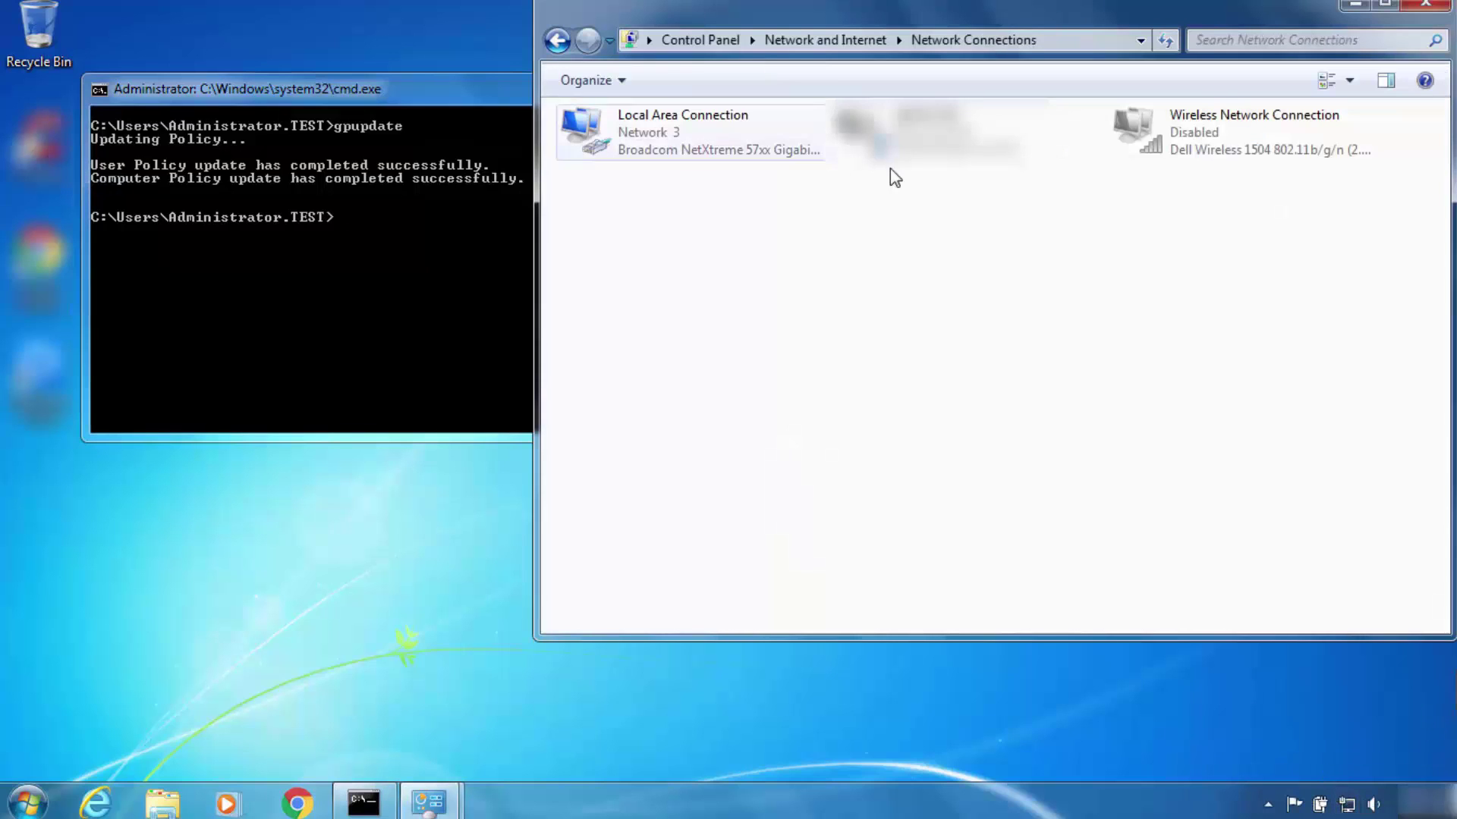
right_click(1208, 136)
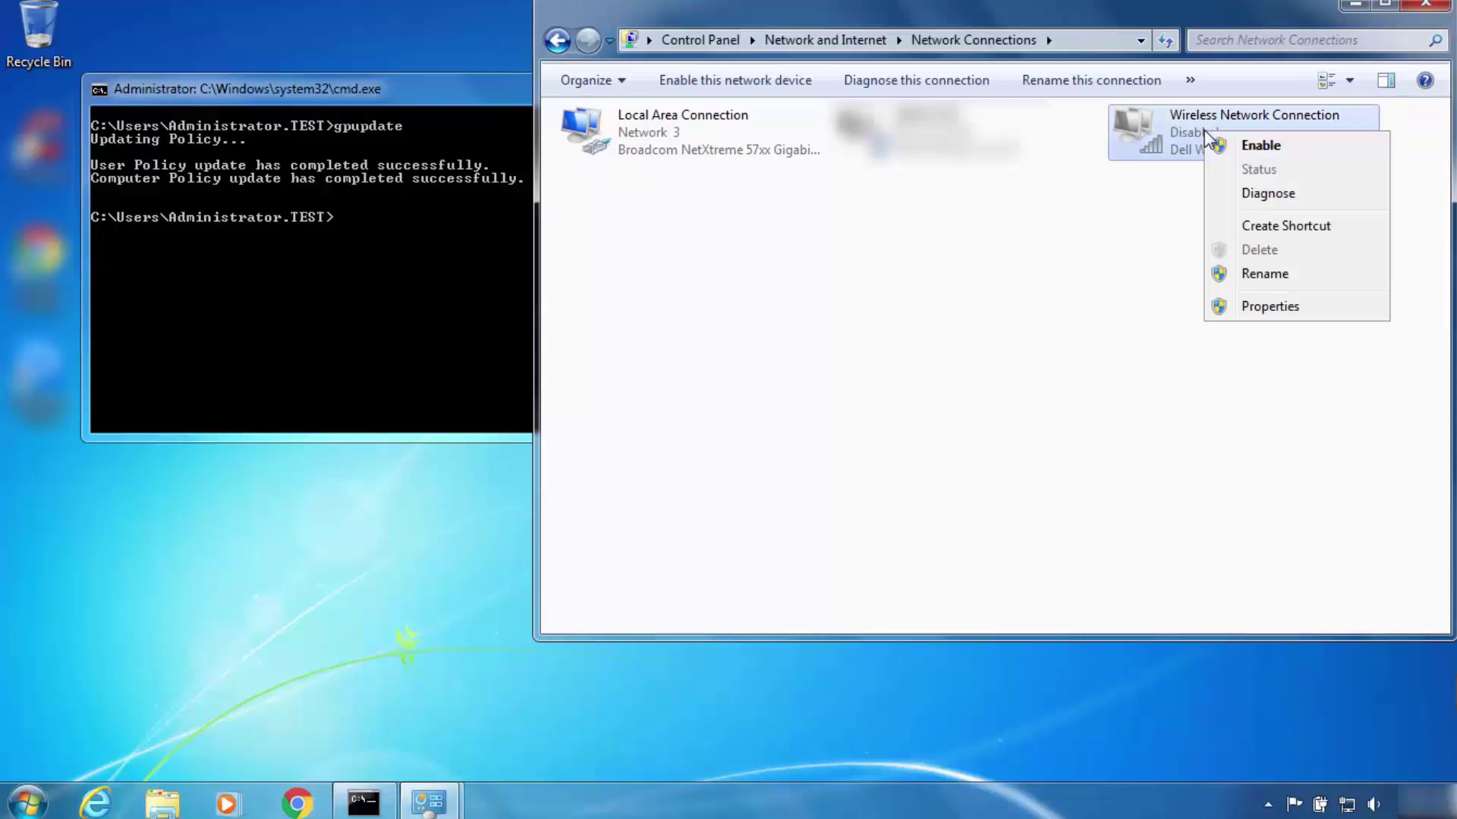
click(1261, 147)
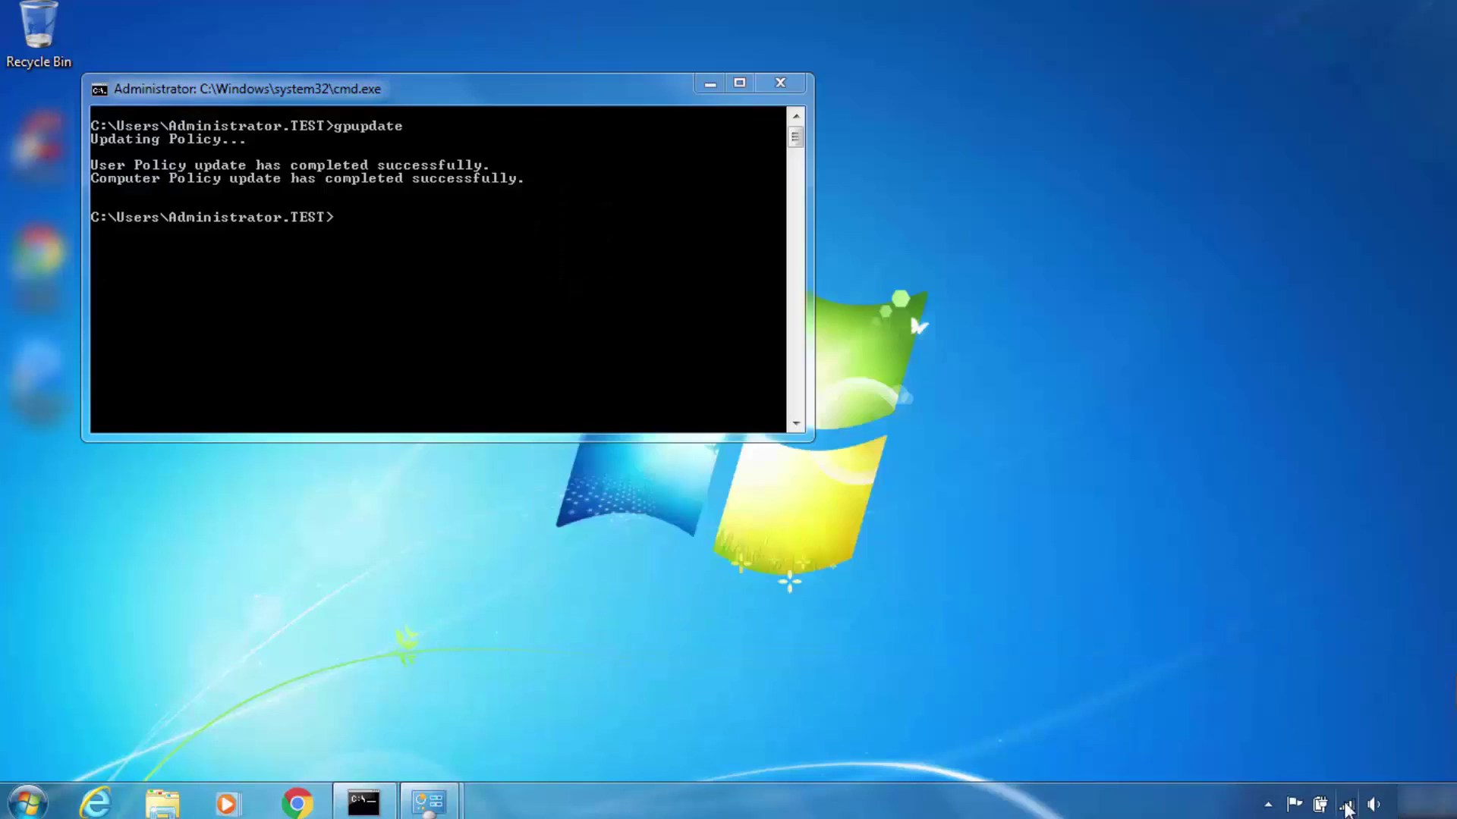
click(1425, 5)
- Confirm in the tray network list that the client is connected to the Test network
click(1347, 806)
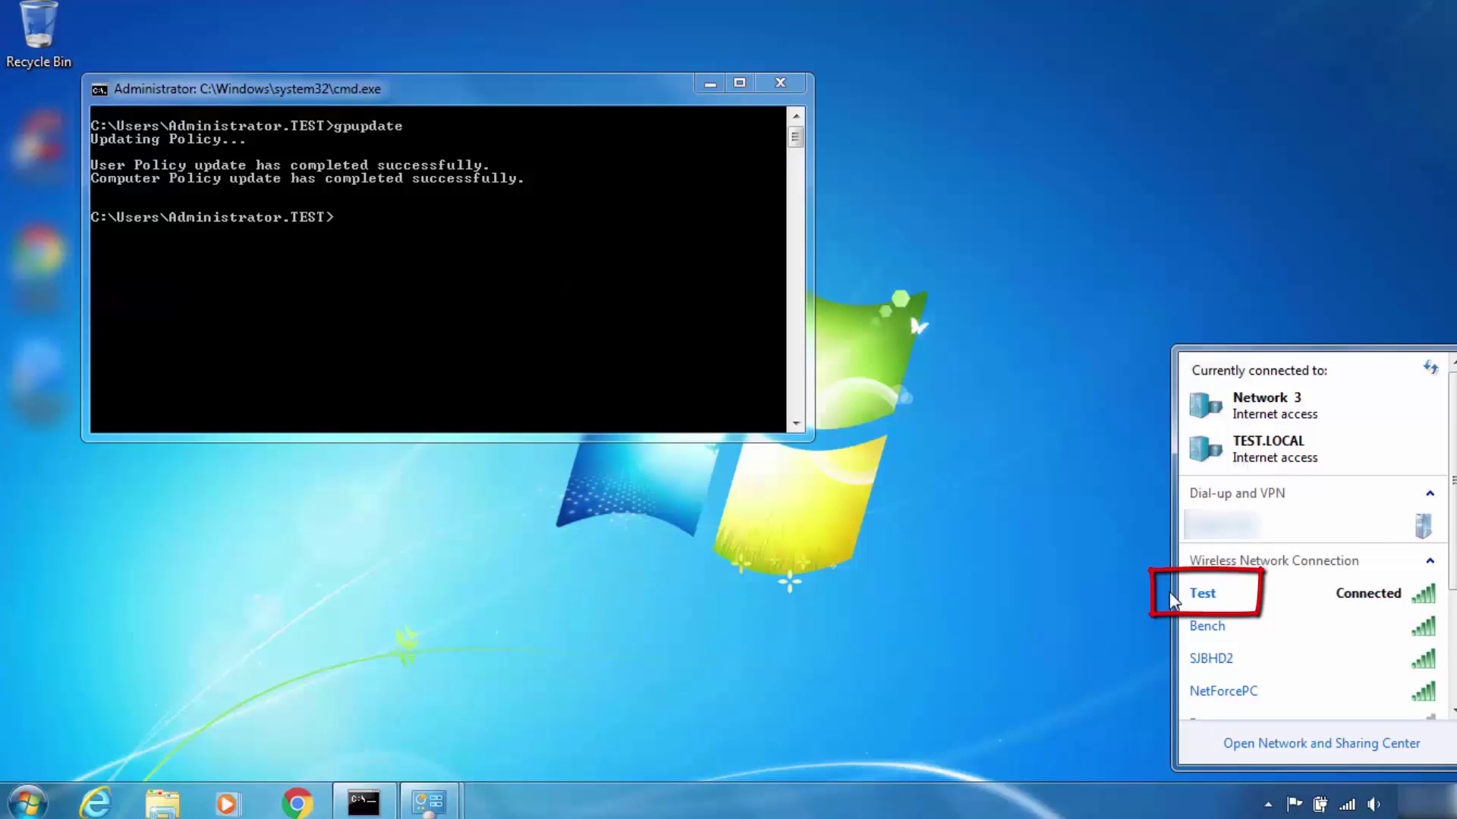
click(1119, 793)
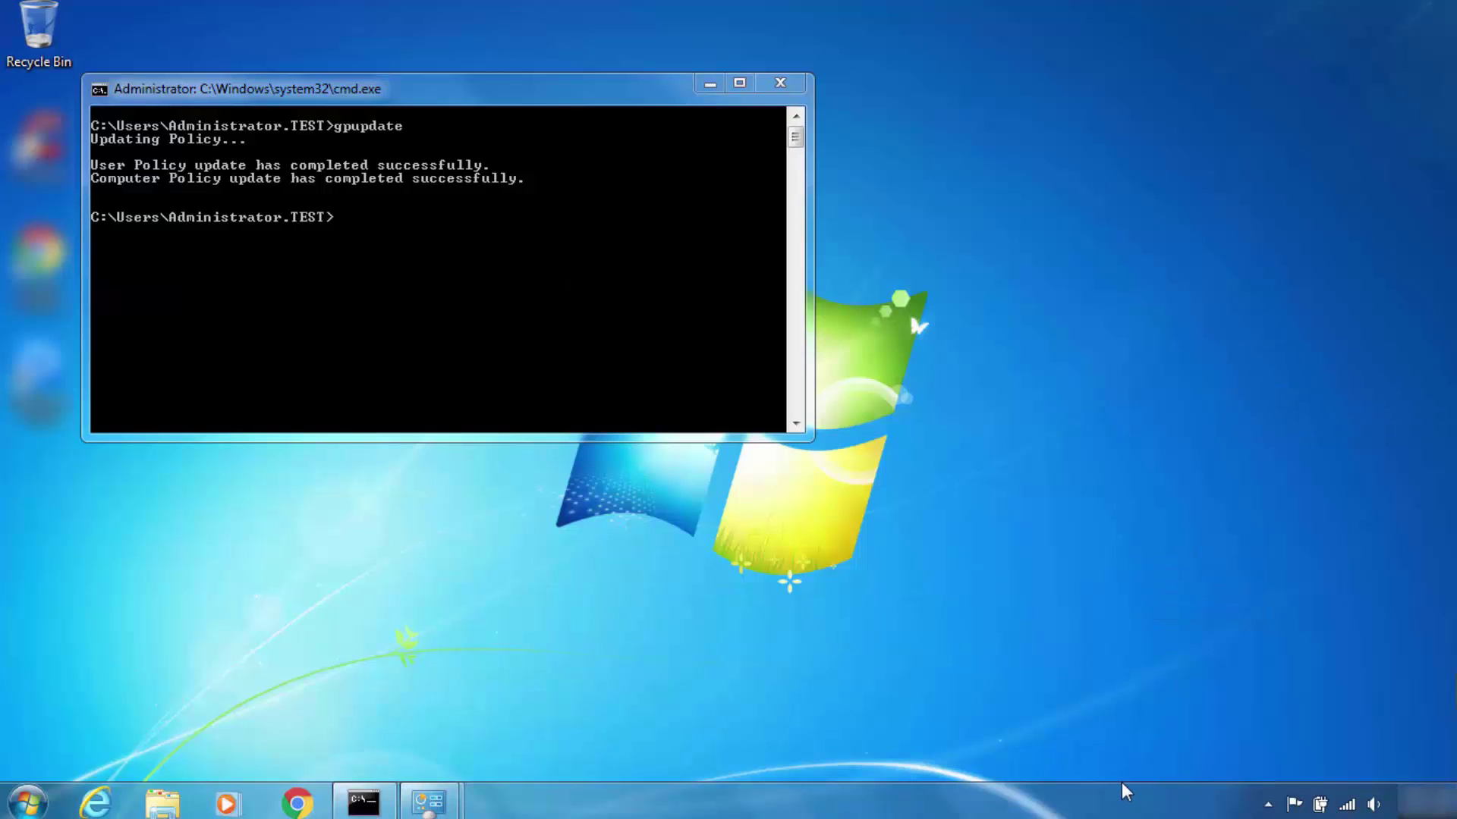
drag(595, 96, 776, 98)
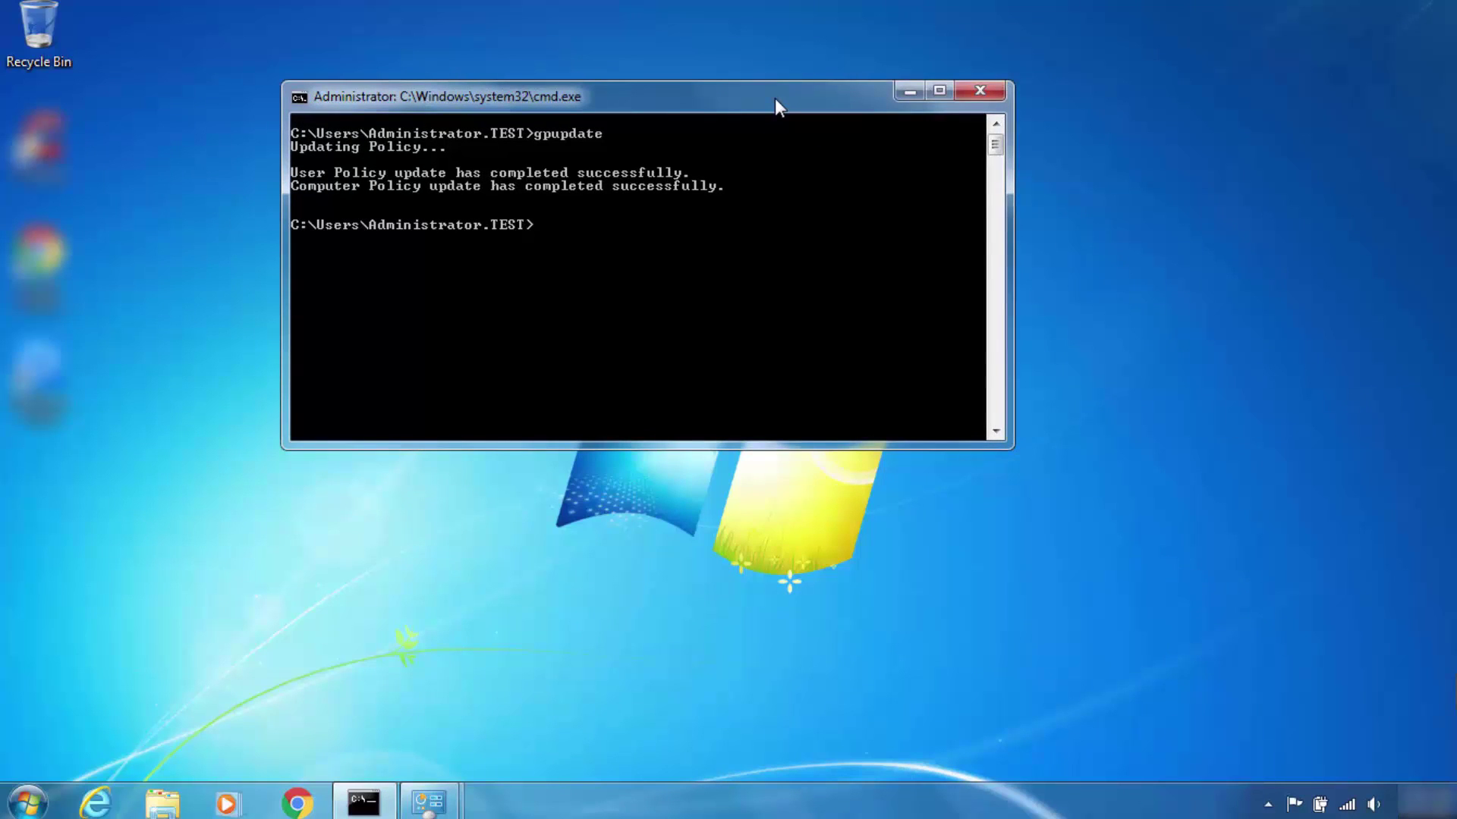
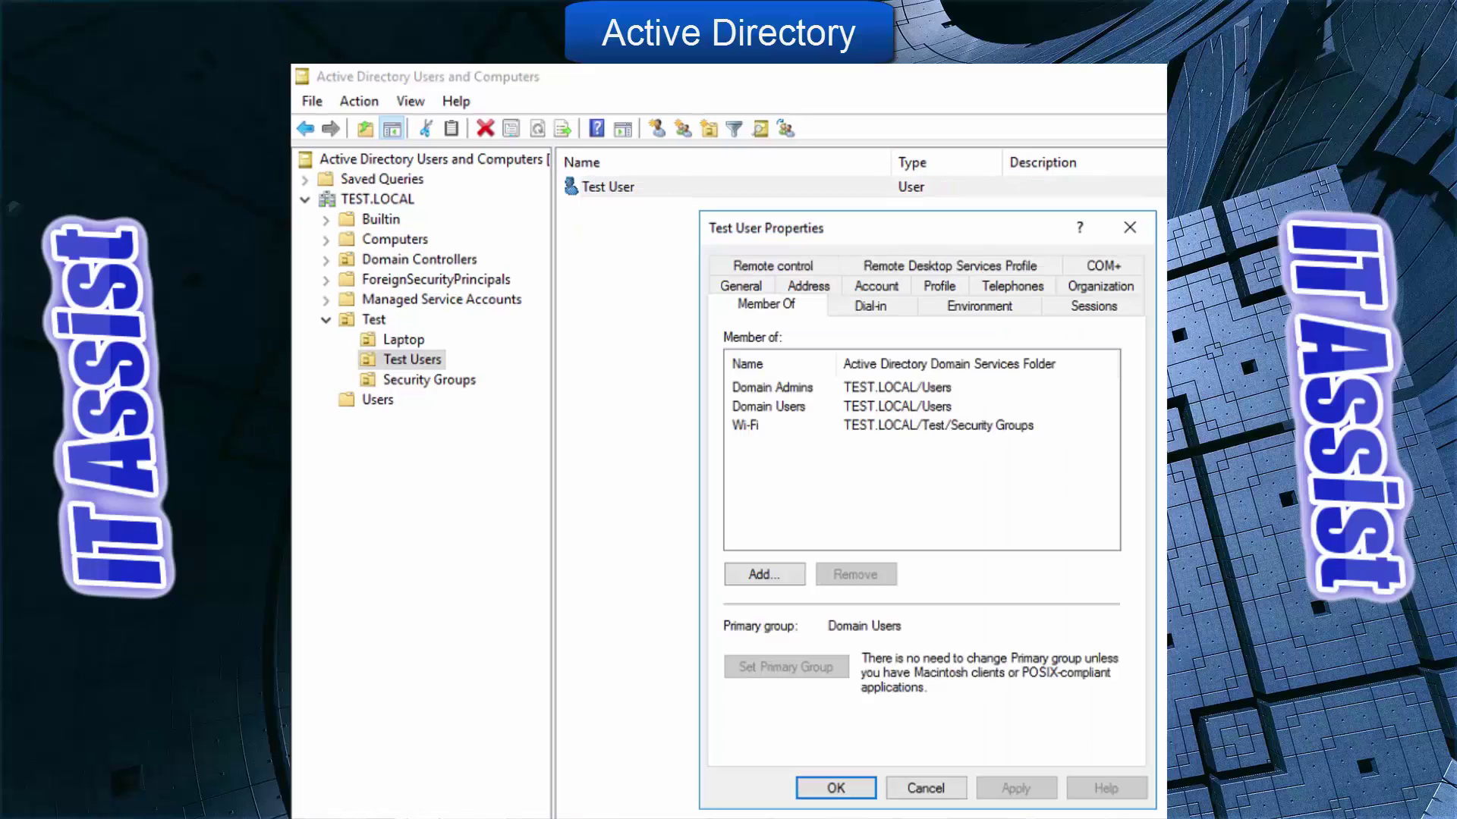
- Open Test User's Dial-in tab to check its network access permission settings
click(870, 306)
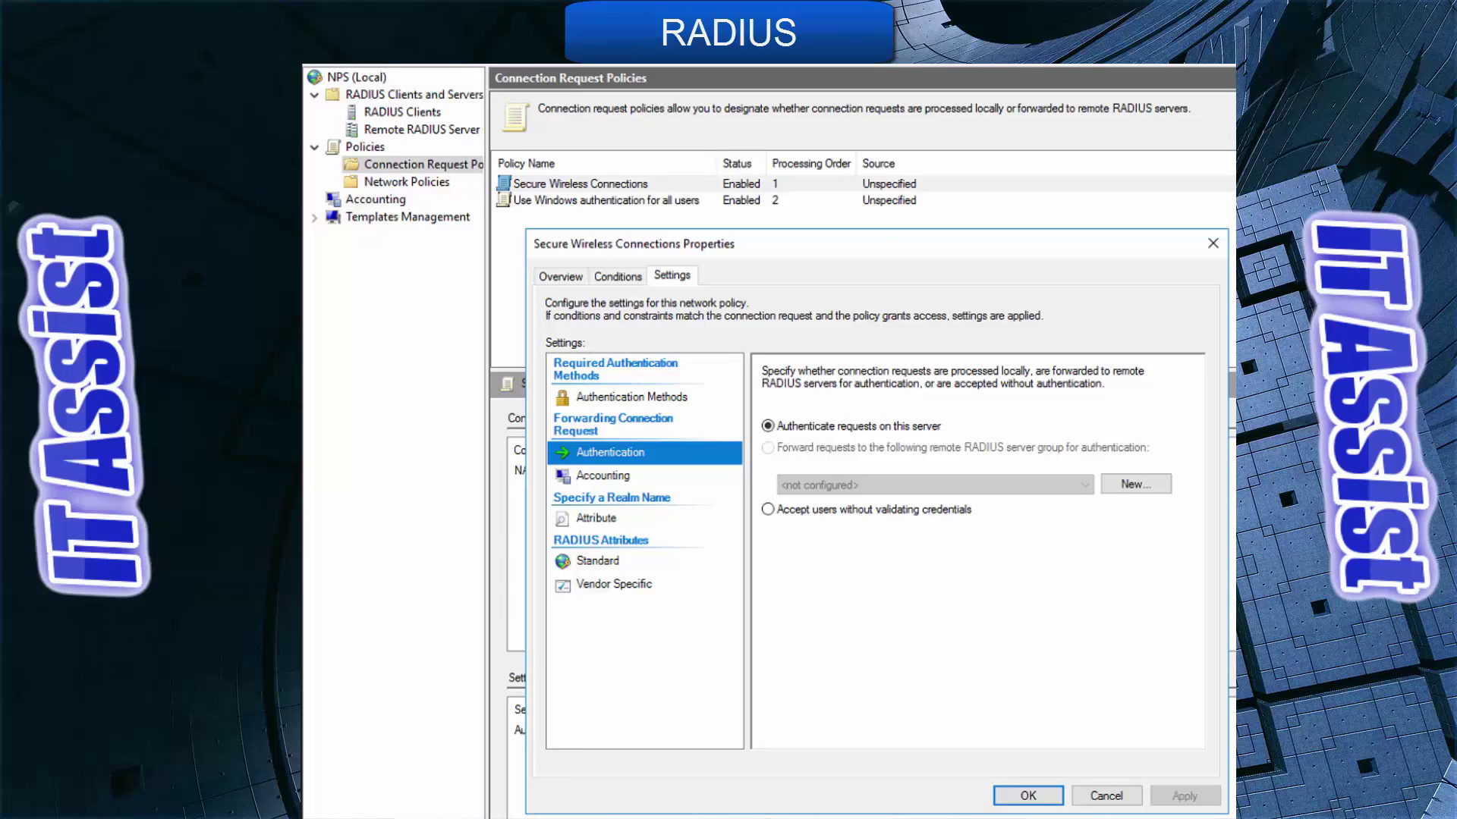
- Review the request policy's Accounting, Attribute, Standard and Vendor Specific setting pages
click(602, 475)
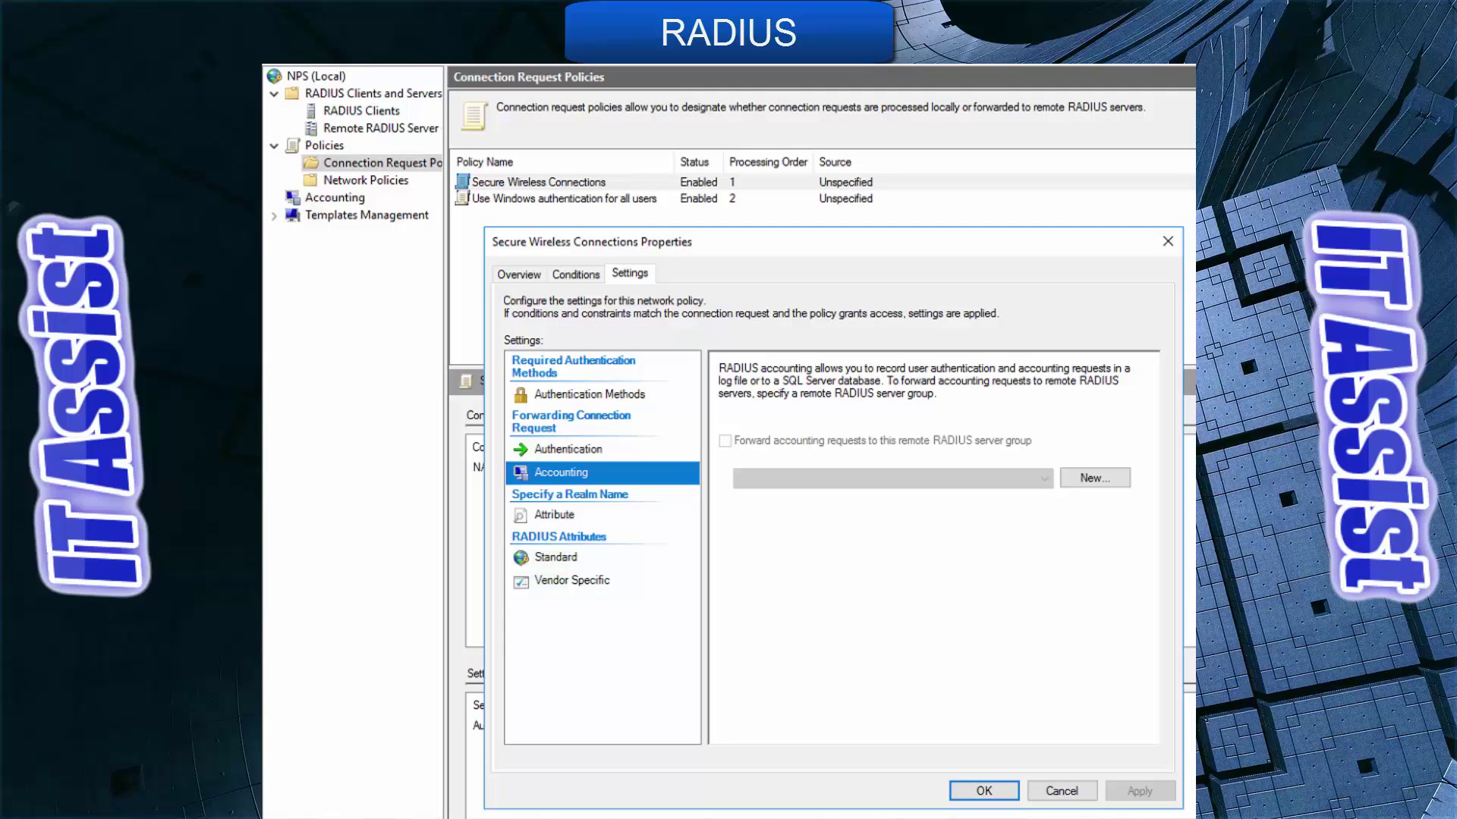
click(553, 514)
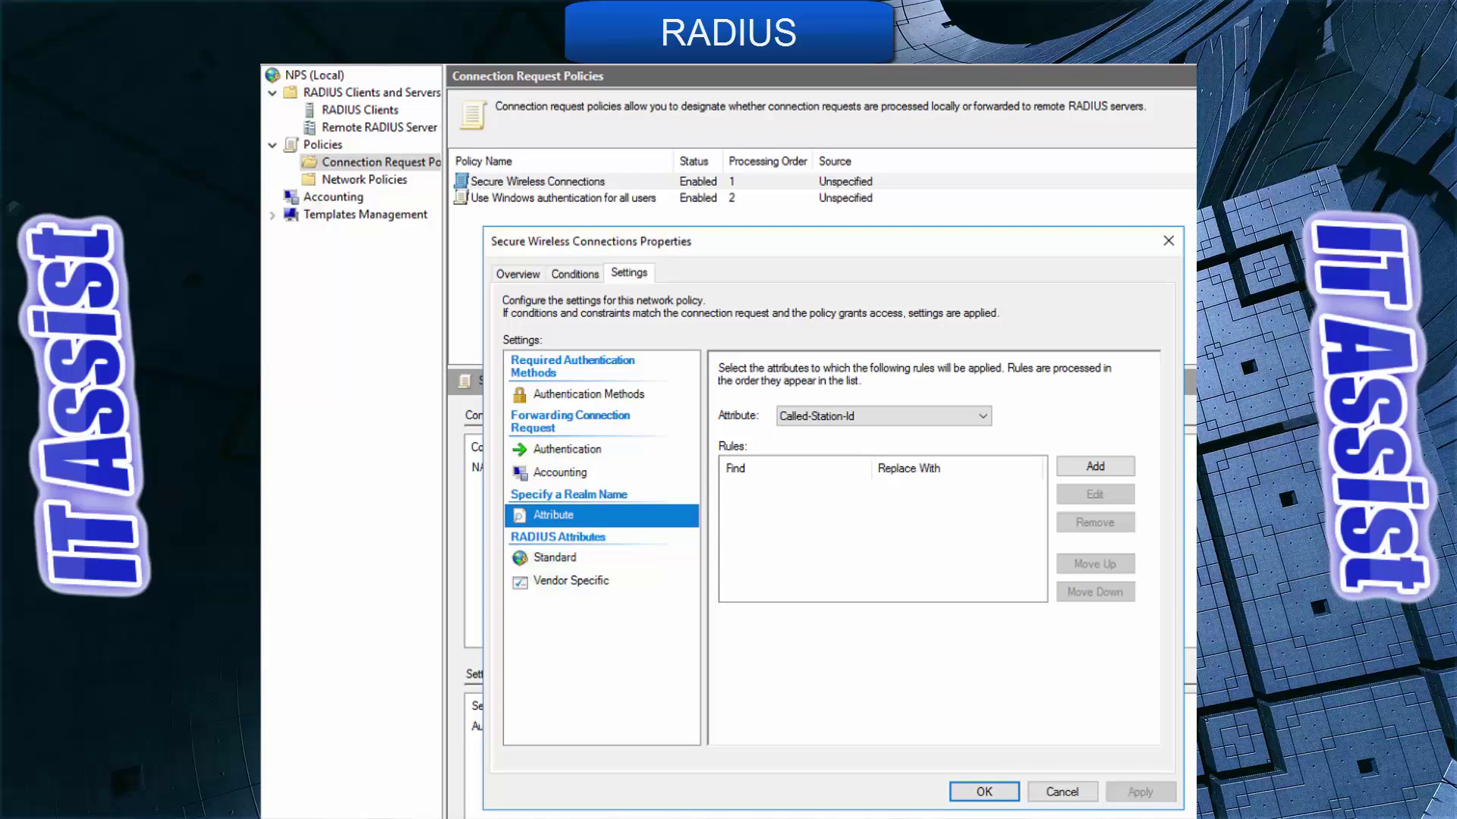
click(555, 557)
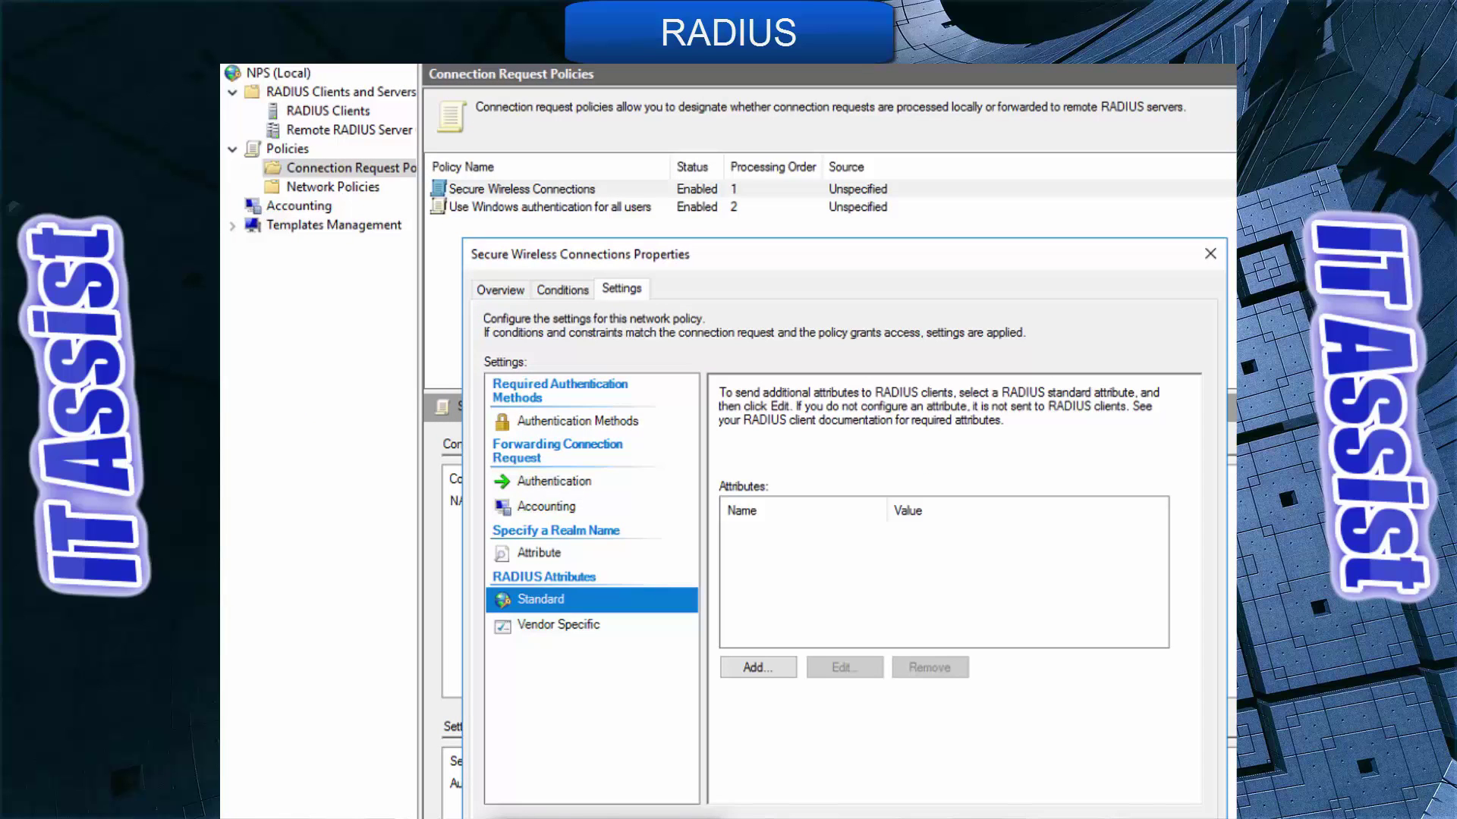
click(558, 625)
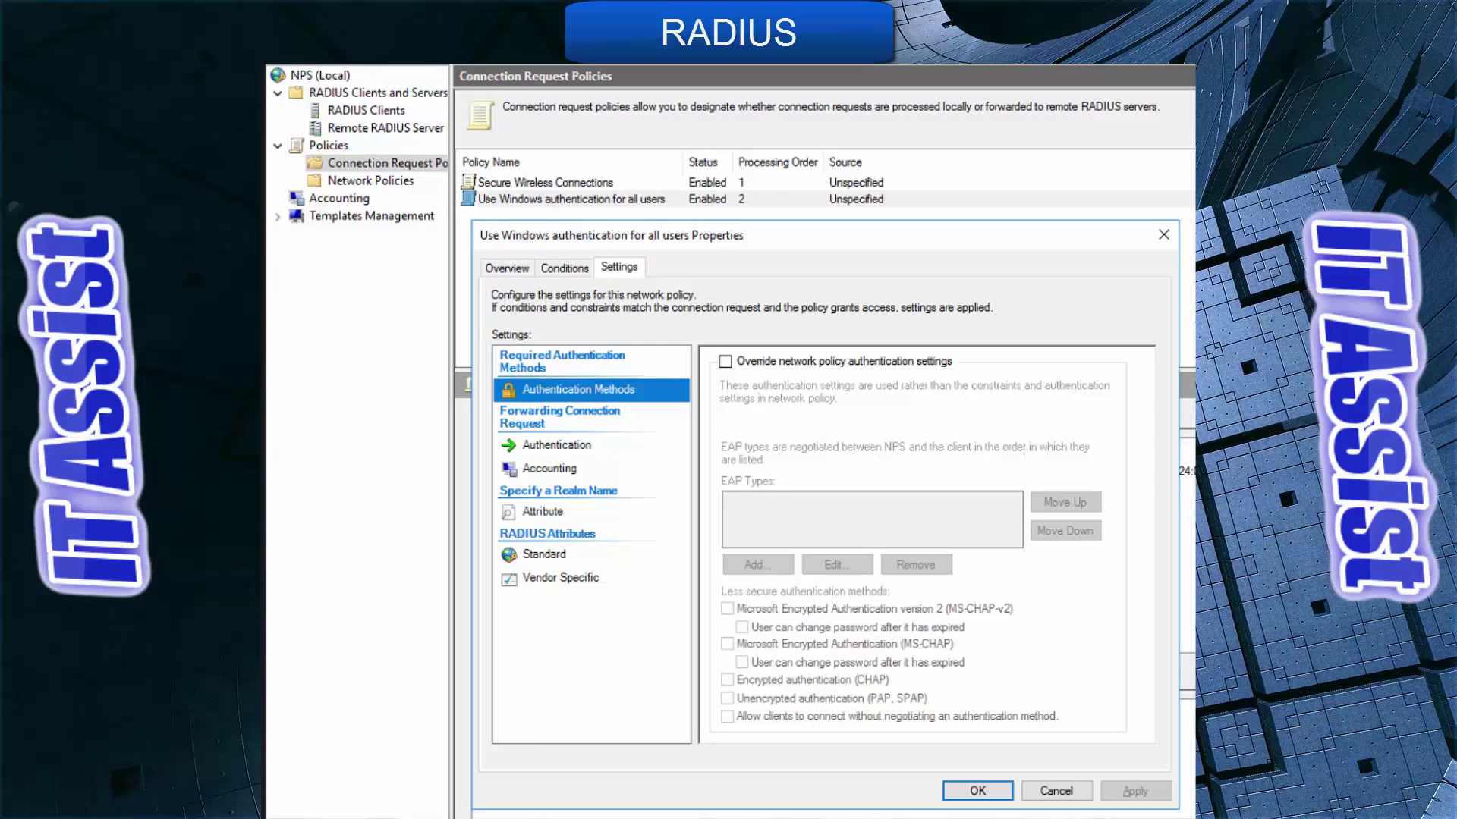
- Check the Windows authentication policy's Authentication, Accounting, Attribute, Standard and Vendor Specific settings
click(557, 445)
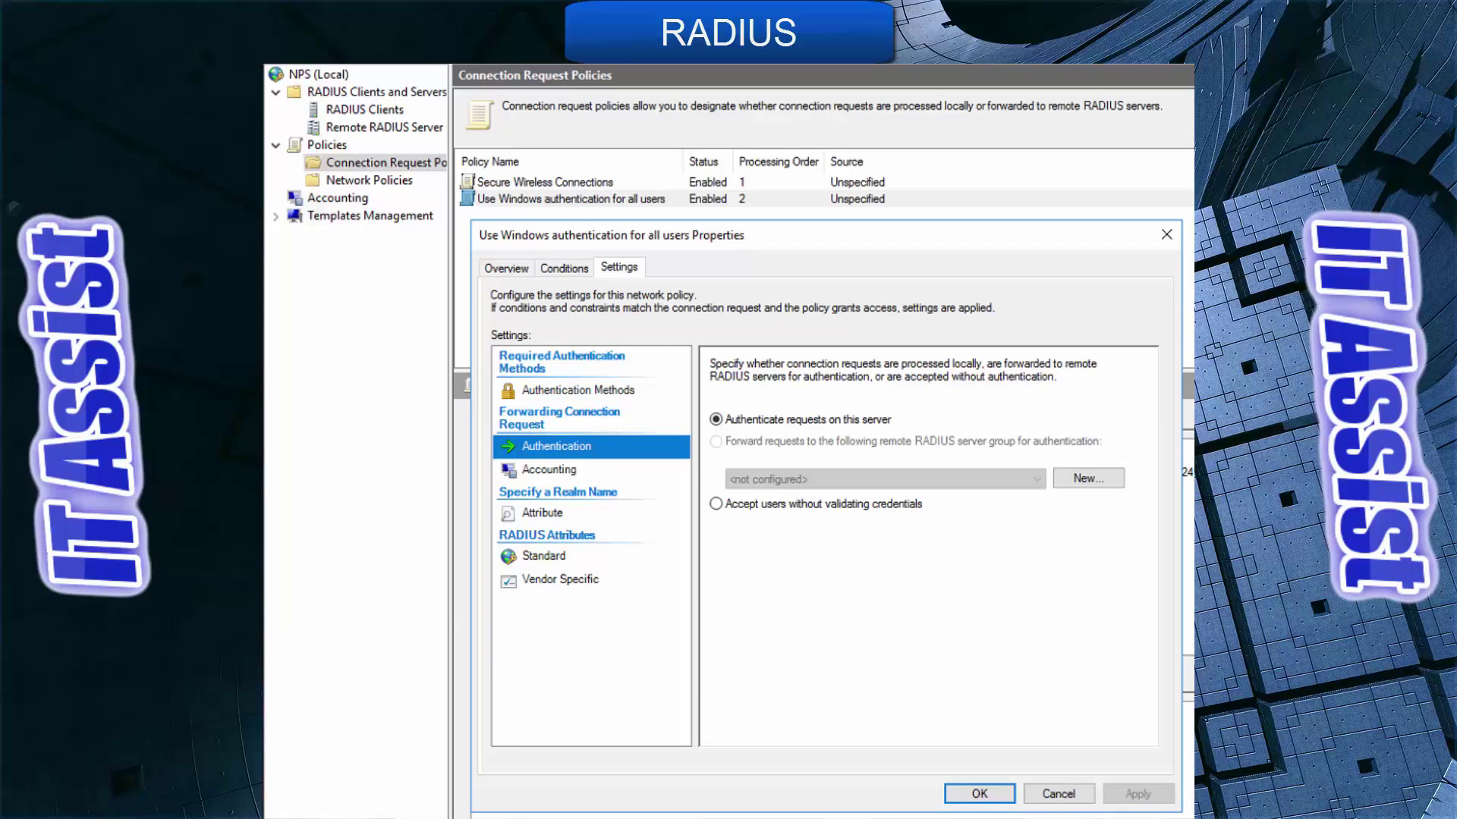
click(548, 469)
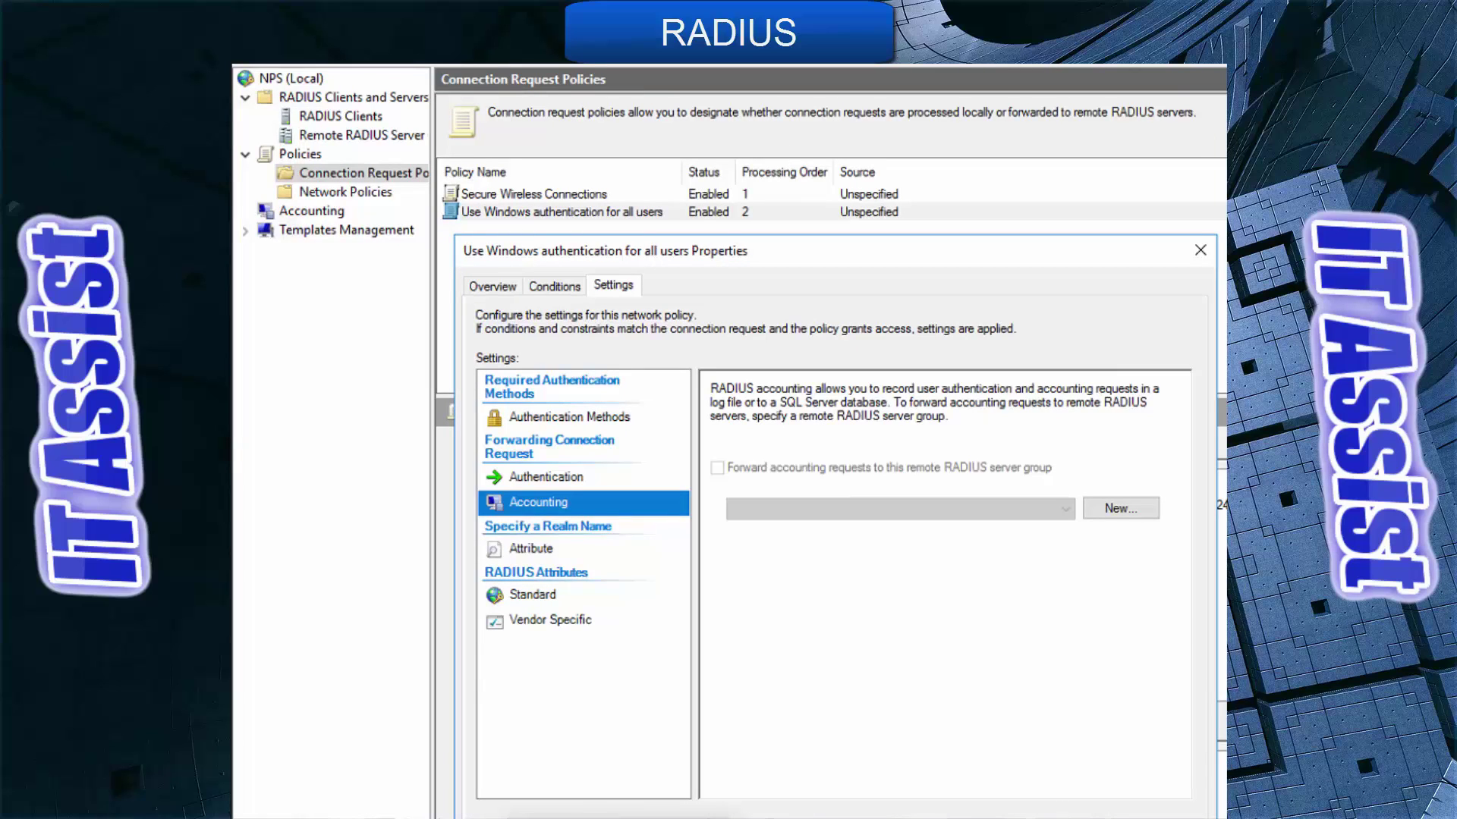
click(532, 548)
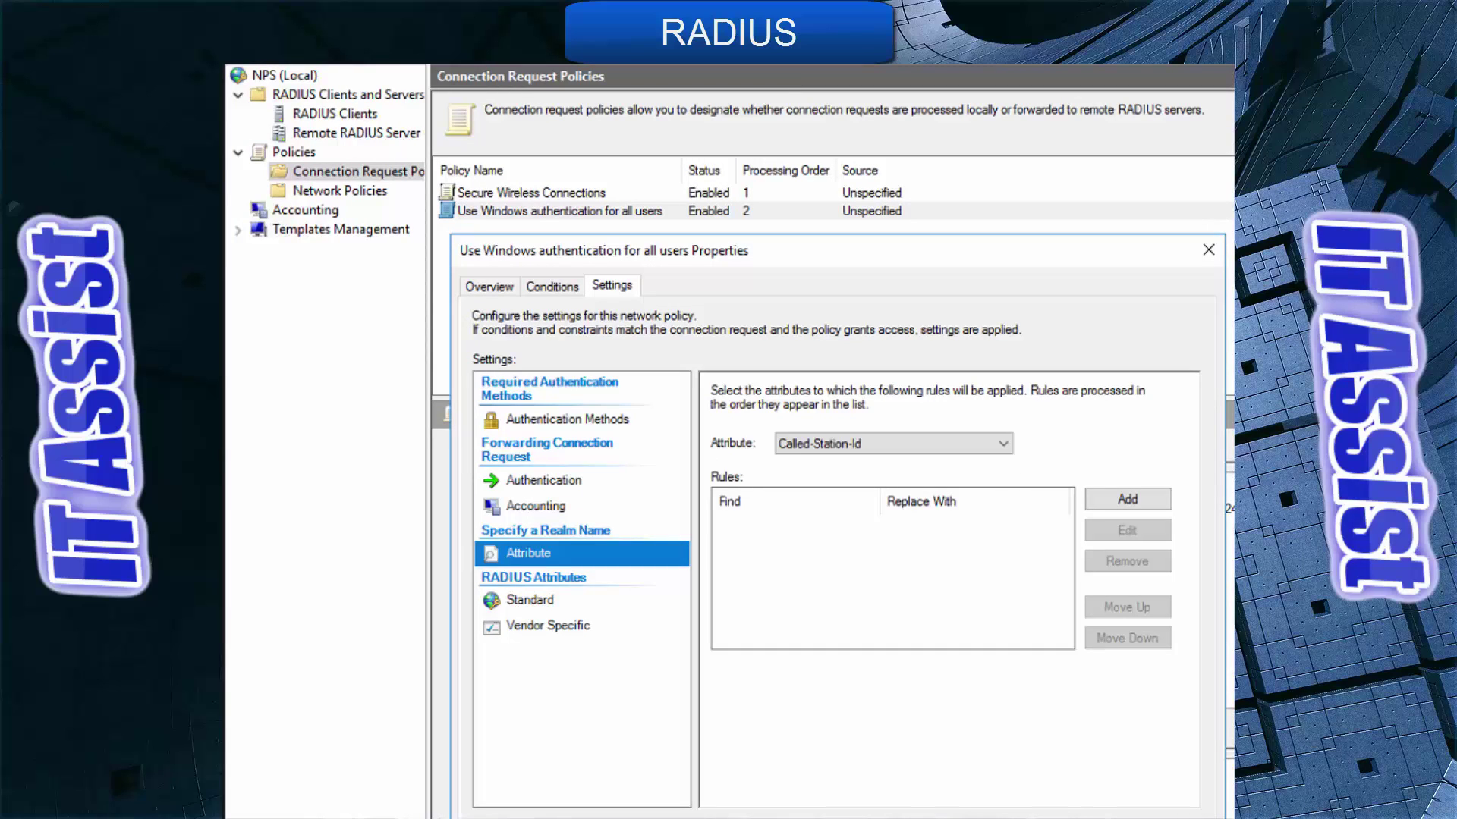
click(530, 599)
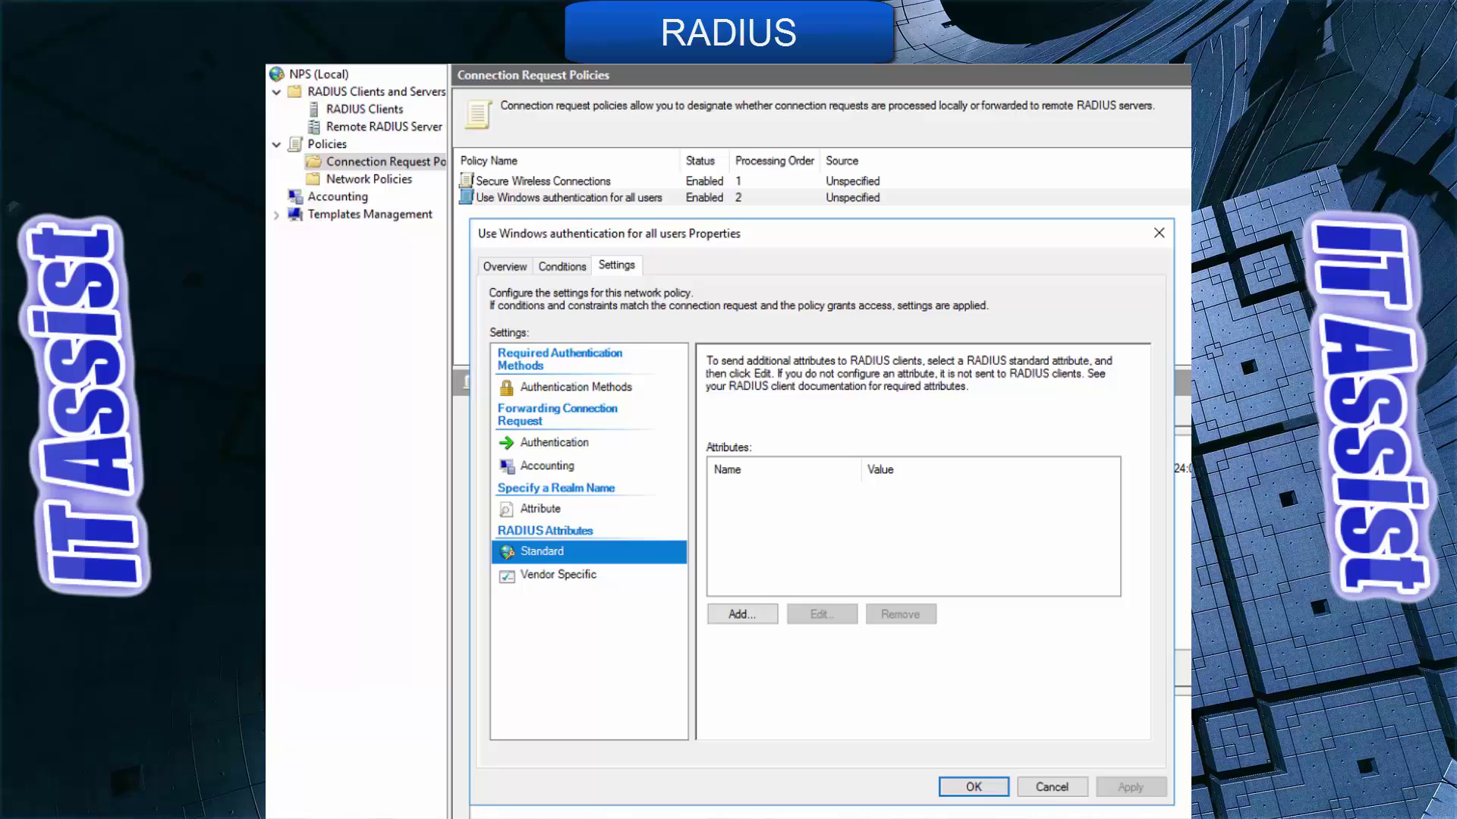
click(559, 575)
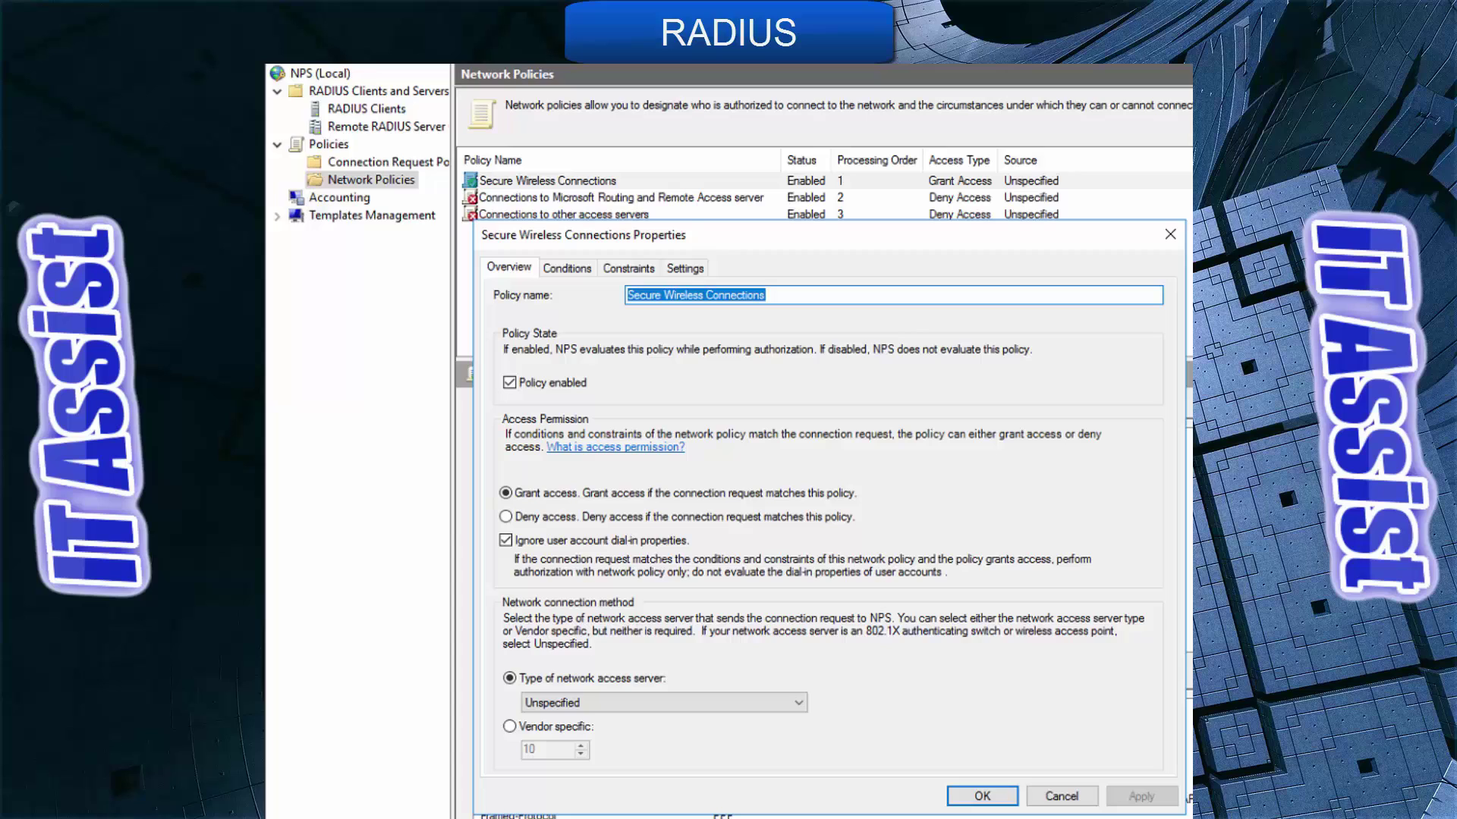
- Inspect the policy's conditions, then its idle, session, Called Station ID, day-time and NAS port constraints
key(ctrl+Tab)
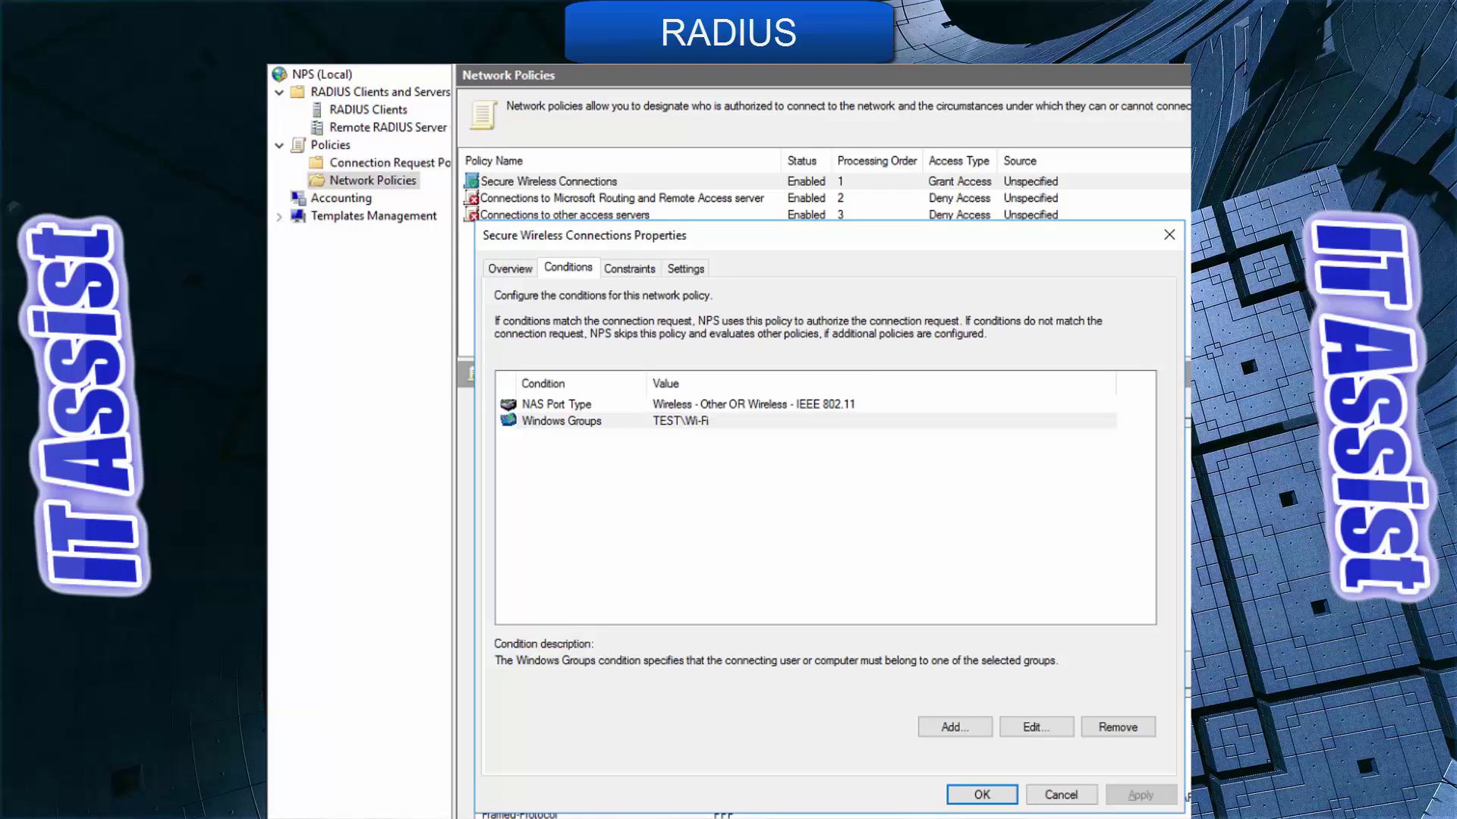
key(ctrl+Tab)
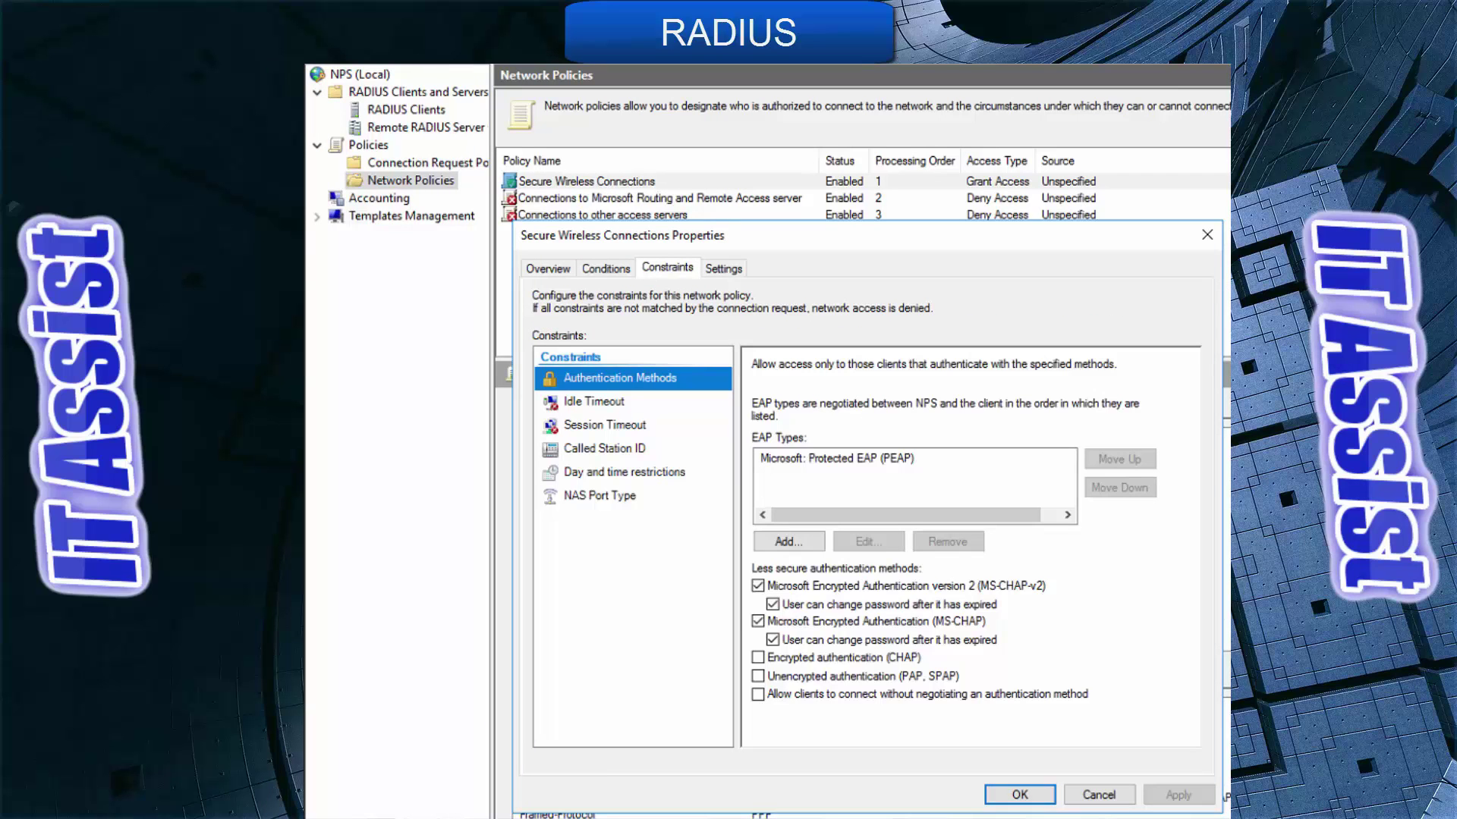
click(594, 401)
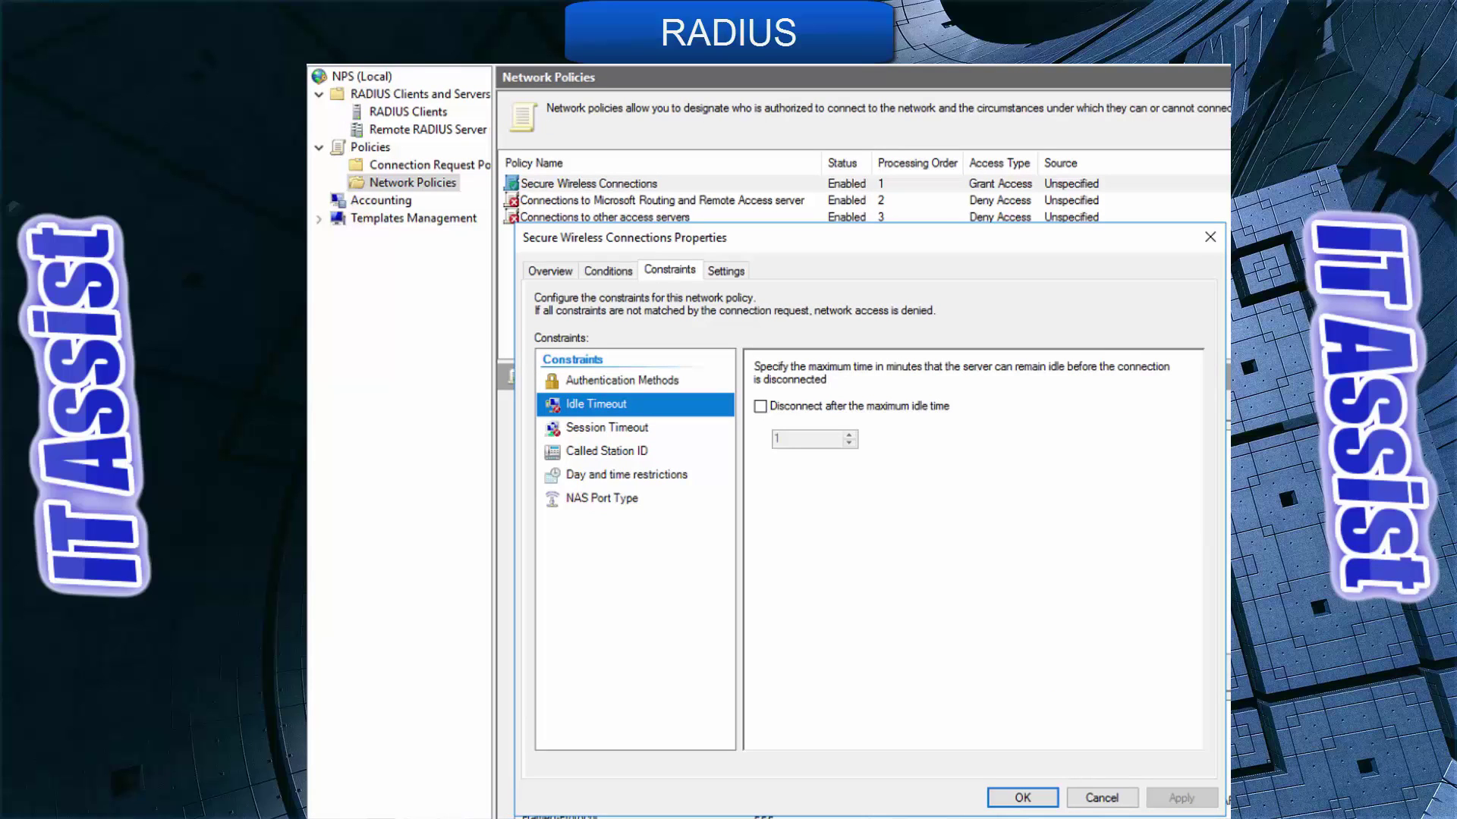
click(607, 427)
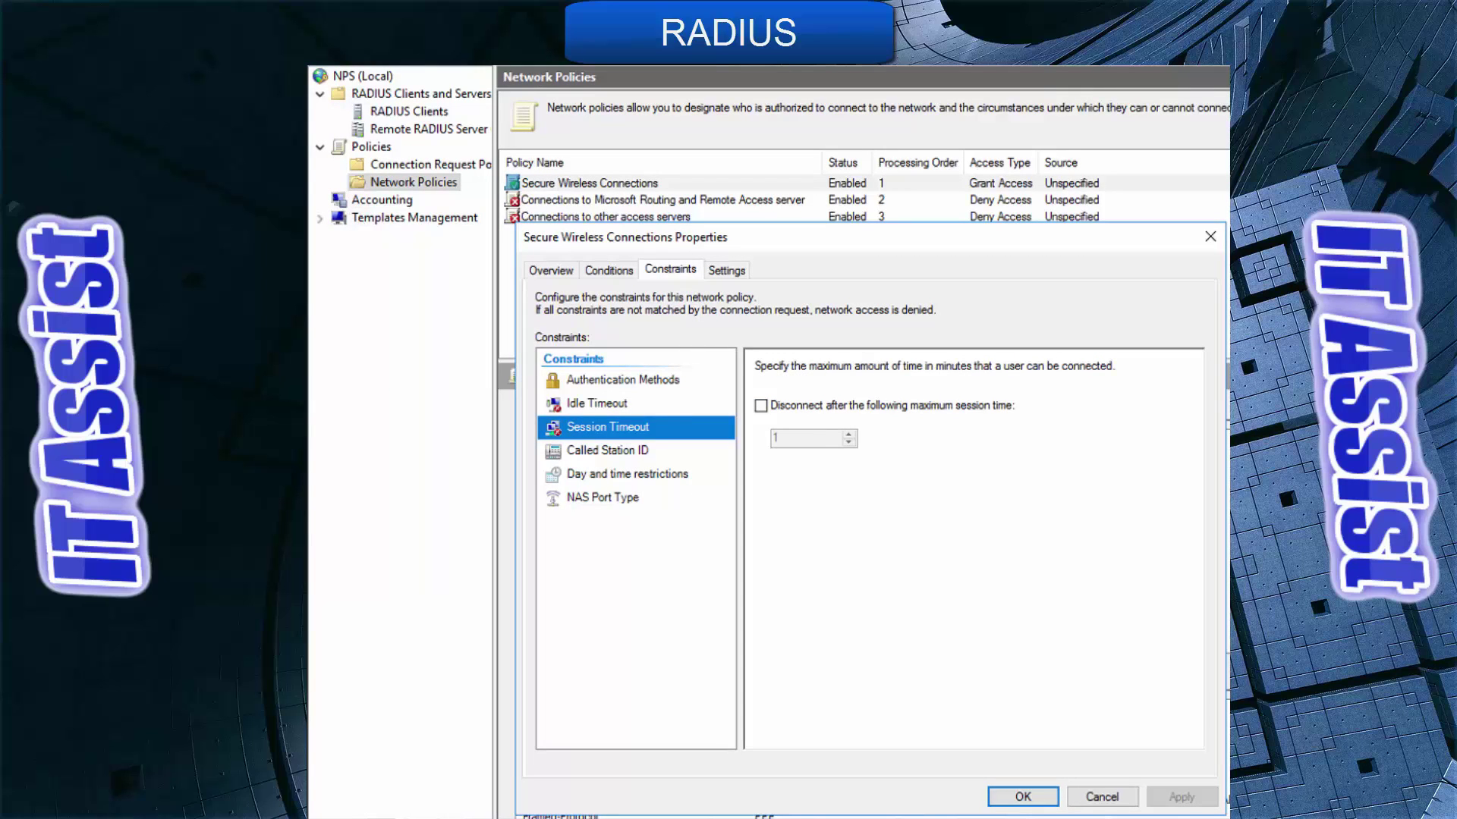
click(607, 450)
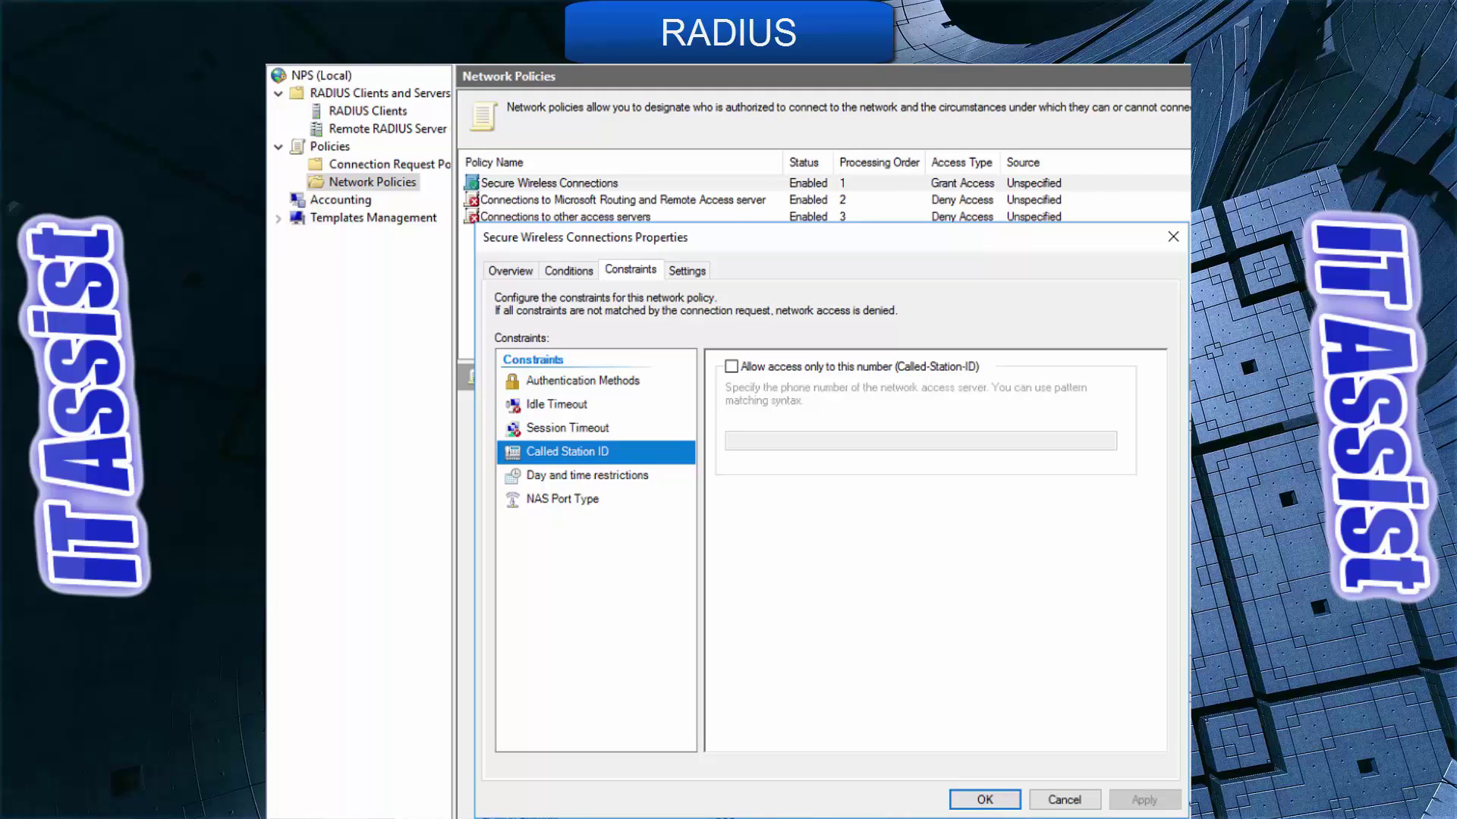
click(588, 475)
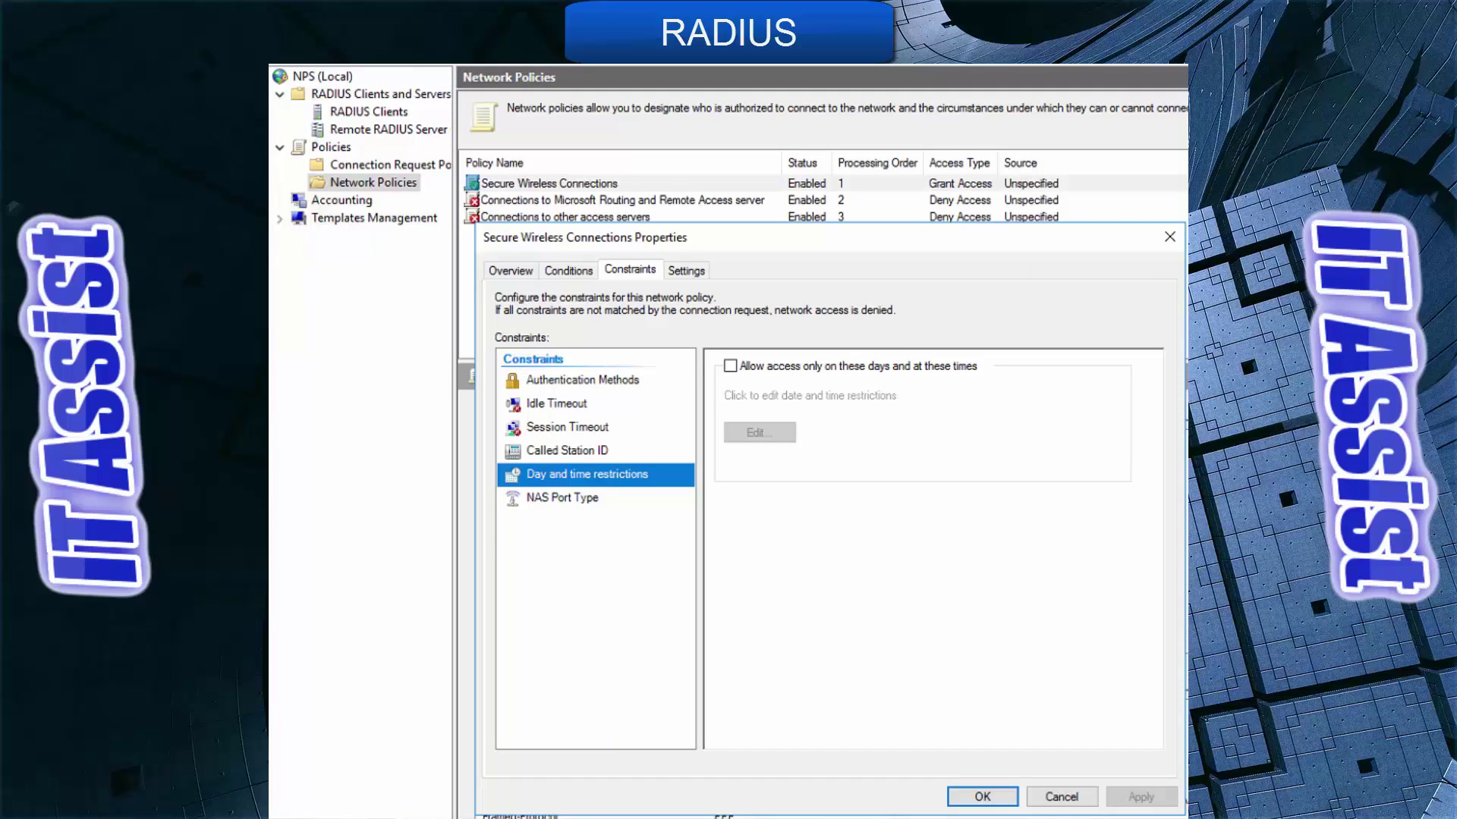
click(562, 498)
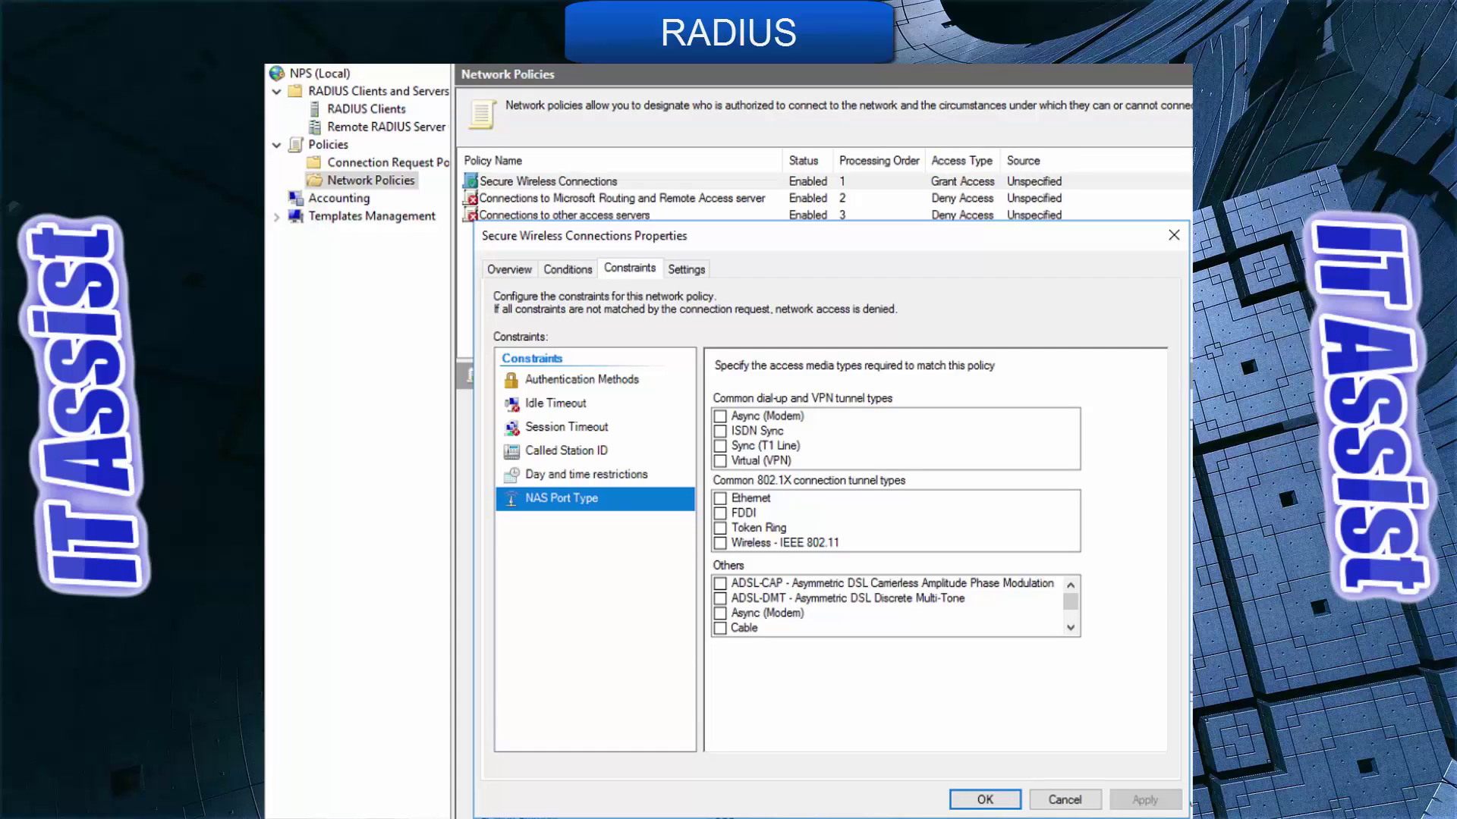
- Scroll through the Others list of NAS port types
scroll(891, 606, down, 1)
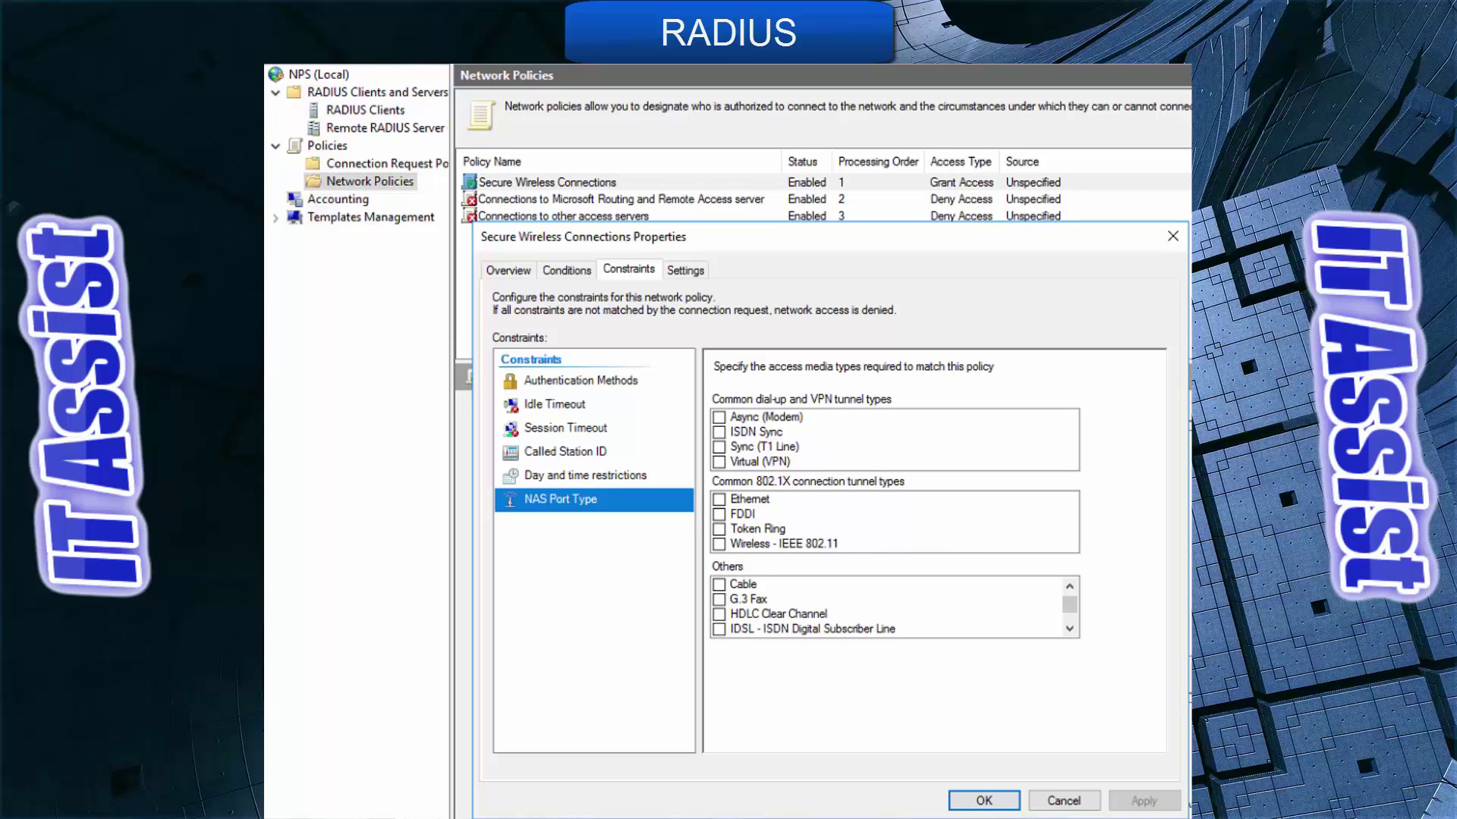
scroll(892, 605, down, 1)
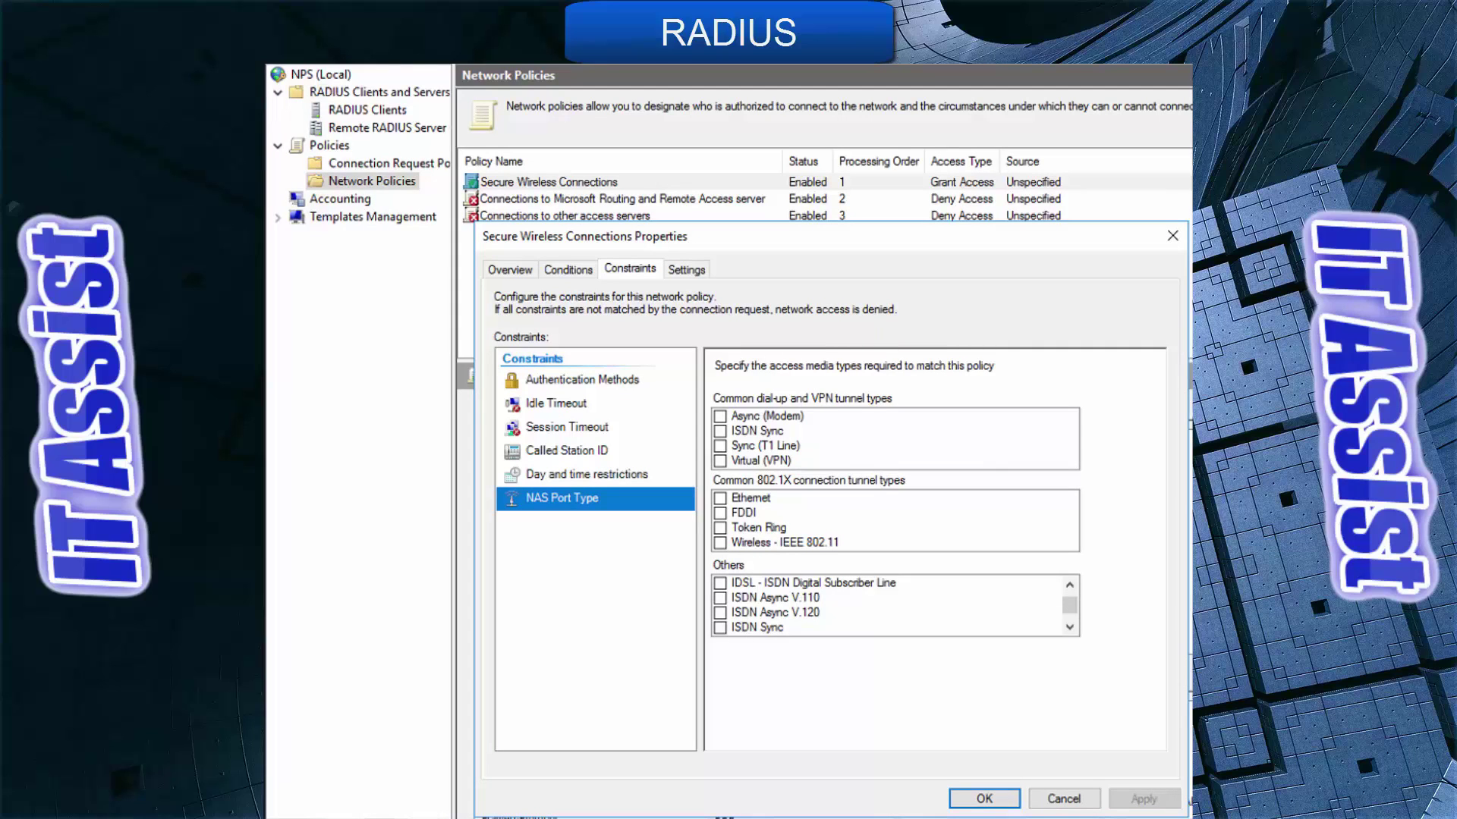
scroll(892, 605, down, 1)
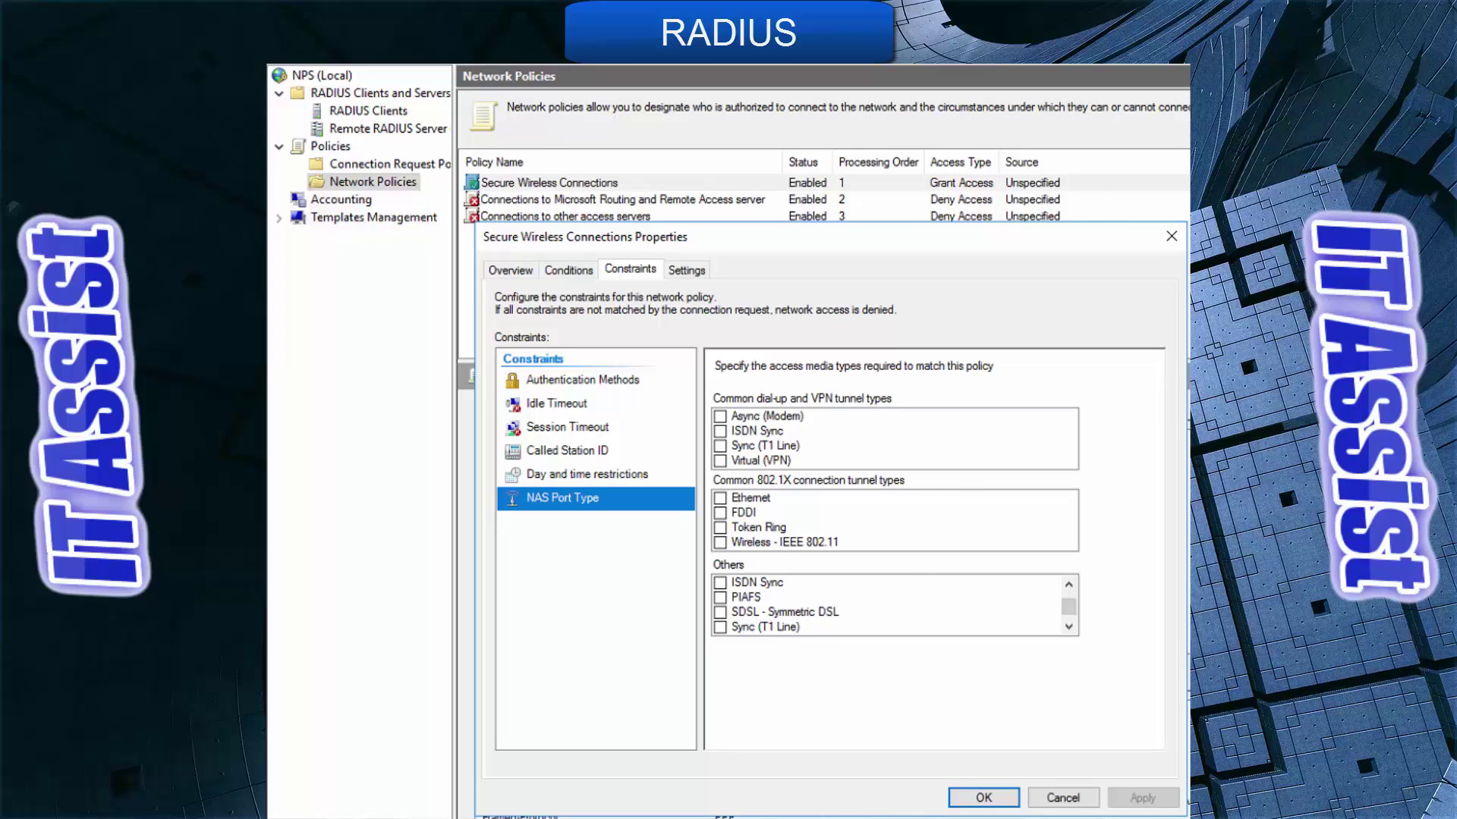
scroll(892, 605, down, 1)
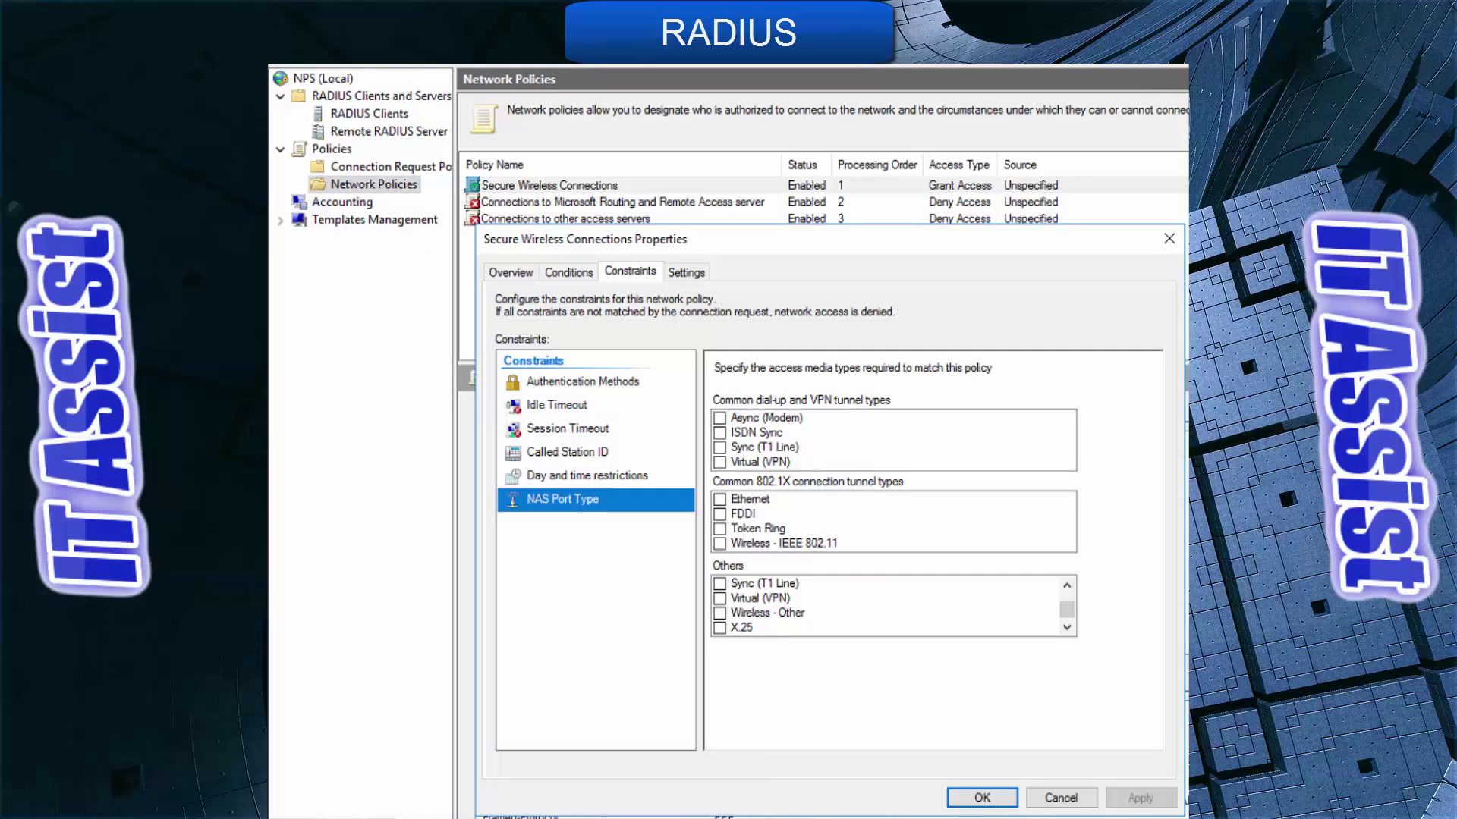
scroll(888, 605, down, 1)
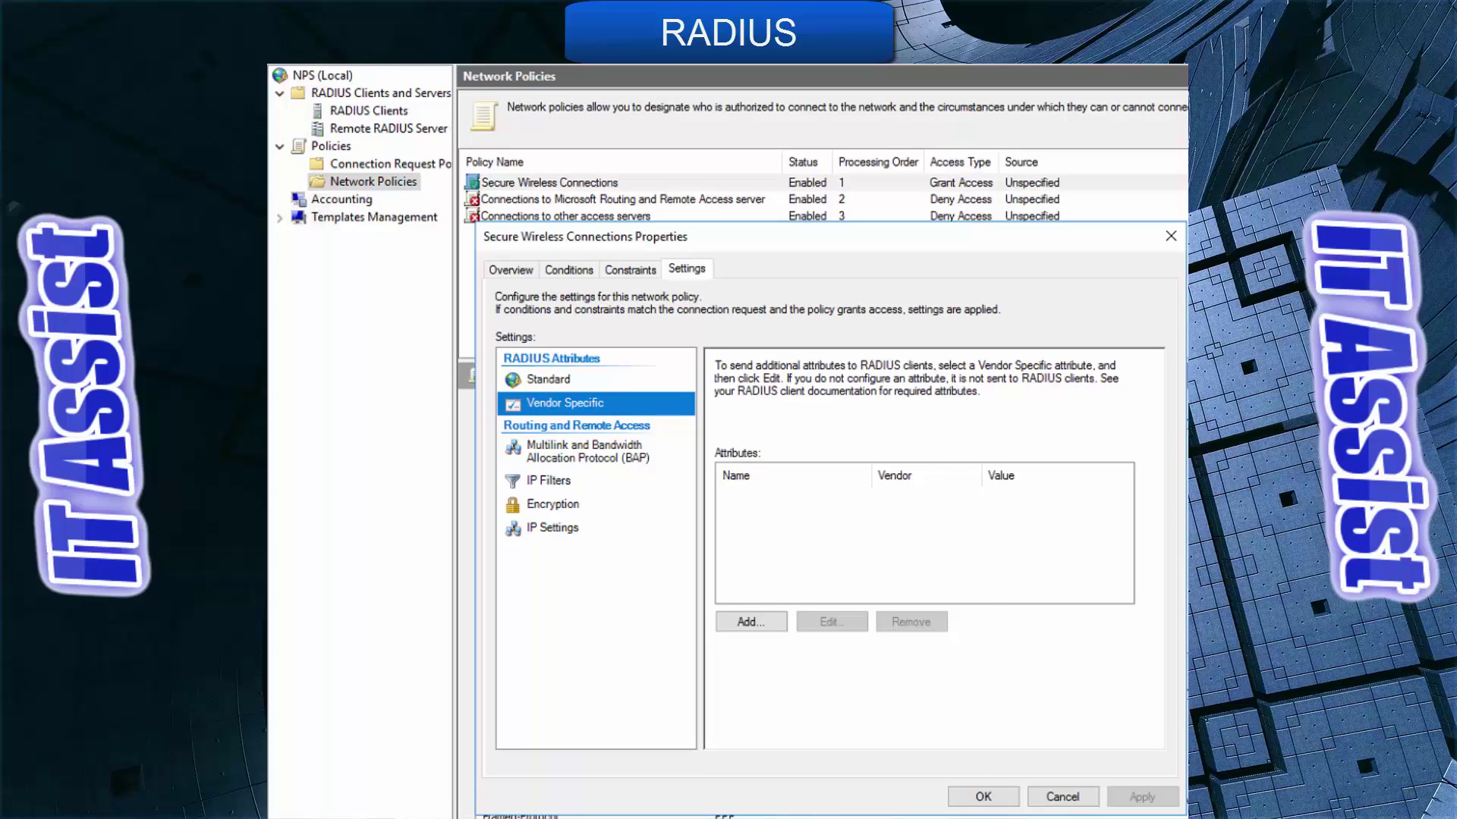
- Review the policy's Multilink and BAP and IP Settings, then view the Test profile's security
click(587, 452)
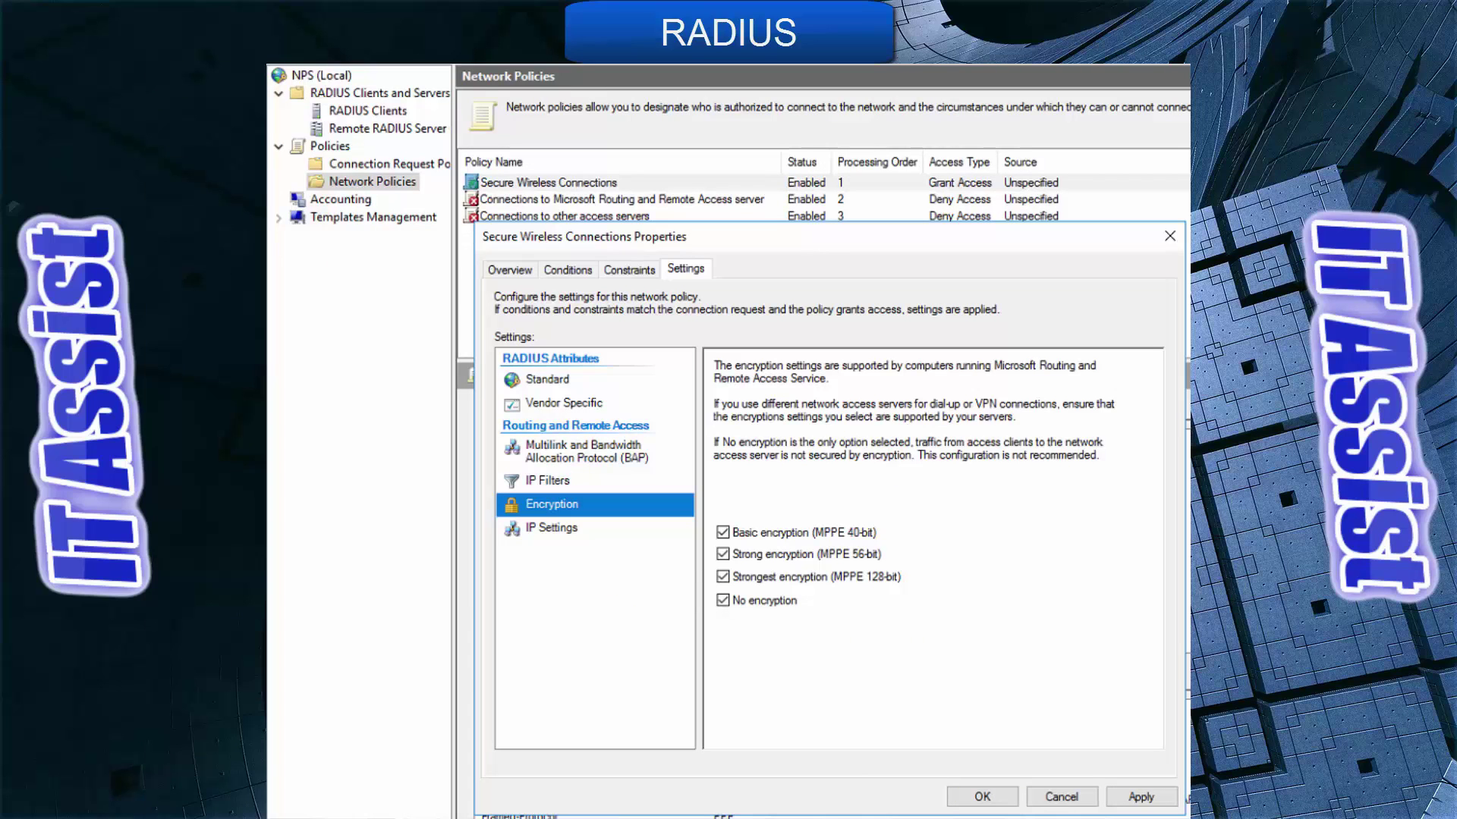
click(552, 527)
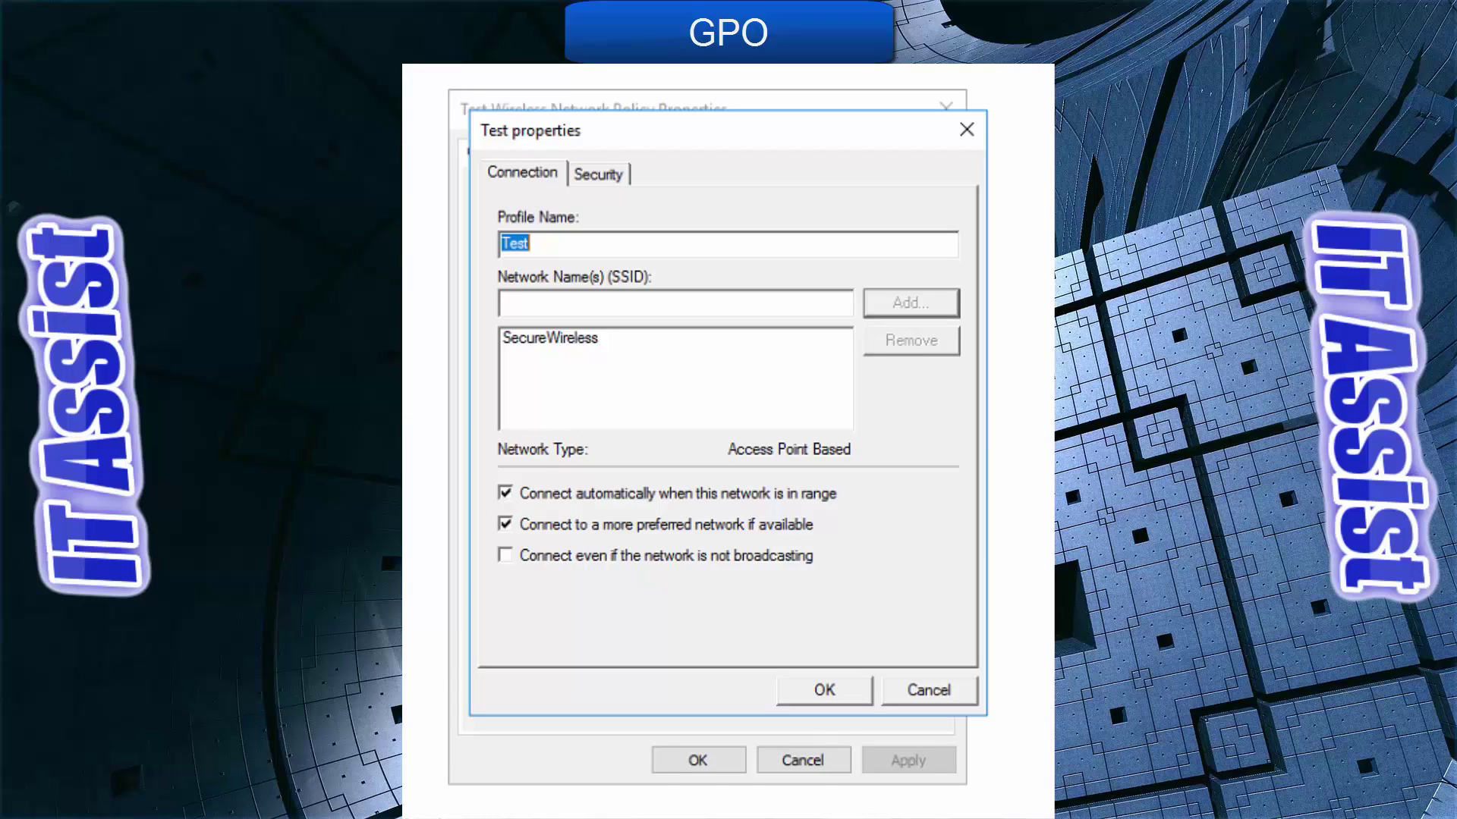
key(ctrl+Tab)
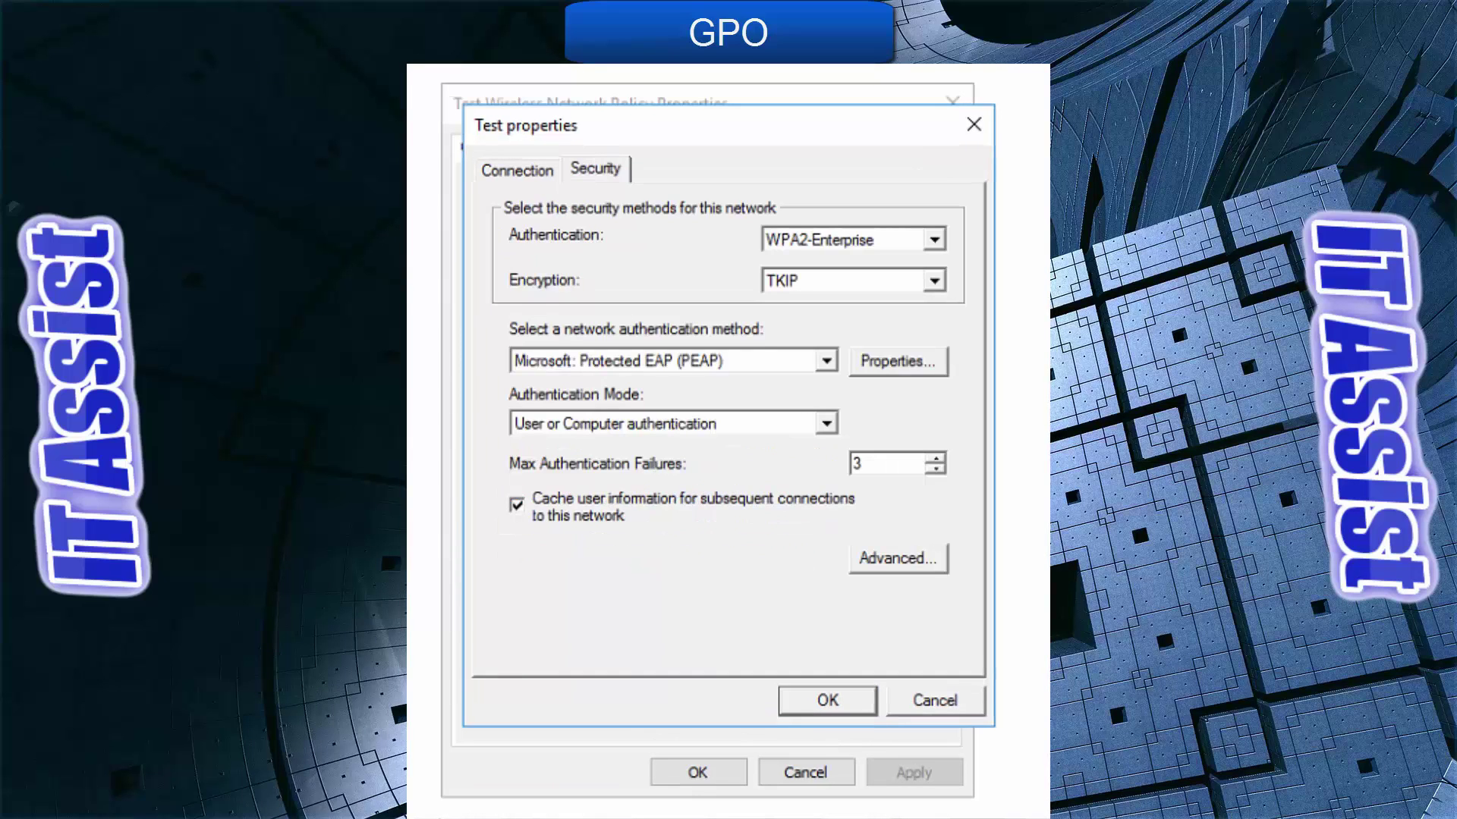